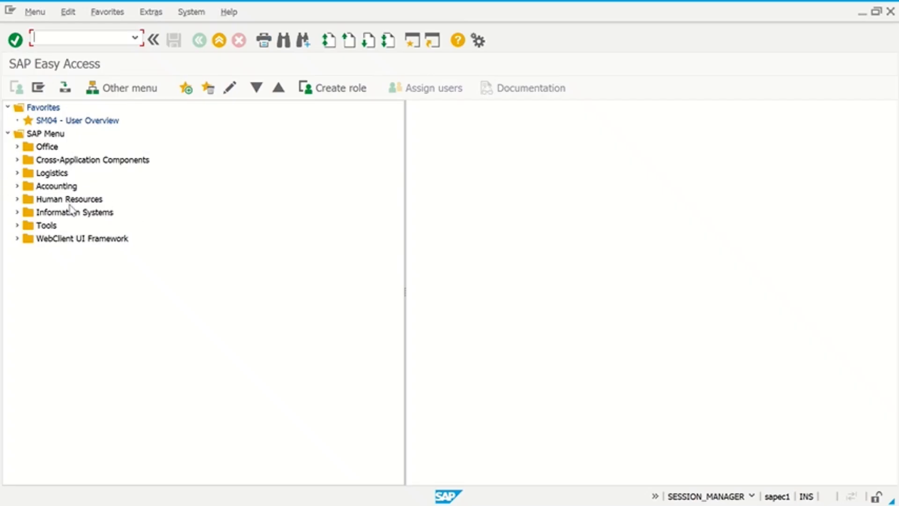
# - Expand Logistics > Materials Management > Purchasing > Purchase Order > Reporting, pointing out ME81N and ME80FN
pyautogui.click(49, 175)
pyautogui.click(17, 174)
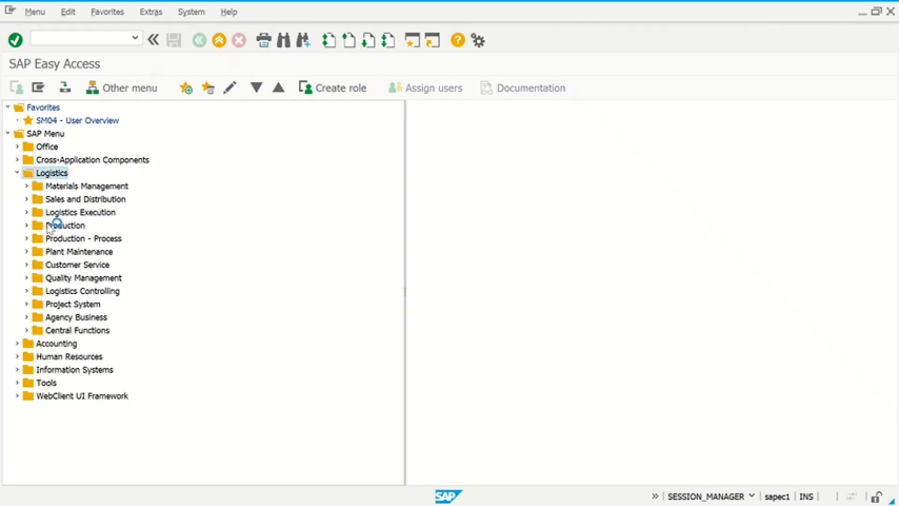
pyautogui.click(27, 186)
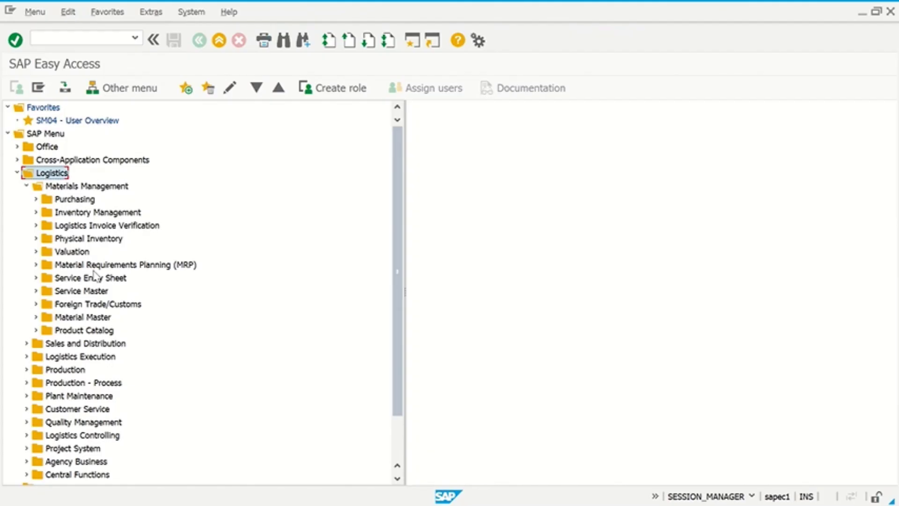
pyautogui.click(36, 199)
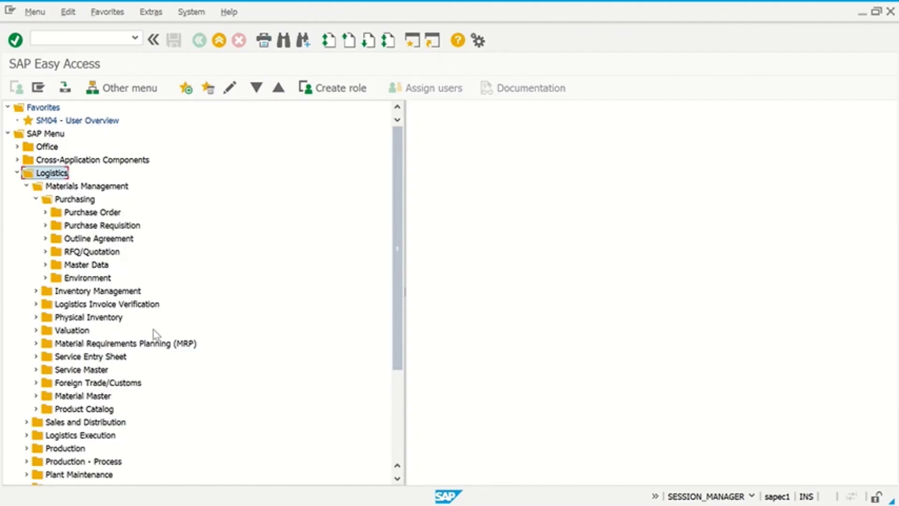
pyautogui.click(45, 212)
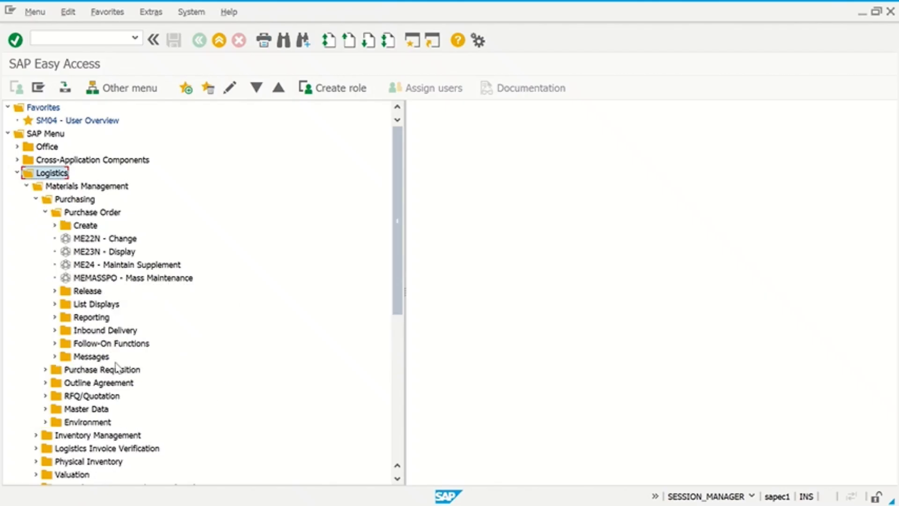
pyautogui.click(93, 317)
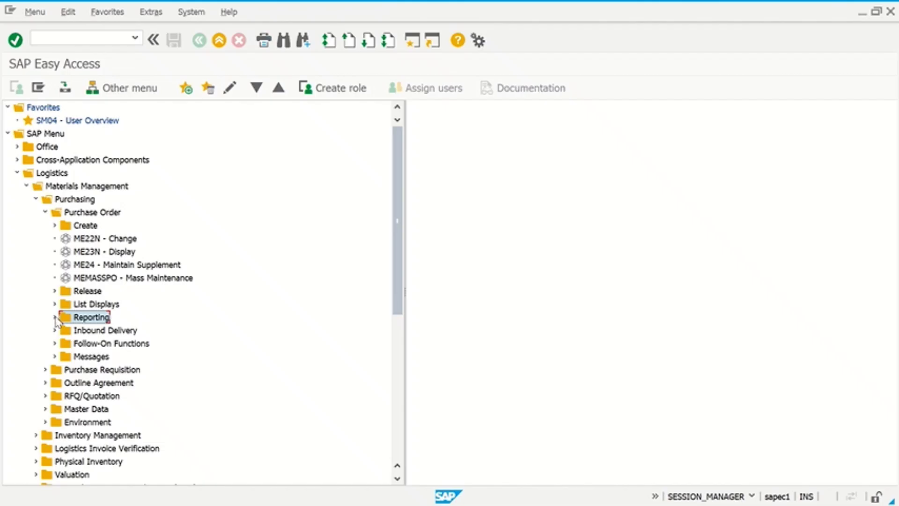
pyautogui.click(54, 318)
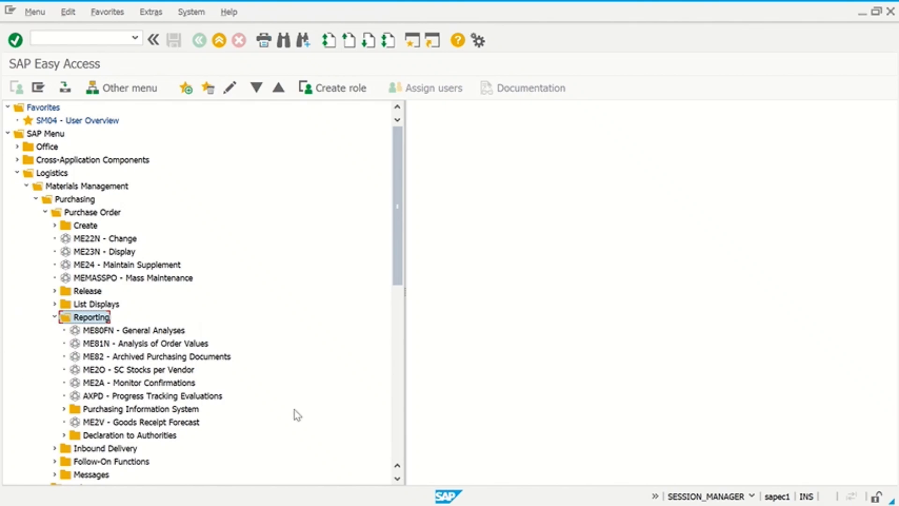
pyautogui.click(171, 345)
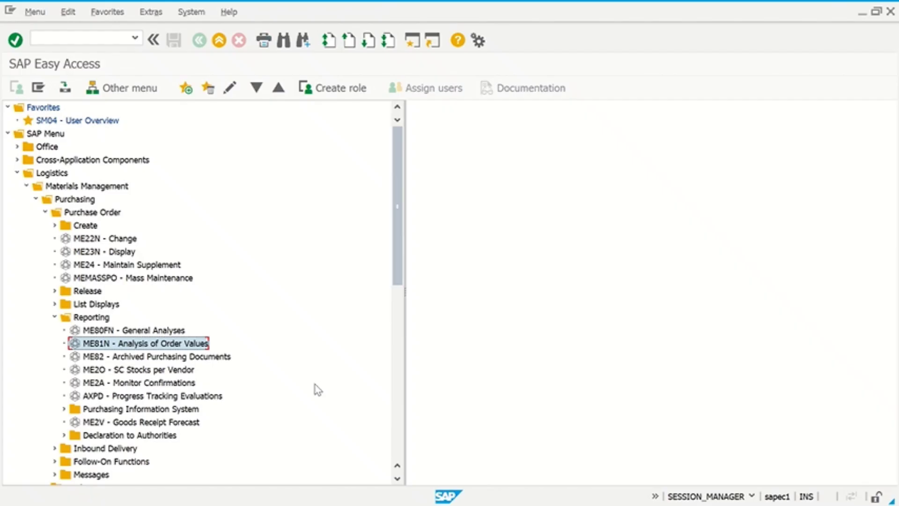
pyautogui.click(169, 331)
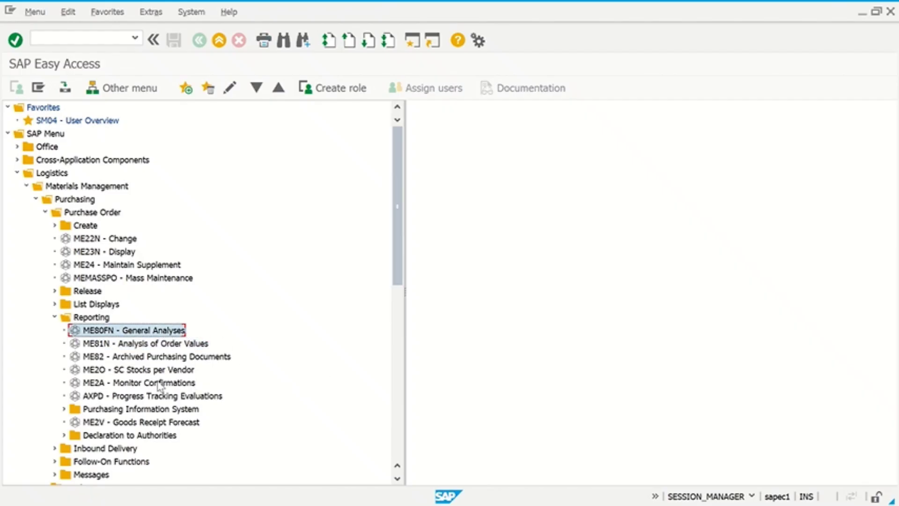
pyautogui.click(102, 305)
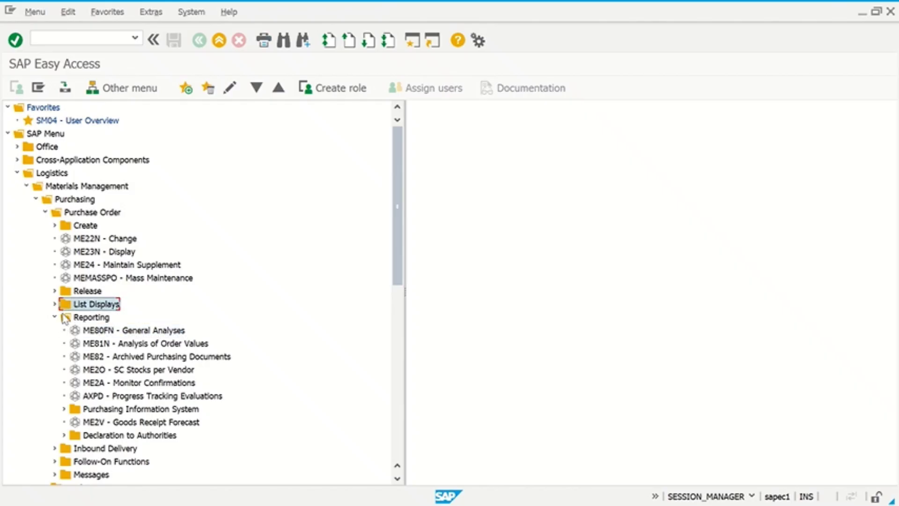
# - Expand the List Displays folder, then minimise the SAP window
pyautogui.click(54, 304)
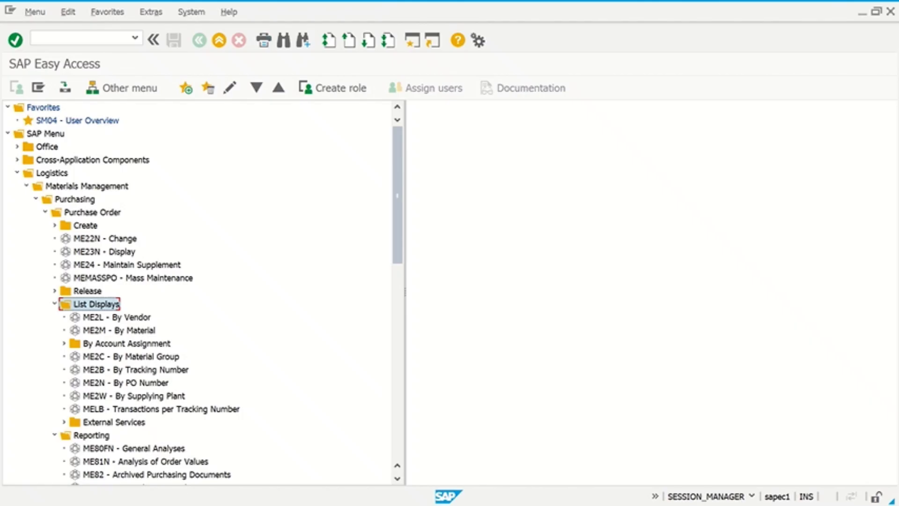
pyautogui.click(861, 14)
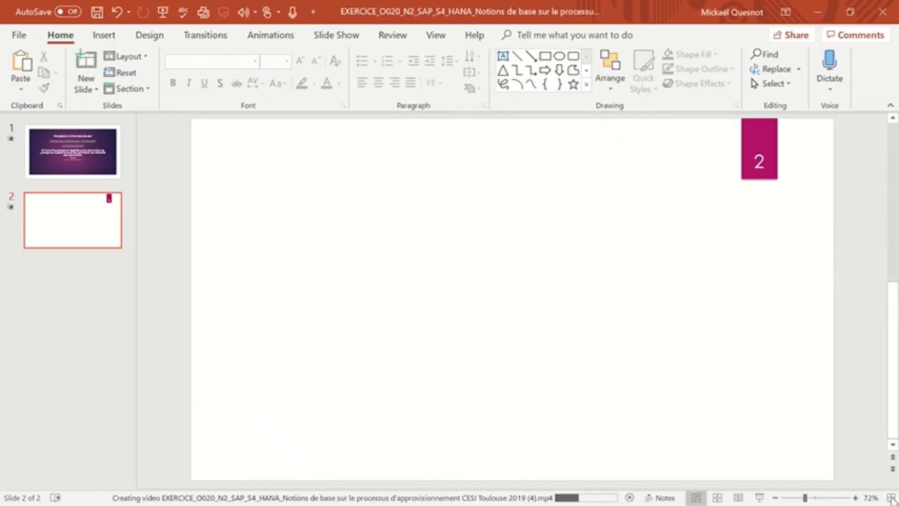
# - Minimise the PowerPoint, Explorer, Word, browser, SAP Easy Access and purchase order windows
pyautogui.click(817, 9)
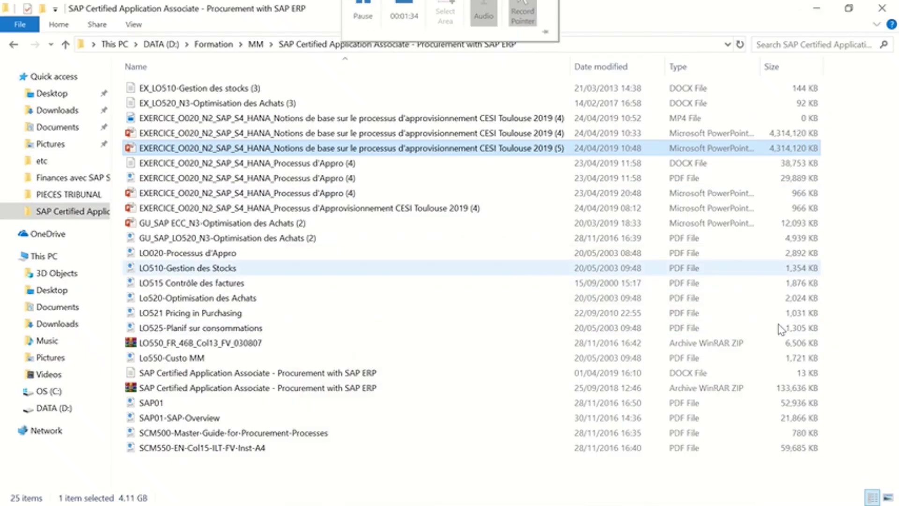
pyautogui.click(817, 11)
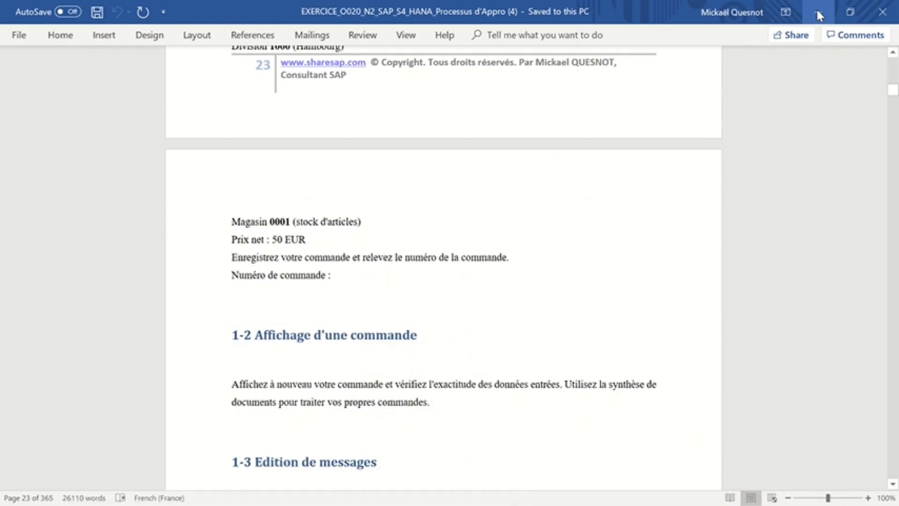
pyautogui.click(820, 10)
pyautogui.click(819, 9)
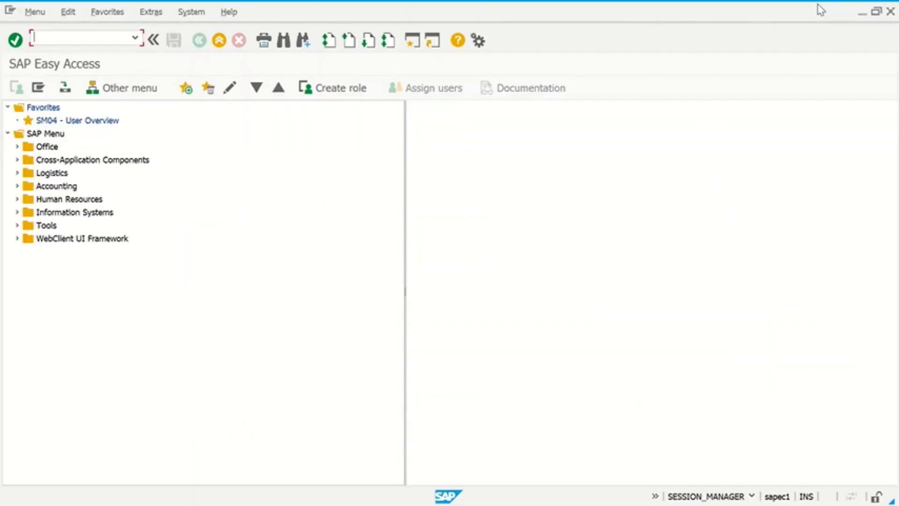
pyautogui.click(862, 10)
pyautogui.click(862, 11)
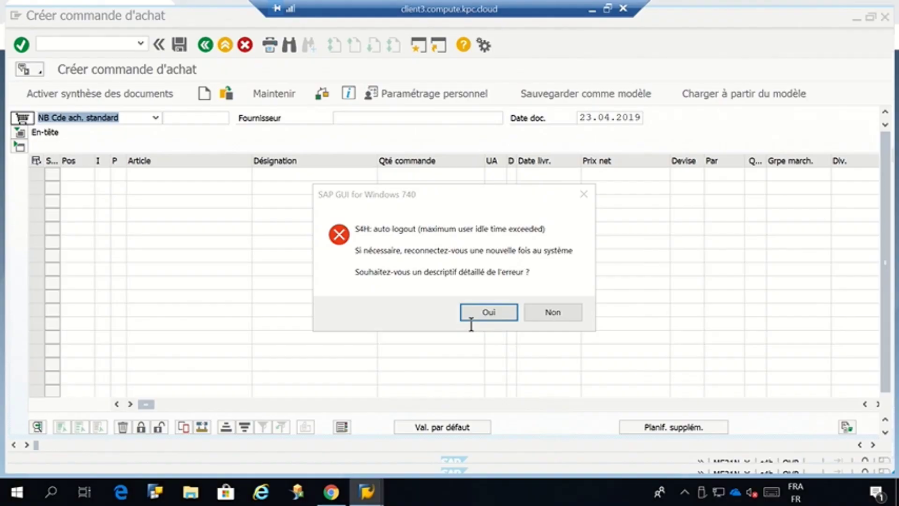
# - Dismiss the auto-logout error, close SAP Logon and reload the Fiori launchpad page in Chrome
pyautogui.click(485, 312)
pyautogui.click(525, 328)
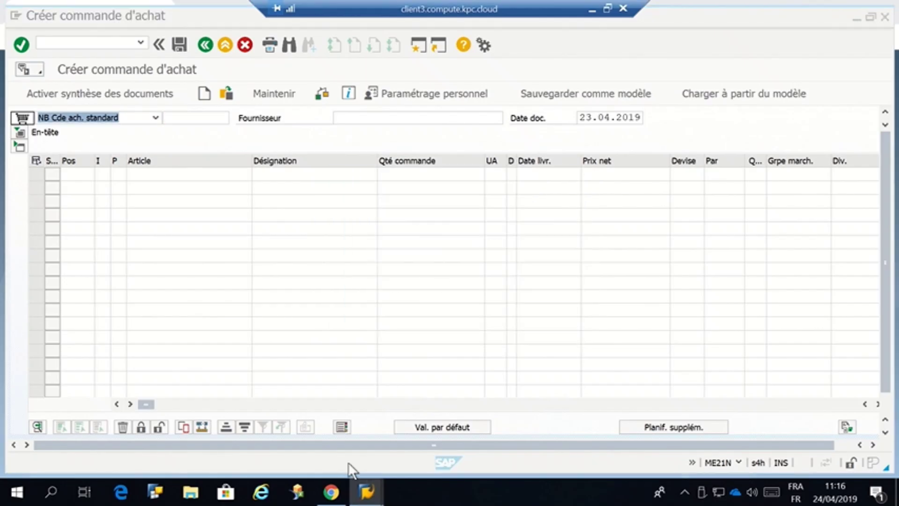
pyautogui.click(330, 492)
pyautogui.click(758, 89)
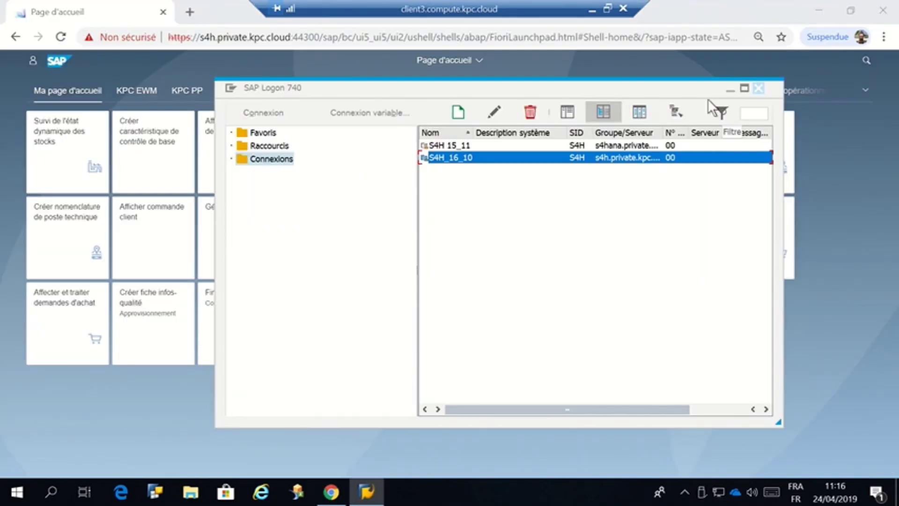
pyautogui.click(273, 38)
pyautogui.press('Return')
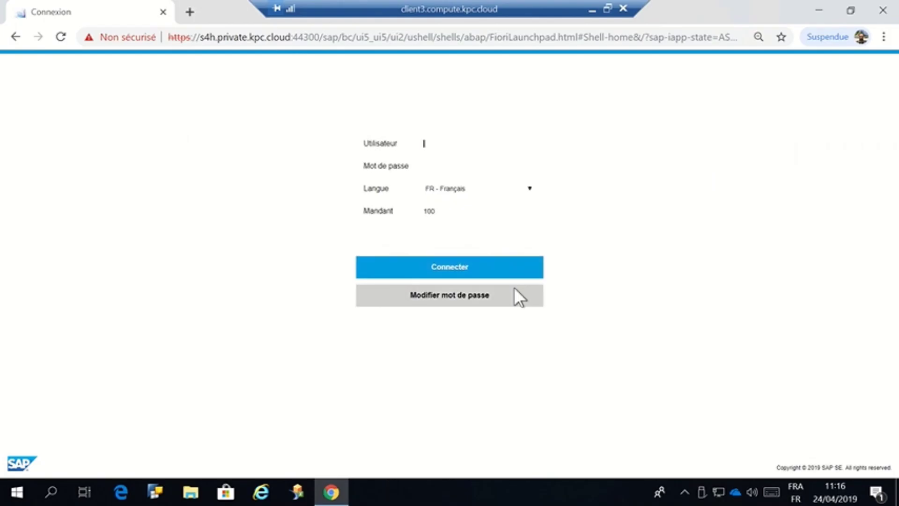
# - Sign in to the Fiori launchpad with the user name and password
pyautogui.press('Tab')
pyautogui.write('•••••••')
pyautogui.press('Return')
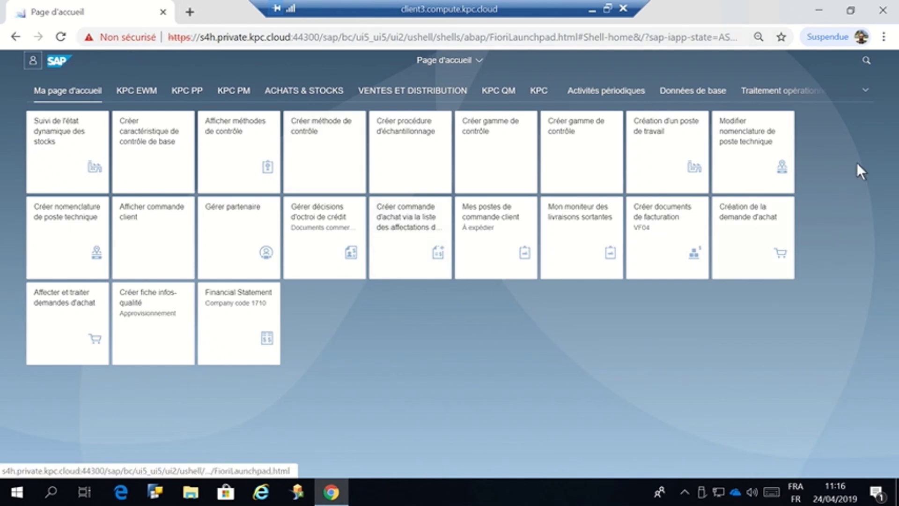
# - Show the ACHATS & STOCKS tile group and scroll through its tiles
pyautogui.click(313, 93)
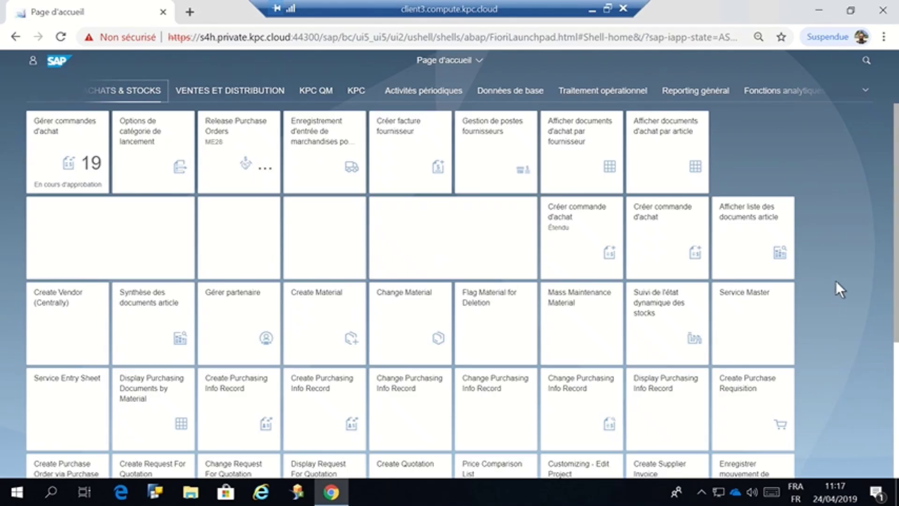
pyautogui.scroll(-5, 836, 280)
pyautogui.scroll(5, 835, 276)
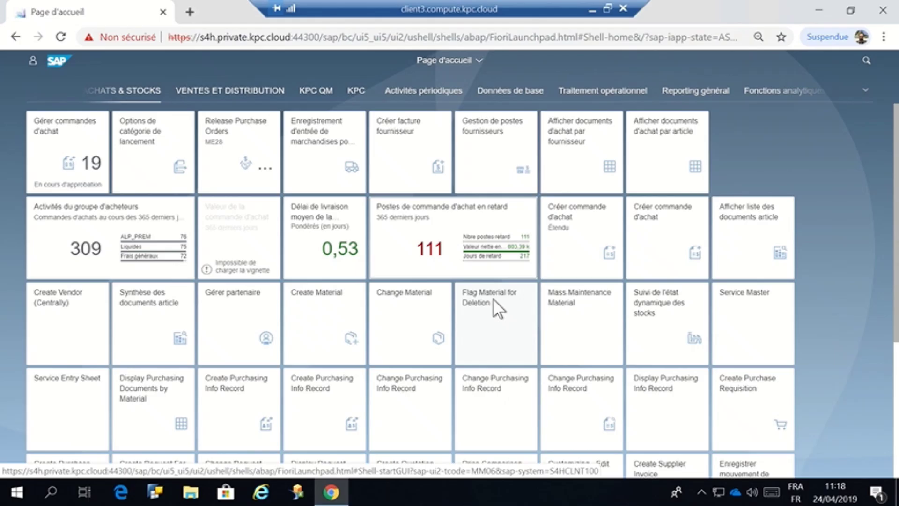
# - Open the overdue purchase order items analysis, keeping the chart grouped by supplier
pyautogui.click(404, 232)
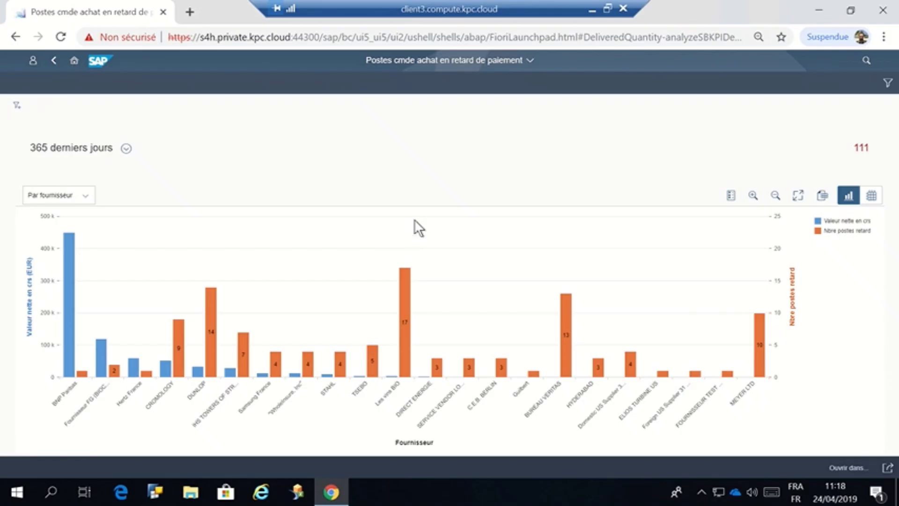
pyautogui.click(73, 198)
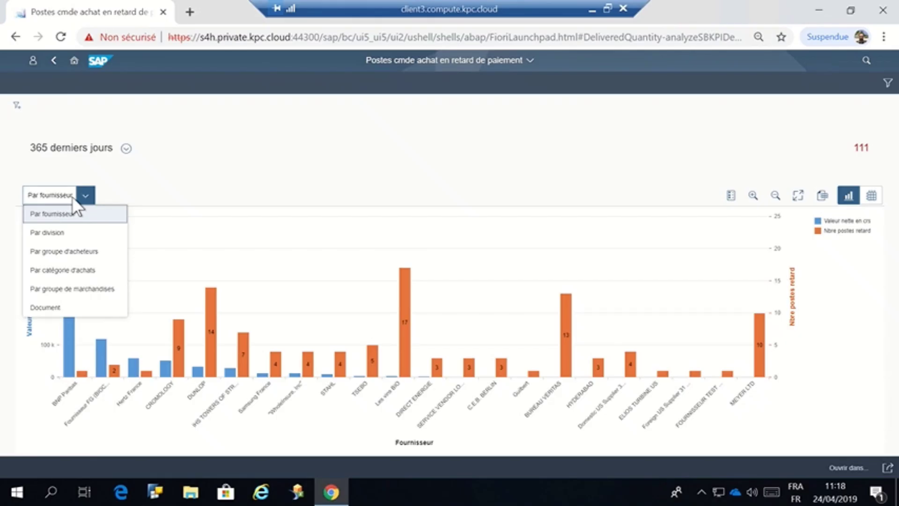
pyautogui.click(245, 214)
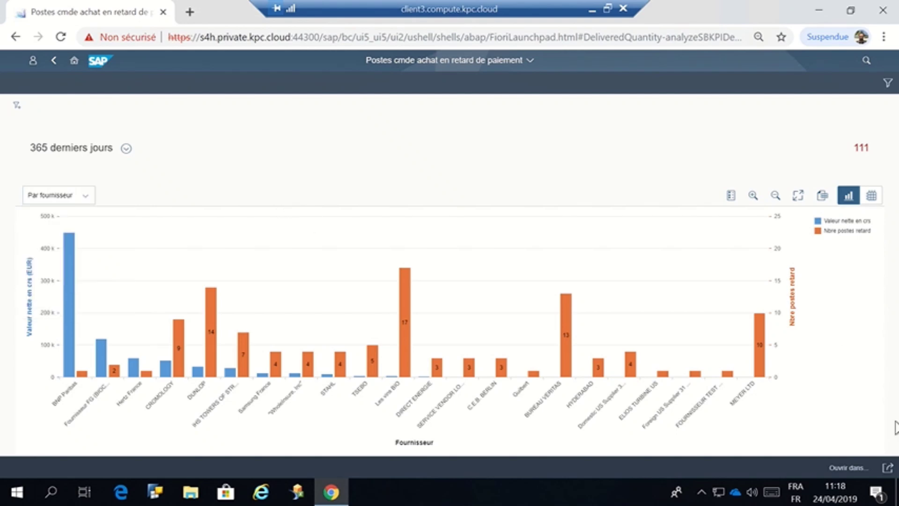
# - Open the Commande d'achat list for the BUREAU VERITAS bar's late items
pyautogui.click(849, 460)
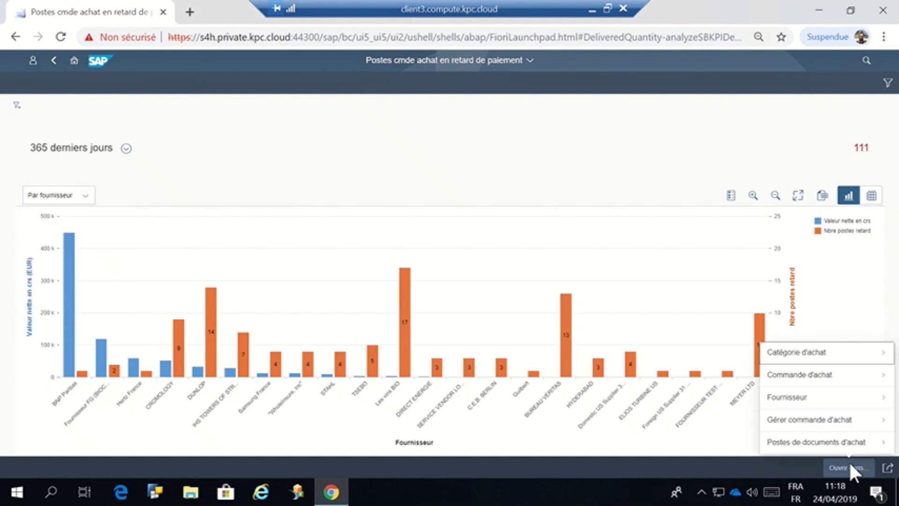
pyautogui.click(564, 345)
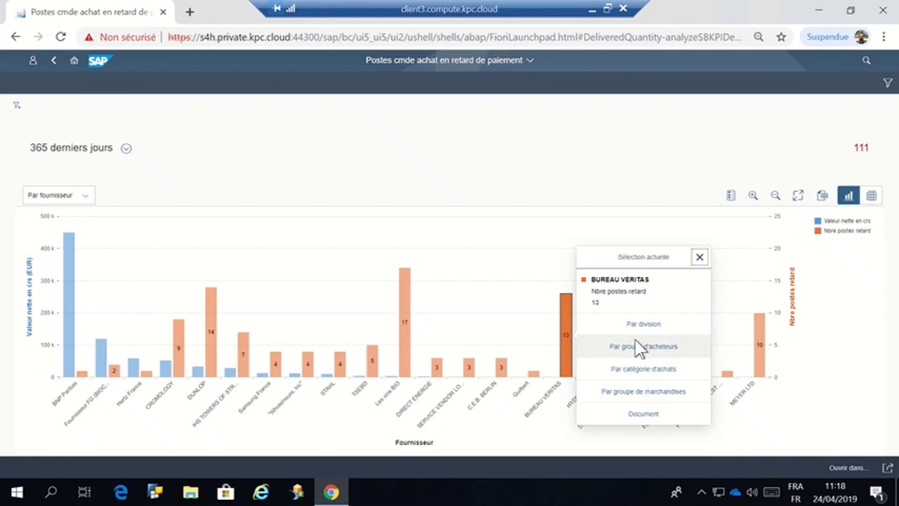
pyautogui.click(848, 461)
pyautogui.click(831, 378)
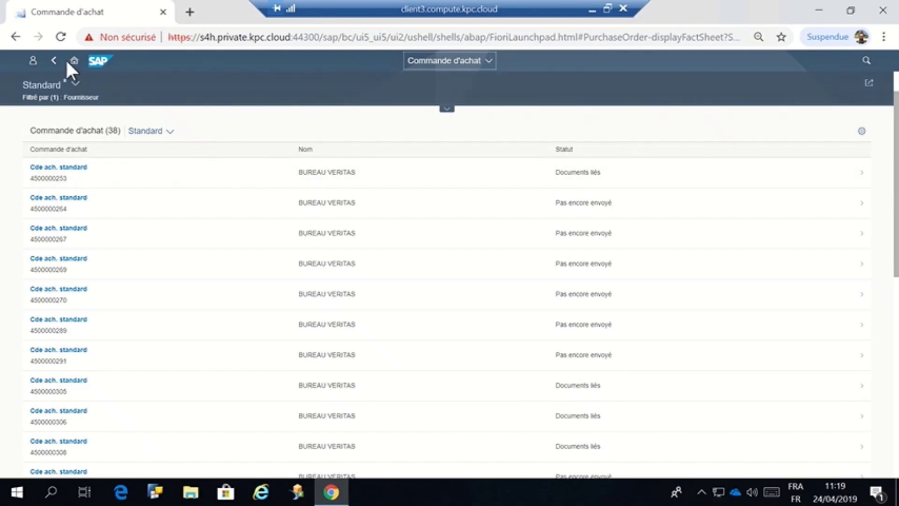
# - Regroup the late items analysis Par groupe d'acheteurs in table view, then return home
pyautogui.click(54, 60)
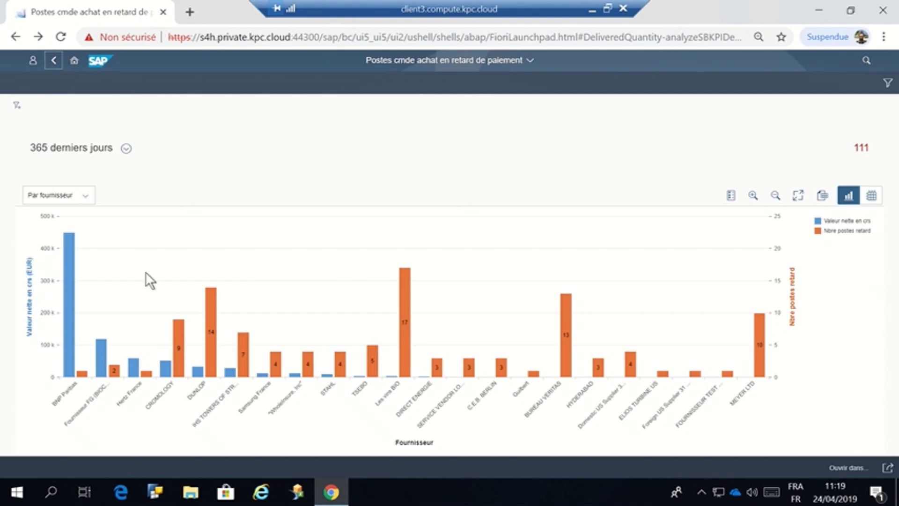
pyautogui.click(84, 194)
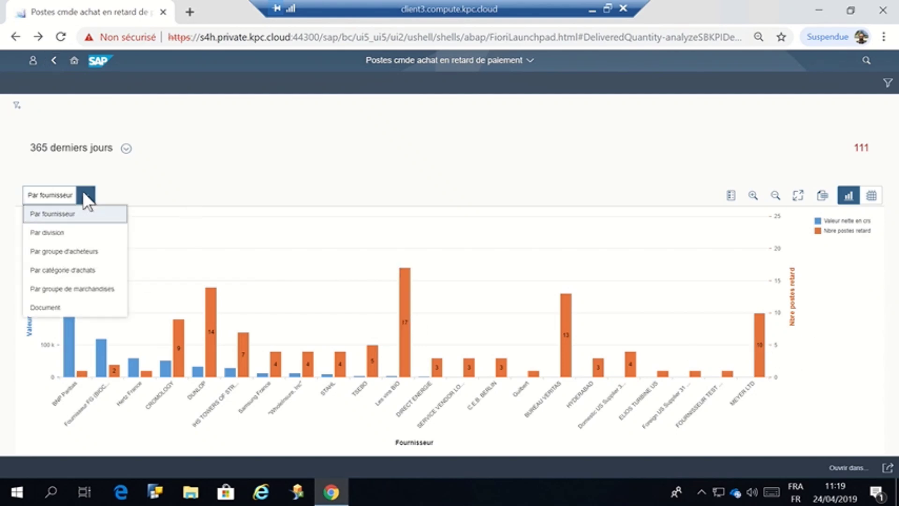
pyautogui.click(88, 252)
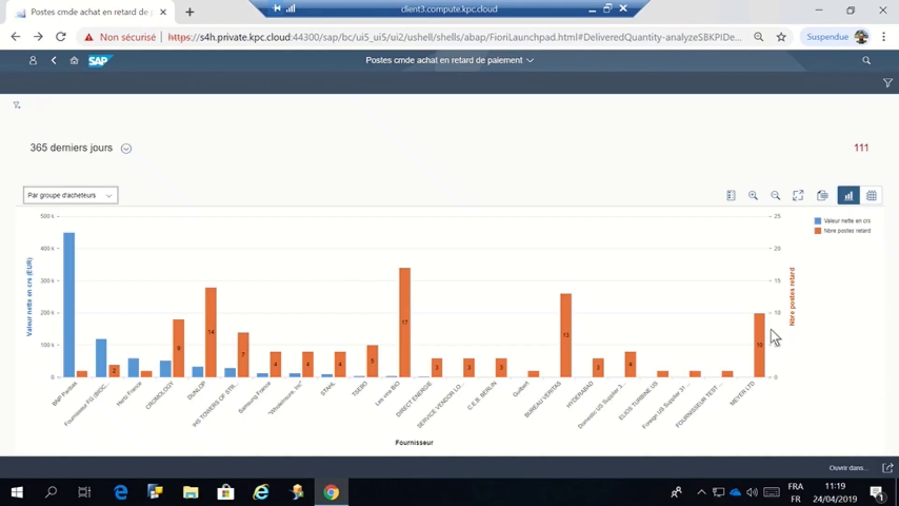
pyautogui.click(871, 195)
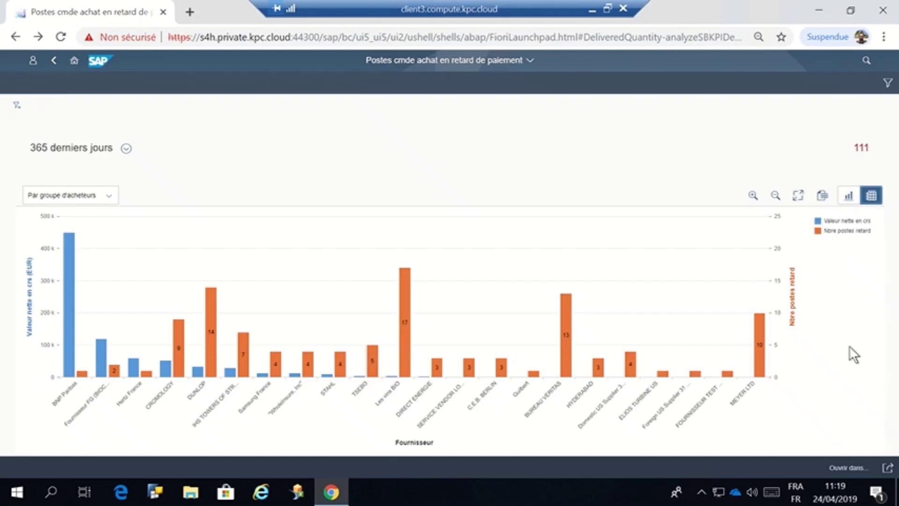
pyautogui.click(54, 60)
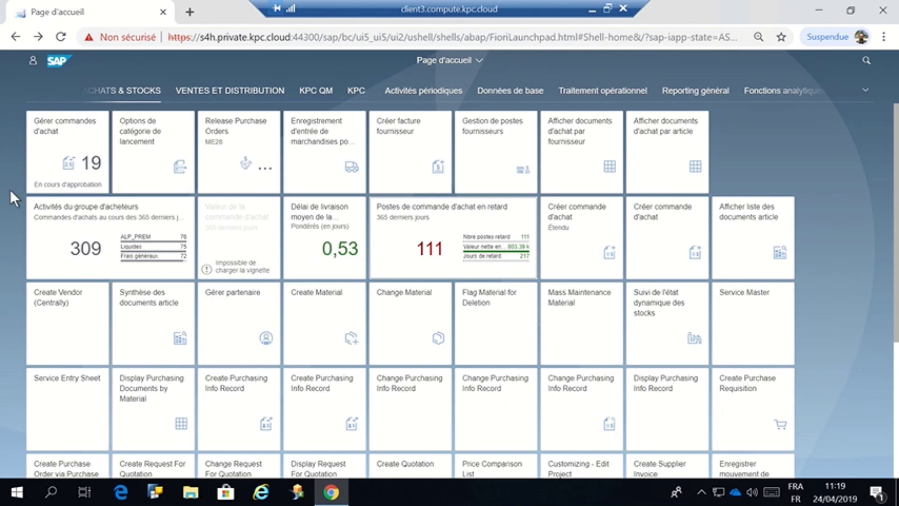
# - Open Gérer commandes d'achat showing 57 orders, then minimise the remote session
pyautogui.click(66, 142)
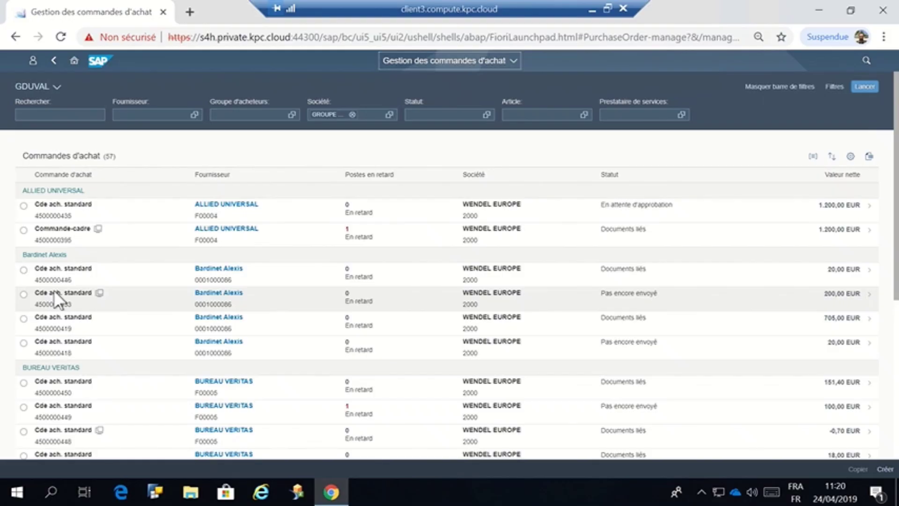
pyautogui.click(592, 8)
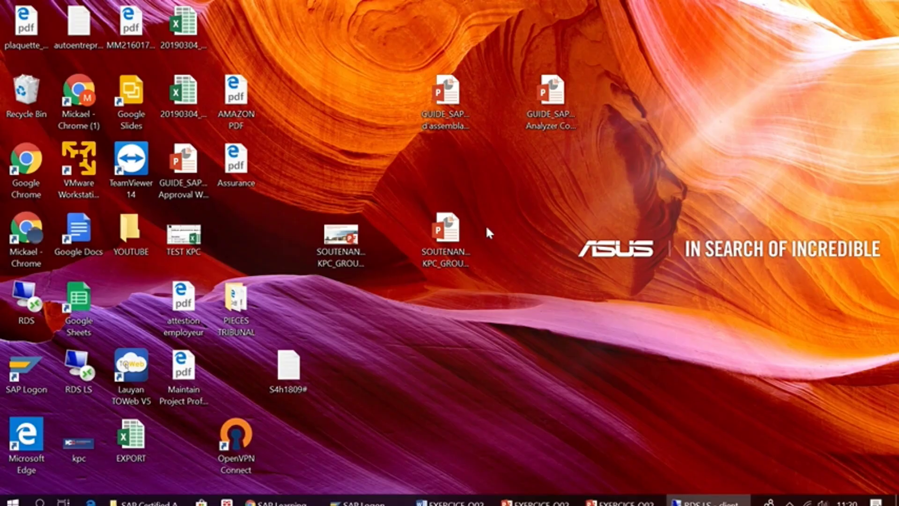
# - Bring the SAP Easy Access EC2 (3) window back from the SAP Logon taskbar button
pyautogui.moveTo(353, 495)
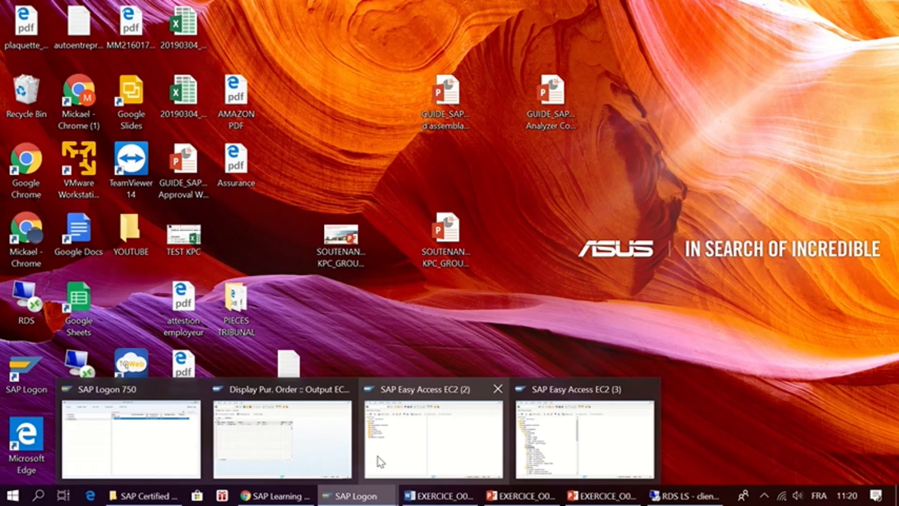
pyautogui.click(554, 456)
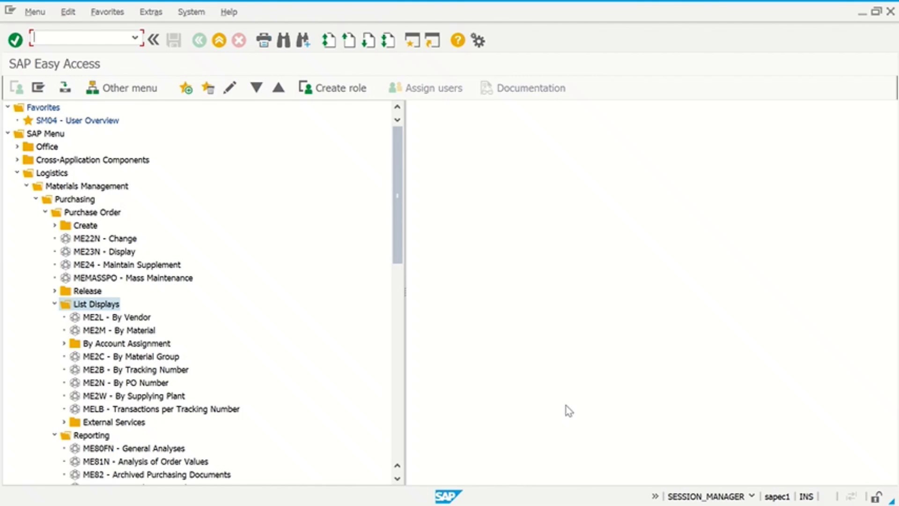
pyautogui.hotkey('alt', 'Tab')
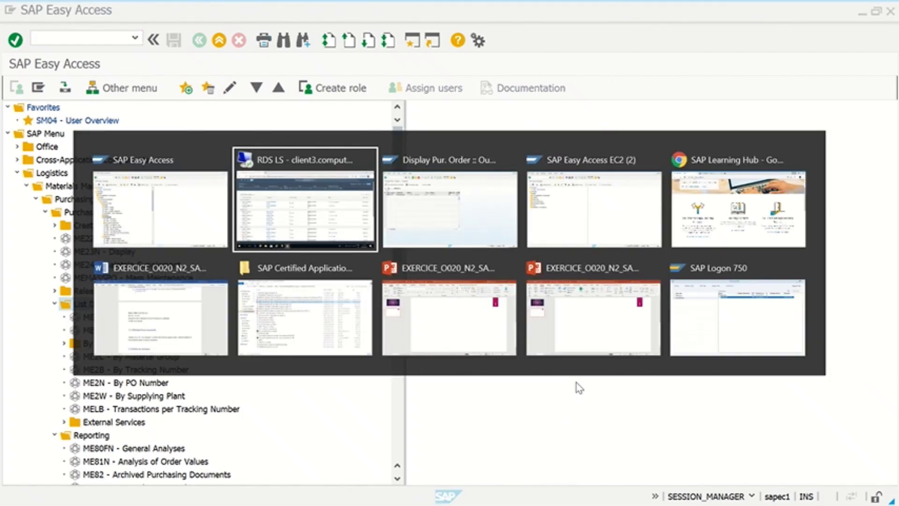
pyautogui.press('Tab')
pyautogui.press('Tab')
pyautogui.press('Tab')
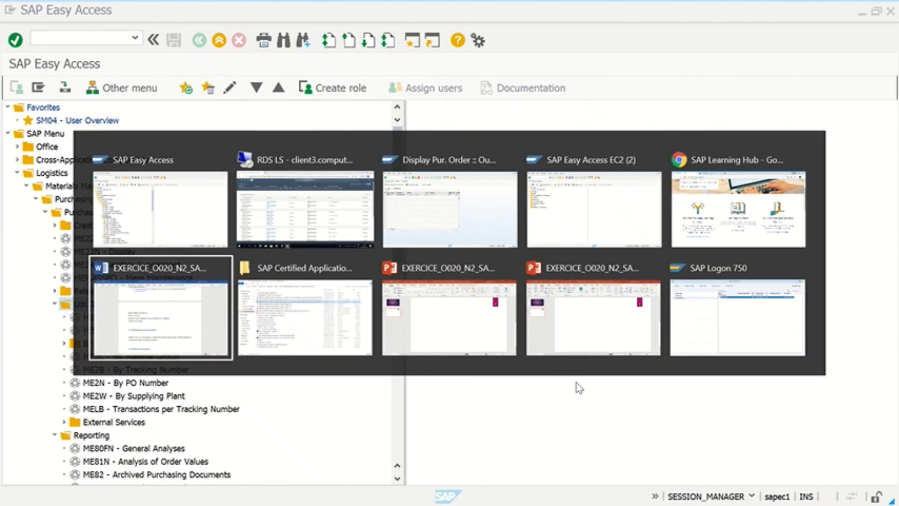
pyautogui.press('Tab')
pyautogui.press('Tab')
pyautogui.press('Tab')
pyautogui.press('Tab')
pyautogui.press('Tab')
pyautogui.press('Tab')
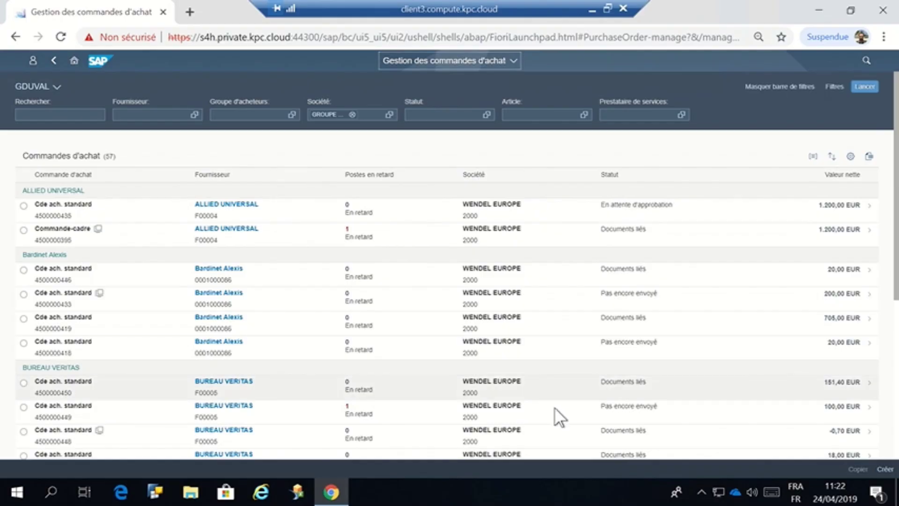
pyautogui.click(52, 61)
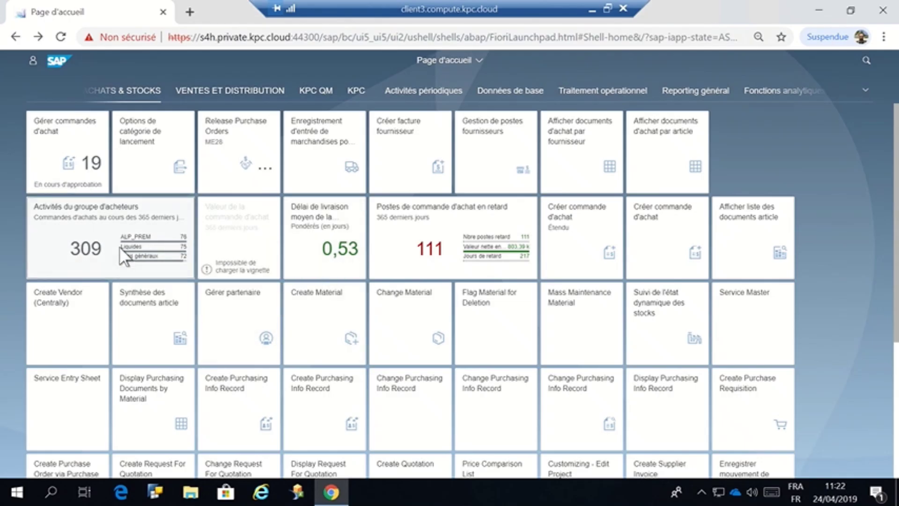
pyautogui.click(120, 248)
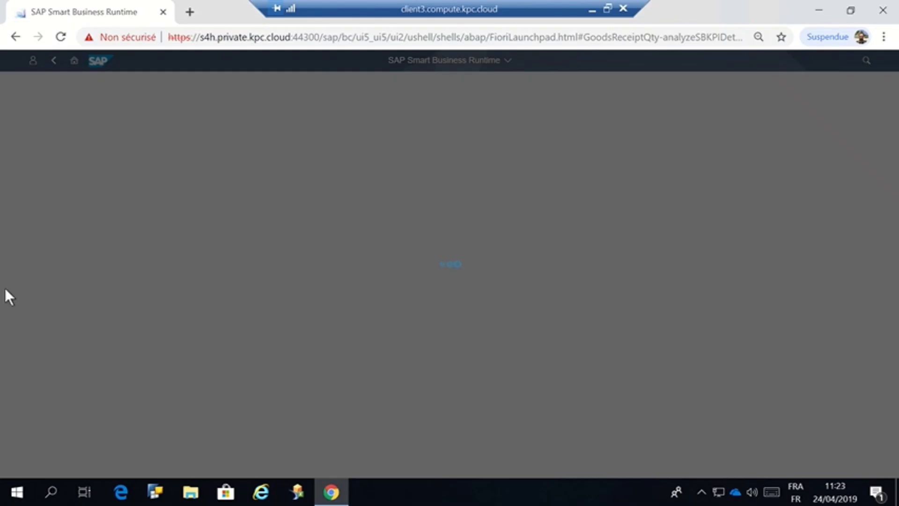
pyautogui.hotkey('alt', 'Tab')
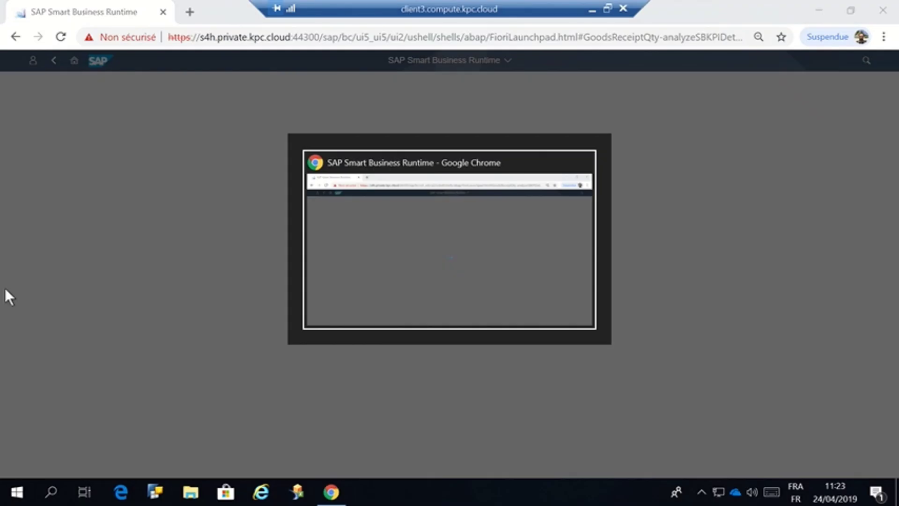
pyautogui.click(592, 10)
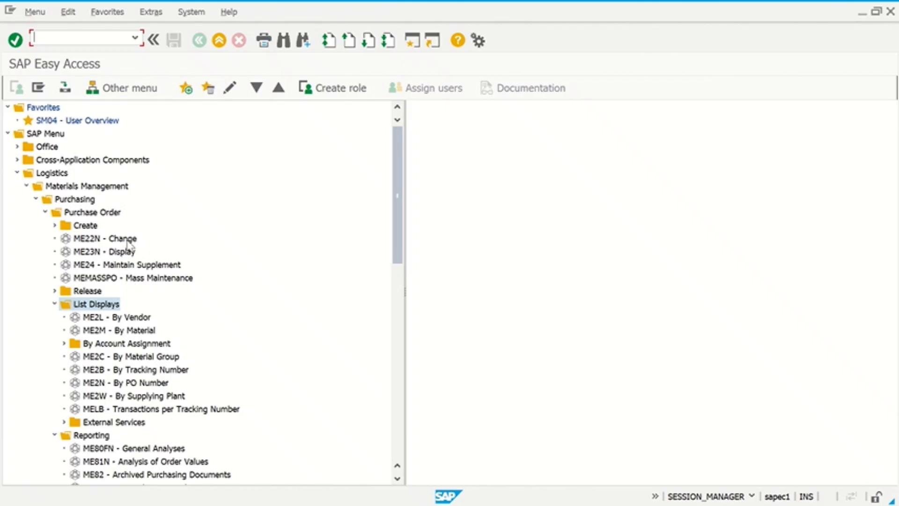
# - Run ME2L By Vendor with Purchasing Group T00 and Plant CE01 cleared, then go back
pyautogui.doubleClick(138, 319)
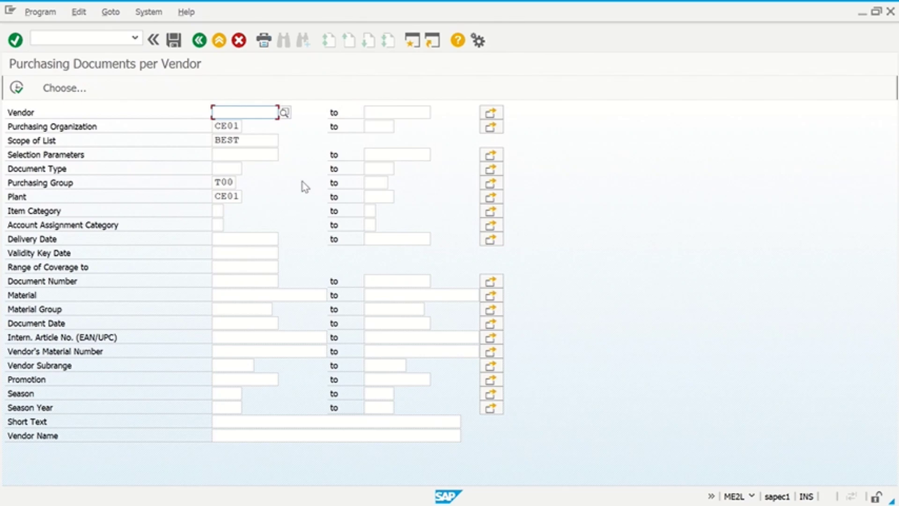
pyautogui.doubleClick(217, 183)
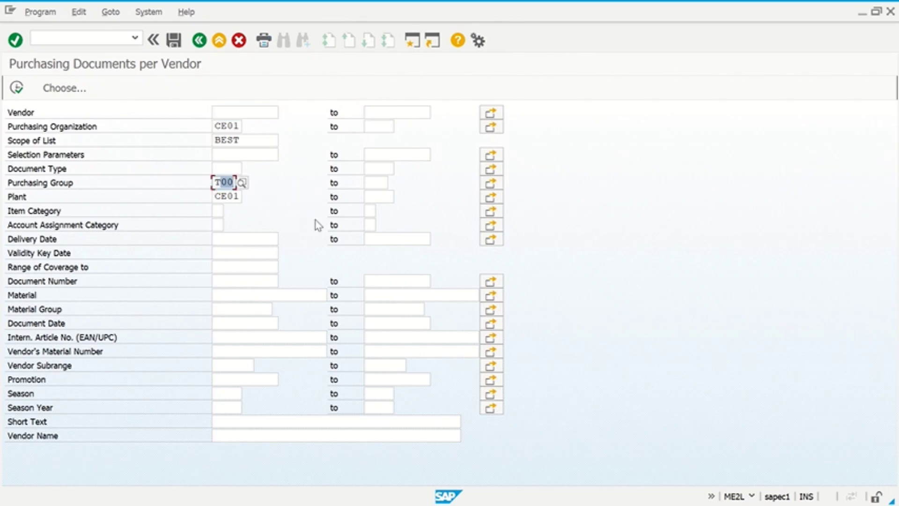
pyautogui.press('BackSpace')
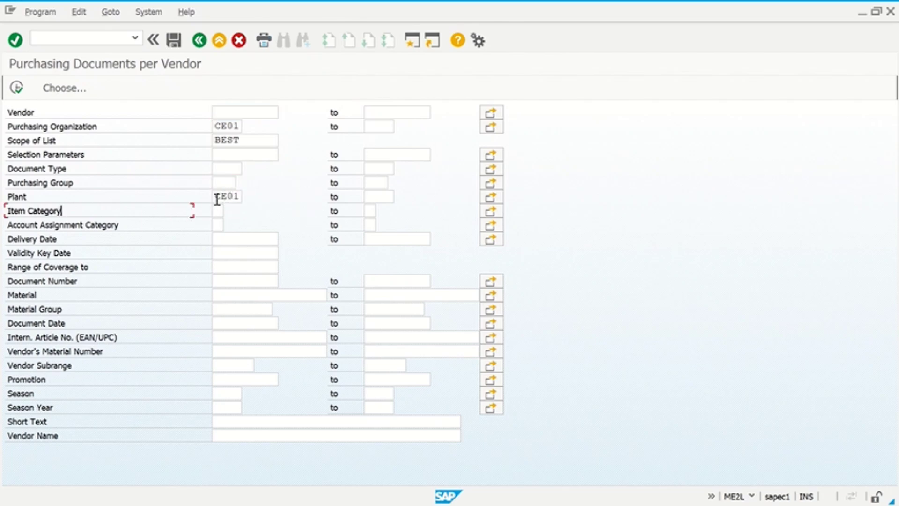
pyautogui.doubleClick(216, 196)
pyautogui.press('BackSpace')
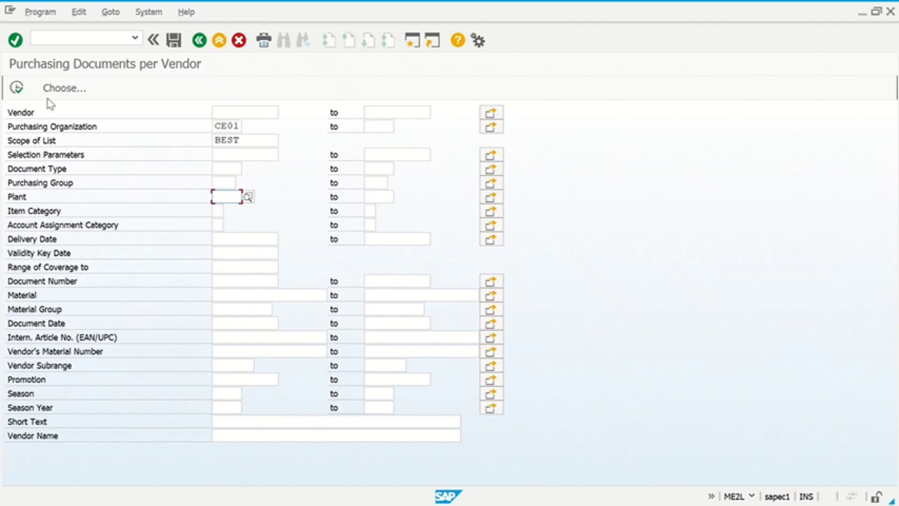
pyautogui.click(16, 88)
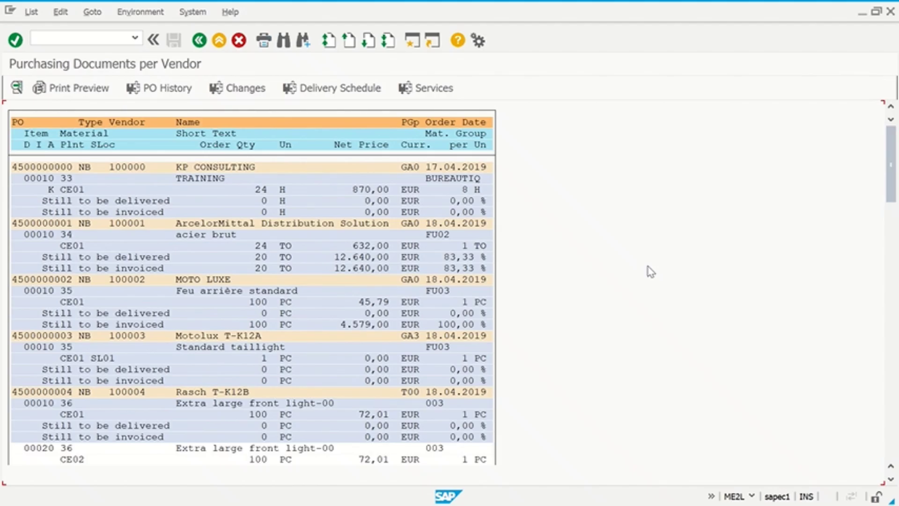
pyautogui.click(199, 40)
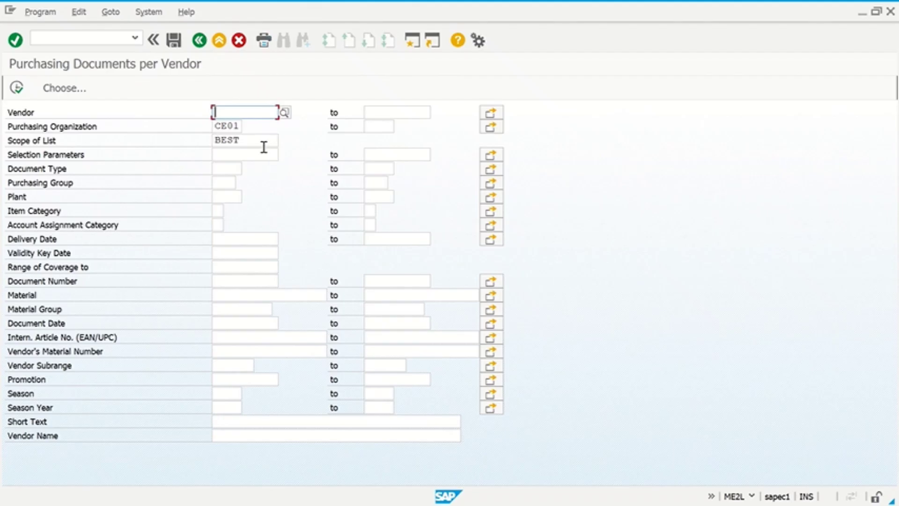
pyautogui.click(266, 154)
pyautogui.click(275, 138)
pyautogui.click(285, 142)
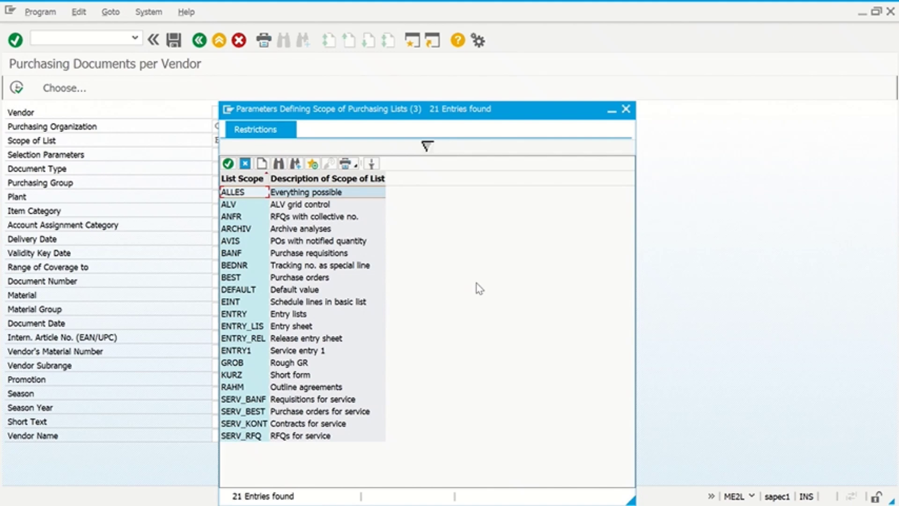
pyautogui.doubleClick(330, 206)
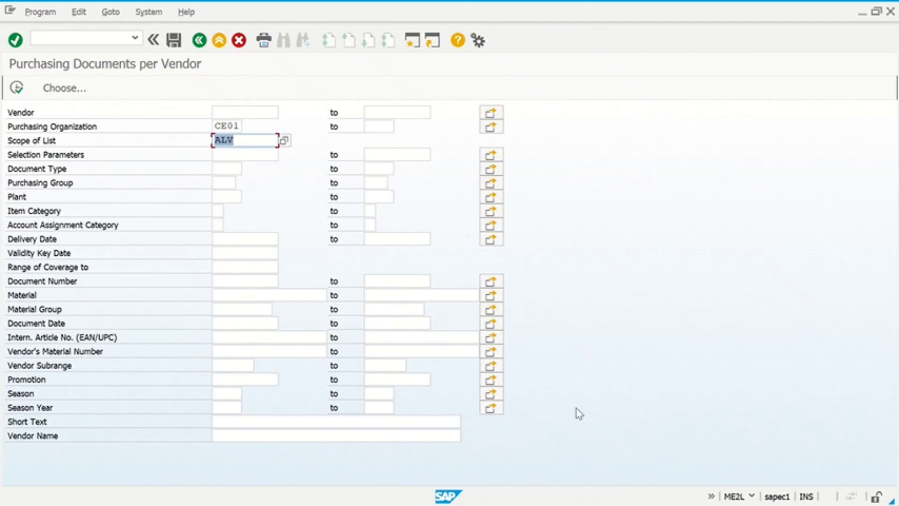
pyautogui.click(16, 87)
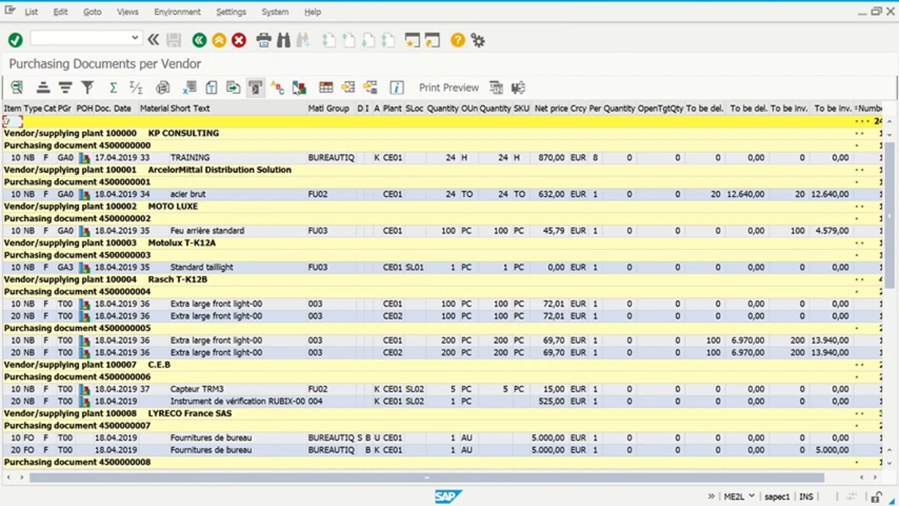
# - Display the ME2L vendor list as an ALV bar chart and bring the remote desktop session forward
pyautogui.click(298, 89)
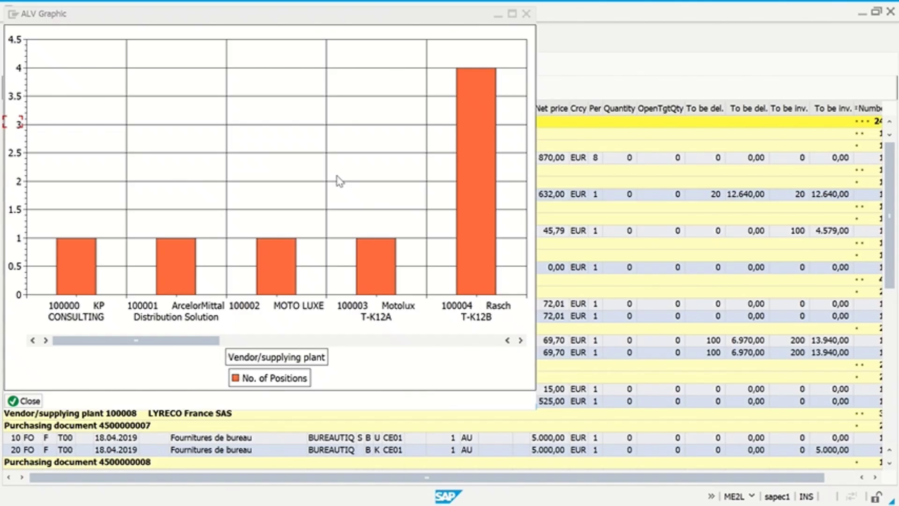
pyautogui.hotkey('alt', 'Tab')
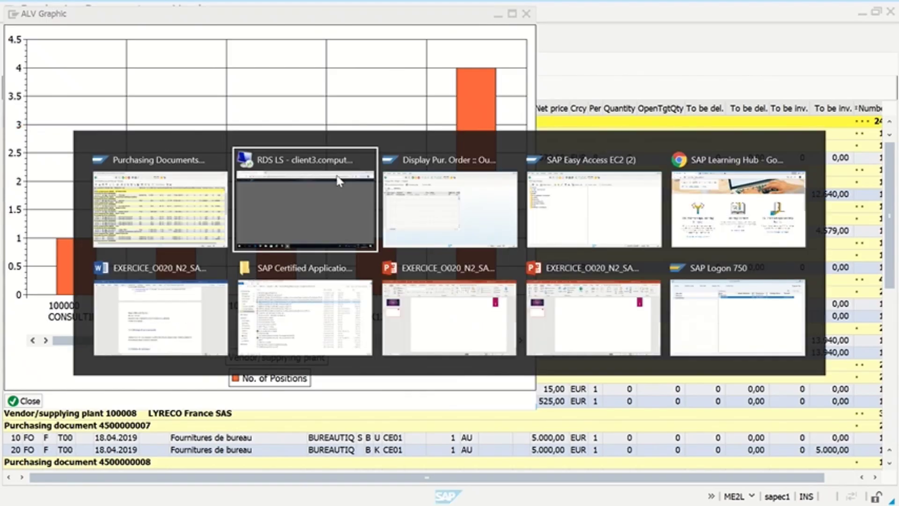
pyautogui.click(337, 180)
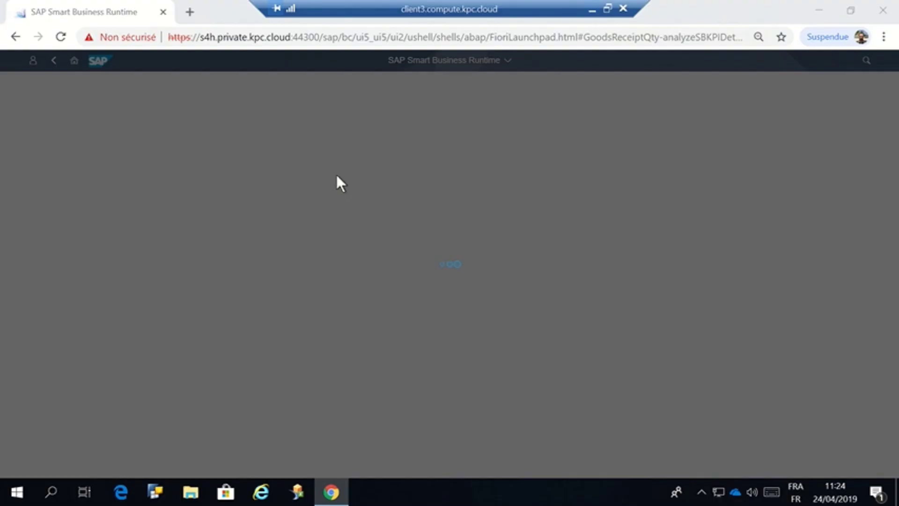
# - Return the browser to the Fiori launchpad home, minimize the remote session, and open Format Data Series for the bars
pyautogui.click(15, 38)
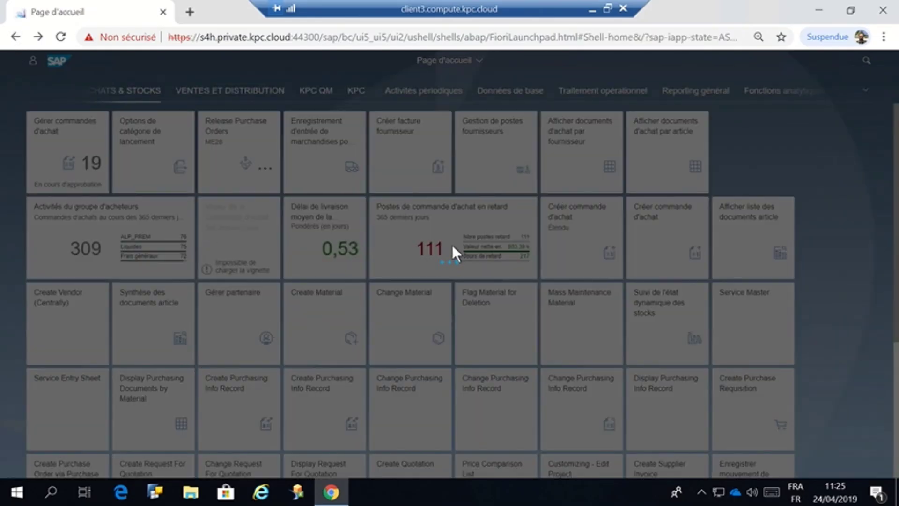
pyautogui.click(594, 11)
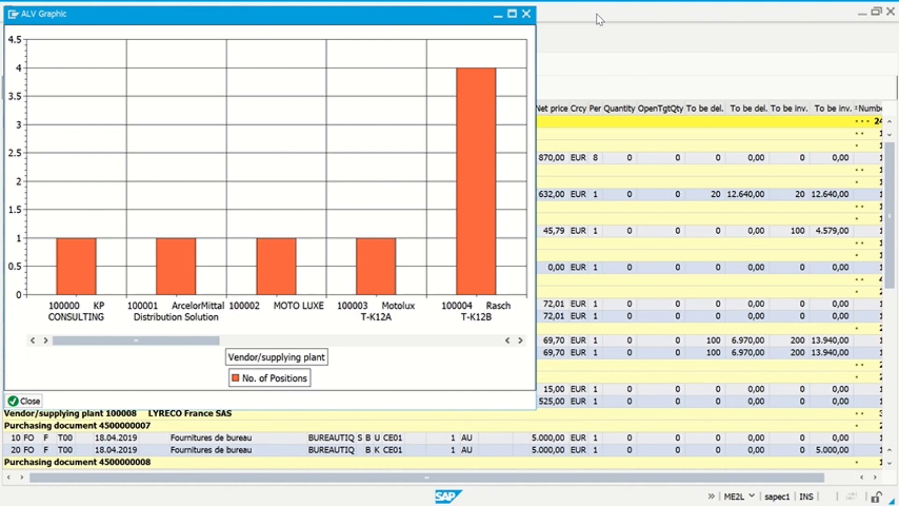
pyautogui.doubleClick(464, 200)
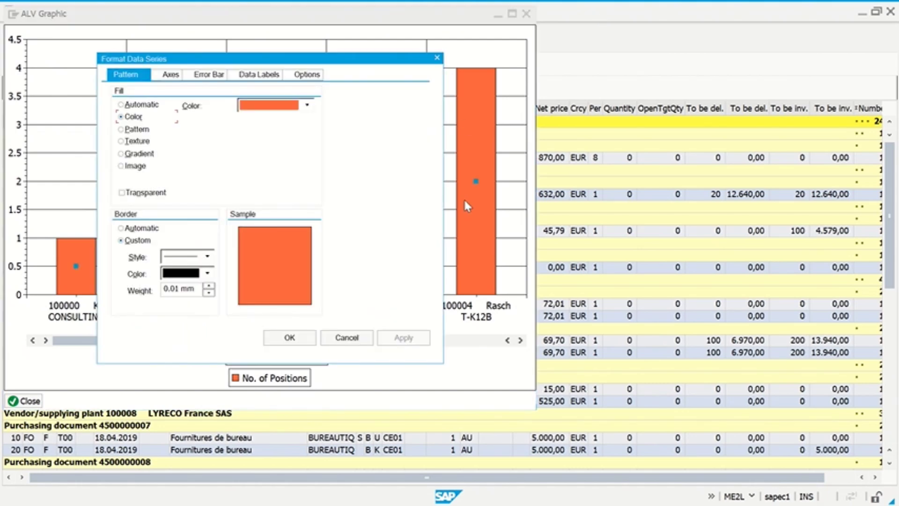
# - Cancel Format Data Series, maximize the positions-per-vendor chart, deselect its bars, and close it
pyautogui.click(364, 340)
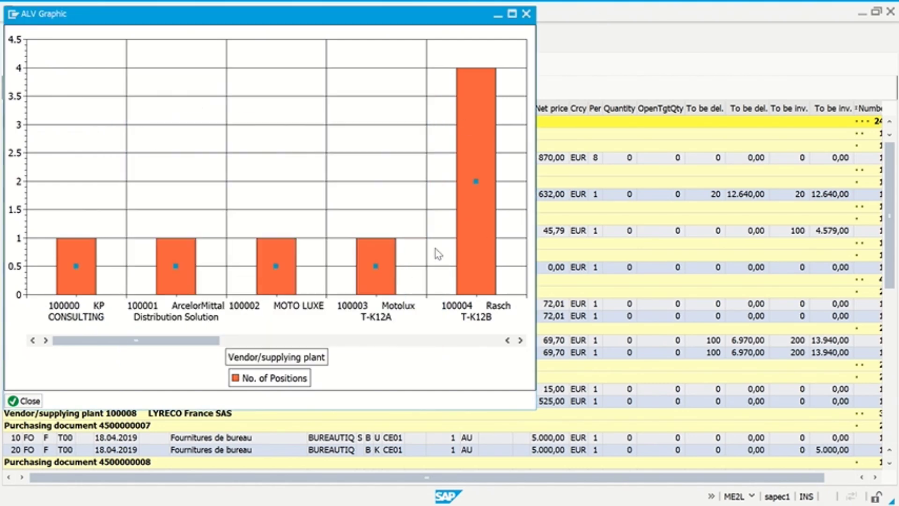
pyautogui.click(512, 14)
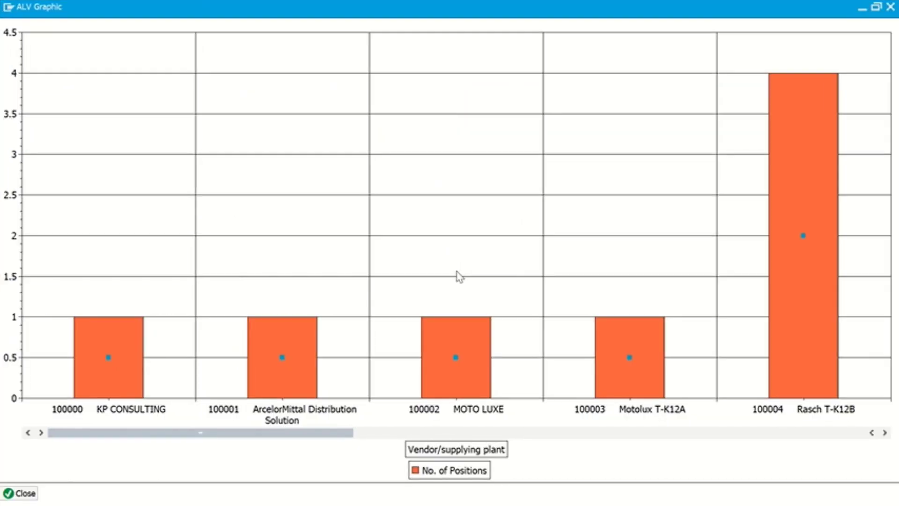
pyautogui.moveTo(295, 432); pyautogui.dragTo(562, 449)
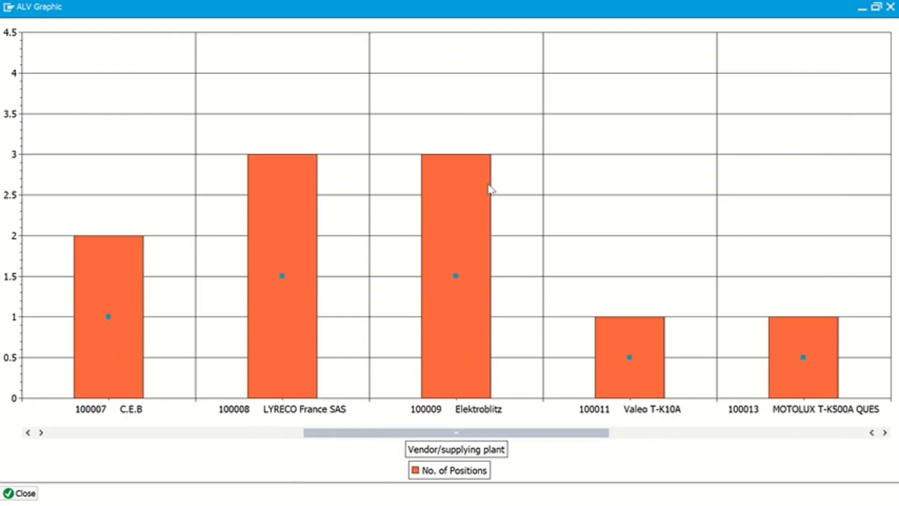
pyautogui.click(393, 276)
pyautogui.click(21, 493)
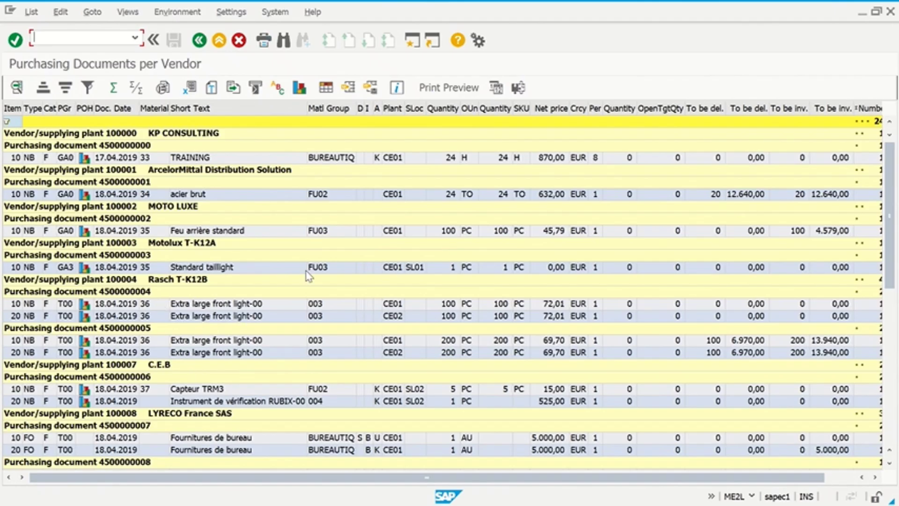
pyautogui.click(86, 159)
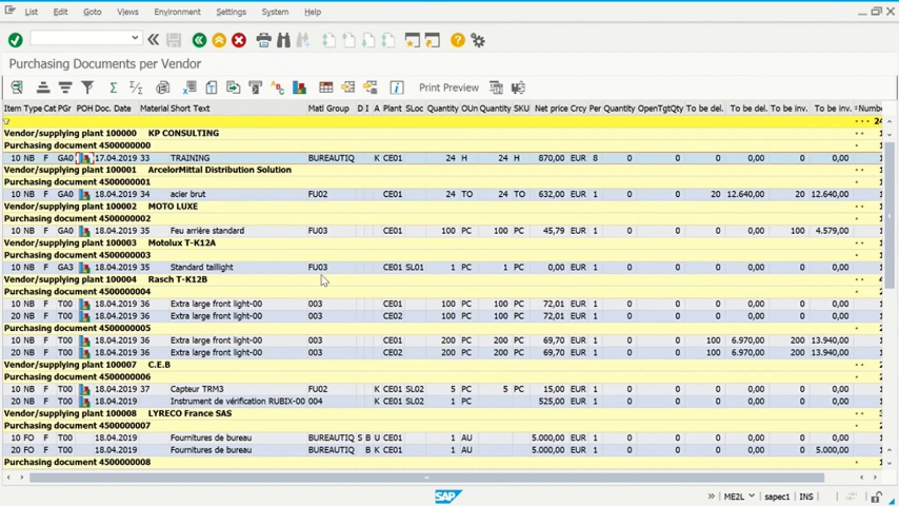
pyautogui.scroll(-1, 324, 280)
pyautogui.scroll(-2, 321, 281)
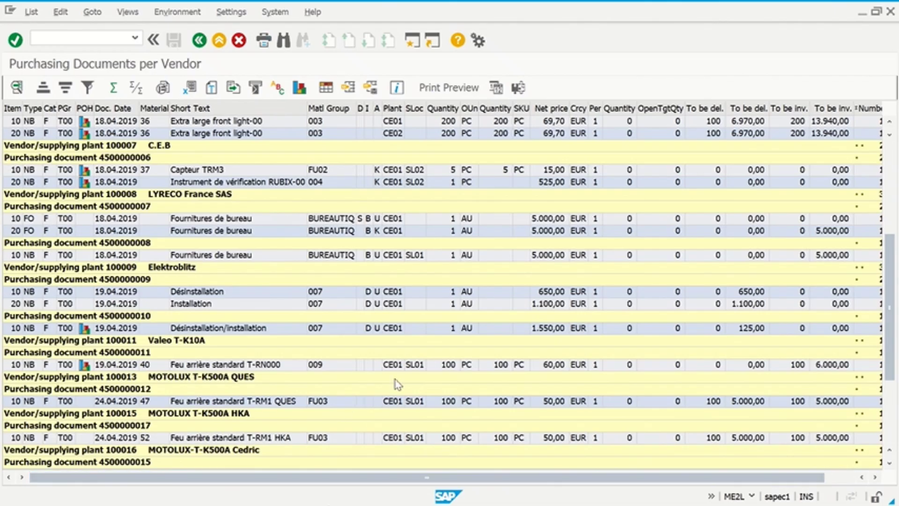
pyautogui.scroll(-4, 421, 394)
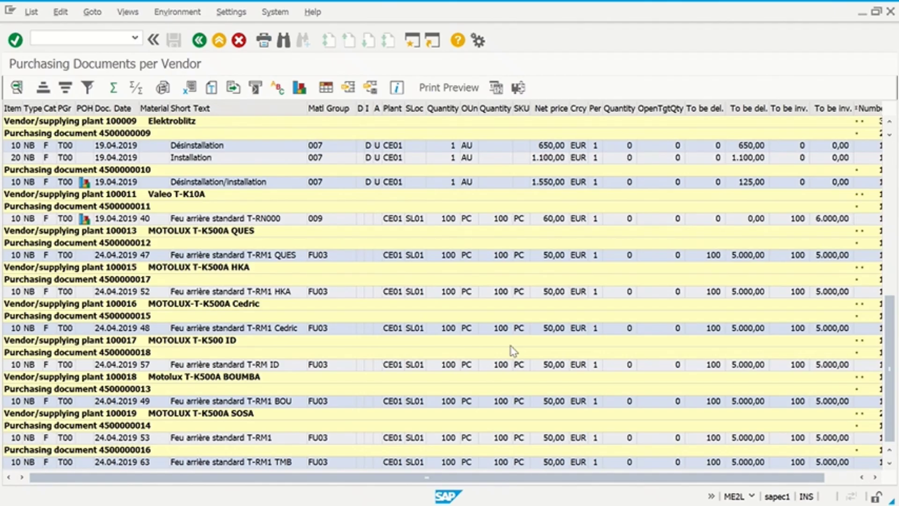
# - Switch to the browser and reload the Fiori launchpad home page
pyautogui.hotkey('alt', 'Tab')
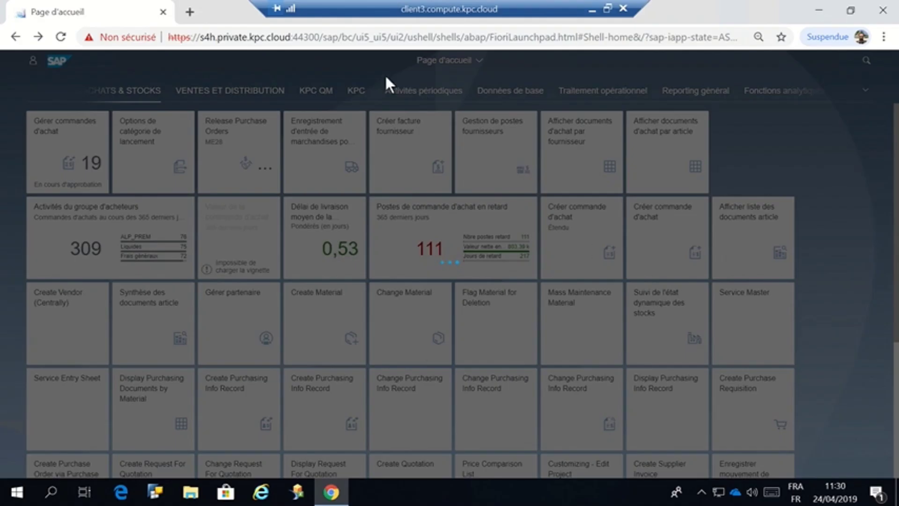
pyautogui.click(374, 40)
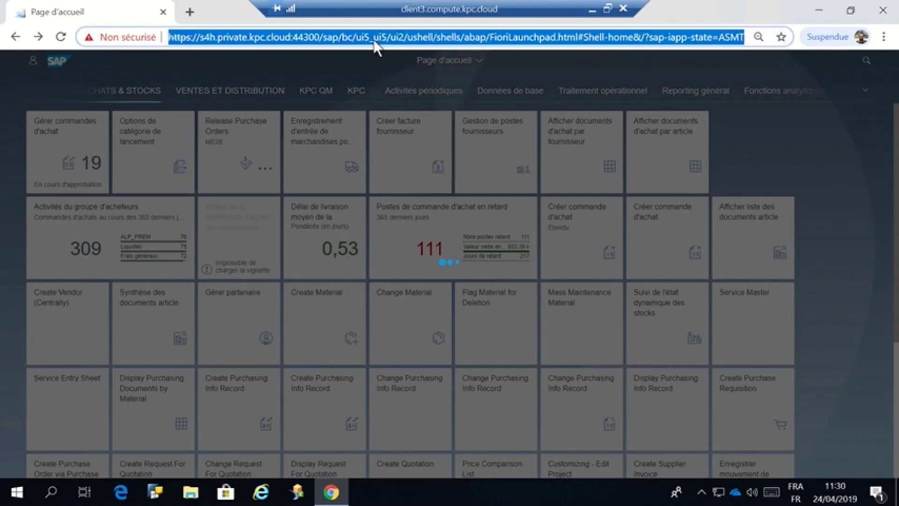
pyautogui.press('Return')
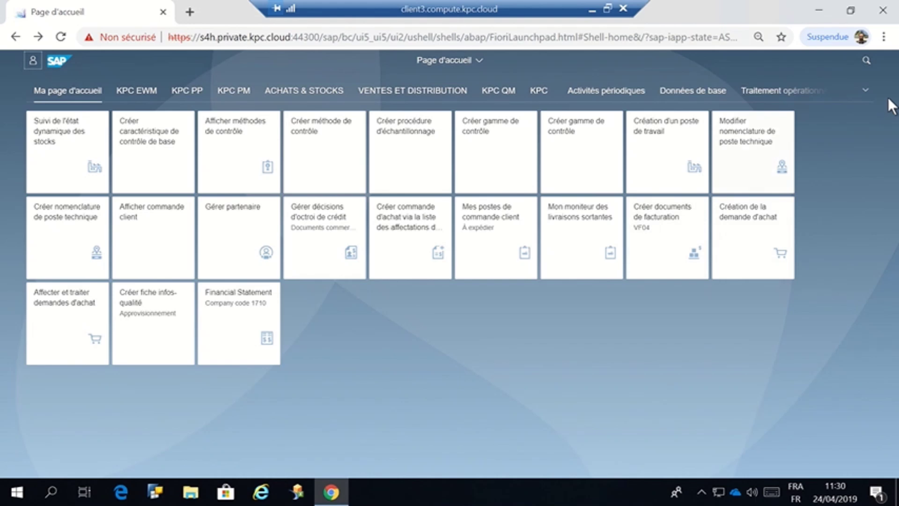
# - Browse the full list of launchpad groups and open the ACHATS & STOCKS group
pyautogui.click(865, 90)
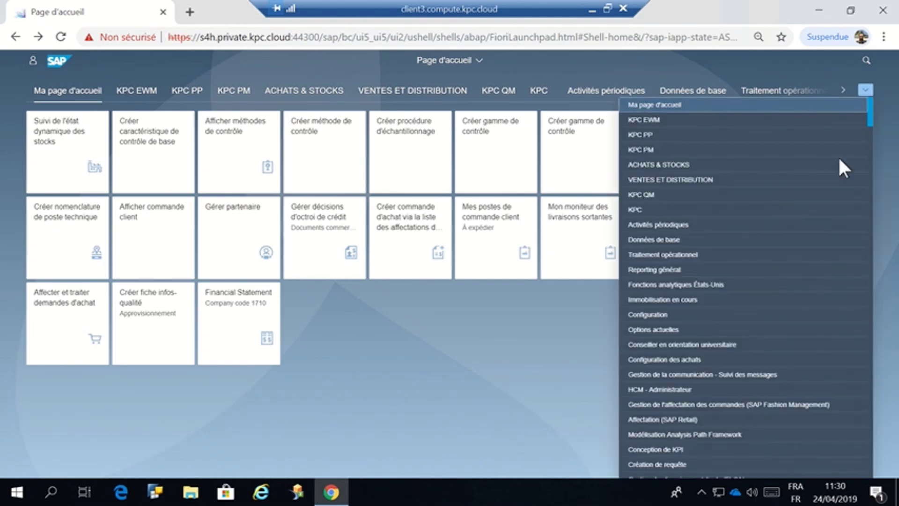
pyautogui.scroll(-2, 757, 295)
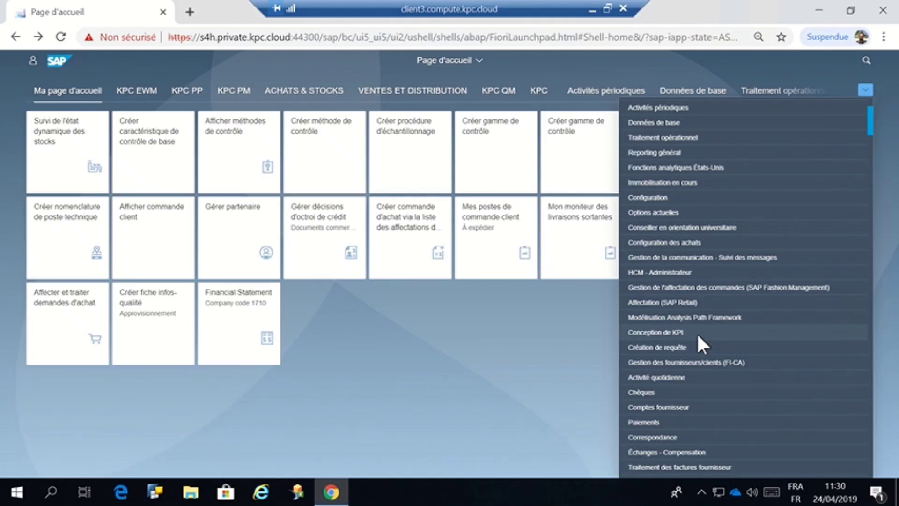
pyautogui.scroll(-2, 691, 330)
pyautogui.scroll(-4, 691, 329)
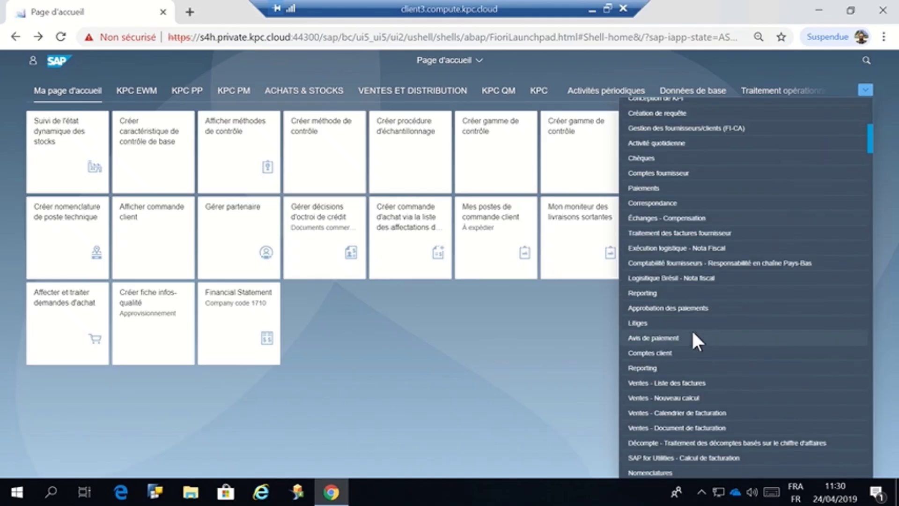
pyautogui.scroll(-2, 690, 329)
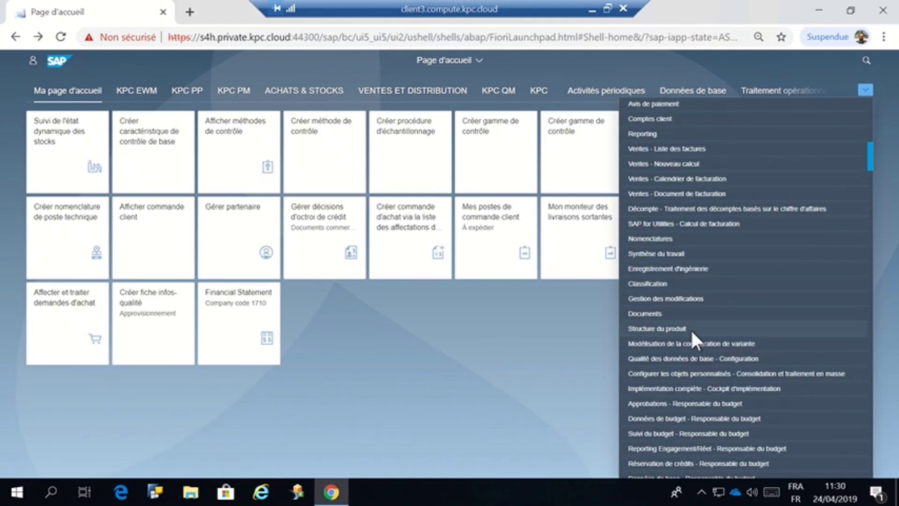
pyautogui.scroll(-6, 691, 330)
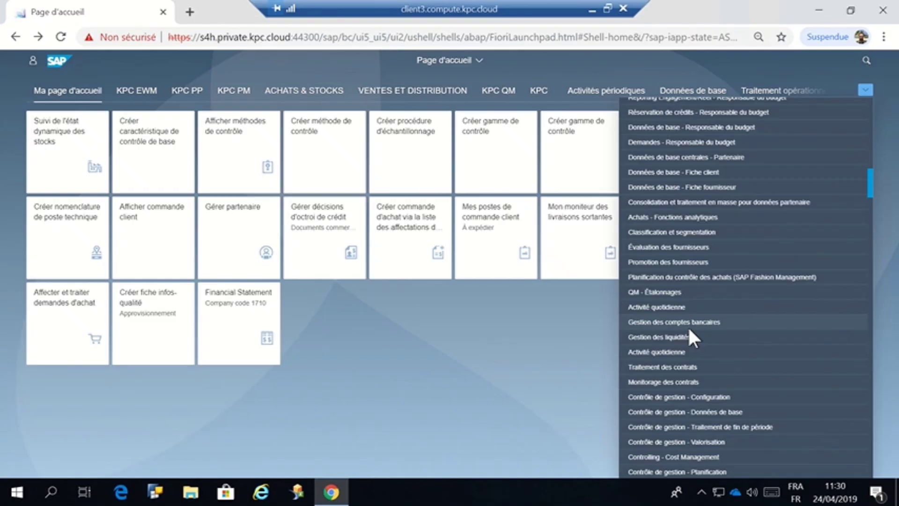
pyautogui.scroll(-2, 691, 325)
pyautogui.scroll(-4, 691, 325)
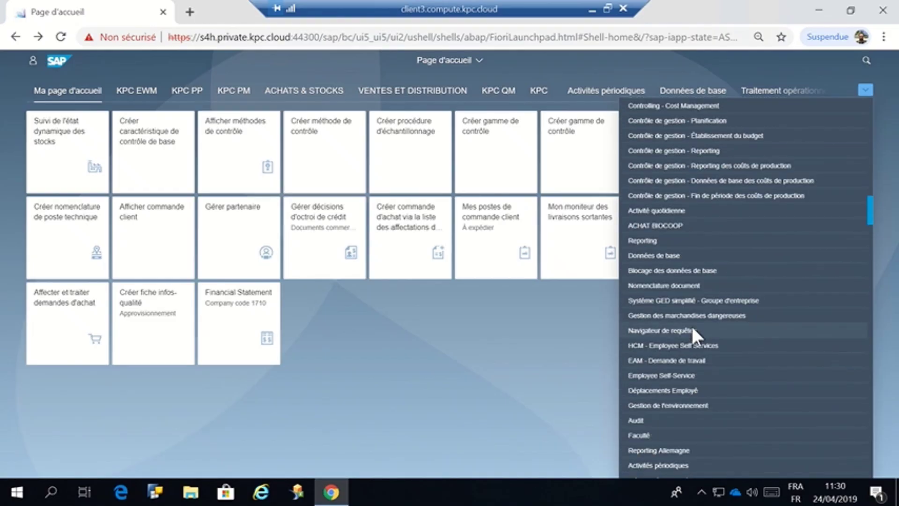
pyautogui.scroll(-4, 732, 293)
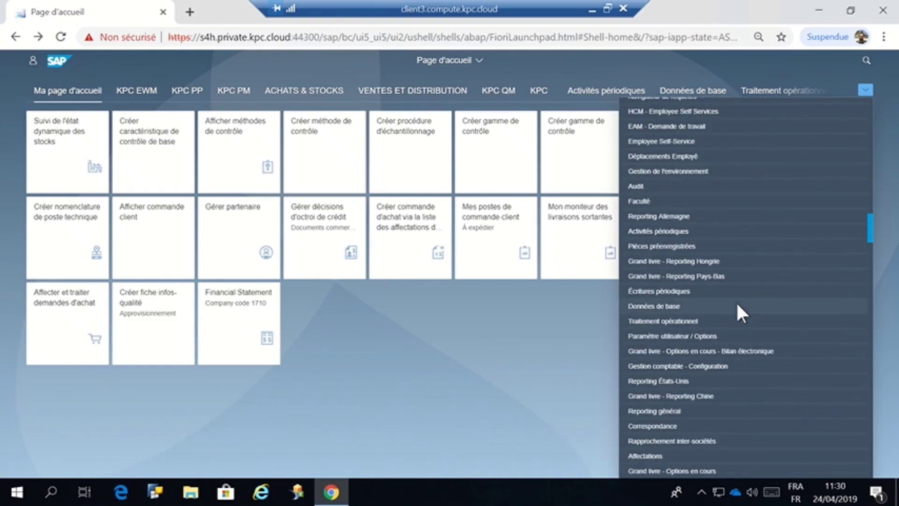
pyautogui.scroll(-4, 737, 304)
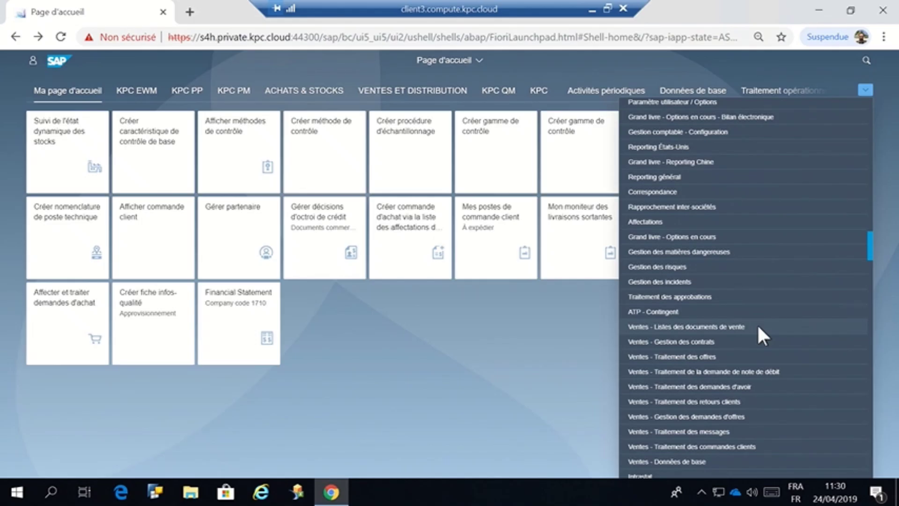
pyautogui.scroll(10, 756, 324)
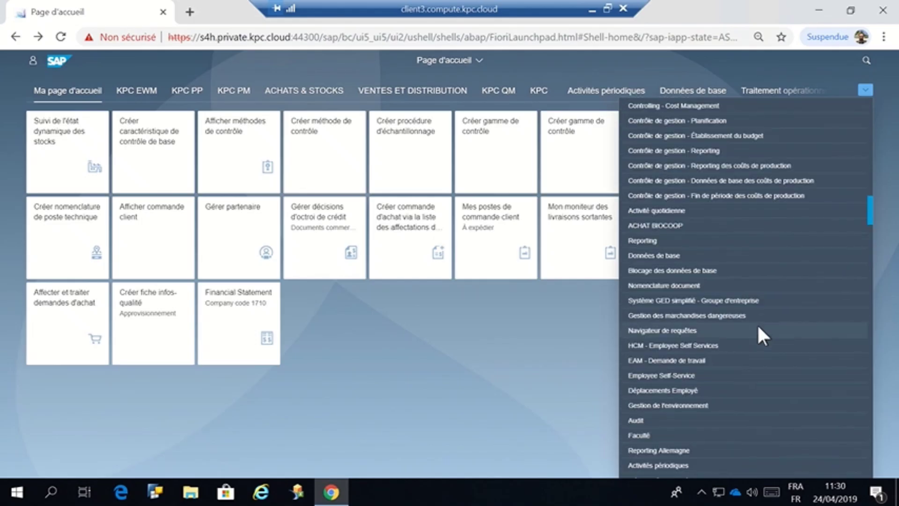
pyautogui.click(292, 91)
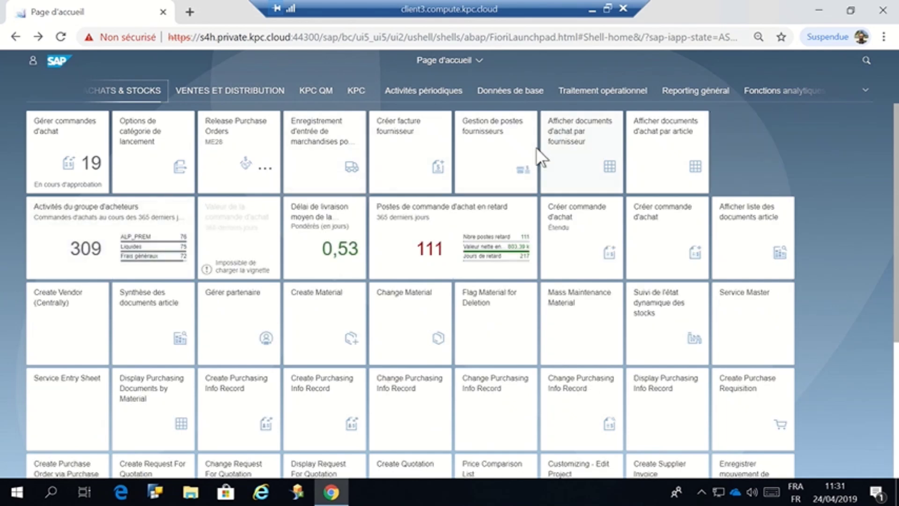
# - Run the 'Afficher documents d'achat par fournisseur' report with Exécuter, then go back to the home page
pyautogui.click(574, 152)
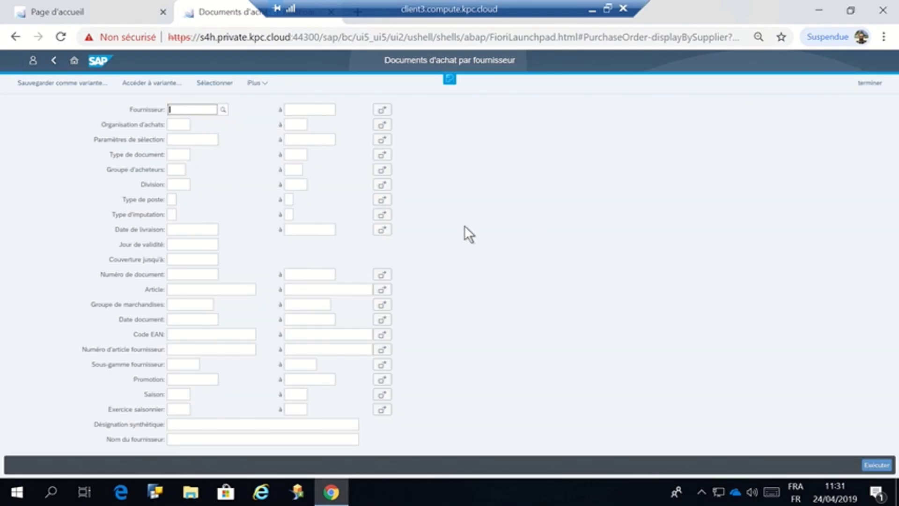
pyautogui.click(876, 464)
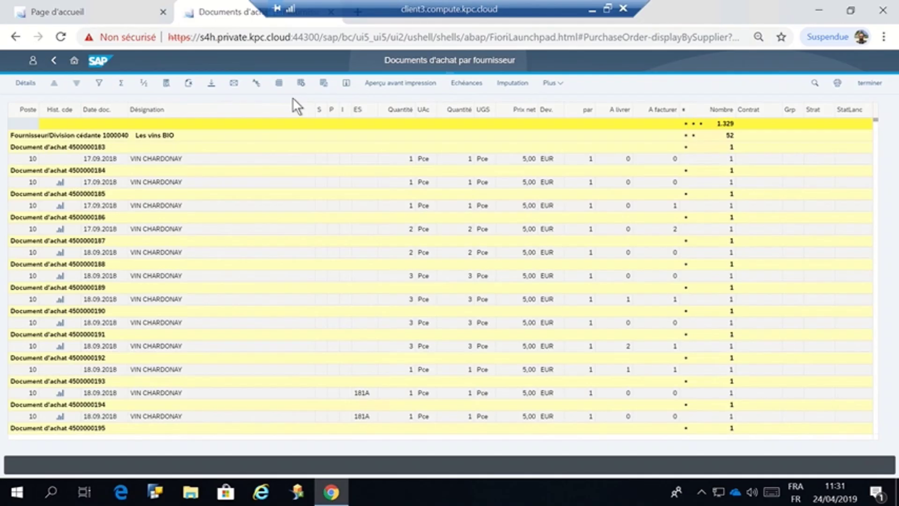
pyautogui.click(53, 60)
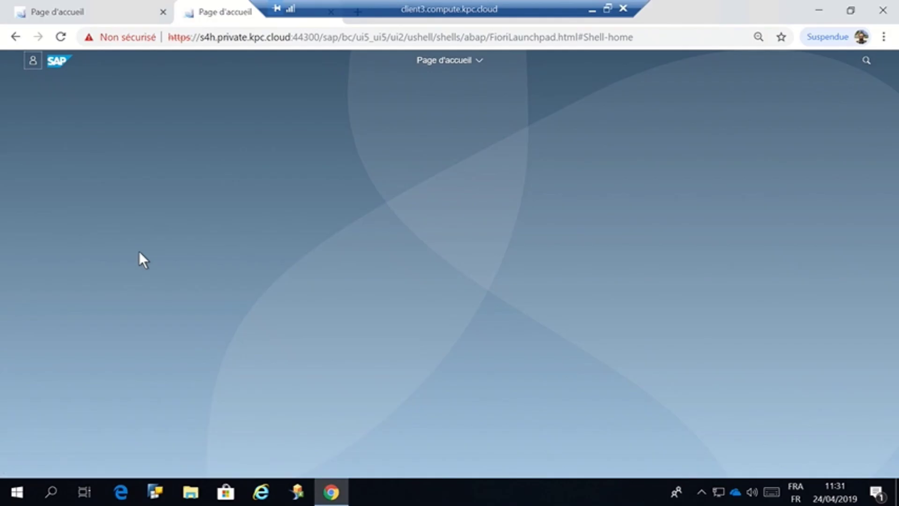
# - Return to the first 'Page d'accueil' tab and scroll through the ACHATS & STOCKS tiles
pyautogui.click(115, 12)
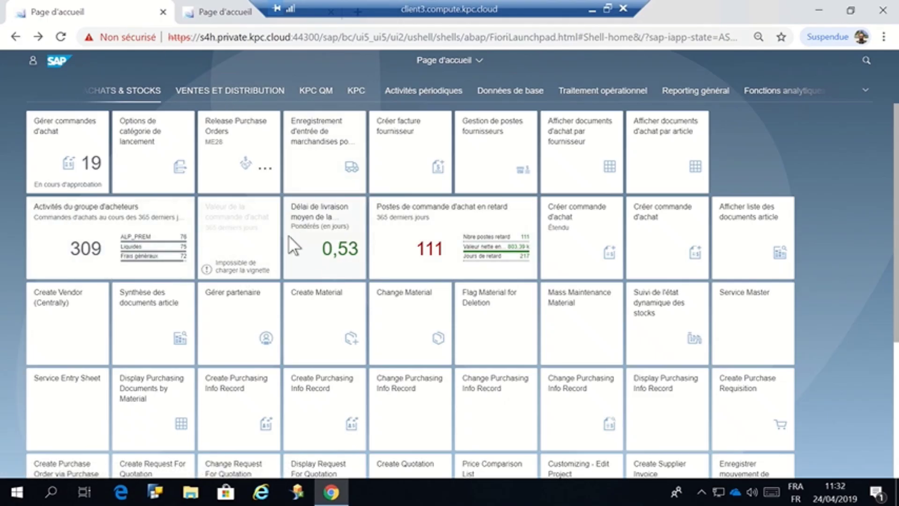
pyautogui.scroll(-5, 516, 311)
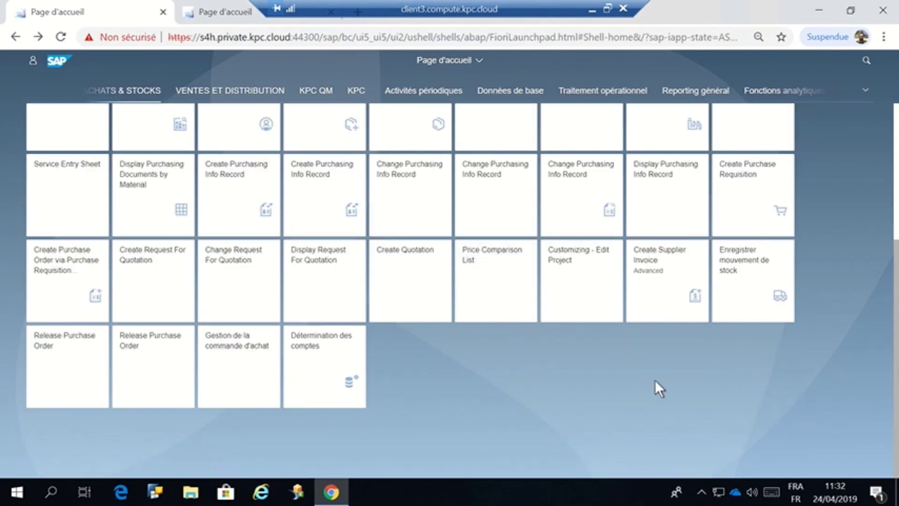
pyautogui.scroll(5, 440, 439)
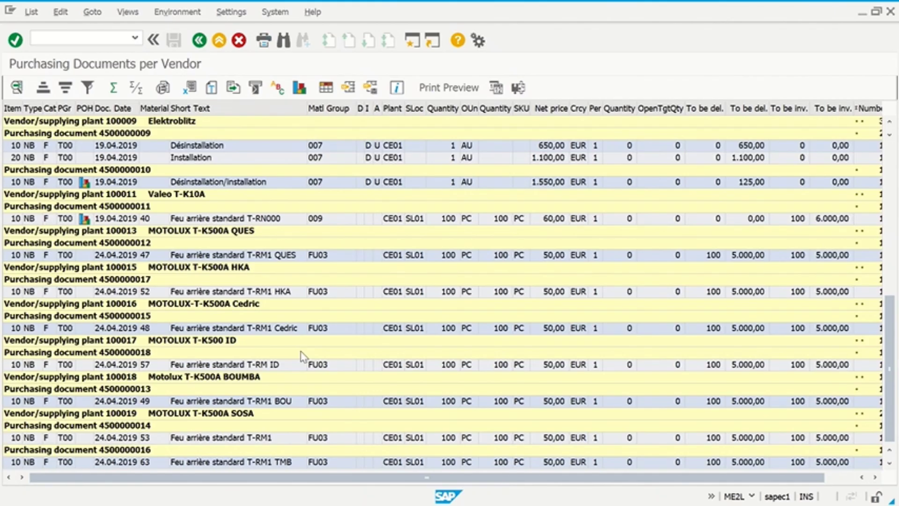
pyautogui.hotkey('alt', 'Tab')
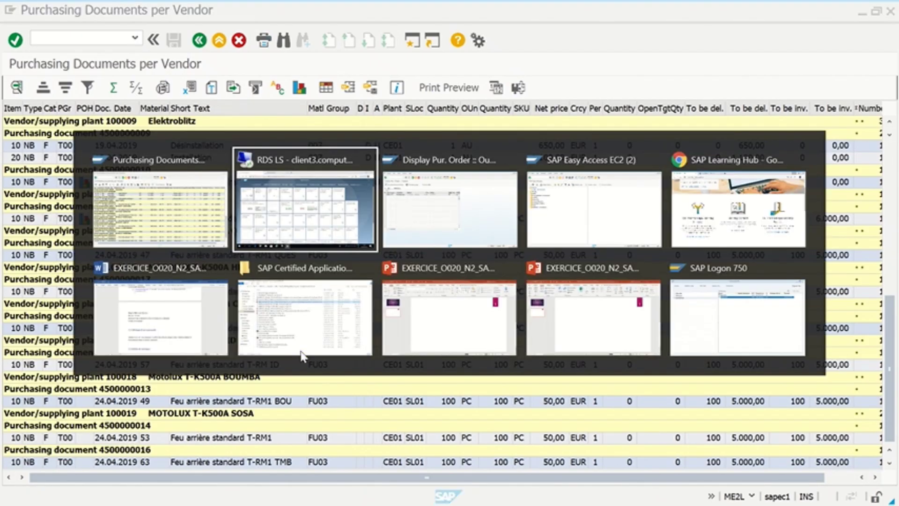
pyautogui.hotkey('alt', 'Tab')
pyautogui.hotkey('alt', 'Tab')
pyautogui.hotkey('alt', 'Tab')
pyautogui.hotkey('alt', 'Tab')
pyautogui.hotkey('alt', 'Tab')
pyautogui.hotkey('alt', 'Tab')
pyautogui.hotkey('alt', 'Tab')
pyautogui.hotkey('alt', 'Tab')
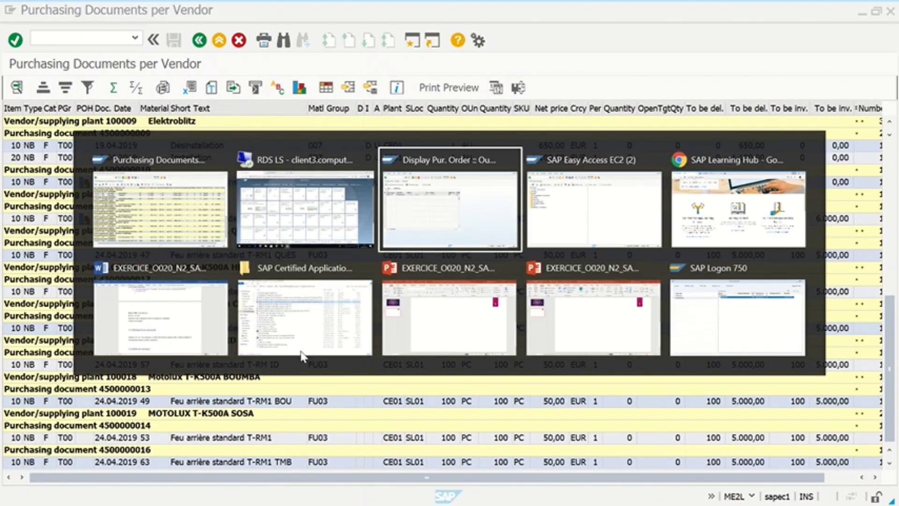
pyautogui.hotkey('alt', 'Tab')
pyautogui.hotkey('alt', 'Tab')
pyautogui.hotkey('alt', 'Tab')
pyautogui.hotkey('alt', 'Tab')
pyautogui.hotkey('alt', 'Tab')
pyautogui.hotkey('alt', 'Tab')
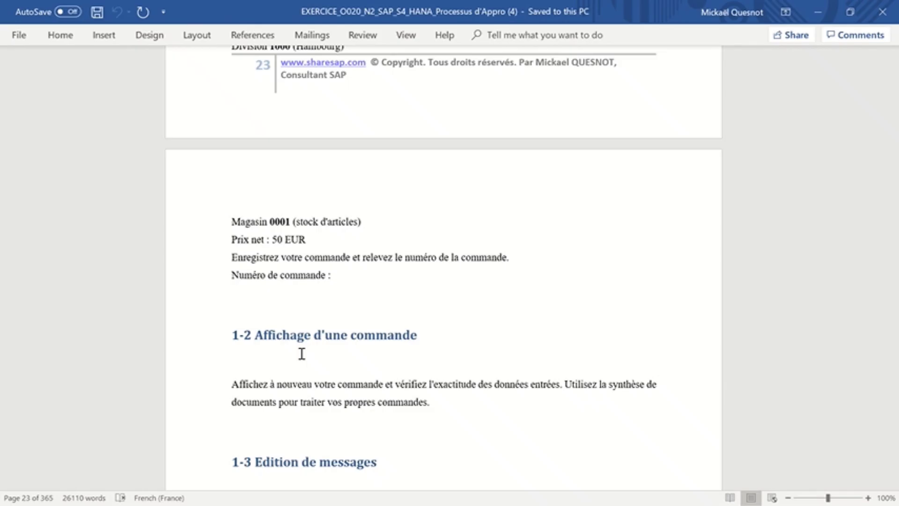
pyautogui.hotkey('alt', 'Tab')
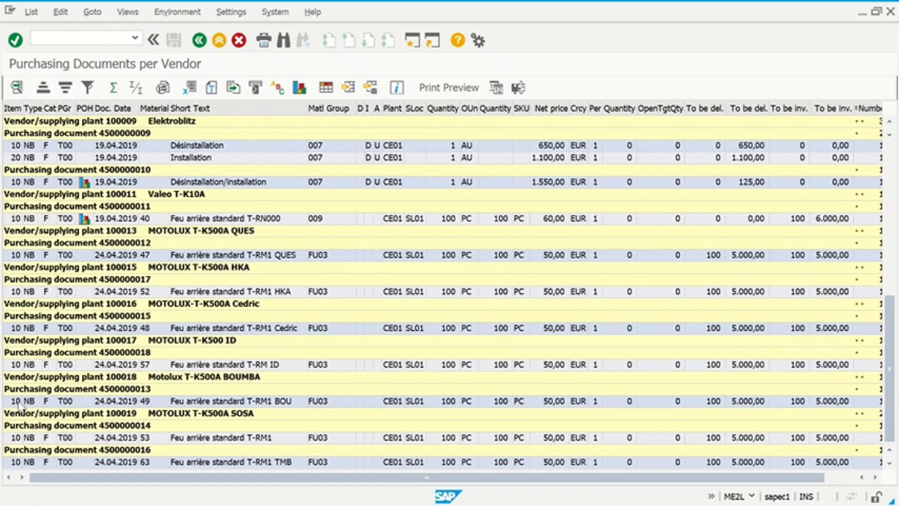
pyautogui.click(20, 402)
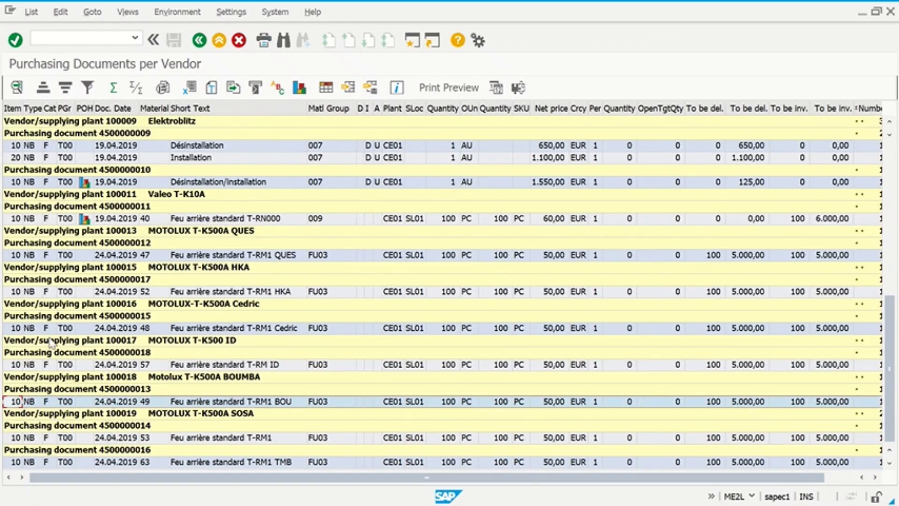
pyautogui.click(19, 292)
pyautogui.doubleClick(19, 292)
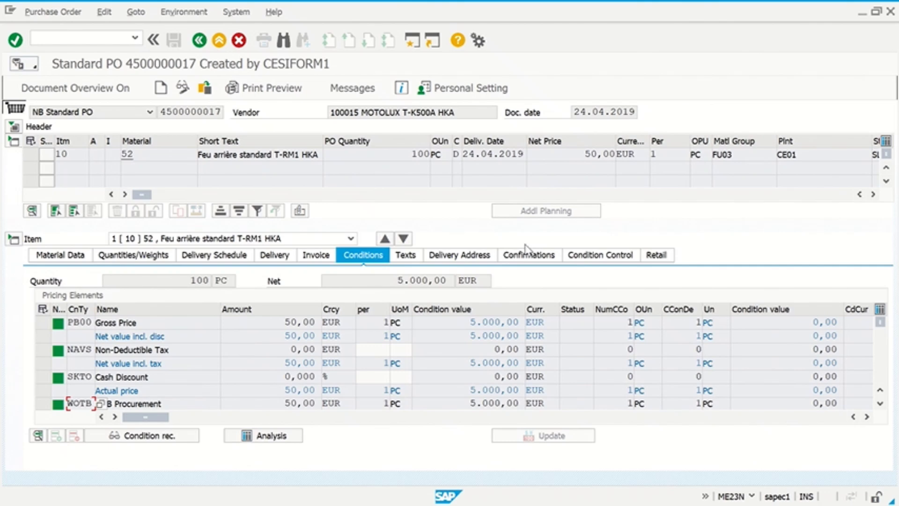
pyautogui.hotkey('alt', 'Tab')
pyautogui.hotkey('alt', 'Tab')
pyautogui.hotkey('alt', 'Tab')
pyautogui.hotkey('alt', 'Tab')
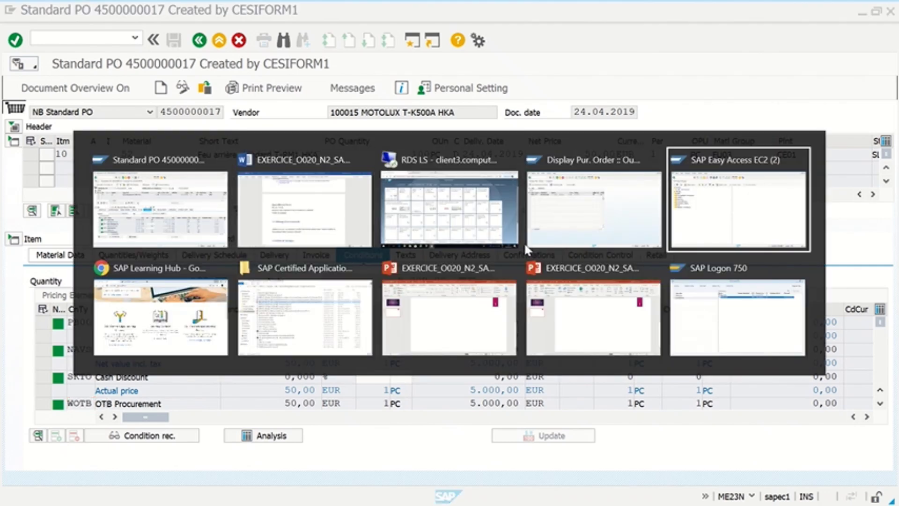
pyautogui.hotkey('alt', 'Tab')
pyautogui.hotkey('alt', 'Tab')
pyautogui.hotkey('alt', 'Tab')
pyautogui.hotkey('alt', 'Tab')
pyautogui.hotkey('alt', 'Tab')
pyautogui.hotkey('alt', 'Tab')
pyautogui.hotkey('alt', 'Tab')
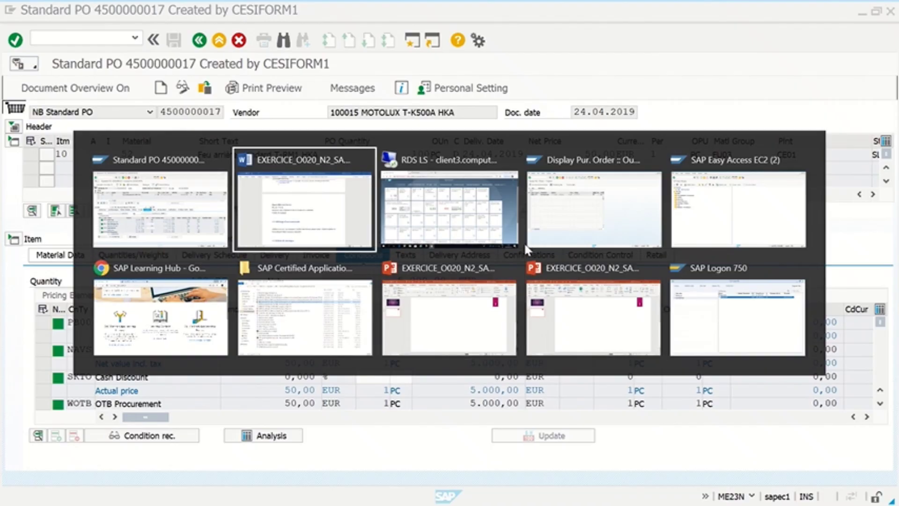
pyautogui.scroll(-4, 510, 232)
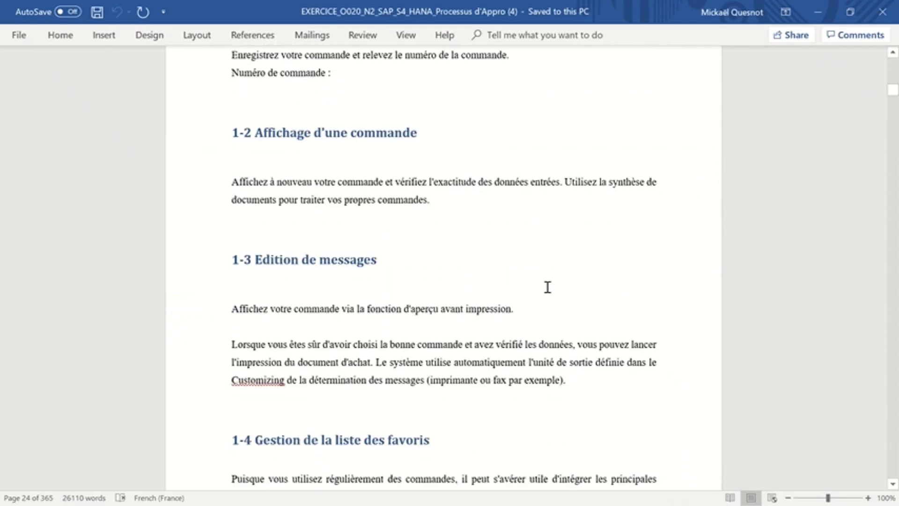
pyautogui.scroll(-10, 547, 287)
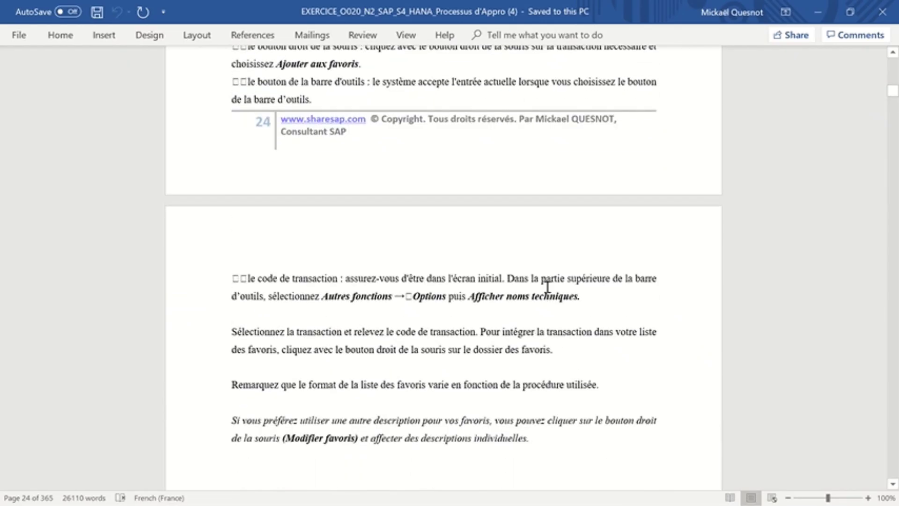
pyautogui.scroll(-15, 547, 287)
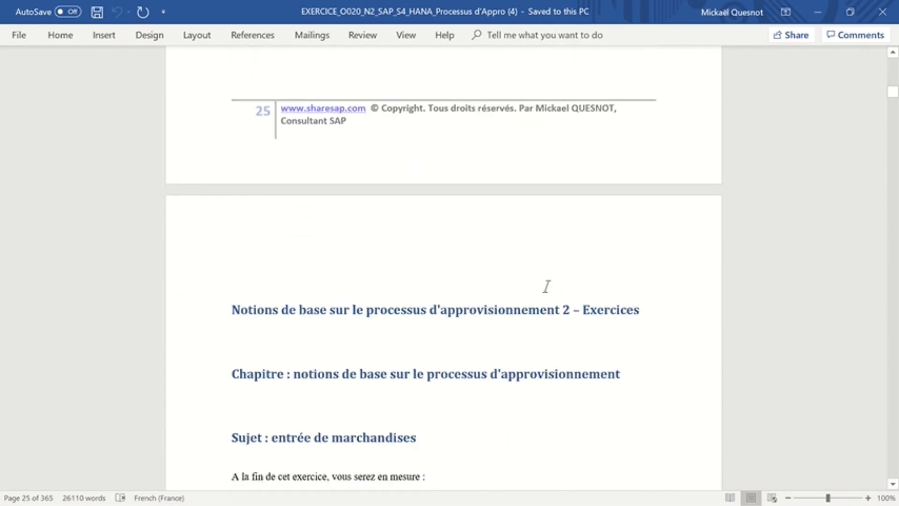
pyautogui.scroll(-4, 547, 286)
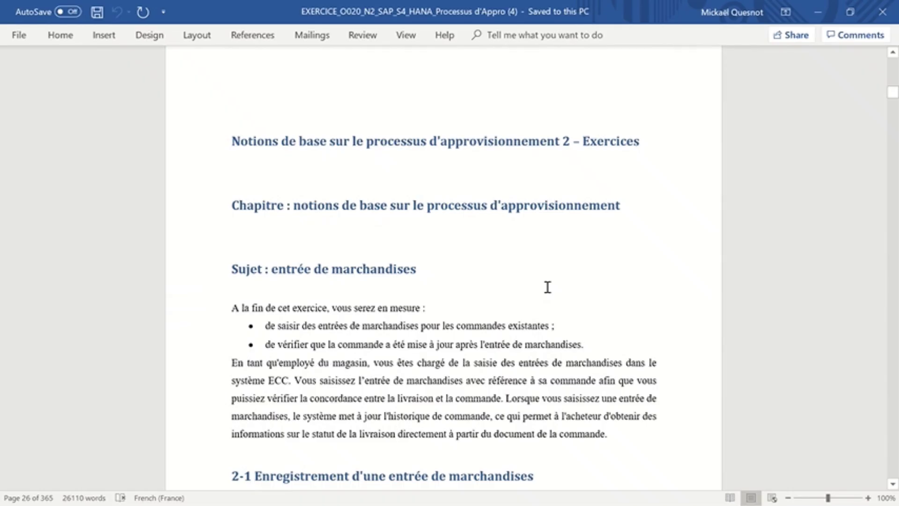
pyautogui.hotkey('alt', 'Tab')
pyautogui.hotkey('alt', 'Tab')
pyautogui.hotkey('alt', 'Tab')
pyautogui.hotkey('alt', 'Tab')
pyautogui.hotkey('alt', 'Tab')
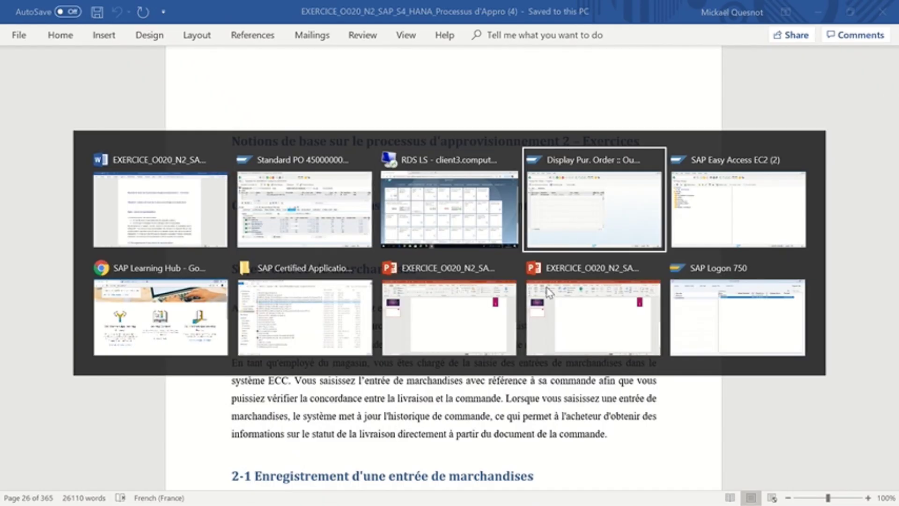
pyautogui.hotkey('alt', 'Tab')
pyautogui.hotkey('alt', 'Tab')
pyautogui.hotkey('alt', 'Tab')
pyautogui.hotkey('alt', 'Tab')
pyautogui.hotkey('alt', 'Tab')
pyautogui.hotkey('alt', 'Tab')
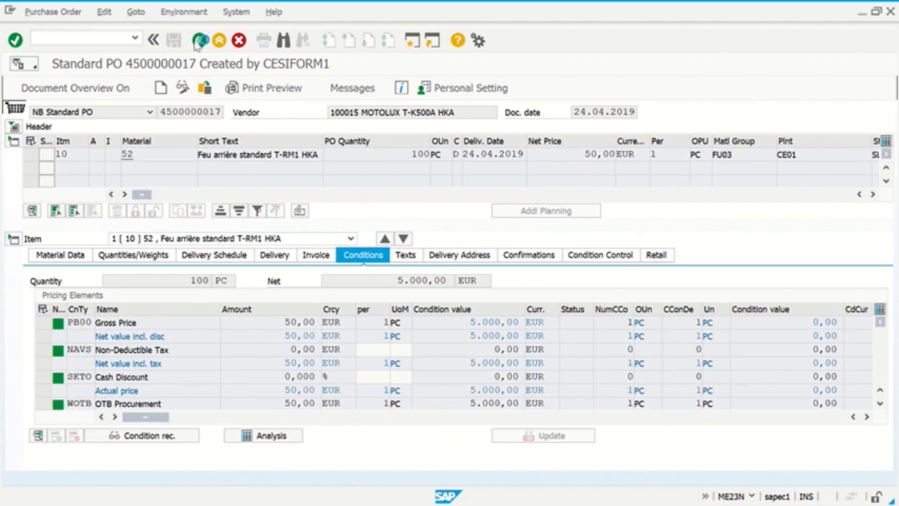
pyautogui.click(198, 41)
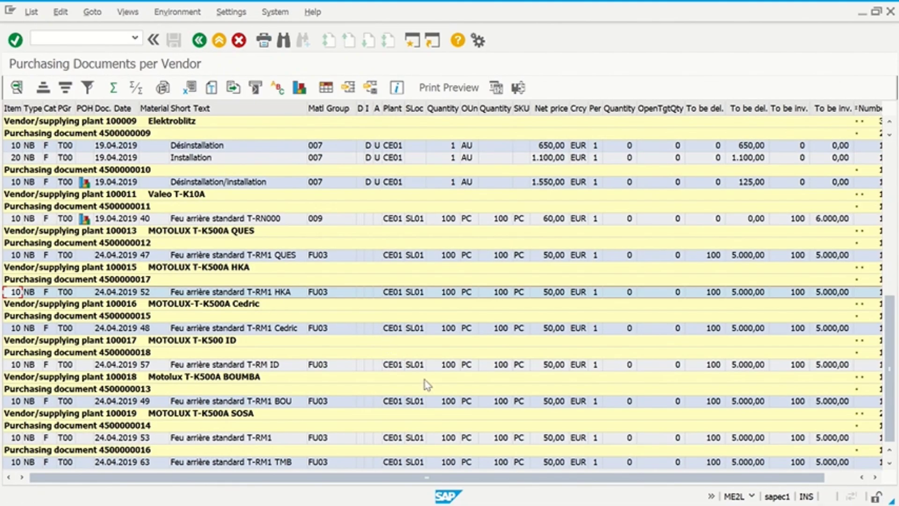
pyautogui.click(292, 367)
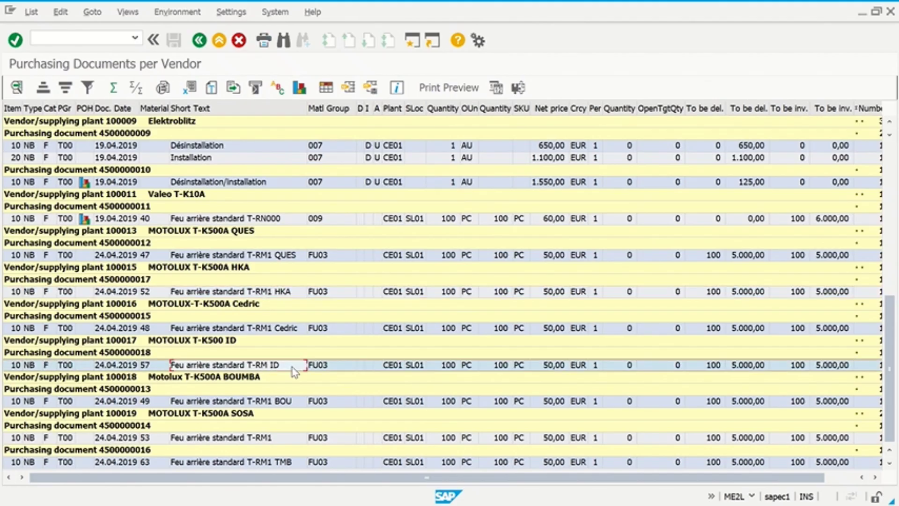
pyautogui.click(318, 369)
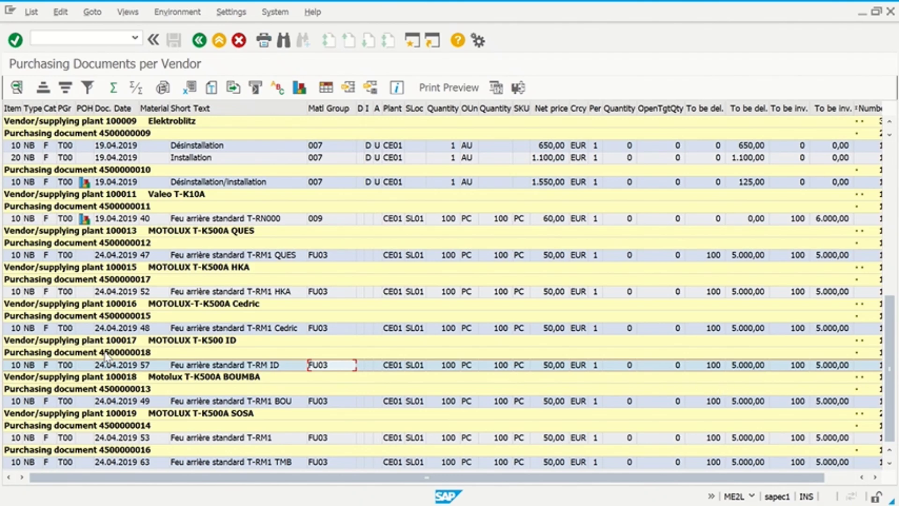
pyautogui.doubleClick(8, 367)
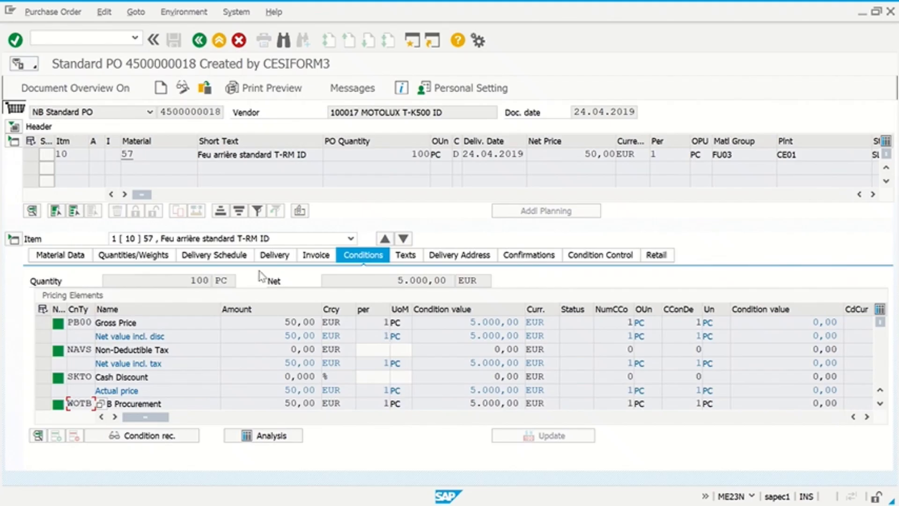
pyautogui.click(200, 41)
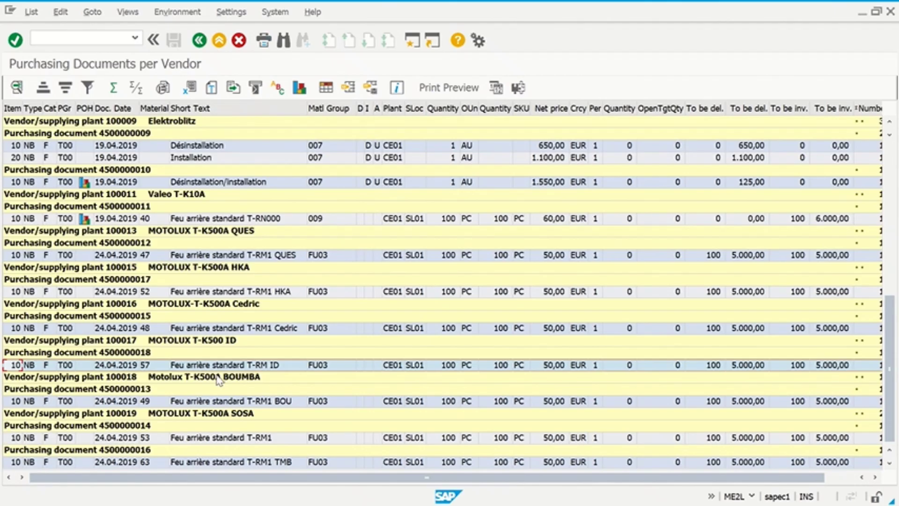
# - Leave the ME2L vendor list with the green Back arrow, returning to SAP Easy Access
pyautogui.click(199, 40)
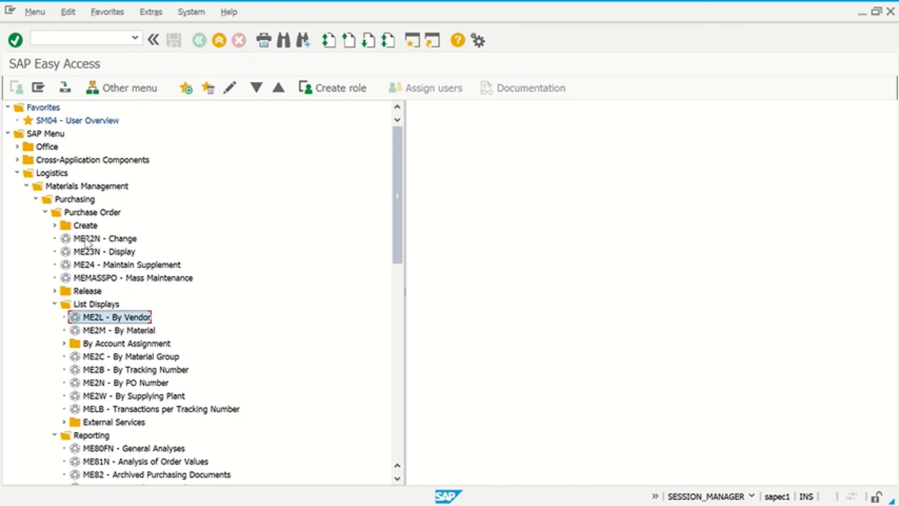
# - Collapse the Purchase Order and Purchasing folders, then expand Inventory Management
pyautogui.click(73, 214)
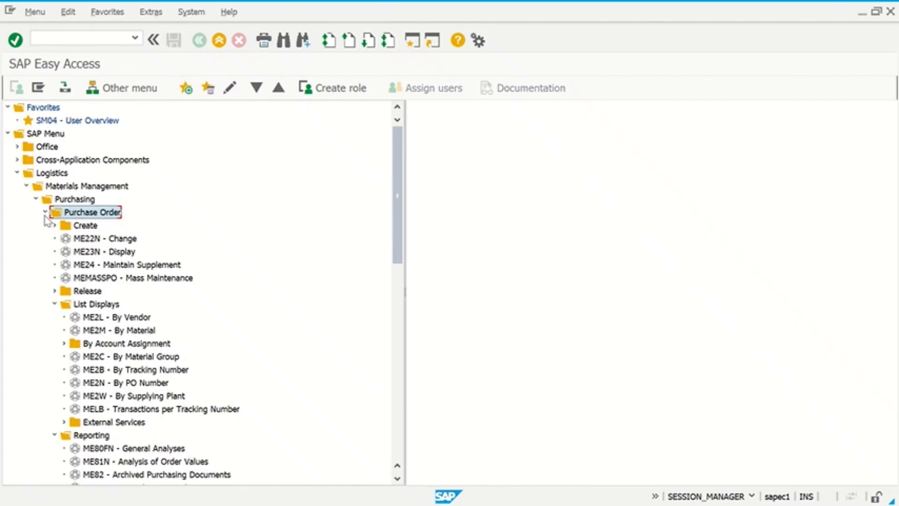
pyautogui.click(45, 212)
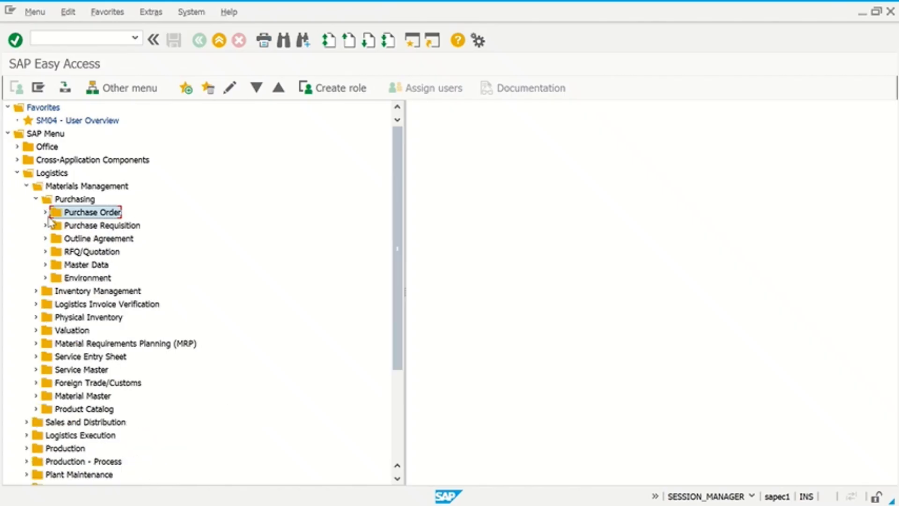
pyautogui.click(36, 199)
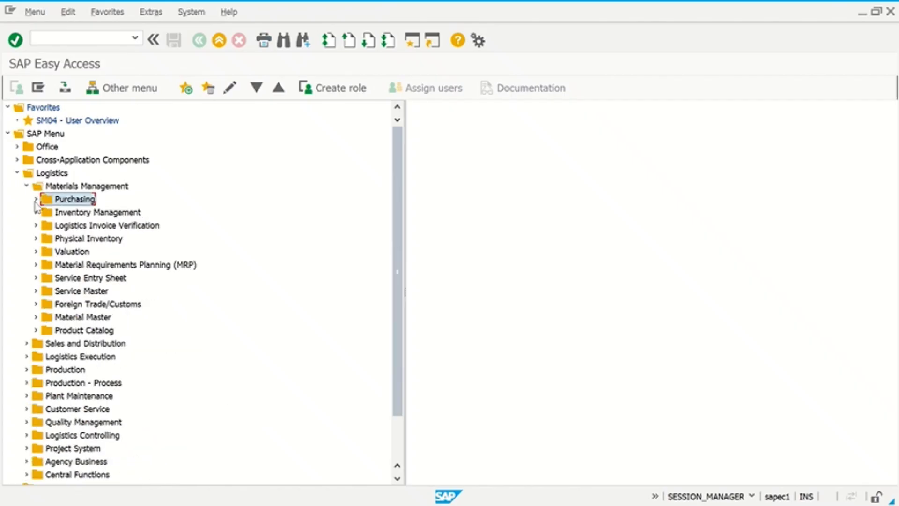
pyautogui.click(106, 214)
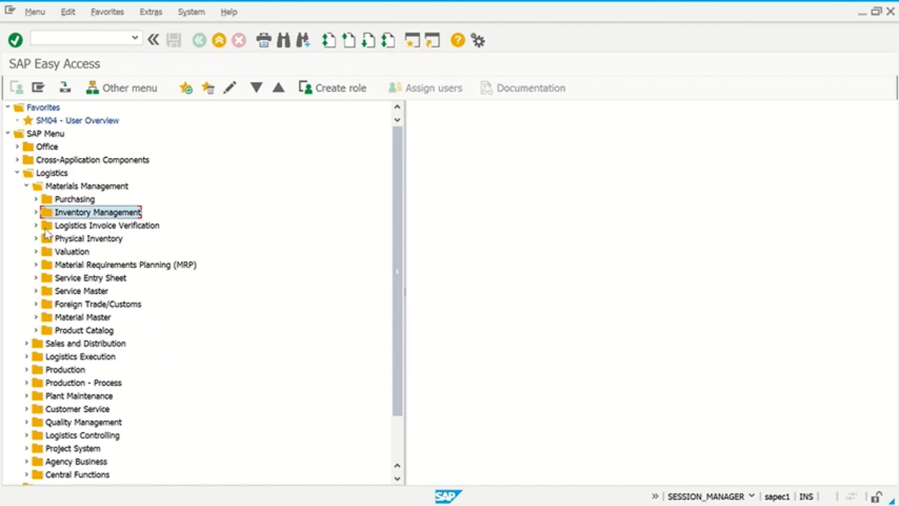
pyautogui.click(36, 213)
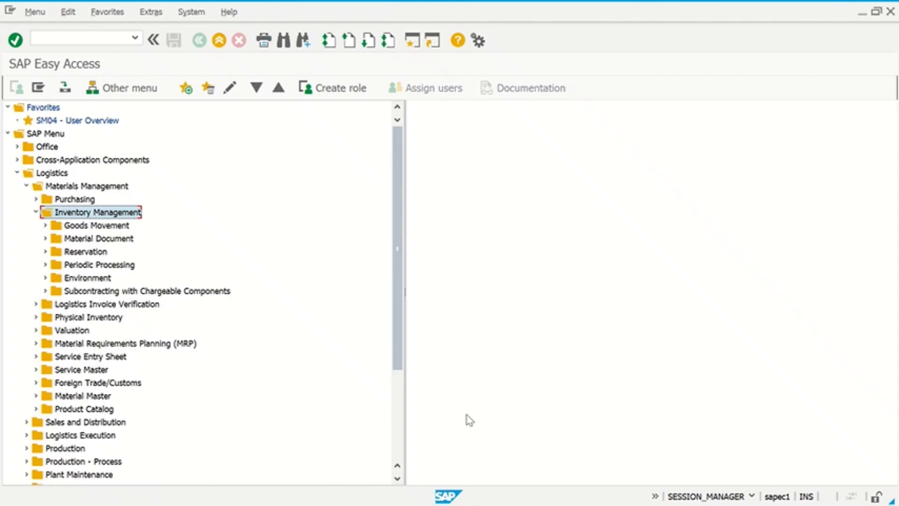
# - In File Explorer, go to MM > bp-achats-et-gestion-des-stocks and open the 130_ERP606 presentation
pyautogui.hotkey('alt', 'Tab')
pyautogui.hotkey('alt', 'Tab')
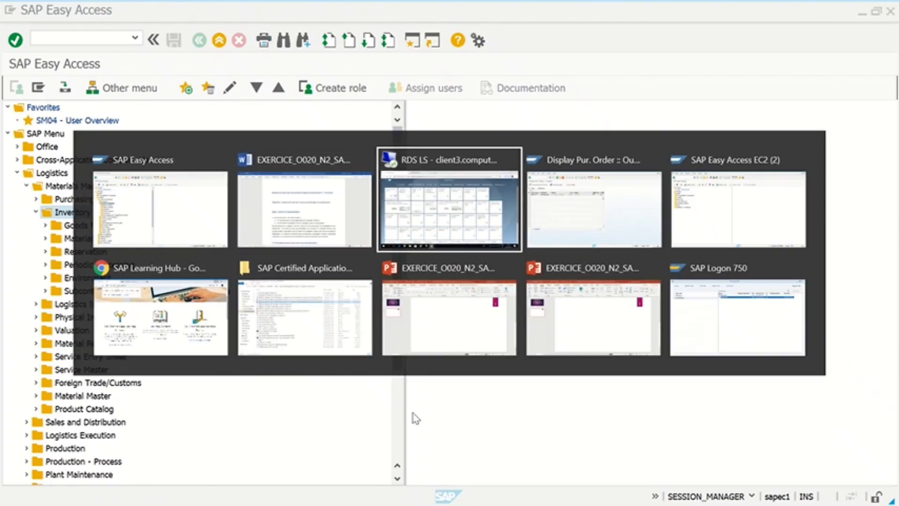
pyautogui.hotkey('alt', 'Tab')
pyautogui.hotkey('alt', 'Tab')
pyautogui.hotkey('alt', 'Tab')
pyautogui.hotkey('alt', 'Tab')
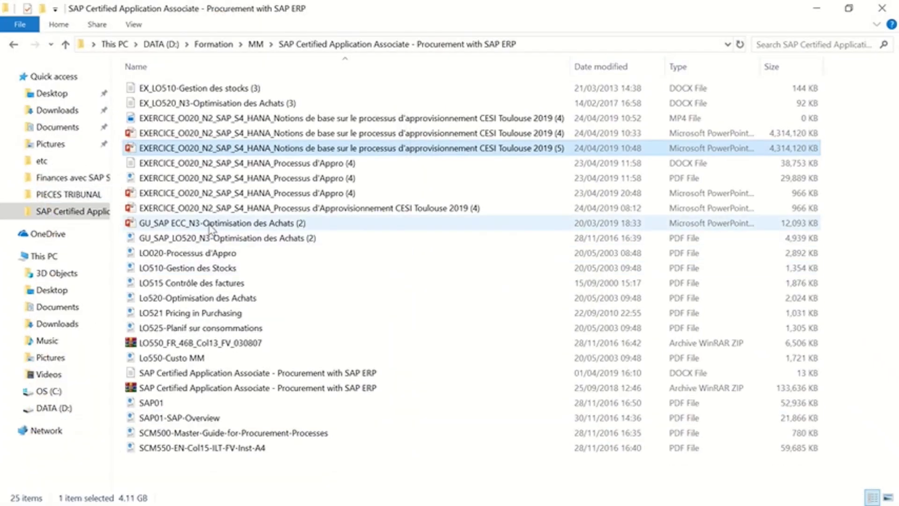
pyautogui.click(256, 44)
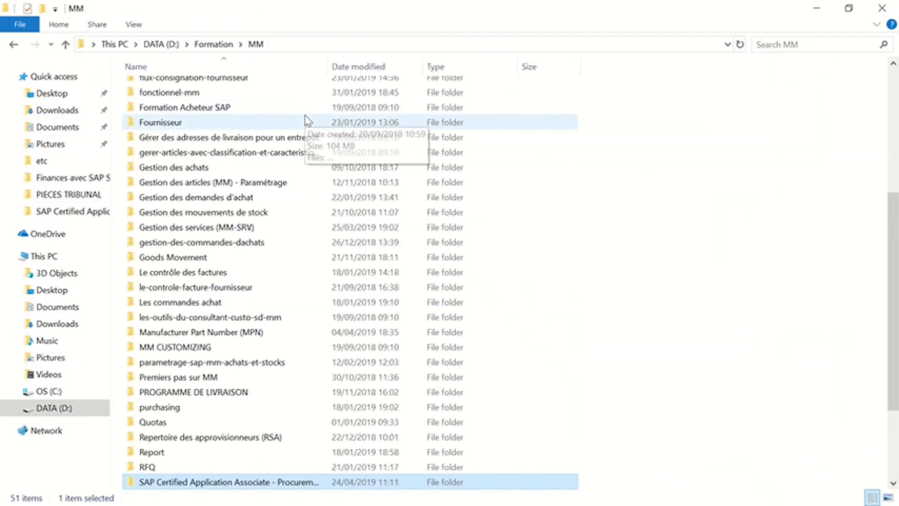
pyautogui.scroll(4, 228, 184)
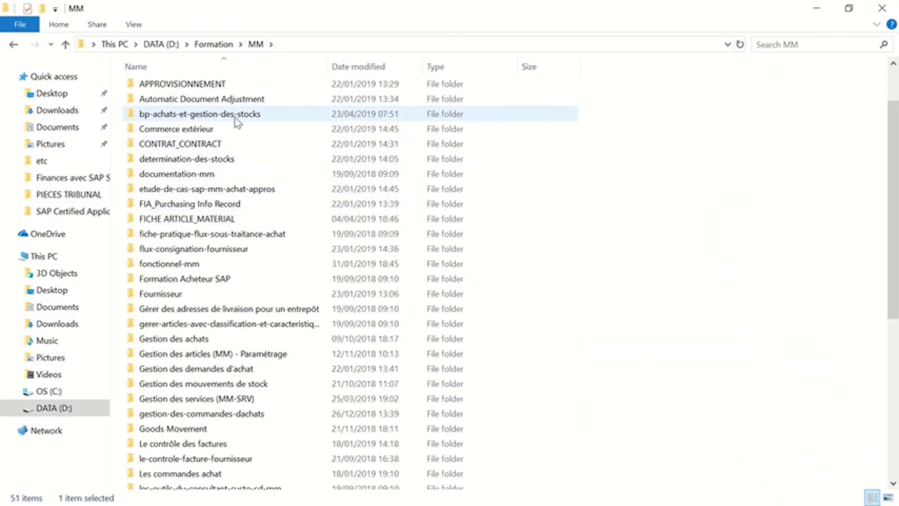
pyautogui.doubleClick(236, 113)
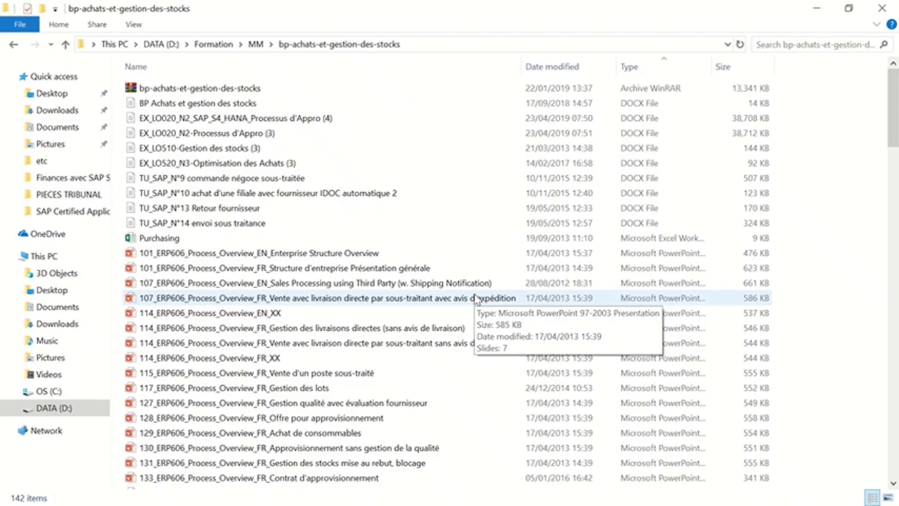
pyautogui.scroll(-3, 381, 354)
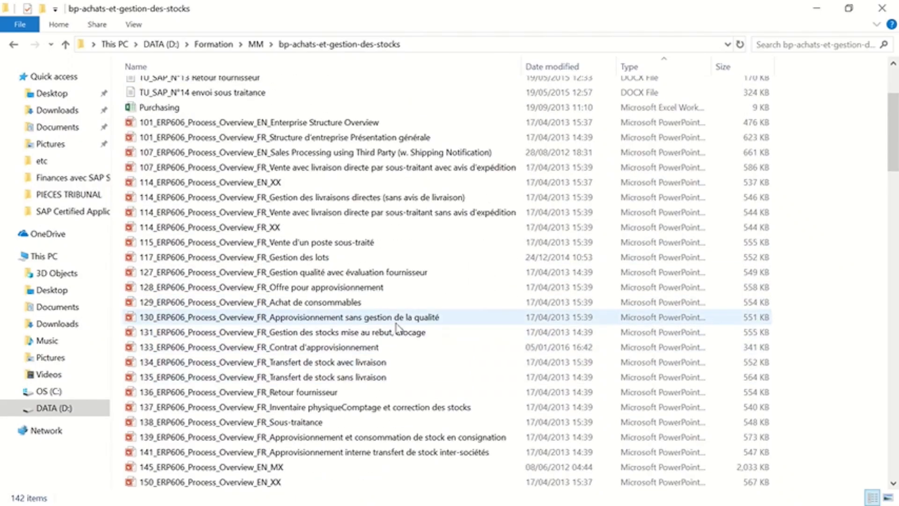
pyautogui.doubleClick(396, 323)
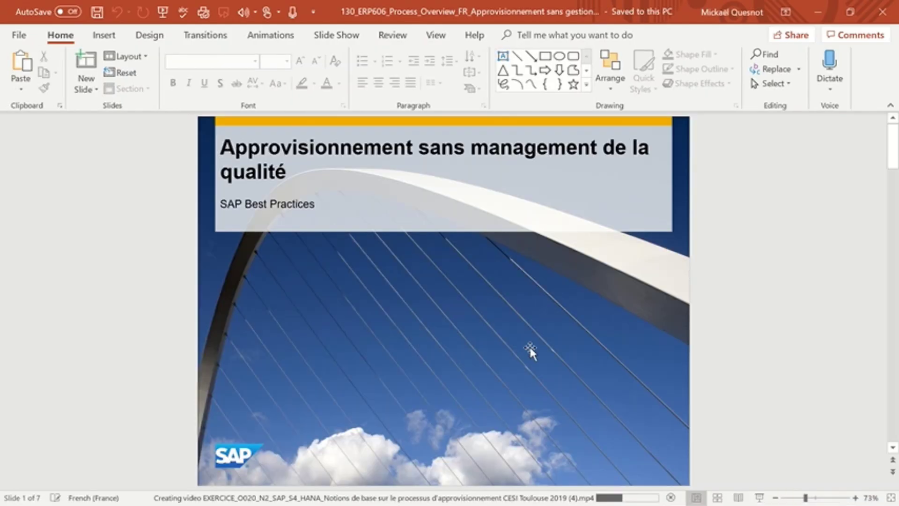
# - Start the presentation's slide show, then switch to Word's 'Sujet : entrée de marchandises' exercise
pyautogui.click(759, 497)
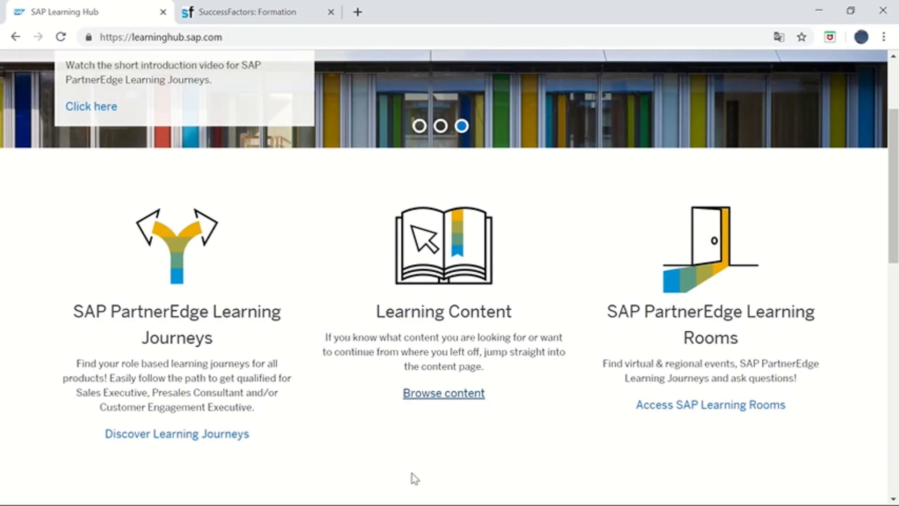
pyautogui.hotkey('alt', 'Tab')
pyautogui.press('Tab')
pyautogui.press('Tab')
pyautogui.press('Tab')
pyautogui.press('Tab')
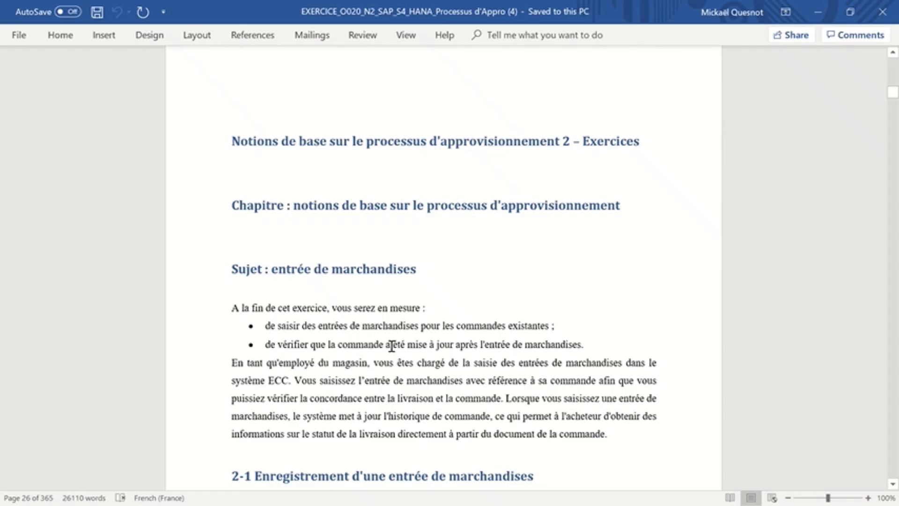
pyautogui.scroll(-4, 192, 394)
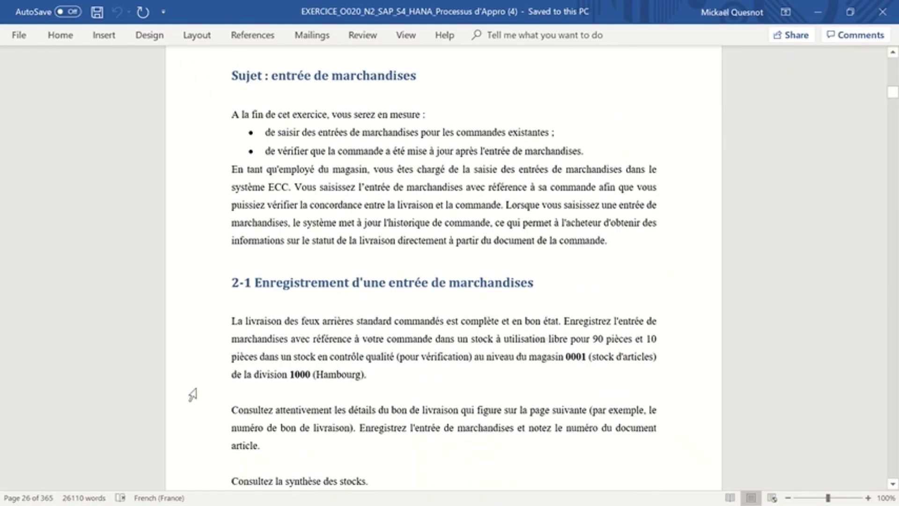
pyautogui.scroll(-2, 192, 394)
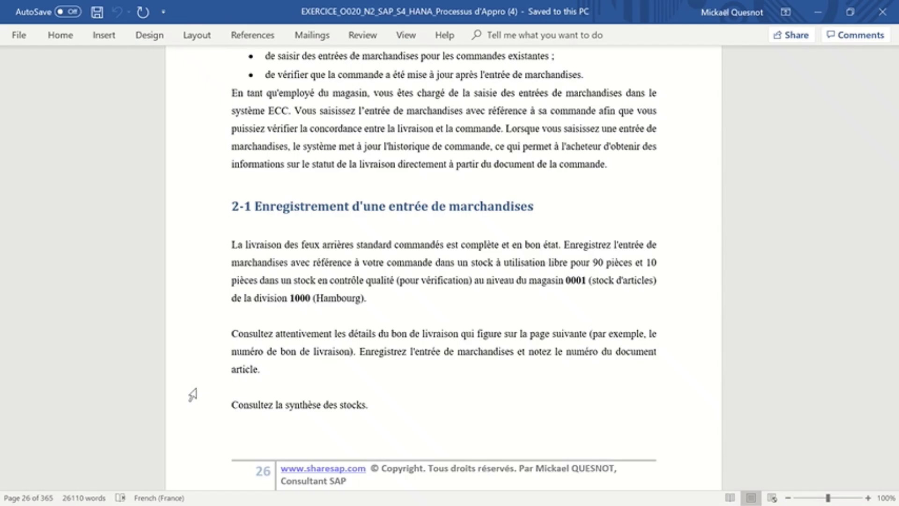
pyautogui.scroll(-10, 193, 394)
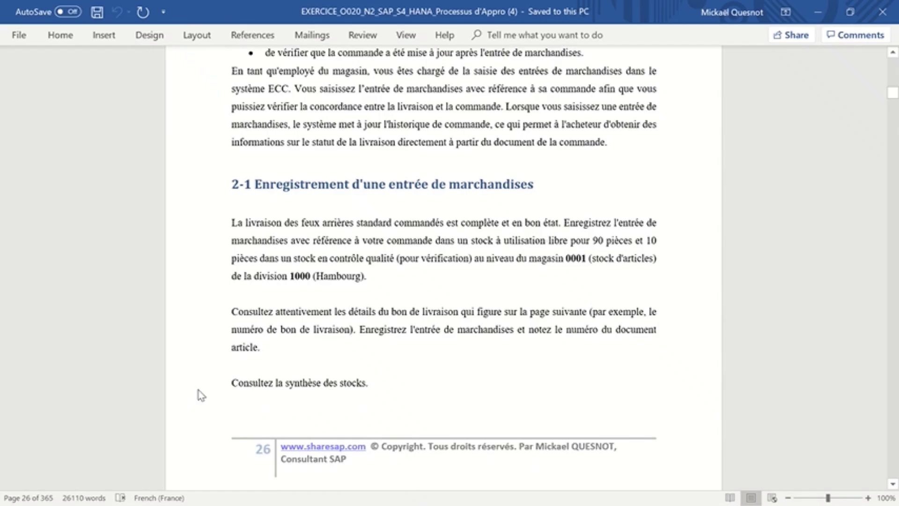
pyautogui.scroll(-1, 197, 396)
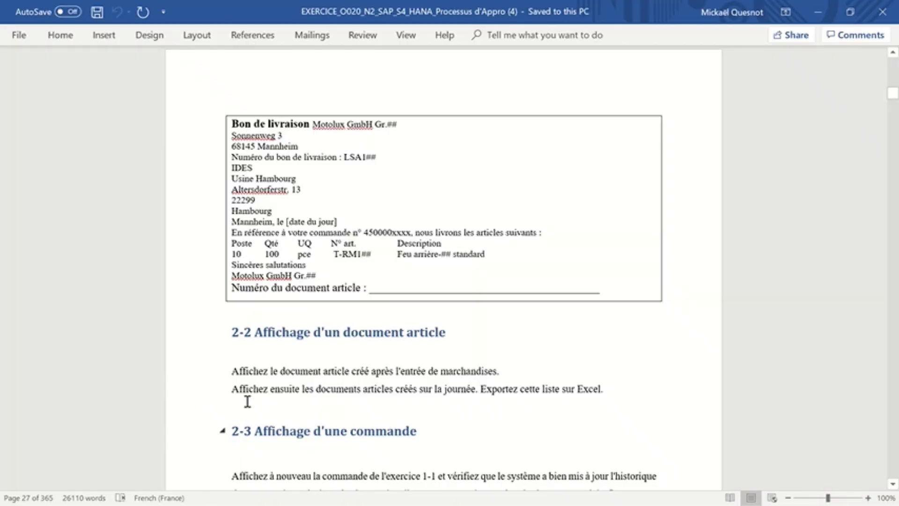
# - In SAP Easy Access, expand Goods Movement and select MIGO - Goods Movement
pyautogui.hotkey('alt', 'Tab')
pyautogui.hotkey('alt', 'Tab')
pyautogui.hotkey('alt', 'Tab')
pyautogui.hotkey('alt', 'Tab')
pyautogui.hotkey('alt', 'Tab')
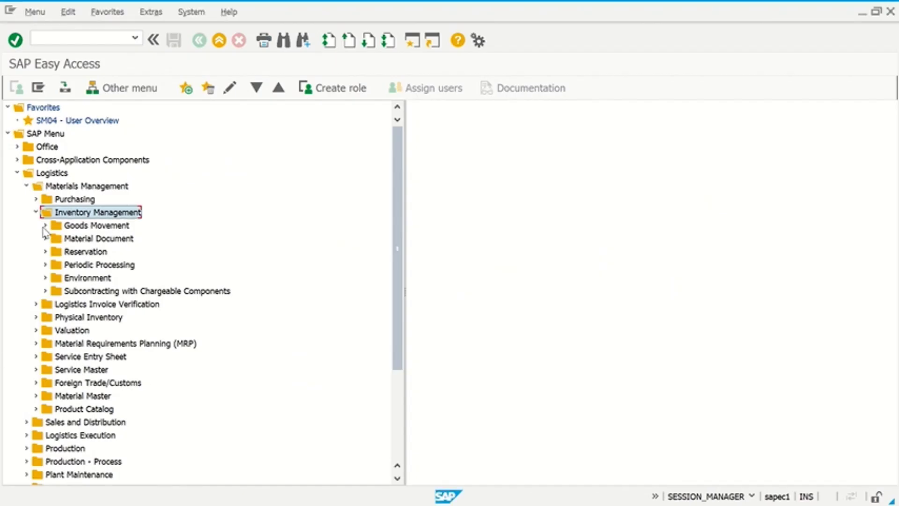
pyautogui.click(46, 226)
pyautogui.click(99, 238)
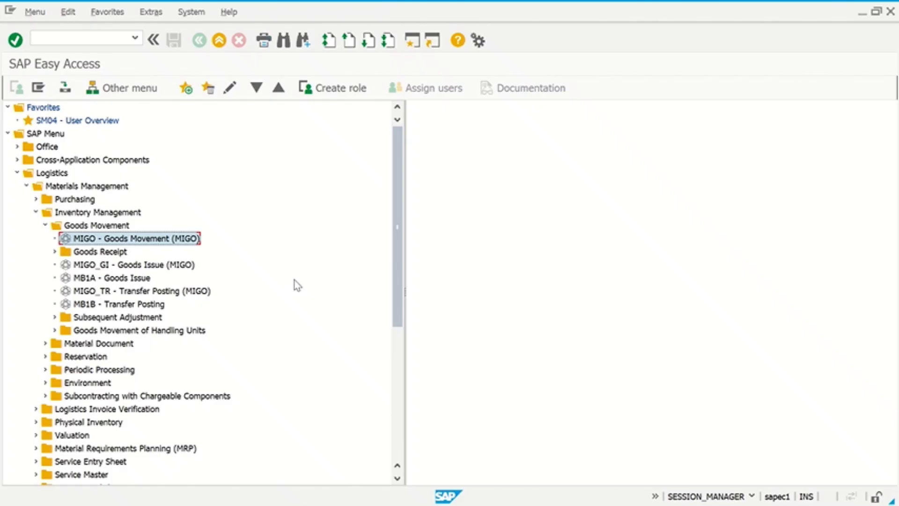
# - Bring up the Windows task switcher over the SAP Easy Access menu
pyautogui.hotkey('alt', 'Tab')
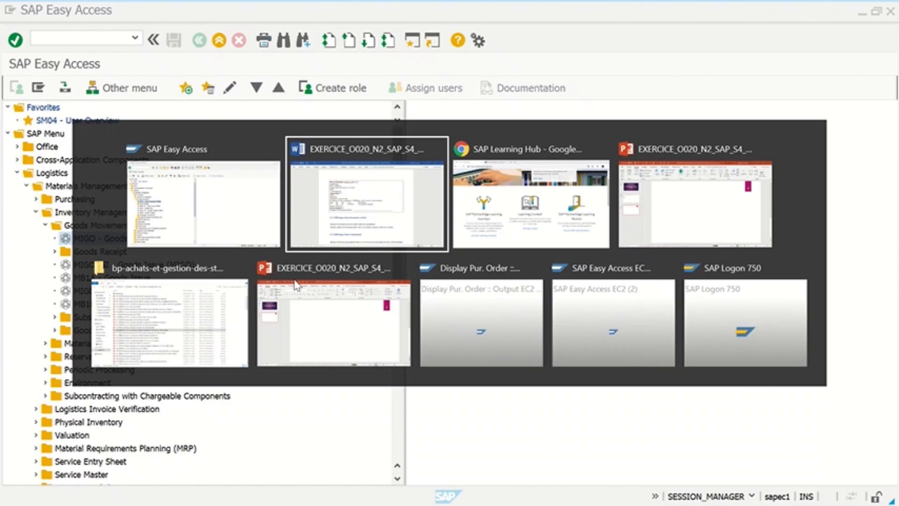
pyautogui.hotkey('alt', 'Tab')
pyautogui.hotkey('alt', 'Tab')
pyautogui.hotkey('alt', 'Tab')
pyautogui.hotkey('alt', 'Tab')
pyautogui.hotkey('alt', 'Tab')
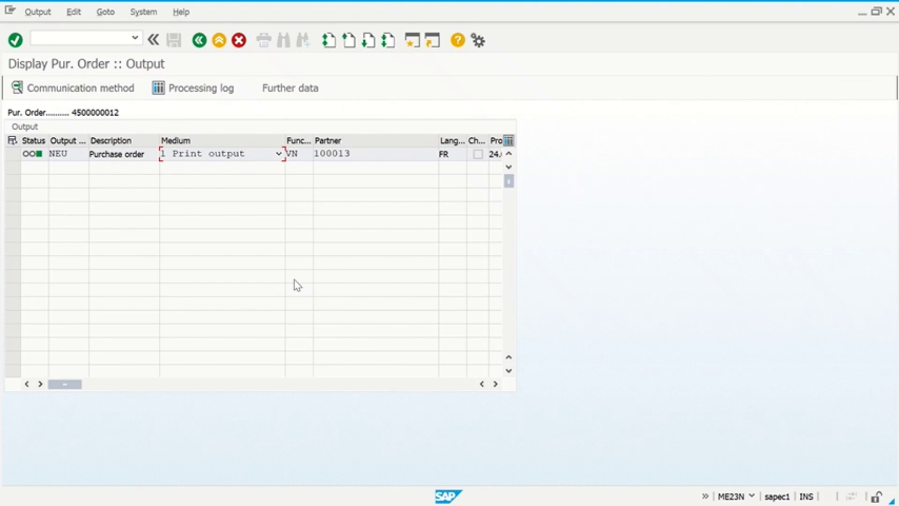
pyautogui.click(199, 40)
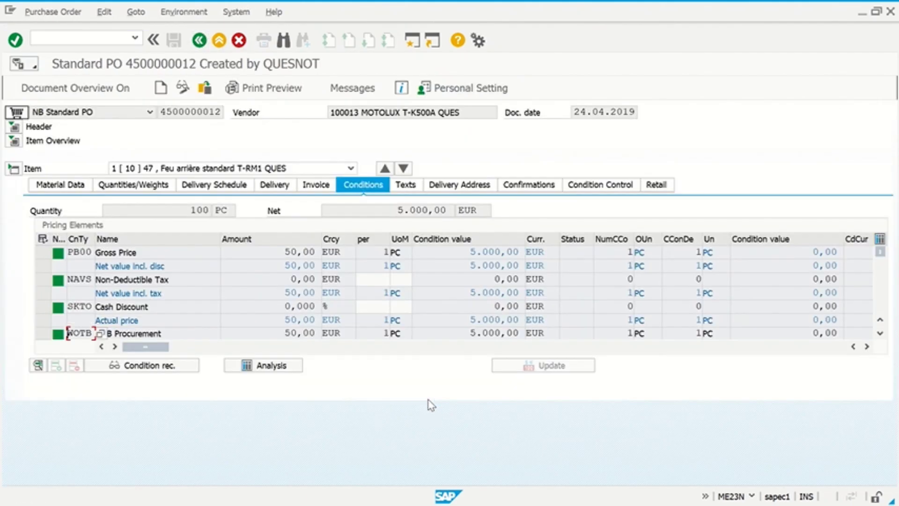
pyautogui.hotkey('alt', 'Tab')
pyautogui.hotkey('alt', 'Tab')
pyautogui.hotkey('alt', 'Tab')
pyautogui.hotkey('alt', 'Tab')
pyautogui.hotkey('alt', 'Tab')
pyautogui.hotkey('alt', 'Tab')
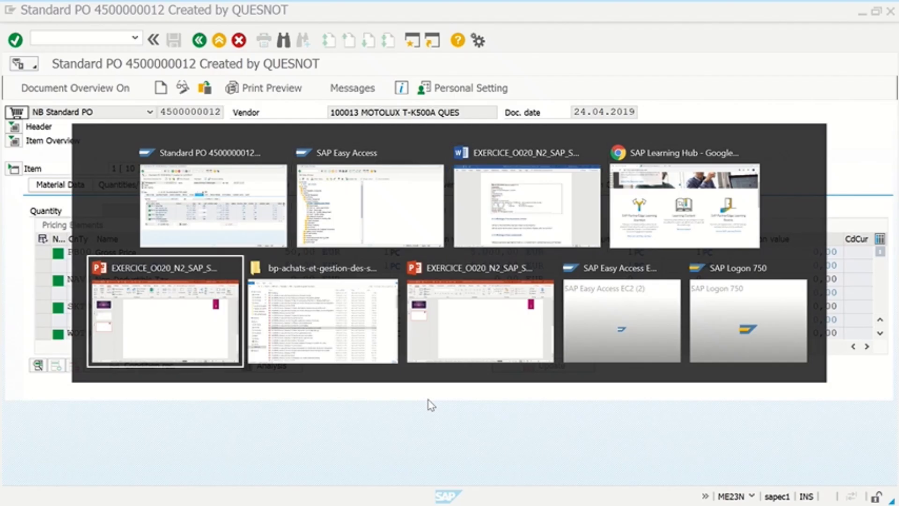
pyautogui.hotkey('alt', 'Tab')
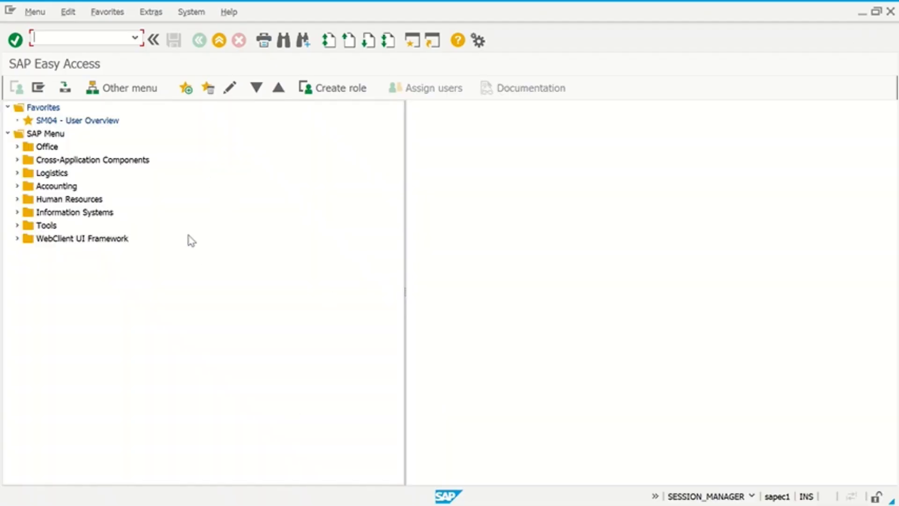
# - Start transaction MIGO for an A01 Goods Receipt against R01 Purchase Order, movement type 101
pyautogui.write('migo')
pyautogui.press('Return')
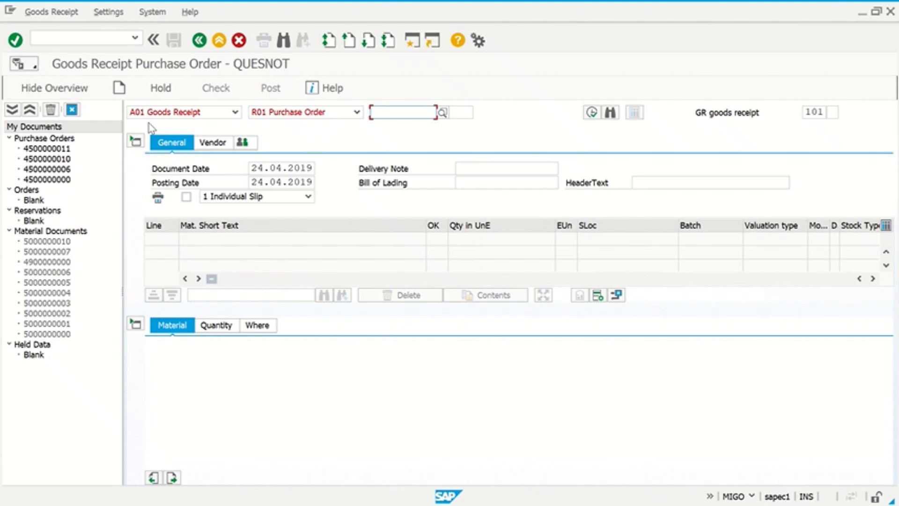
# - Show the MIGO action list, from A01 Goods Receipt to Subsequent Adjustment
pyautogui.click(157, 115)
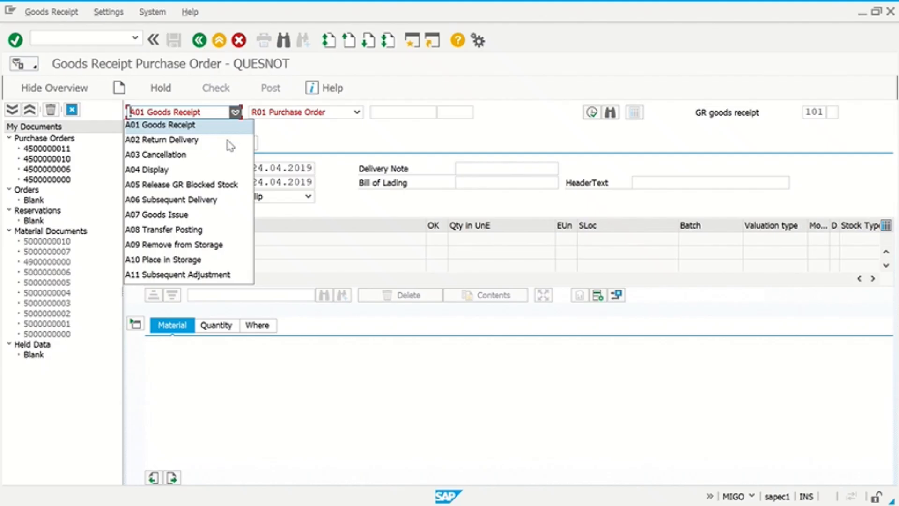
# - Change the MIGO action to A03 Cancellation, with reference R02 Material Document
pyautogui.click(307, 147)
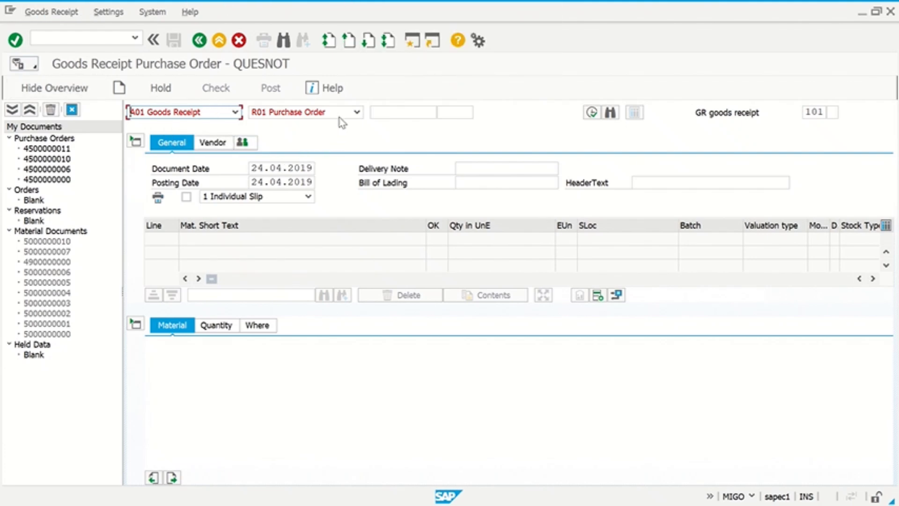
pyautogui.click(357, 112)
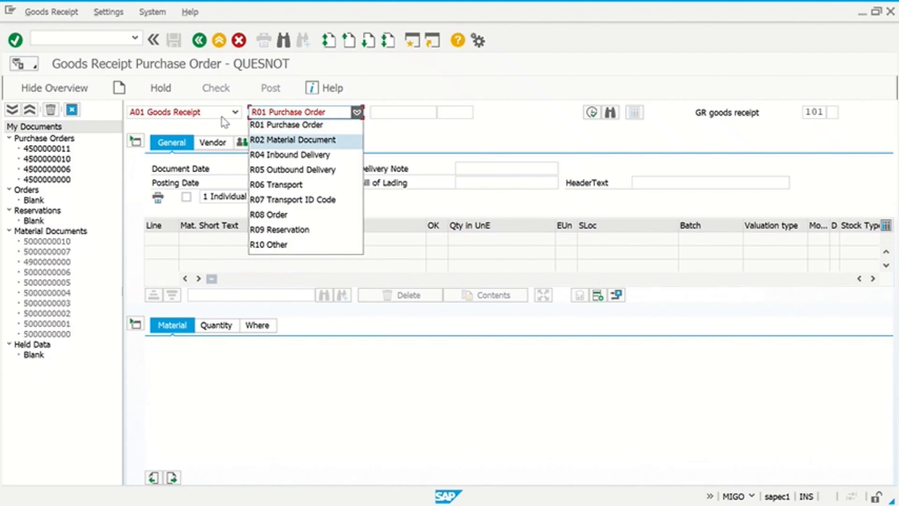
pyautogui.click(235, 112)
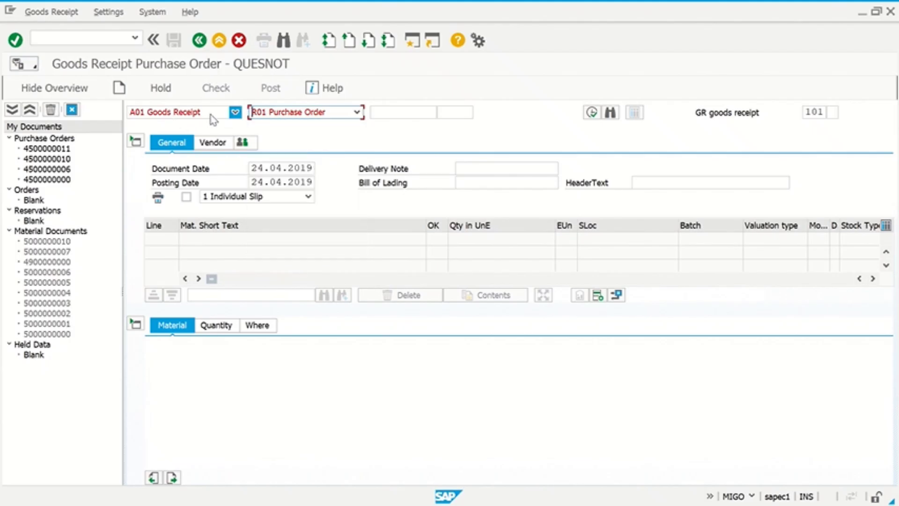
pyautogui.click(235, 112)
pyautogui.click(196, 156)
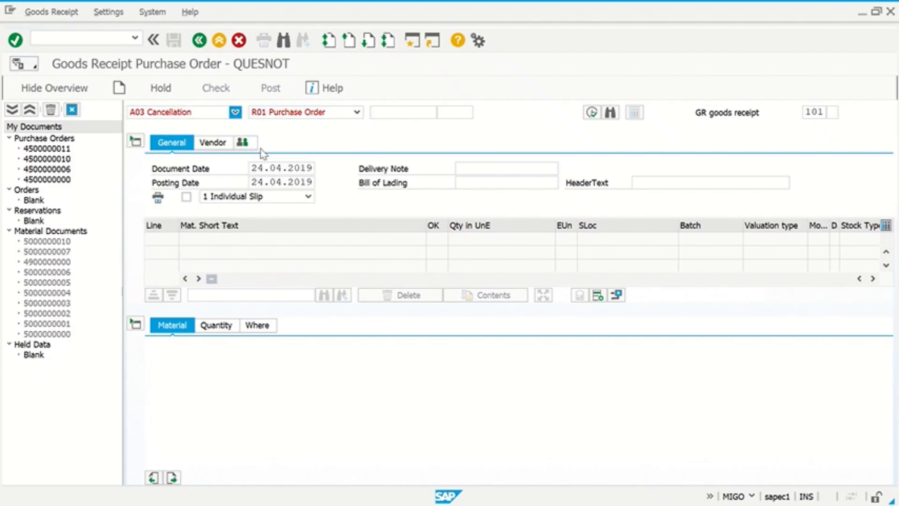
pyautogui.click(302, 113)
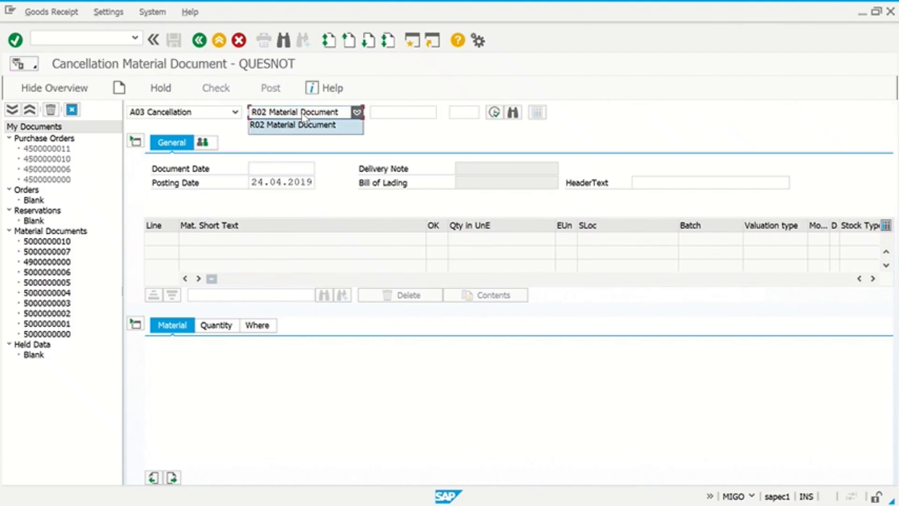
# - Set the action back to A01 Goods Receipt, keeping R01 Purchase Order as reference
pyautogui.click(152, 115)
pyautogui.click(155, 115)
pyautogui.click(157, 124)
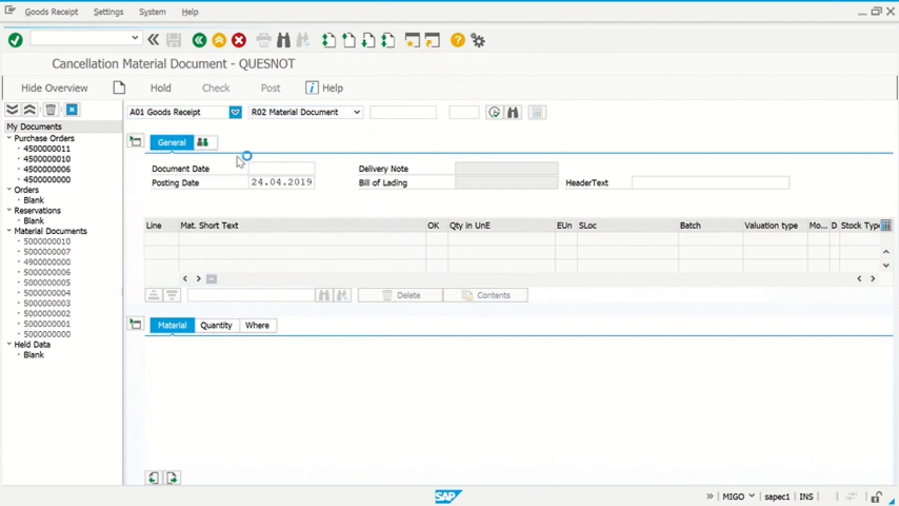
pyautogui.click(314, 115)
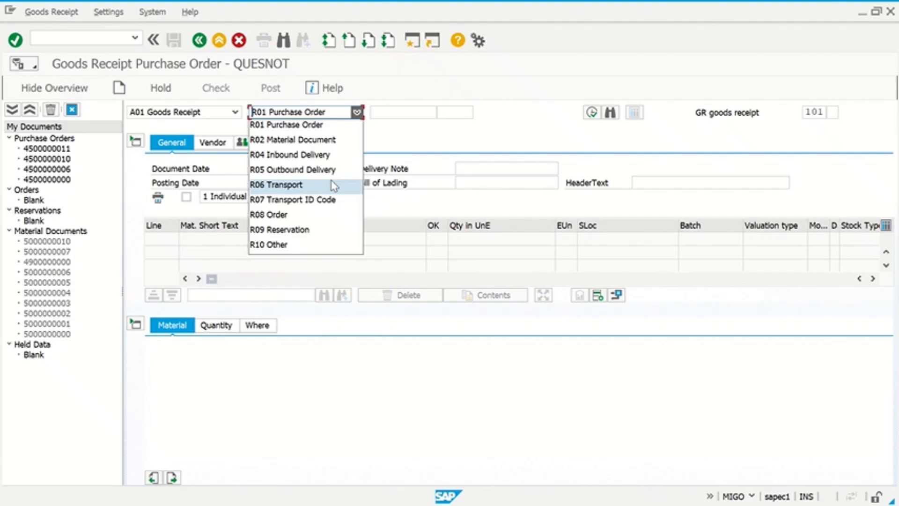
pyautogui.click(445, 136)
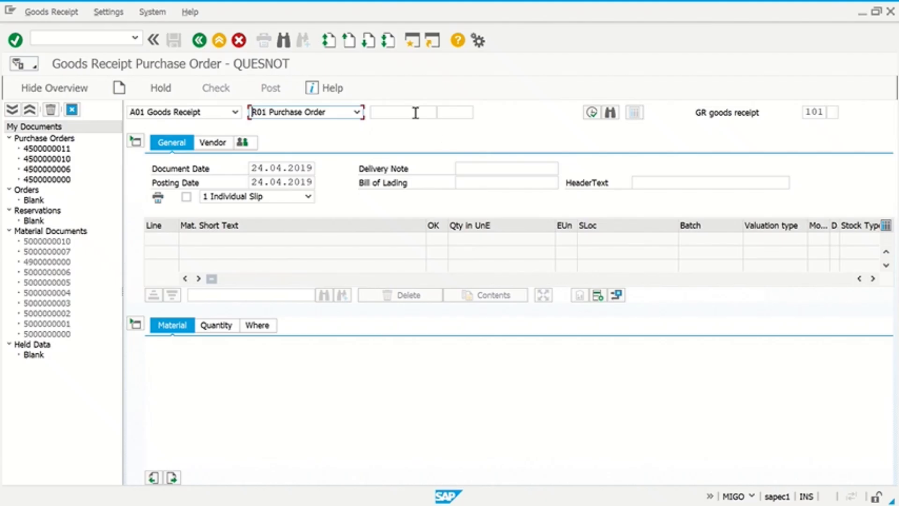
pyautogui.click(415, 112)
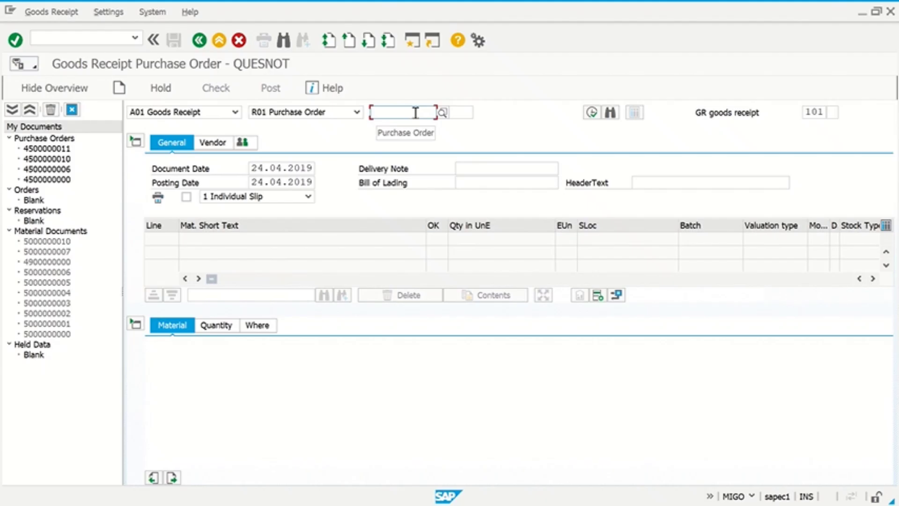
pyautogui.click(478, 168)
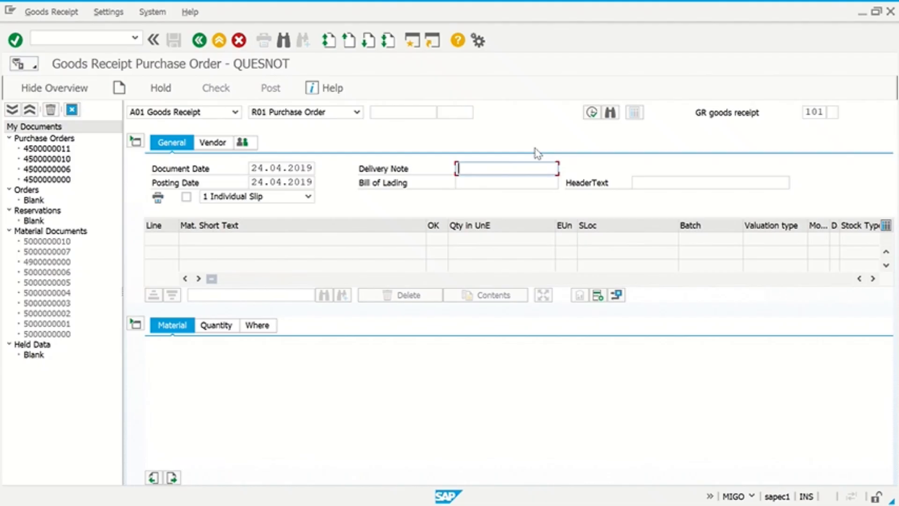
pyautogui.click(380, 110)
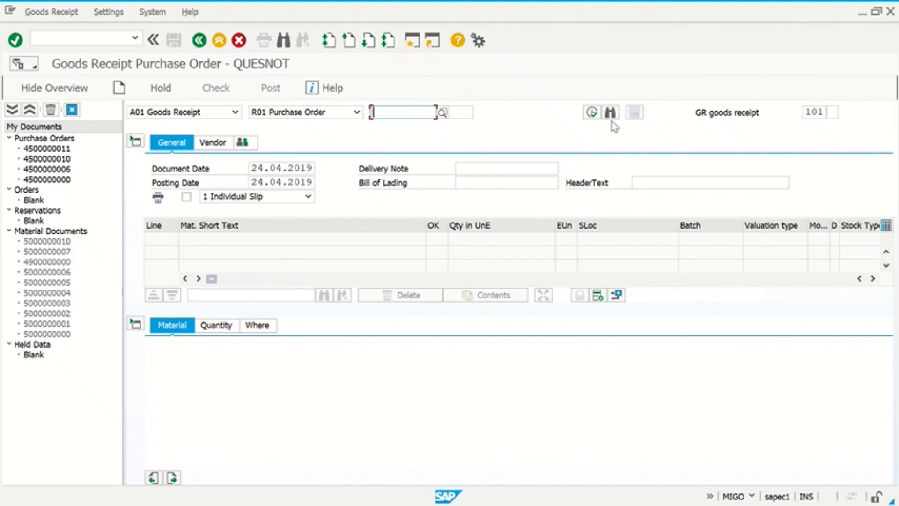
# - In the purchase order search, enter material 47 (Standard taillight T-RM1 QUES) and check the criteria
pyautogui.click(609, 117)
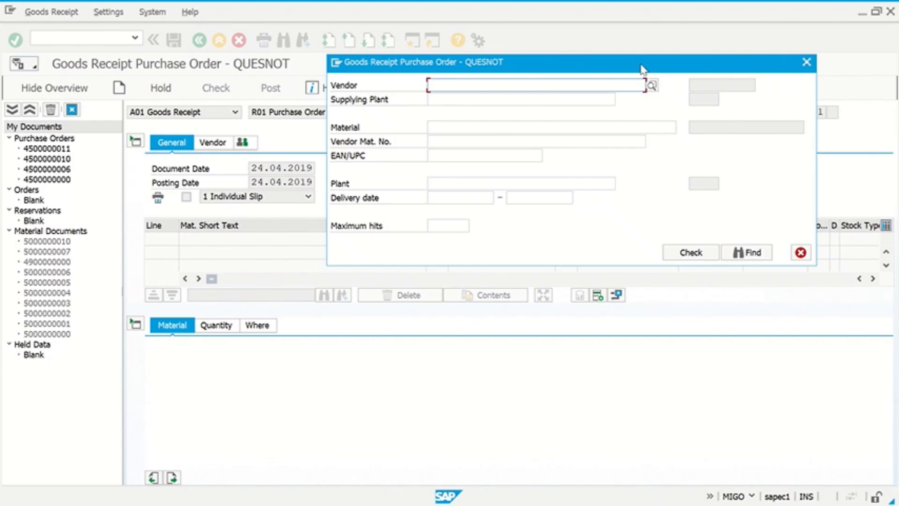
pyautogui.click(462, 126)
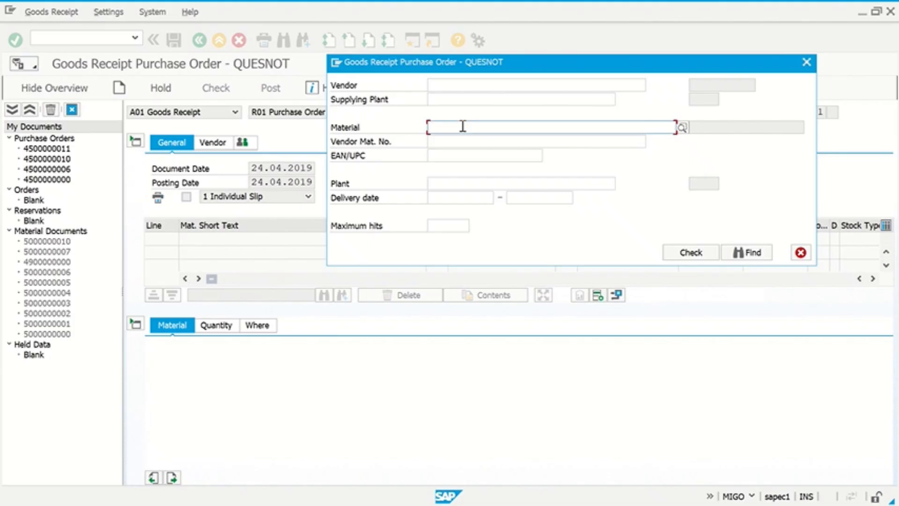
pyautogui.write("'è")
pyautogui.click(461, 127)
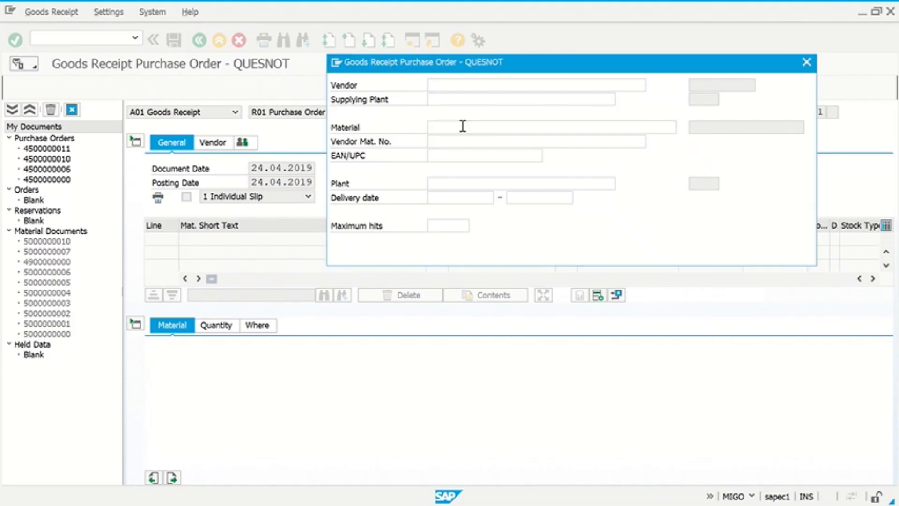
pyautogui.write('47')
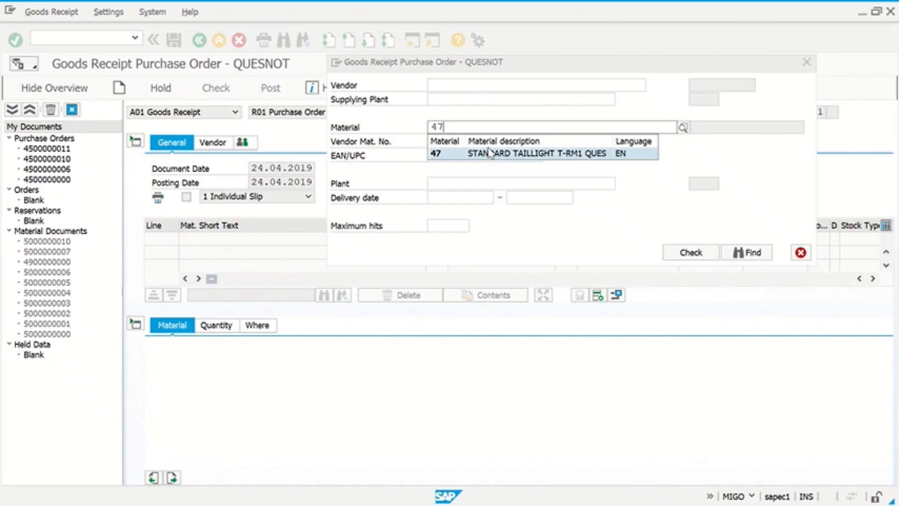
pyautogui.click(492, 153)
pyautogui.click(485, 200)
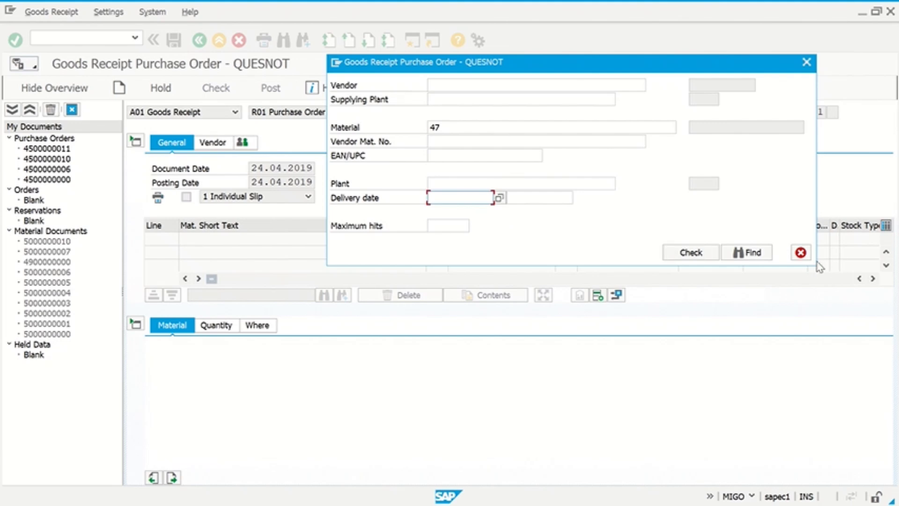
pyautogui.click(669, 255)
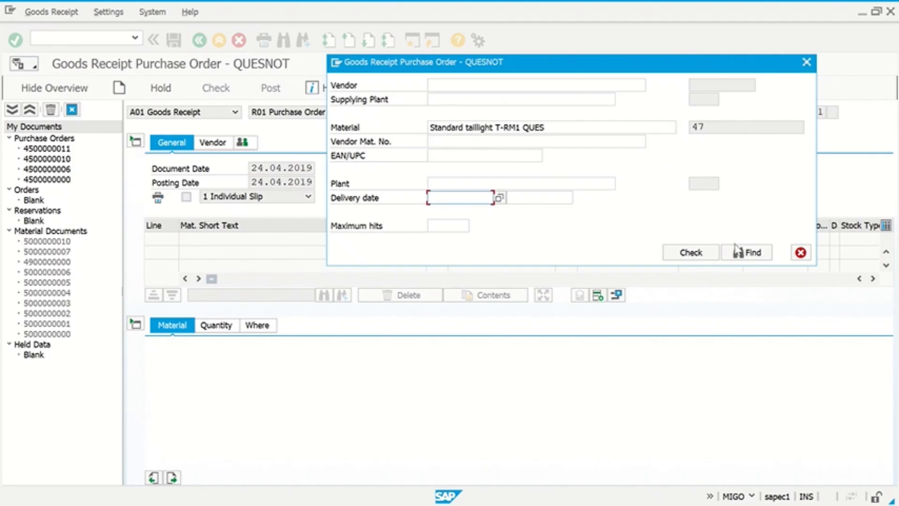
pyautogui.click(764, 259)
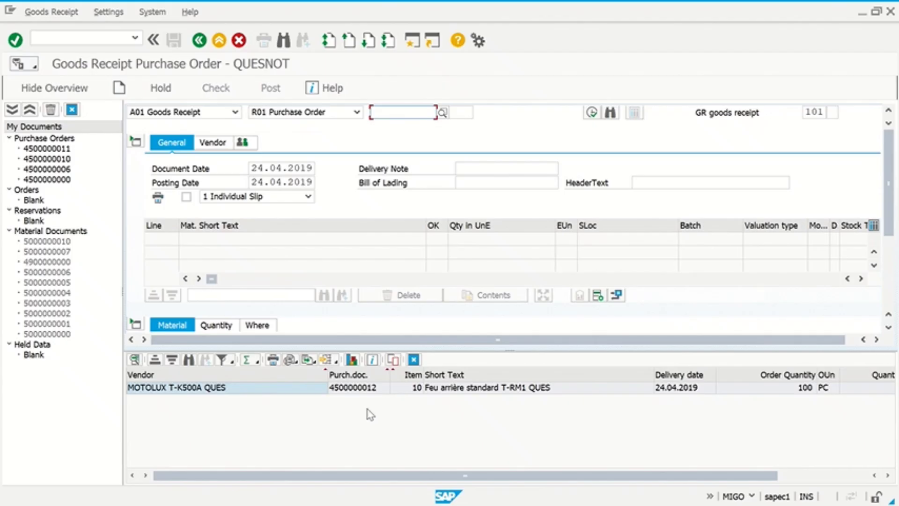
pyautogui.click(439, 393)
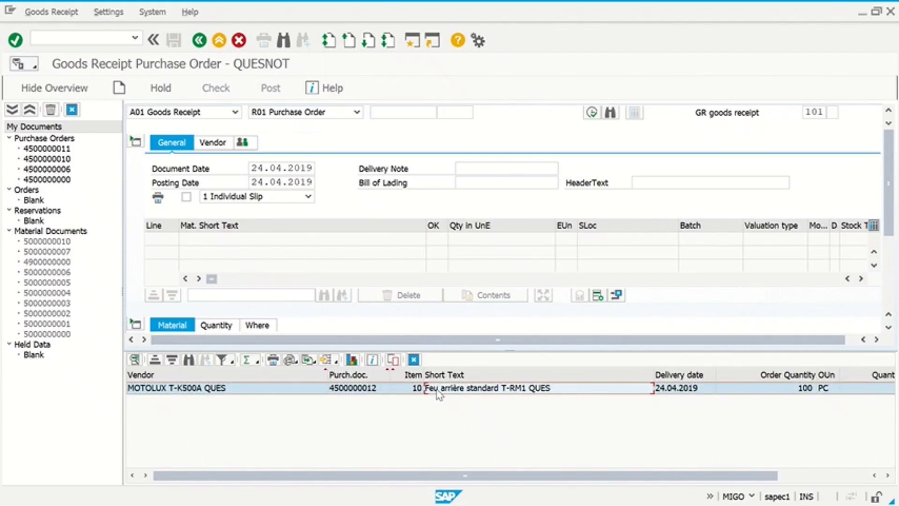
pyautogui.doubleClick(439, 393)
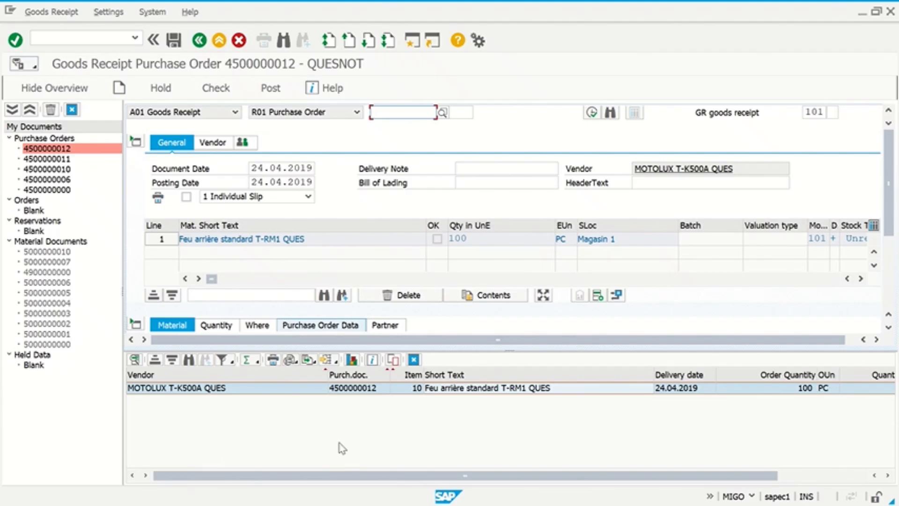
# - Close the PO results list and collapse the header data, leaving line 1's taillight item
pyautogui.click(425, 388)
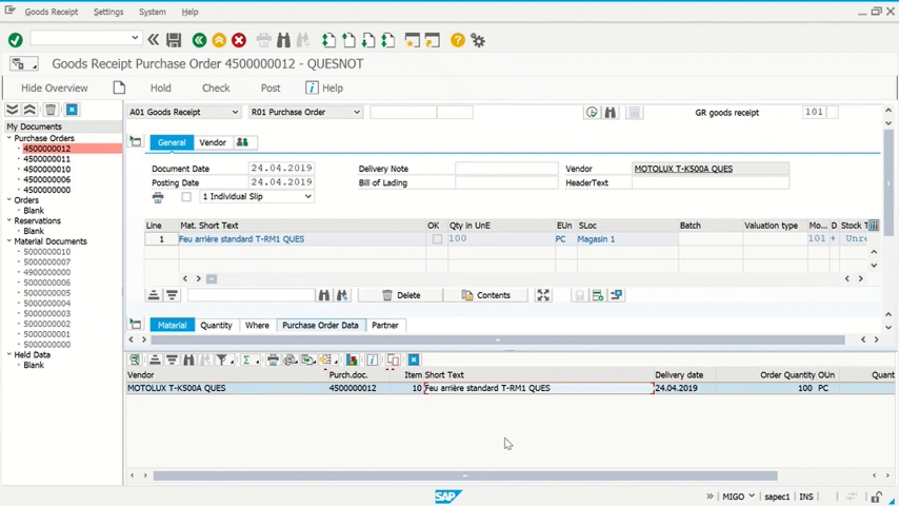
pyautogui.click(414, 359)
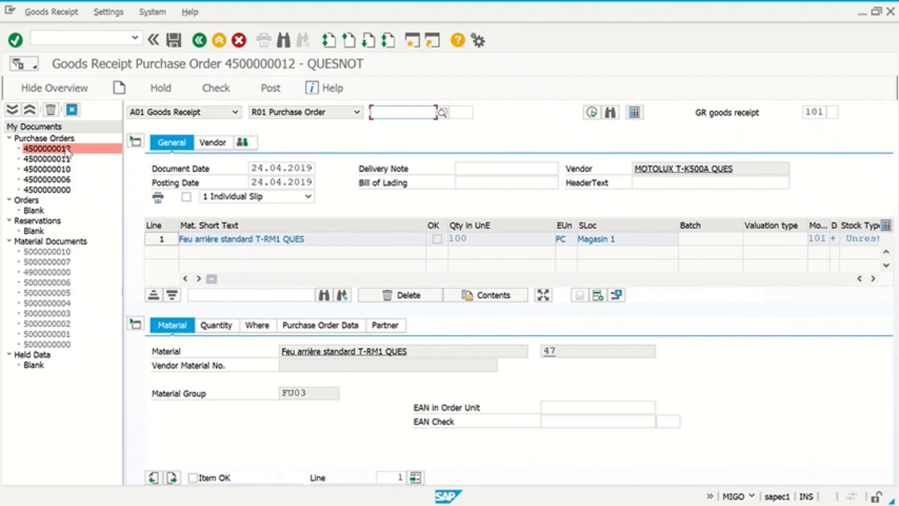
pyautogui.click(132, 142)
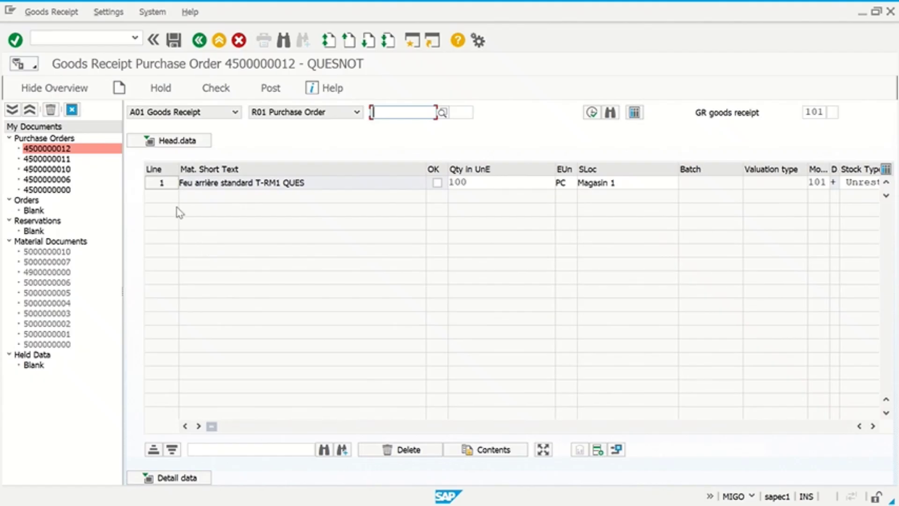
# - Review line 1's Quantity, Where, Purchase Order Data and Partner tabs, showing vendor MOTOLUX T-K500A QUES
pyautogui.click(192, 473)
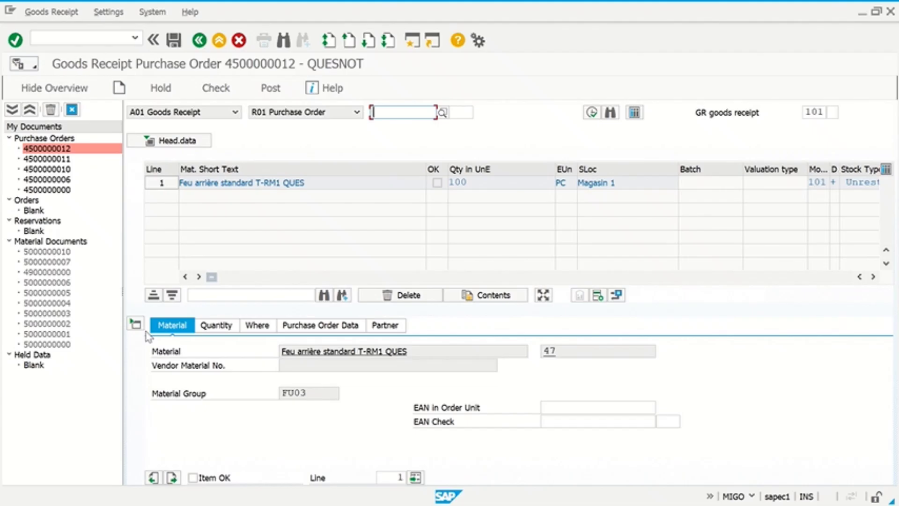
pyautogui.click(216, 325)
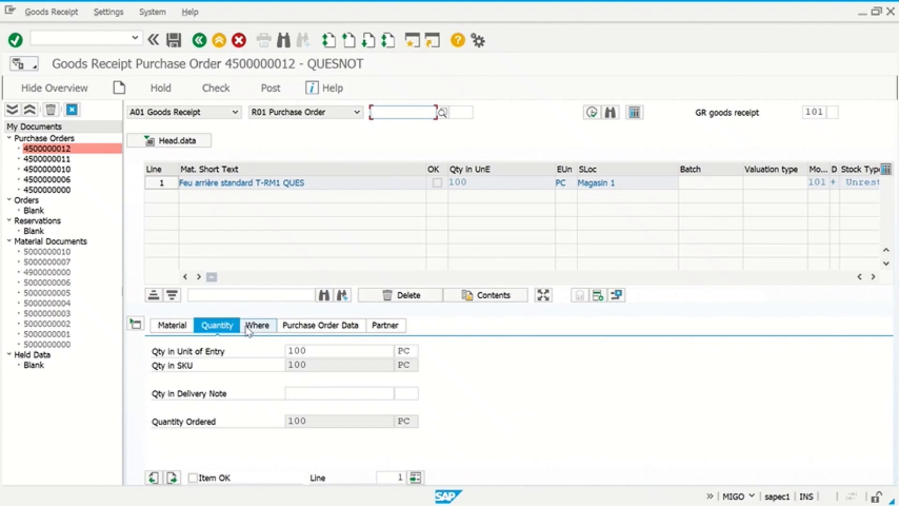
pyautogui.click(262, 327)
pyautogui.click(324, 327)
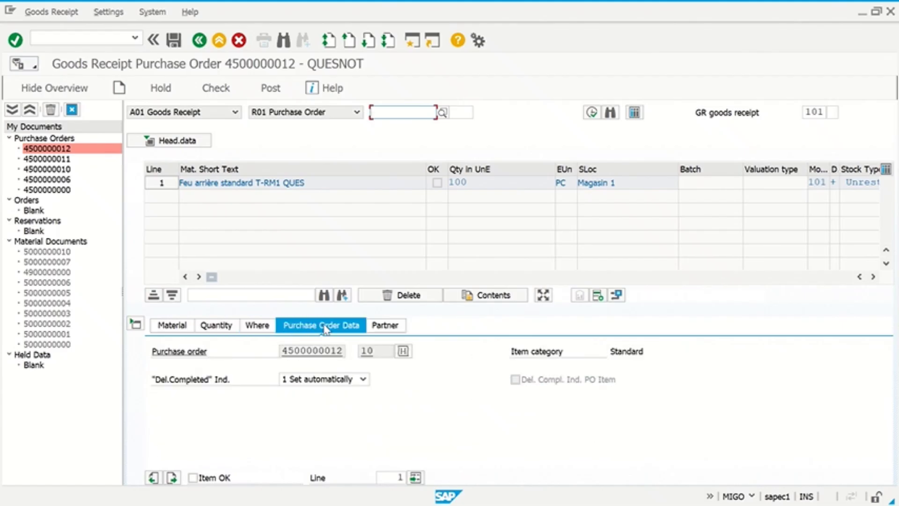
pyautogui.click(385, 325)
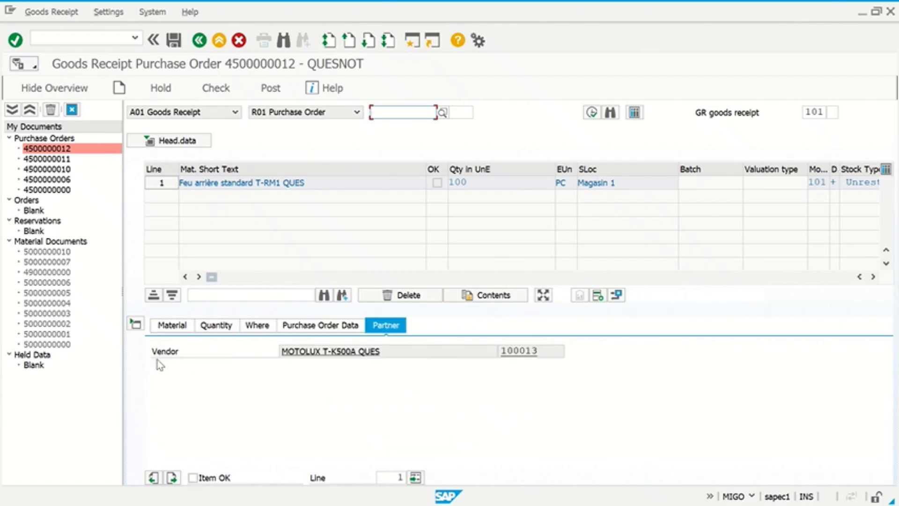
pyautogui.click(136, 324)
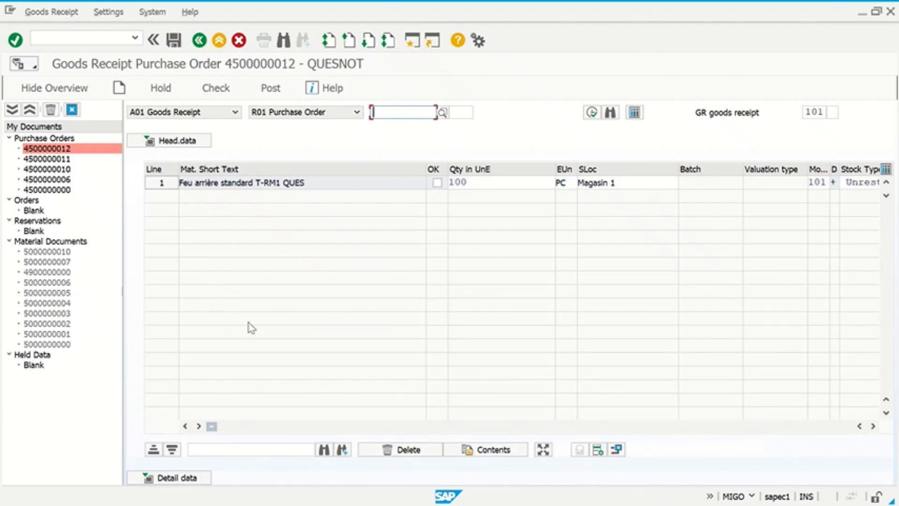
pyautogui.moveTo(213, 427); pyautogui.dragTo(195, 423)
pyautogui.click(171, 478)
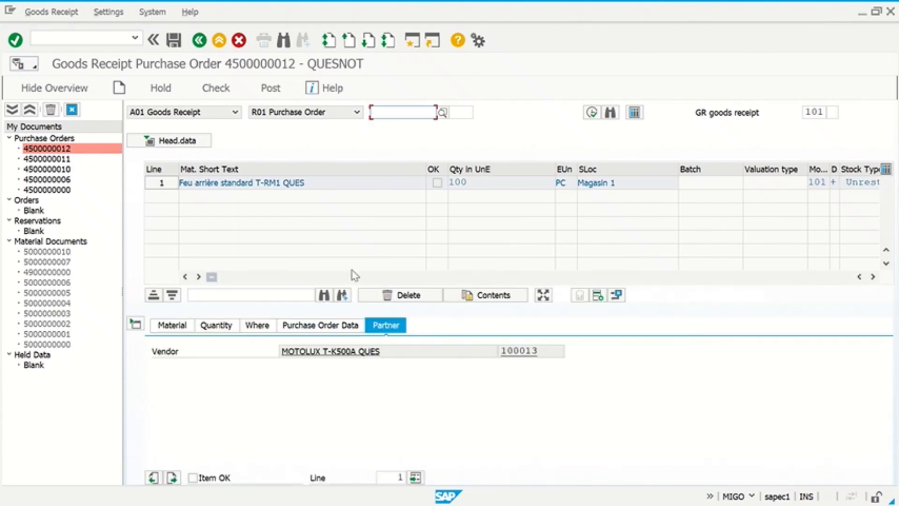
# - Restart the goods receipt transaction with /NMIGO
pyautogui.click(81, 39)
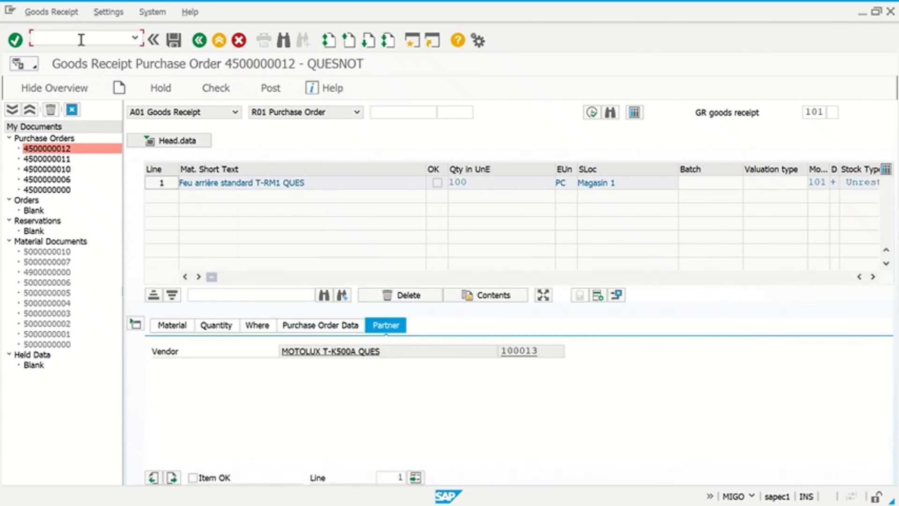
pyautogui.write('/NMIGO')
pyautogui.press('Return')
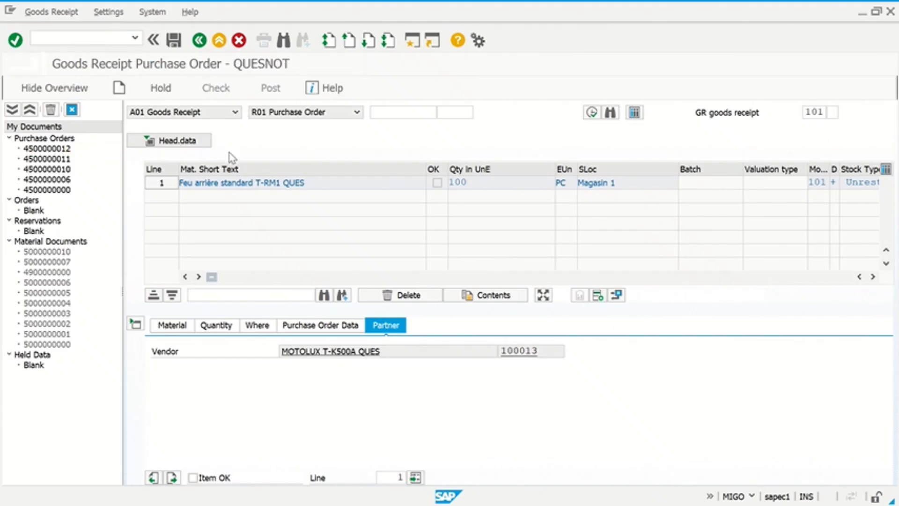
pyautogui.click(610, 113)
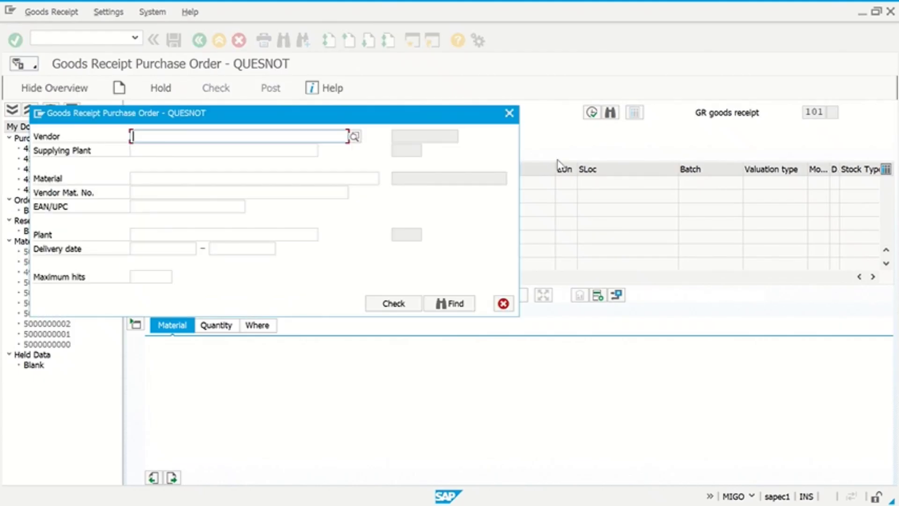
pyautogui.click(169, 178)
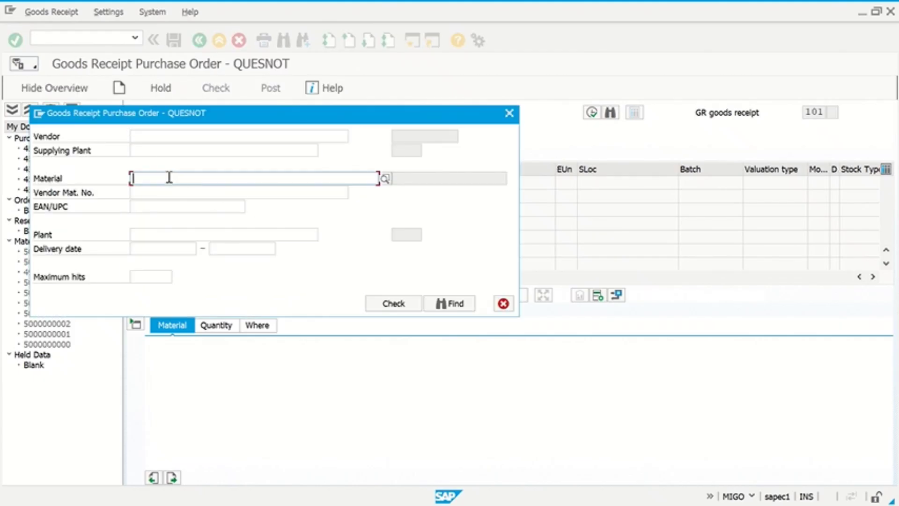
pyautogui.write('47')
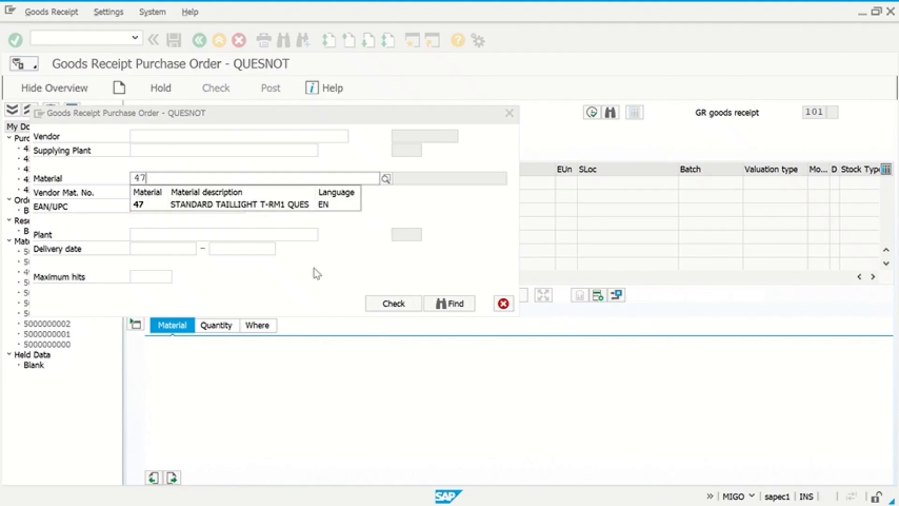
pyautogui.click(394, 305)
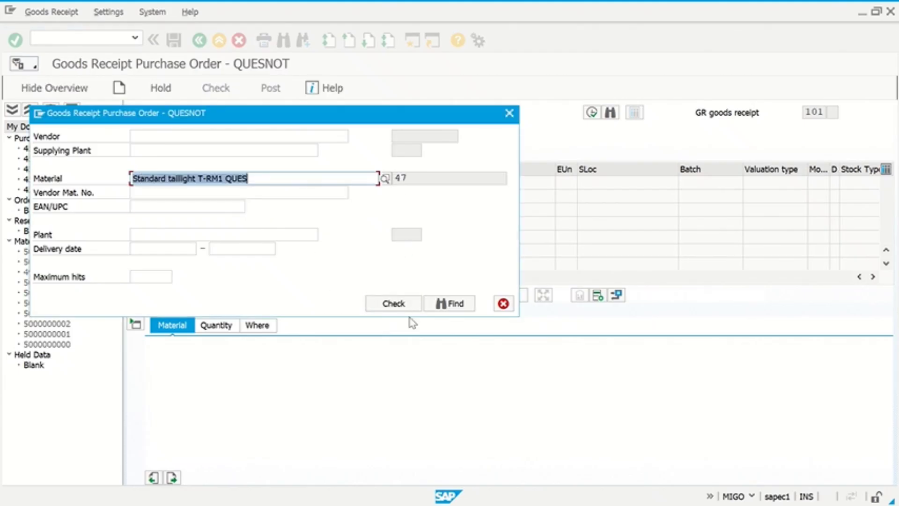
pyautogui.click(446, 304)
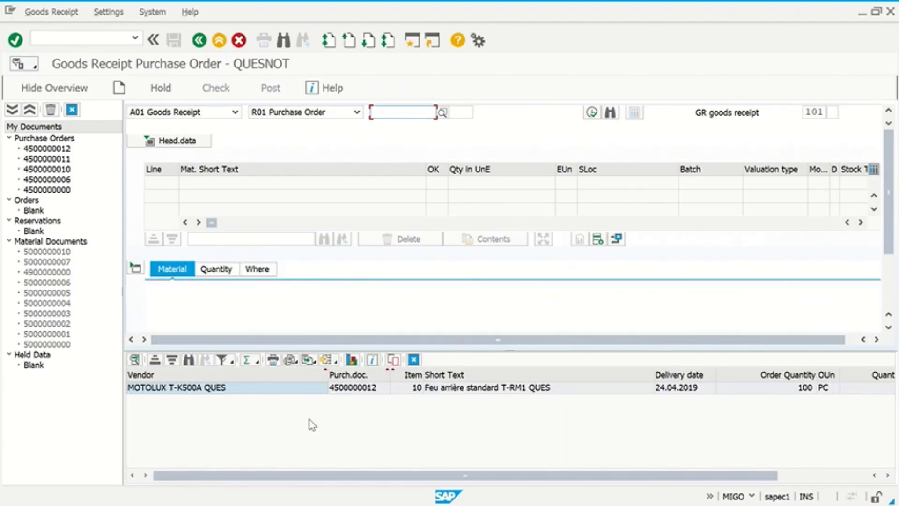
pyautogui.click(456, 389)
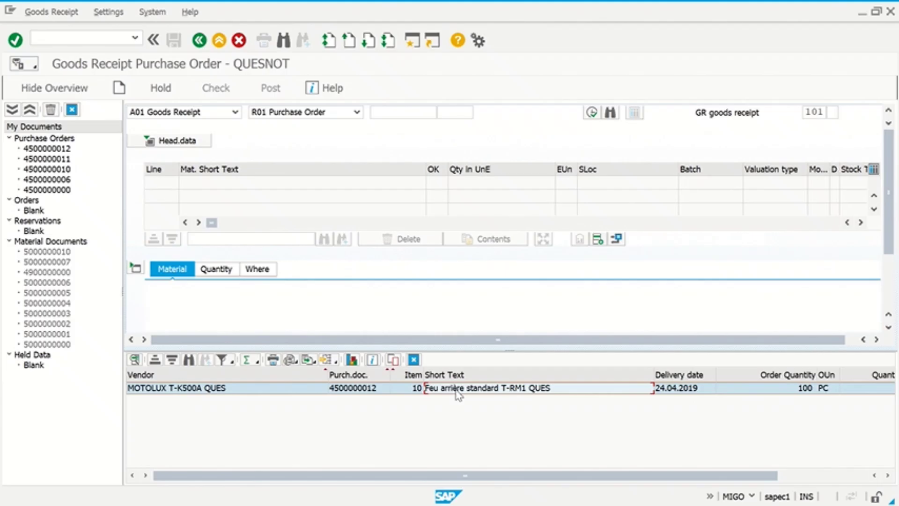
pyautogui.click(393, 359)
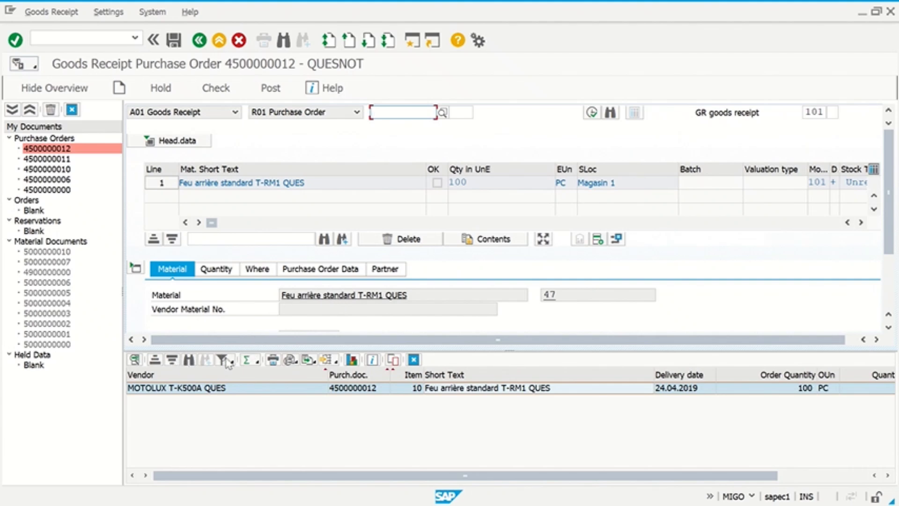
pyautogui.click(414, 360)
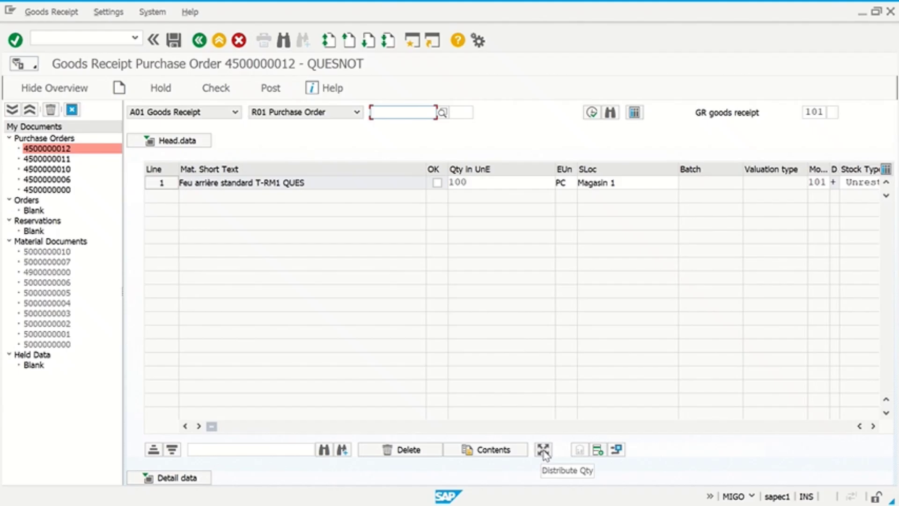
# - Mark item line 1 (100 PC taillight T-RM1) as OK and hide its detail data
pyautogui.click(543, 450)
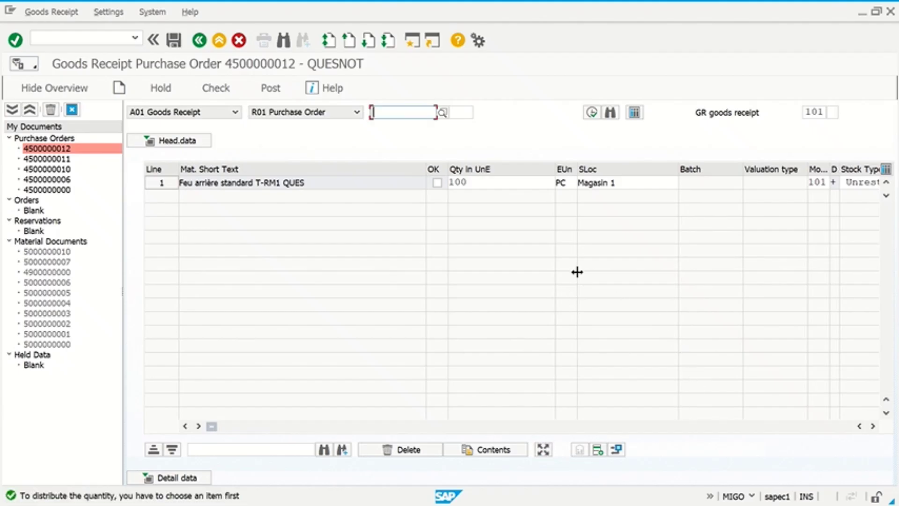
pyautogui.click(436, 182)
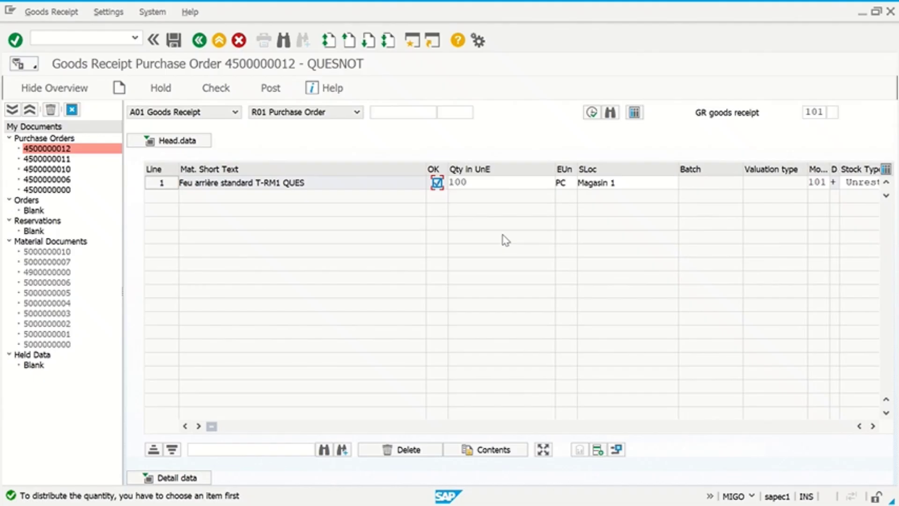
pyautogui.click(163, 184)
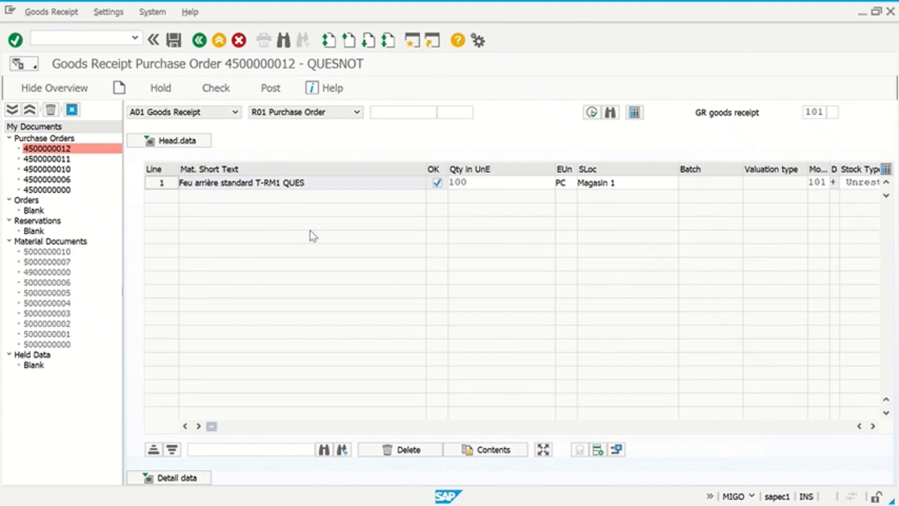
pyautogui.click(136, 324)
# - Dismiss the delete-lines tip and bring up Distribute Quantity for item 0001's 100 PC
pyautogui.click(543, 449)
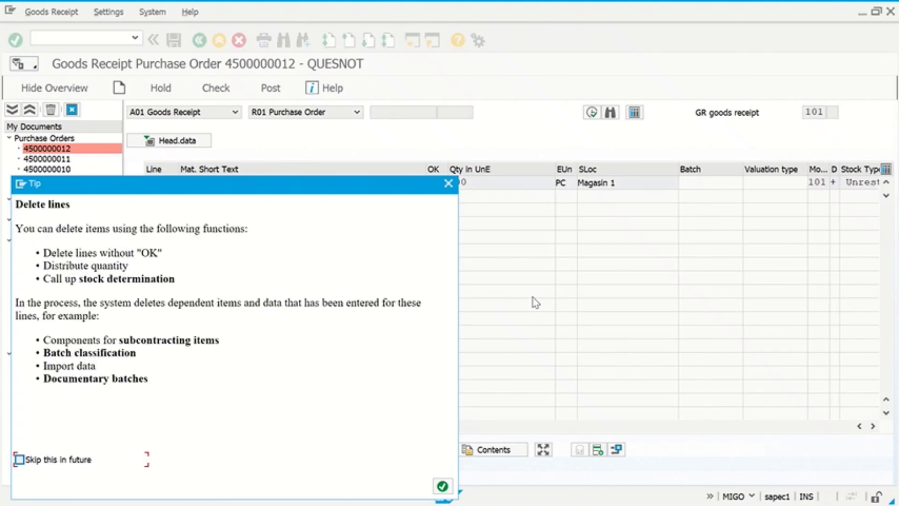
pyautogui.moveTo(343, 187); pyautogui.dragTo(618, 56)
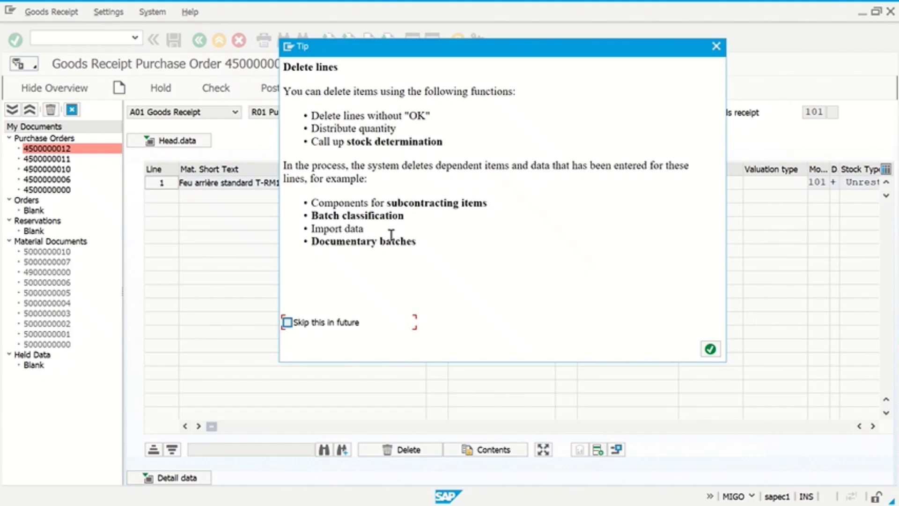
pyautogui.click(710, 348)
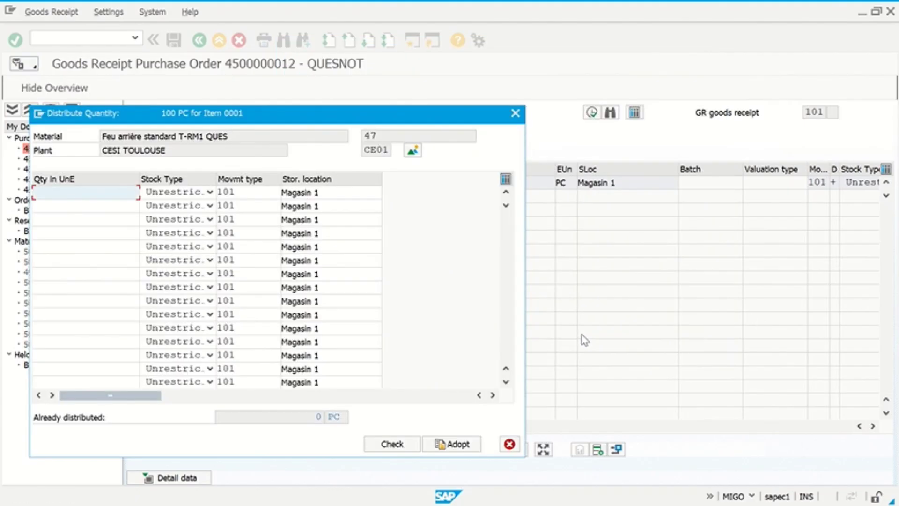
pyautogui.moveTo(356, 115); pyautogui.dragTo(520, 59)
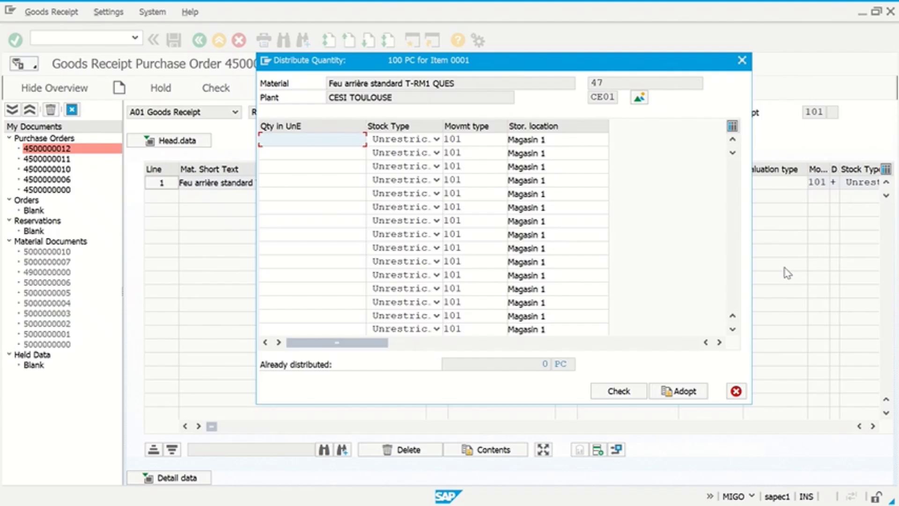
# - Distribute 90 PC to unrestricted use and 10 PC to quality inspection, then check the split
pyautogui.write('90')
pyautogui.click(436, 139)
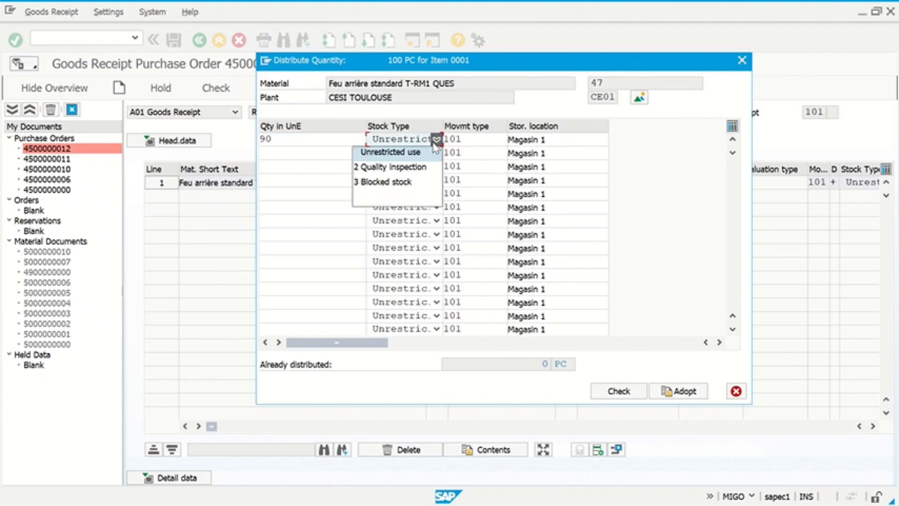
pyautogui.click(276, 149)
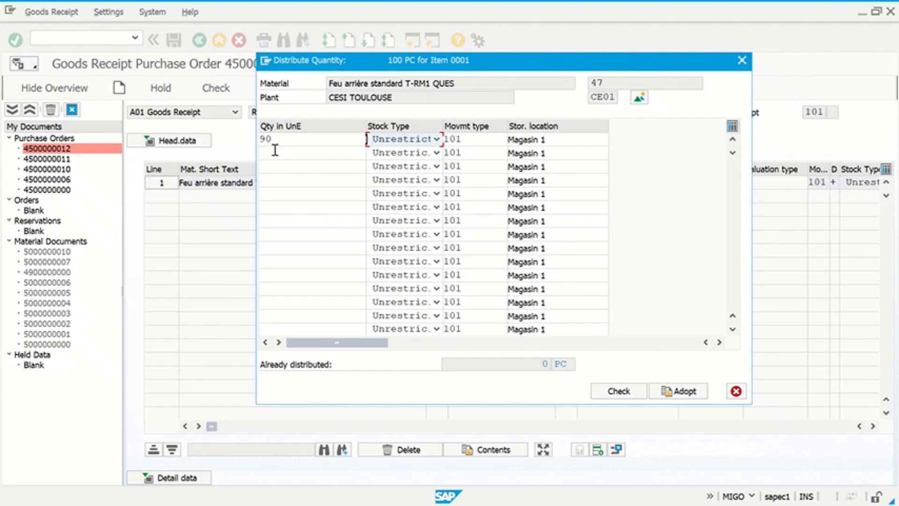
pyautogui.click(276, 152)
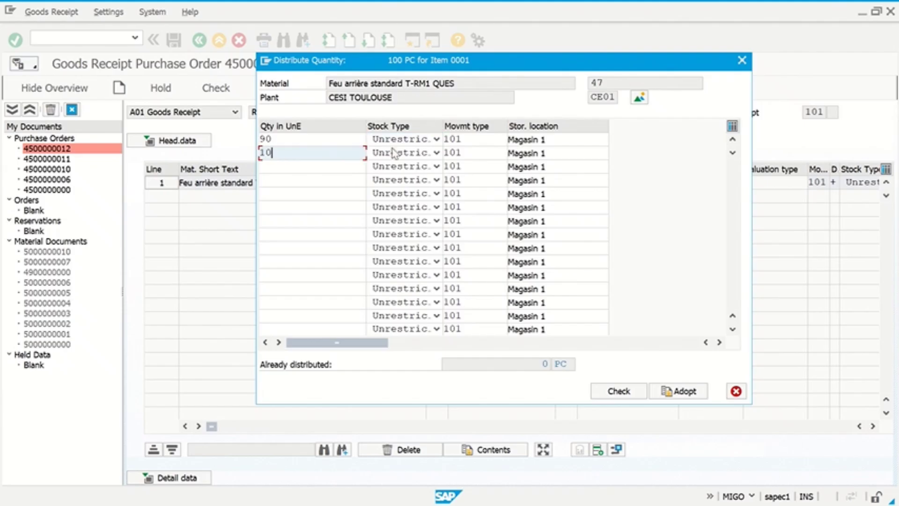
pyautogui.click(436, 153)
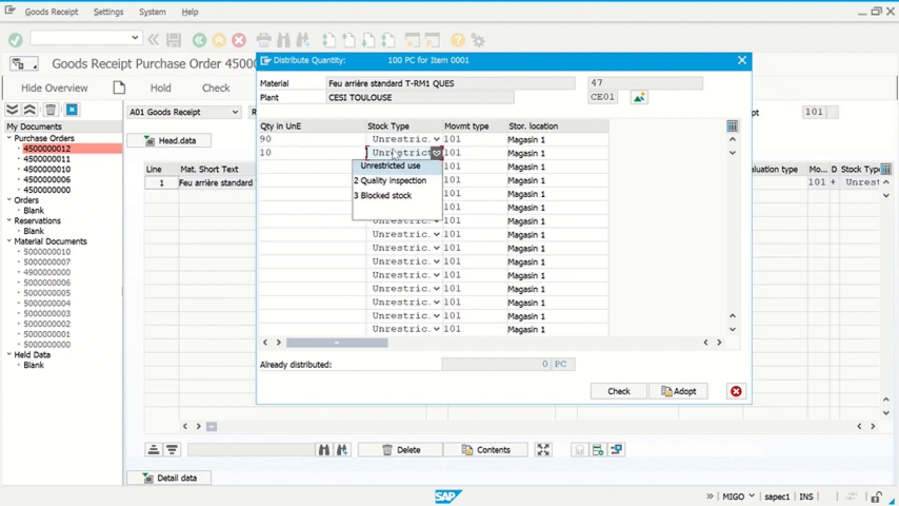
pyautogui.click(403, 181)
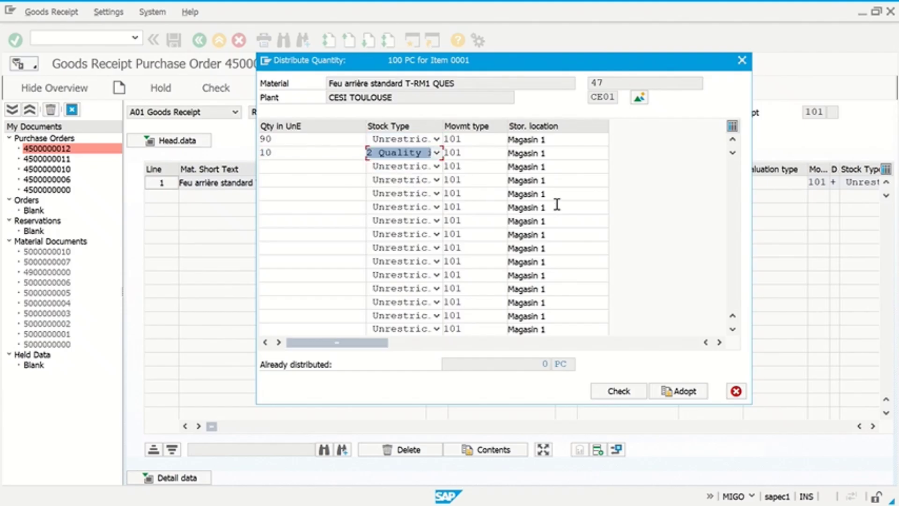
pyautogui.click(628, 392)
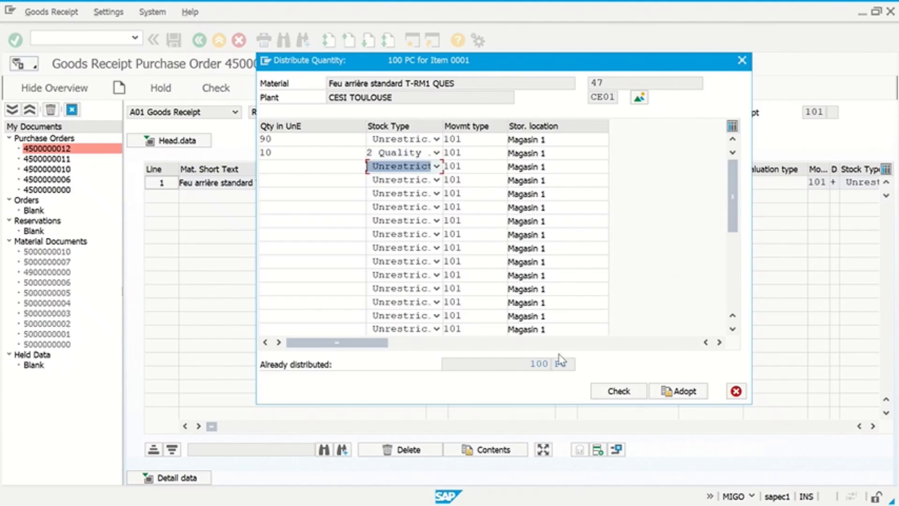
pyautogui.moveTo(523, 363); pyautogui.dragTo(612, 372)
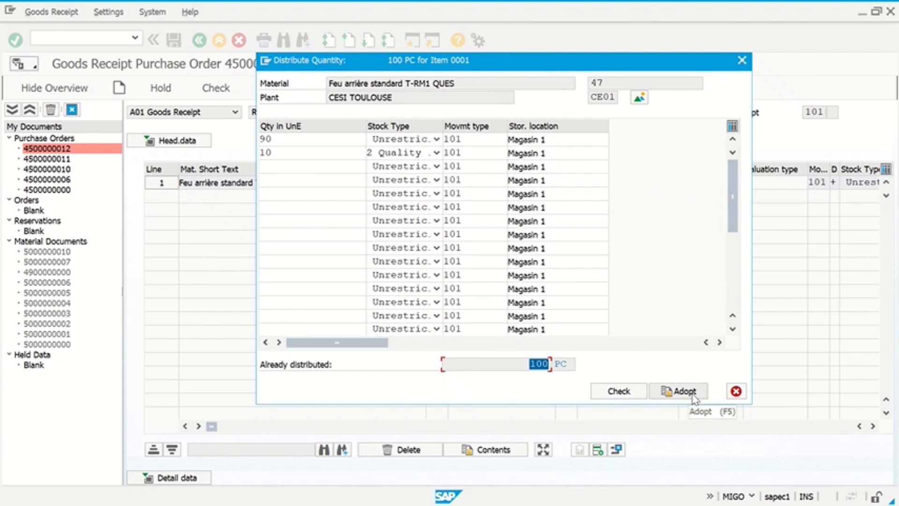
# - Adopt the 90 PC unrestricted / 10 PC quality inspection split into the goods receipt
pyautogui.click(676, 391)
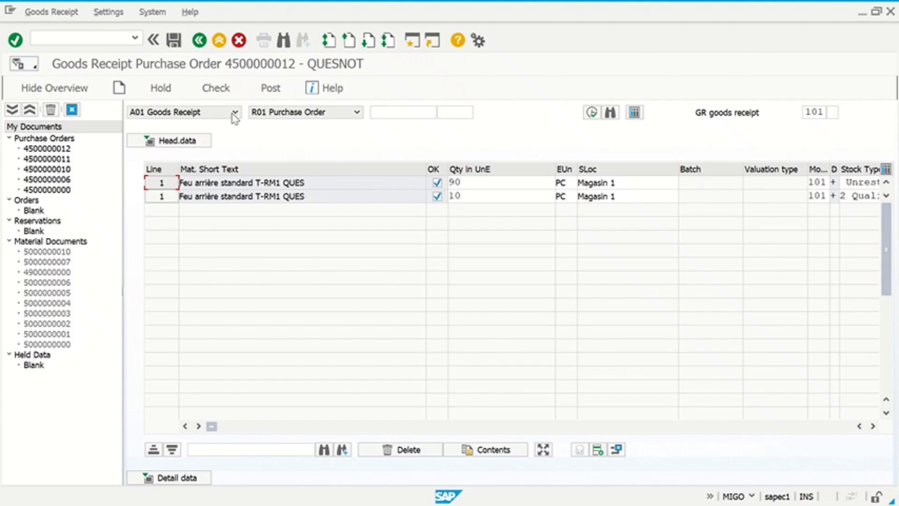
pyautogui.click(215, 88)
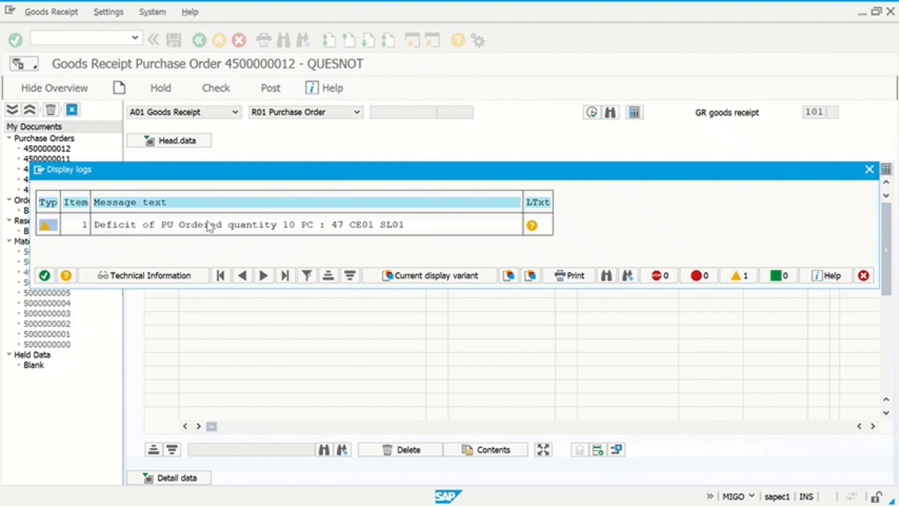
pyautogui.click(45, 275)
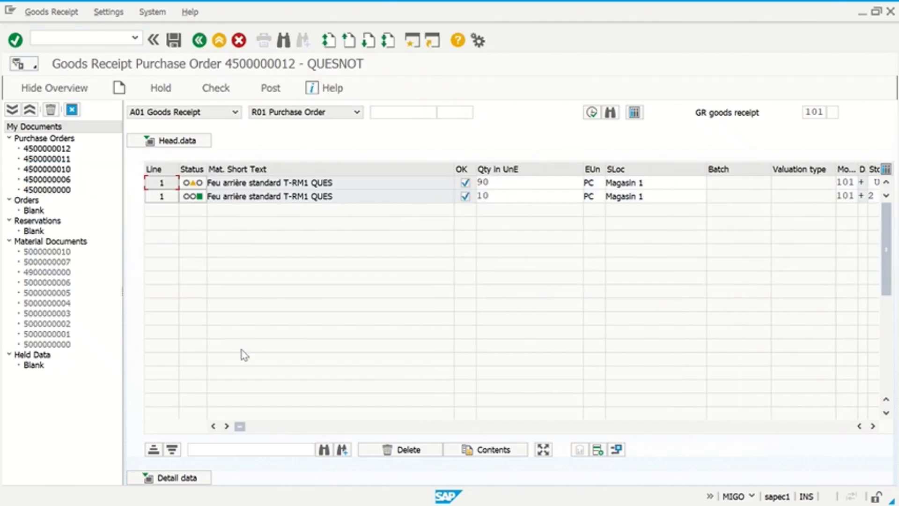
pyautogui.click(275, 88)
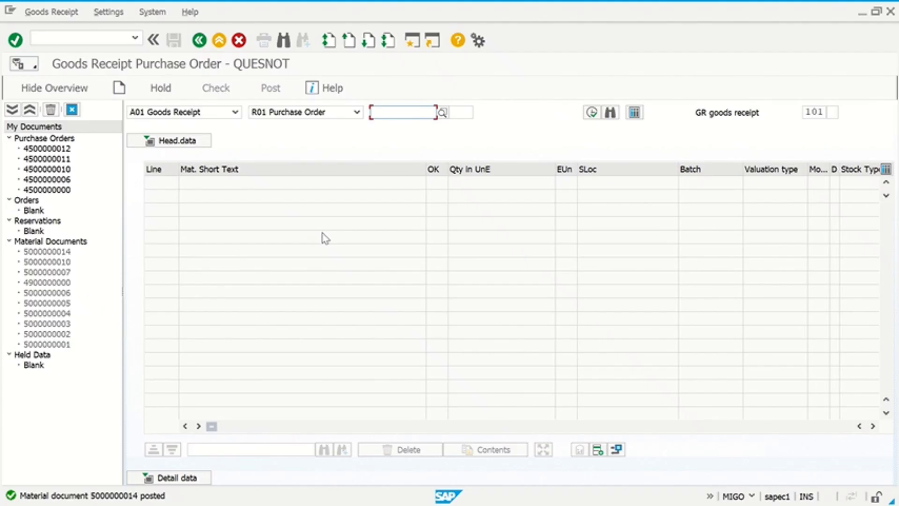
# - List the MIGO actions, from A01 Goods Receipt through Subsequent Adjustment
pyautogui.click(209, 117)
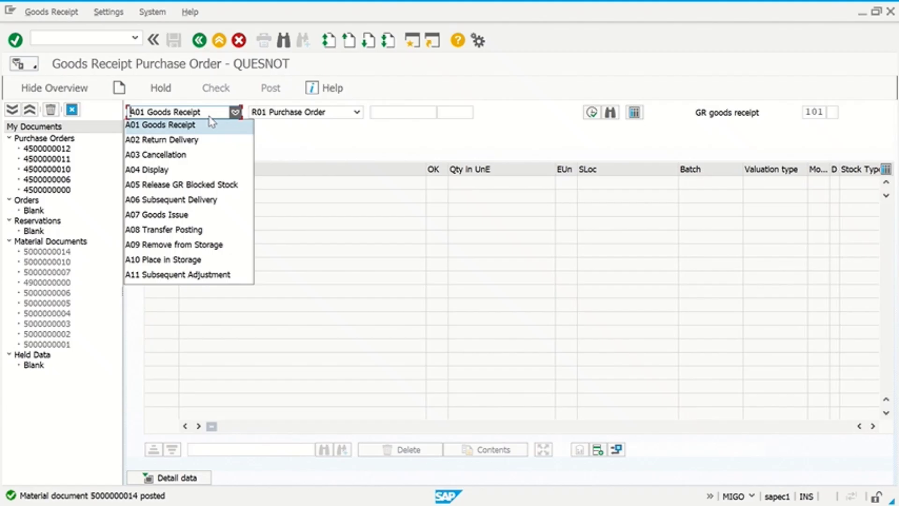
pyautogui.click(198, 174)
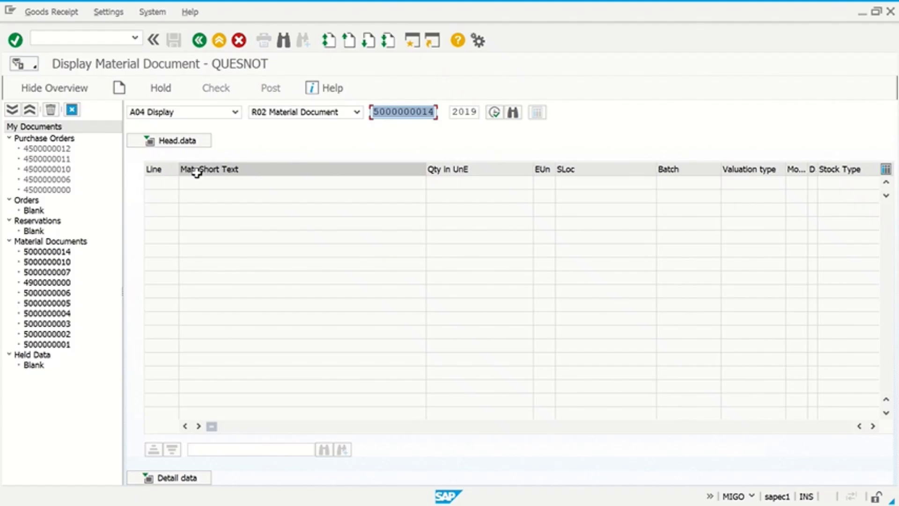
pyautogui.press('Return')
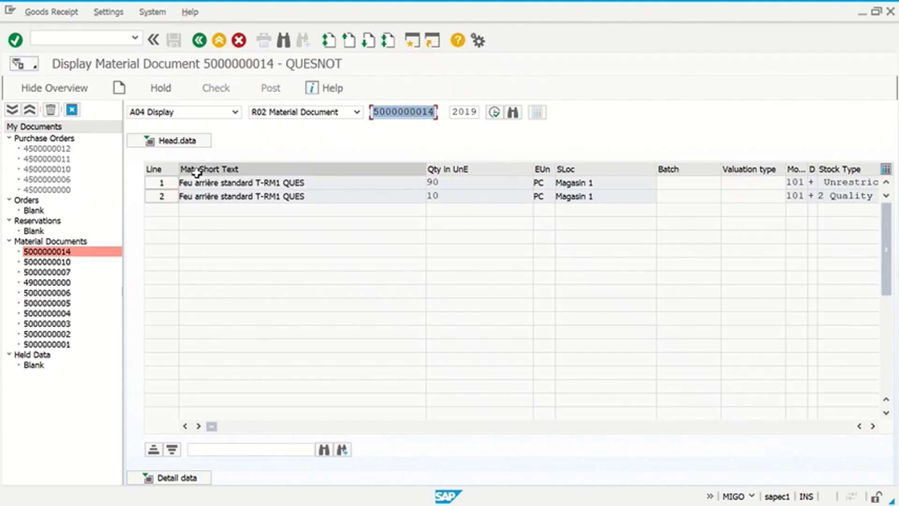
pyautogui.click(204, 142)
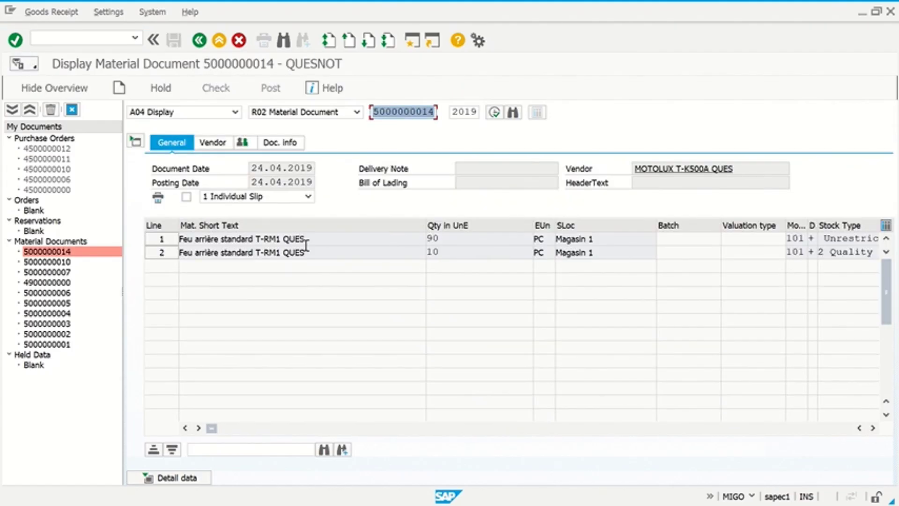
pyautogui.click(475, 183)
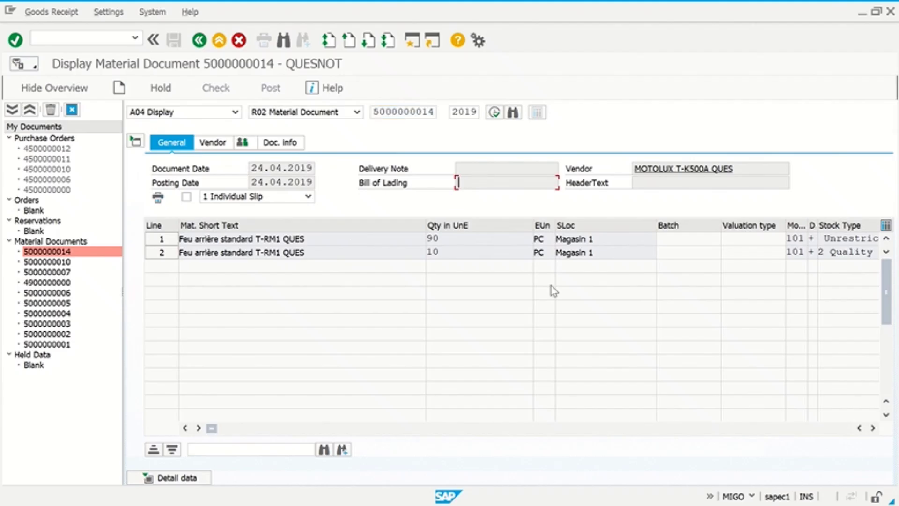
pyautogui.click(501, 169)
pyautogui.click(222, 114)
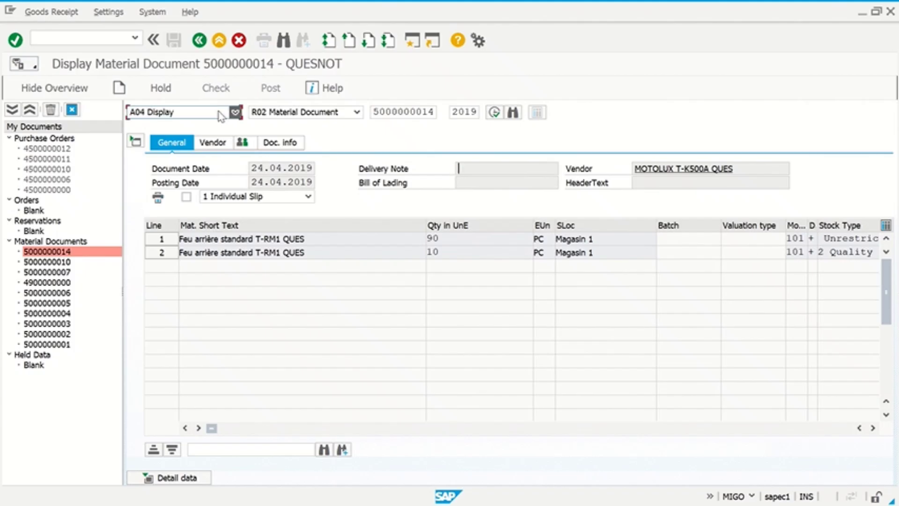
pyautogui.click(201, 155)
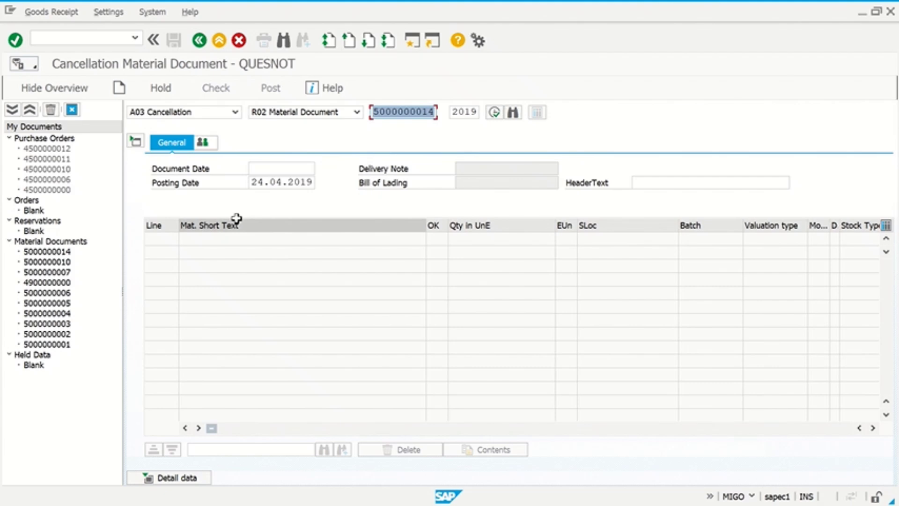
pyautogui.press('Return')
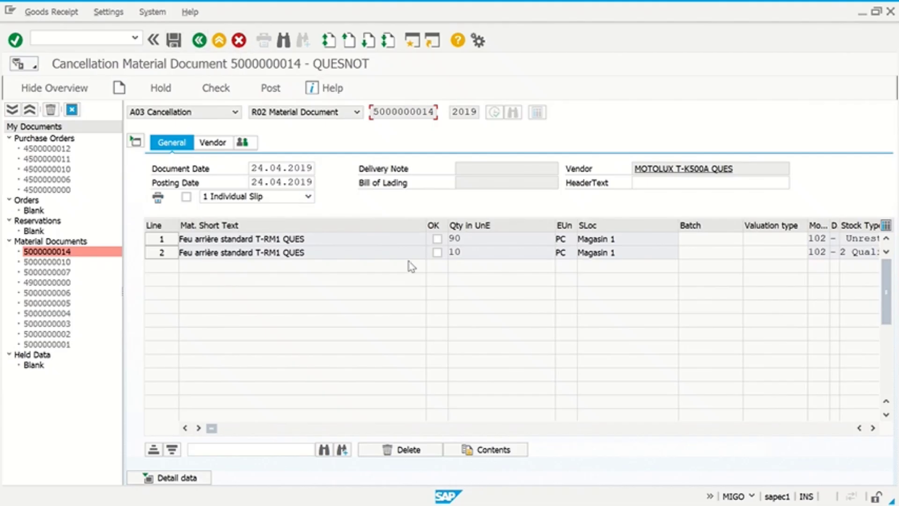
pyautogui.click(437, 239)
pyautogui.press('space')
pyautogui.click(437, 238)
pyautogui.click(437, 252)
pyautogui.click(223, 84)
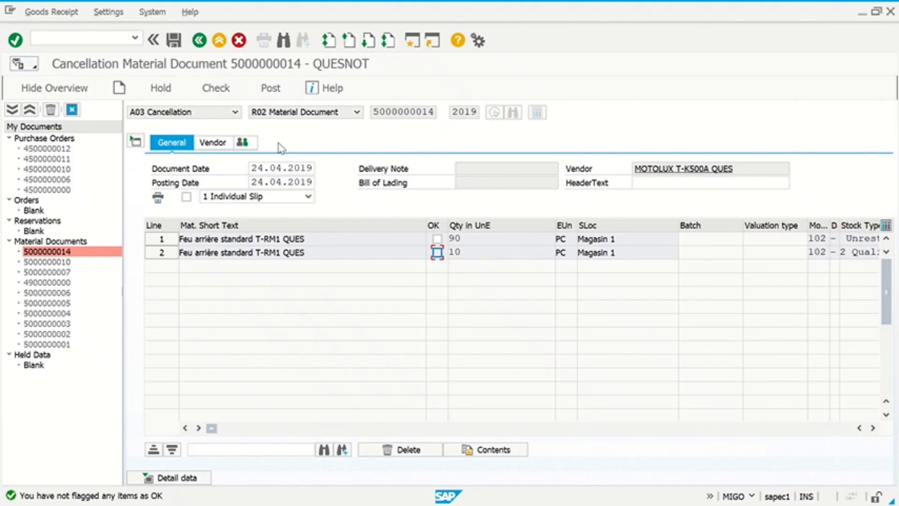
pyautogui.click(437, 239)
pyautogui.click(436, 252)
pyautogui.click(270, 88)
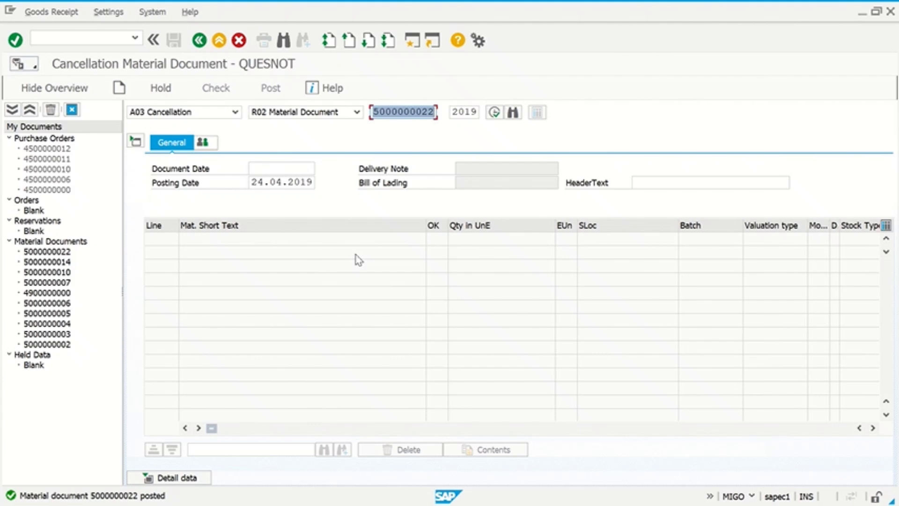
pyautogui.click(190, 111)
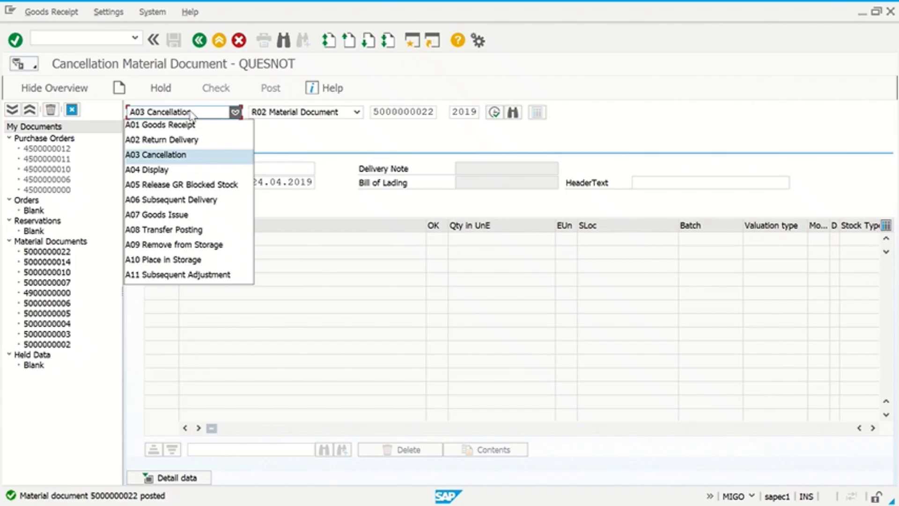
pyautogui.click(190, 125)
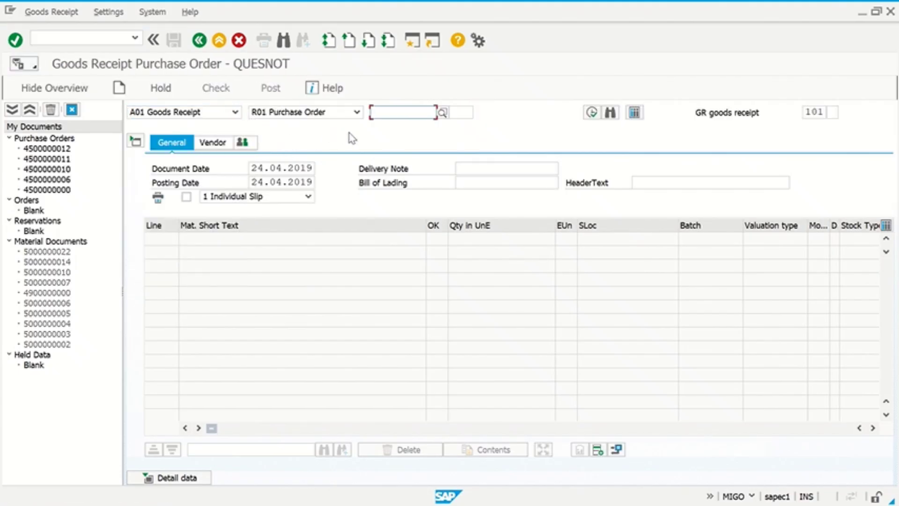
pyautogui.press('BackSpace')
pyautogui.press('Return')
pyautogui.press('Return')
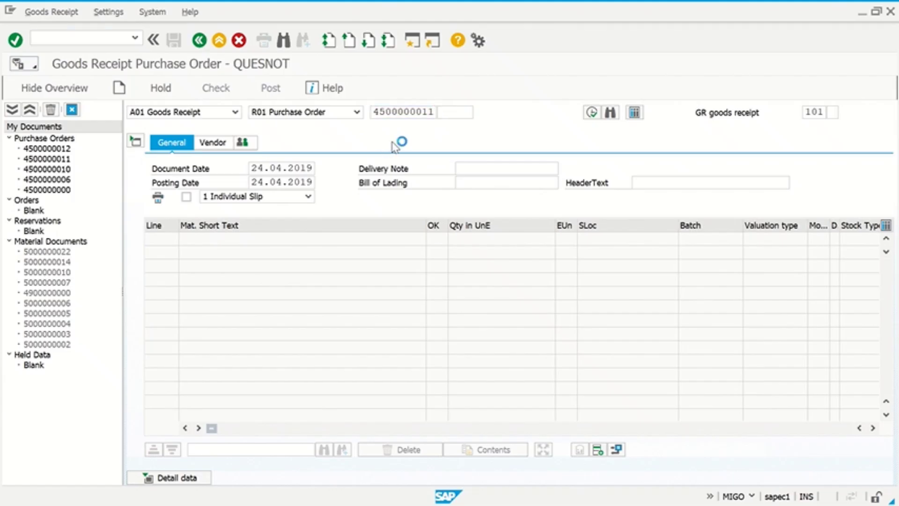
pyautogui.press('Delete')
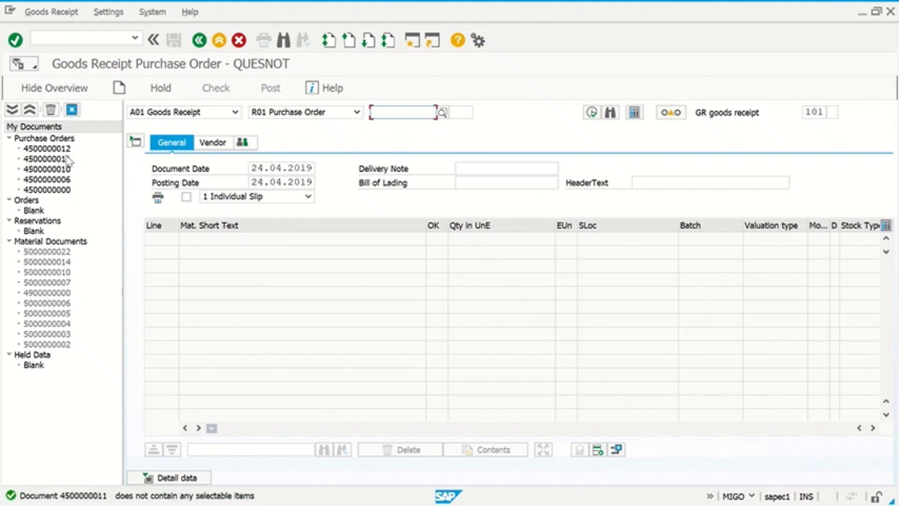
pyautogui.click(63, 150)
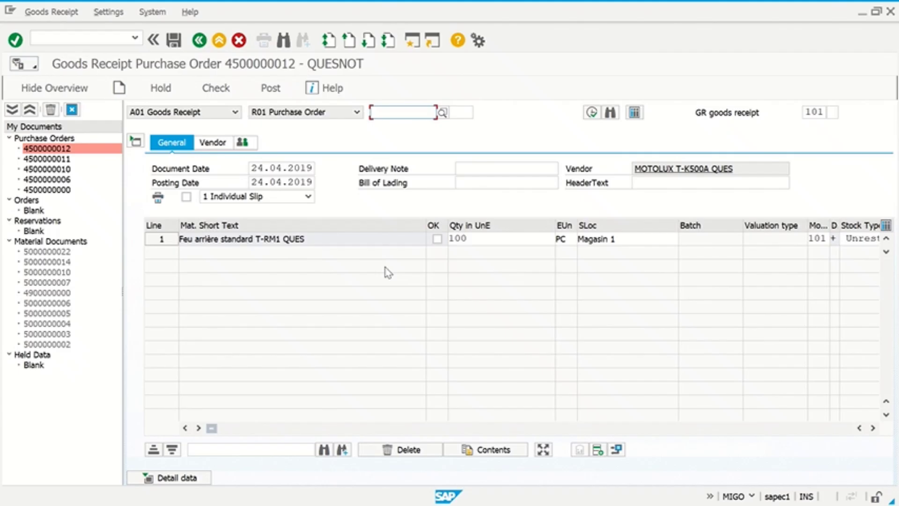
# - Enter delivery note 'LSP-QUES' in the header and mark item line 1 OK
pyautogui.click(468, 180)
pyautogui.click(470, 170)
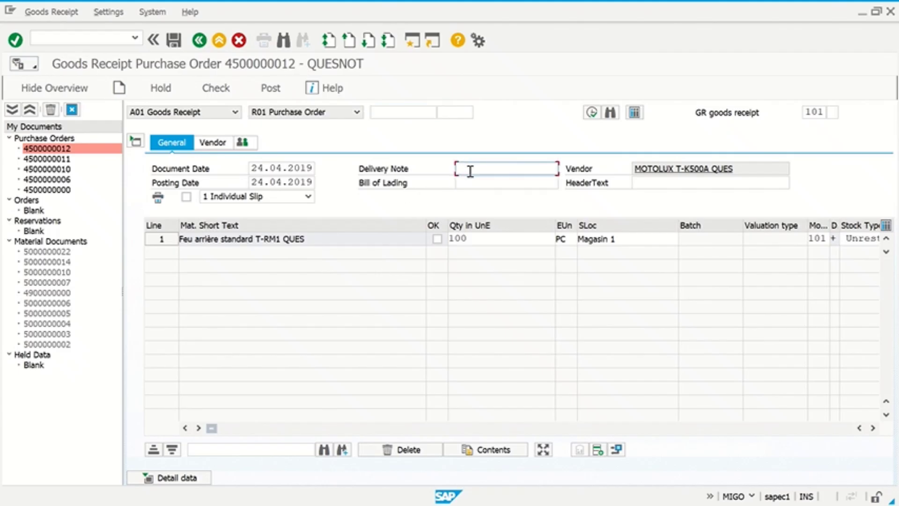
pyautogui.write('LSP')
pyautogui.write('-QUES')
pyautogui.press('Return')
pyautogui.click(437, 239)
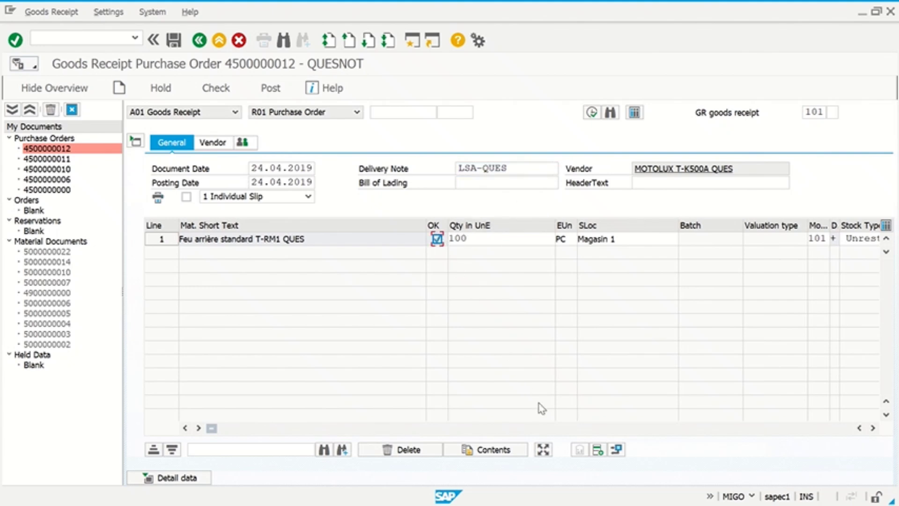
# - Open Distribute Quantity for item 0001's 100 PC, turning off the tip permanently
pyautogui.click(544, 451)
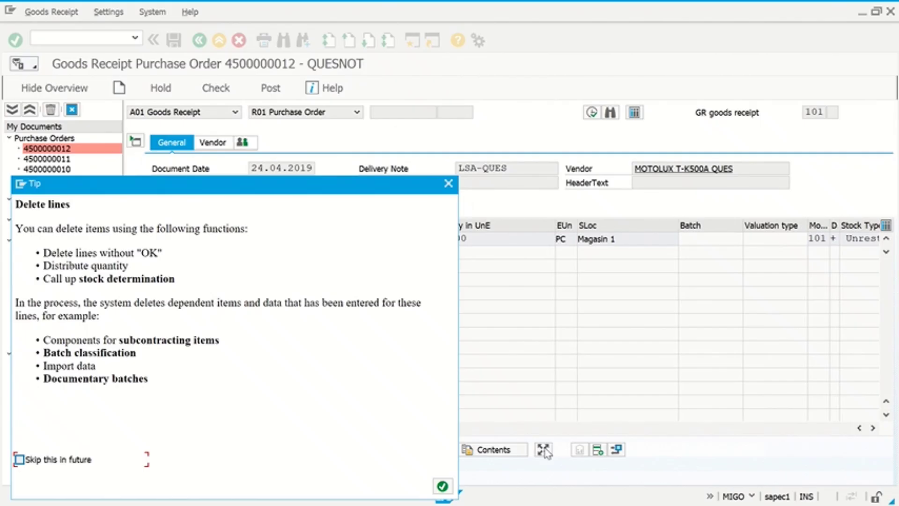
pyautogui.click(87, 460)
pyautogui.click(442, 486)
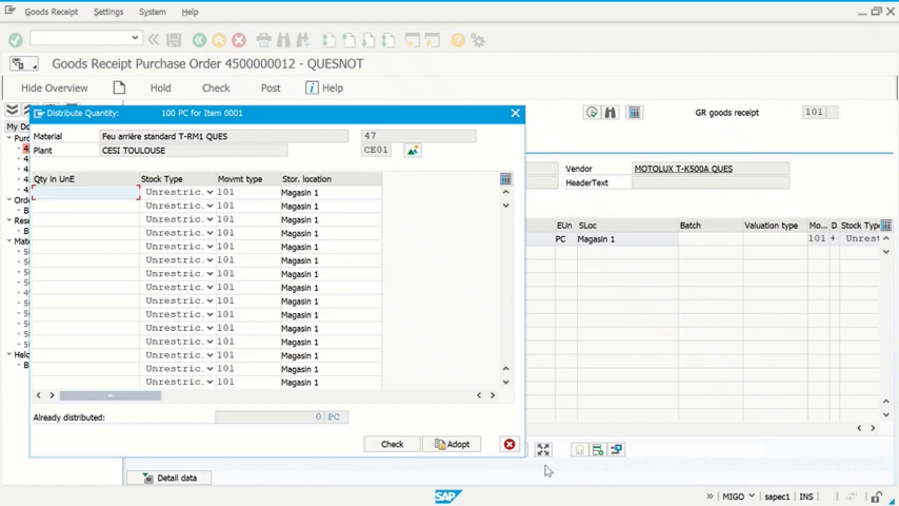
# - Distribute 90 PC unrestricted and 10 PC to quality inspection, adopt it, and open a new session
pyautogui.write('90')
pyautogui.click(85, 211)
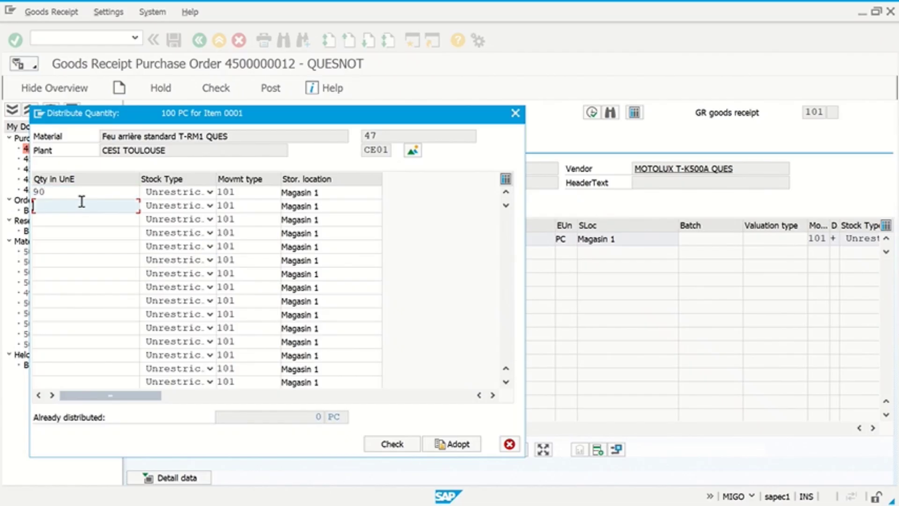
pyautogui.write('10')
pyautogui.click(177, 209)
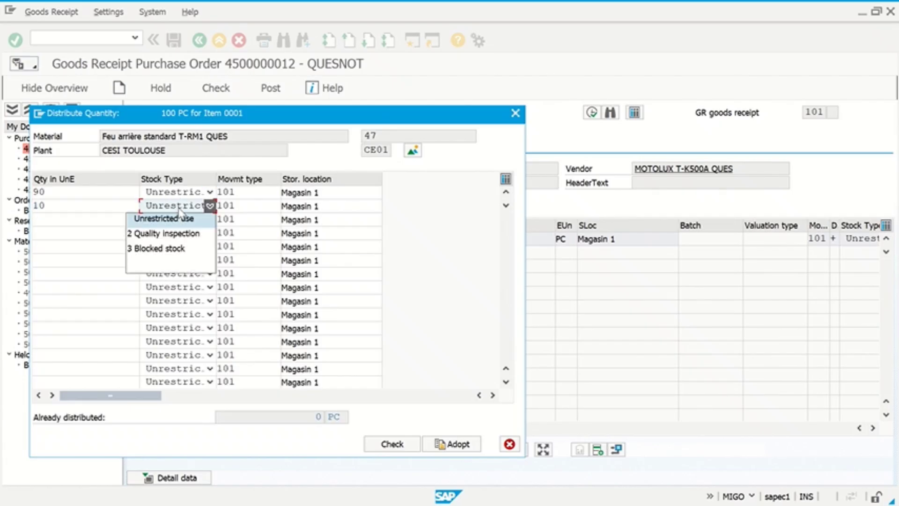
pyautogui.click(183, 233)
pyautogui.click(405, 451)
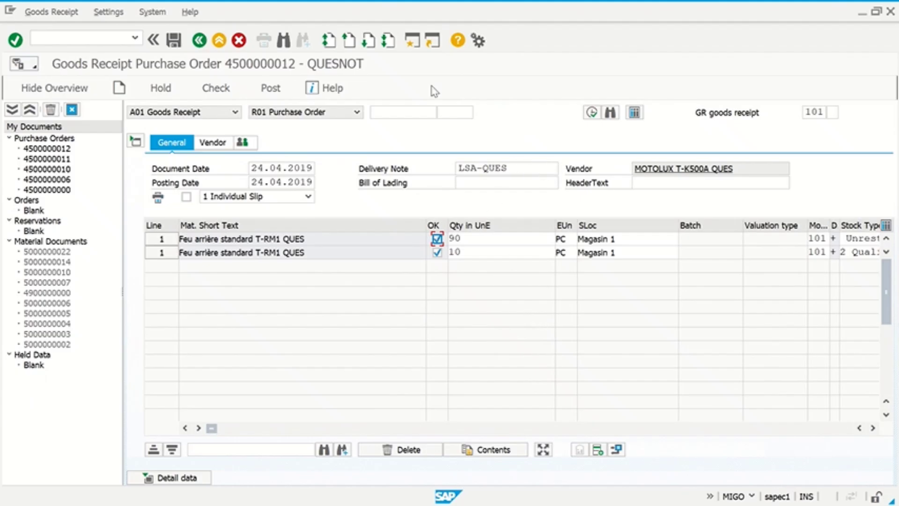
pyautogui.click(412, 42)
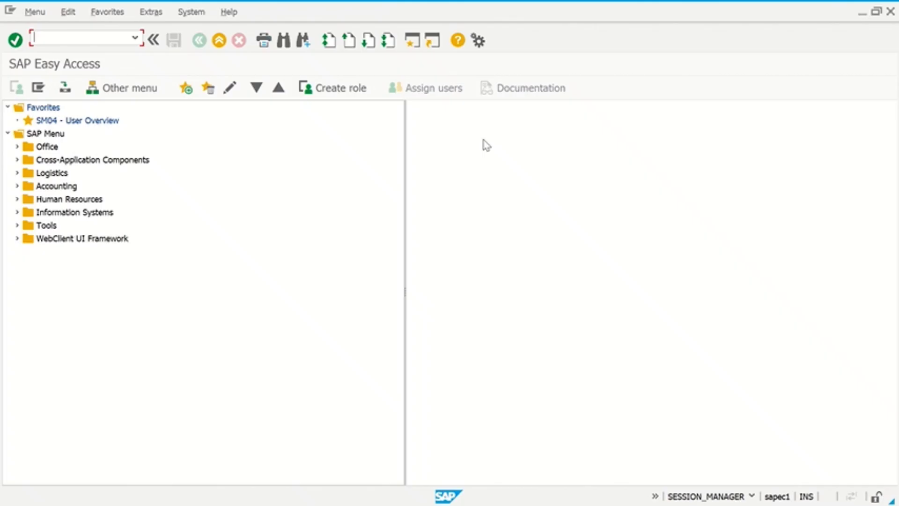
pyautogui.write('MZ2E')
pyautogui.press('BackSpace')
pyautogui.press('BackSpace')
pyautogui.press('BackSpace')
pyautogui.write('E23N')
pyautogui.press('Return')
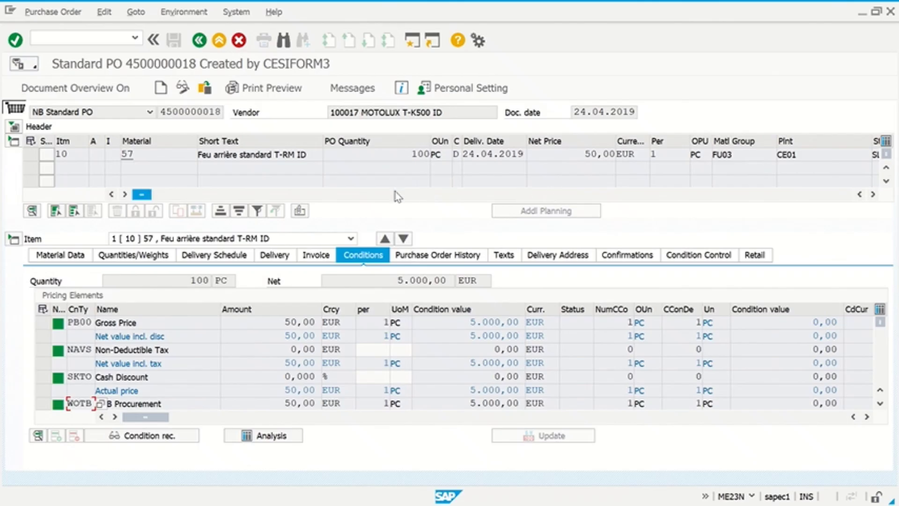
pyautogui.click(72, 94)
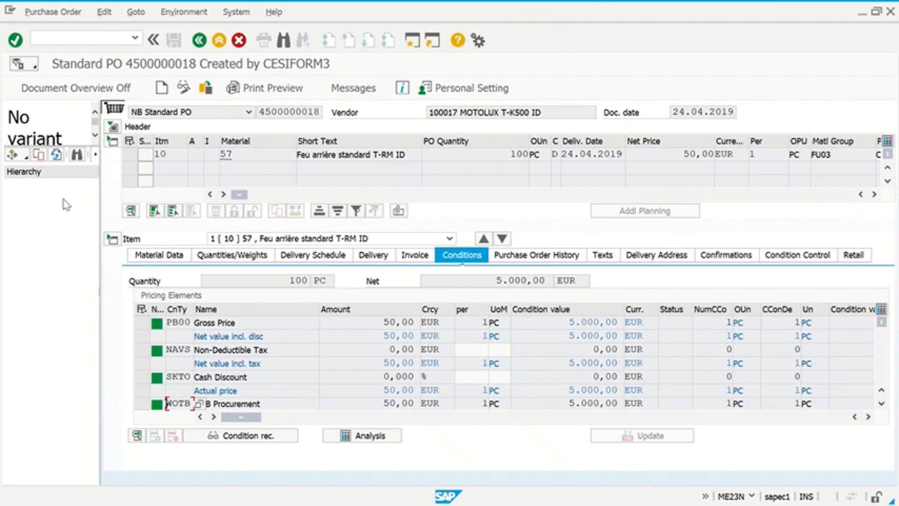
pyautogui.click(19, 156)
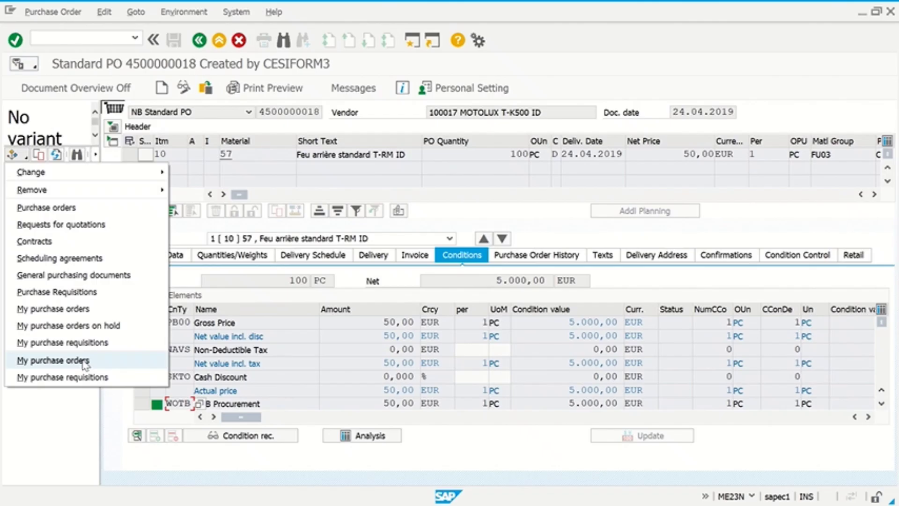
# - Show My purchase orders with the personal selection period set to 0 Today, then refresh the overview
pyautogui.click(82, 361)
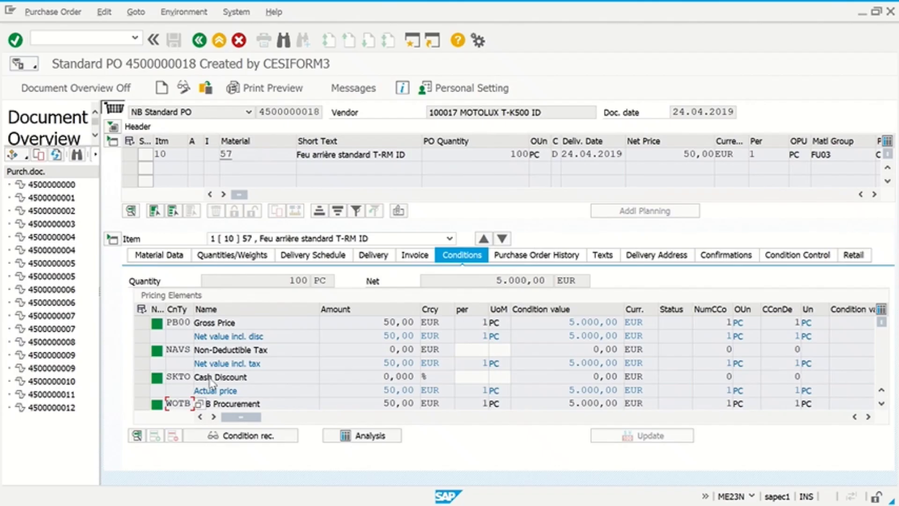
pyautogui.click(459, 93)
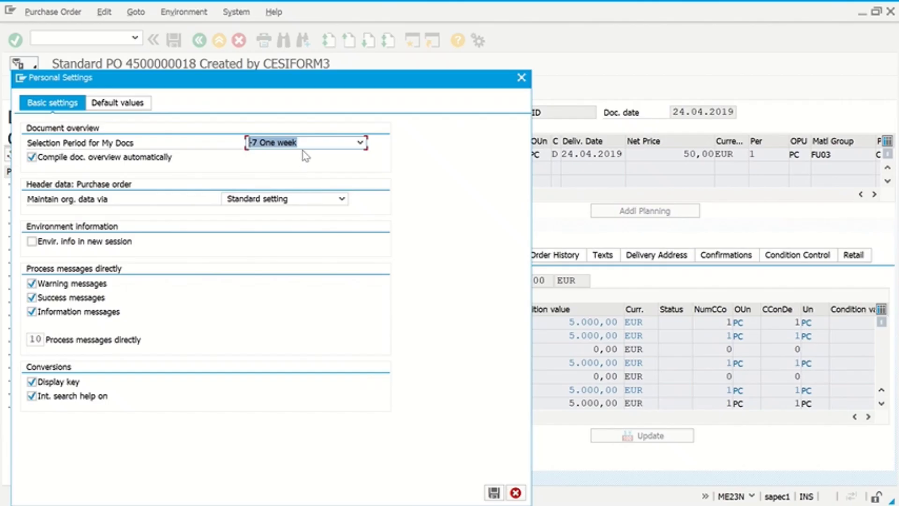
pyautogui.click(271, 143)
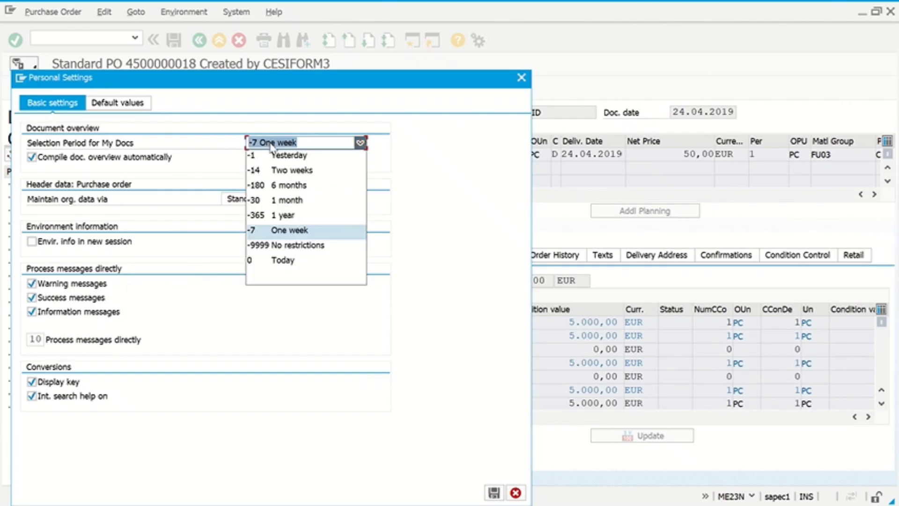
pyautogui.click(272, 261)
pyautogui.click(494, 492)
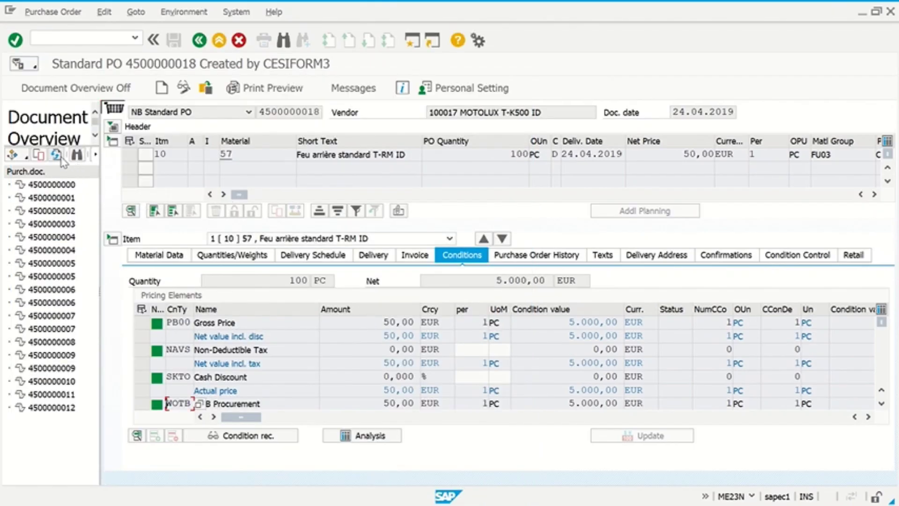
pyautogui.click(62, 159)
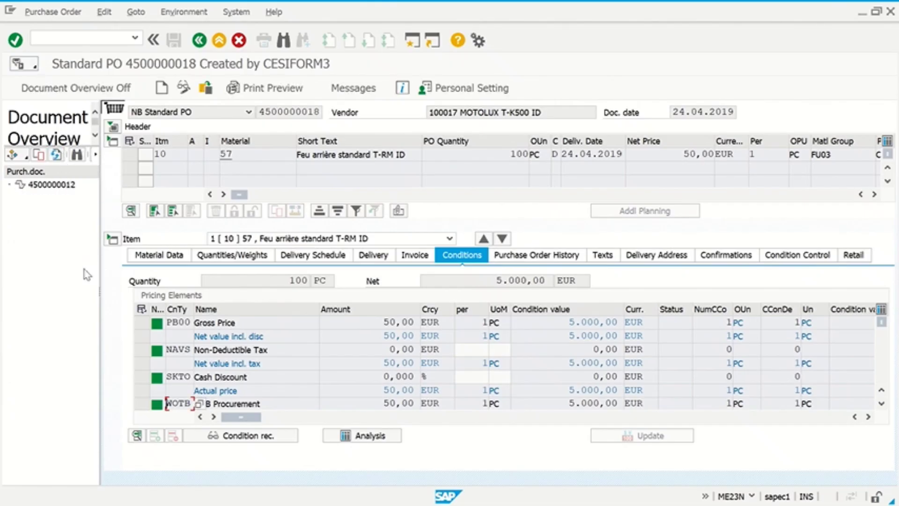
pyautogui.doubleClick(53, 184)
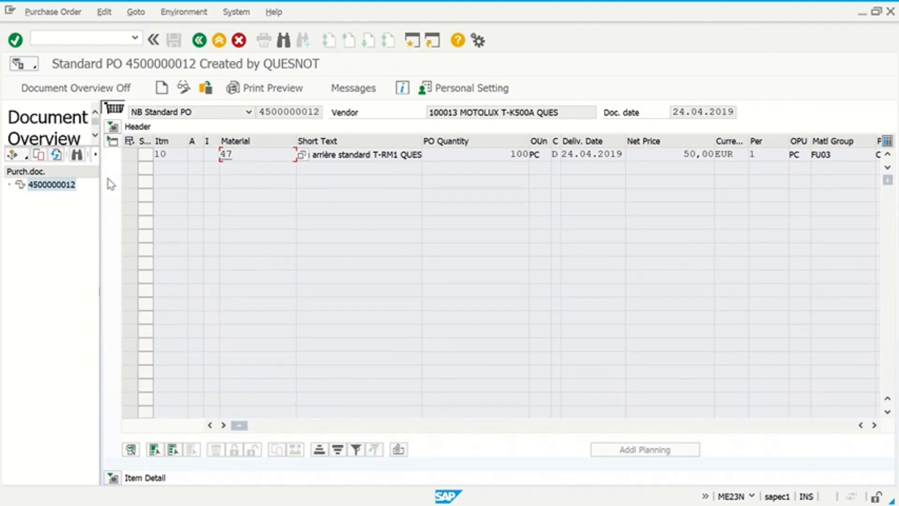
pyautogui.click(112, 141)
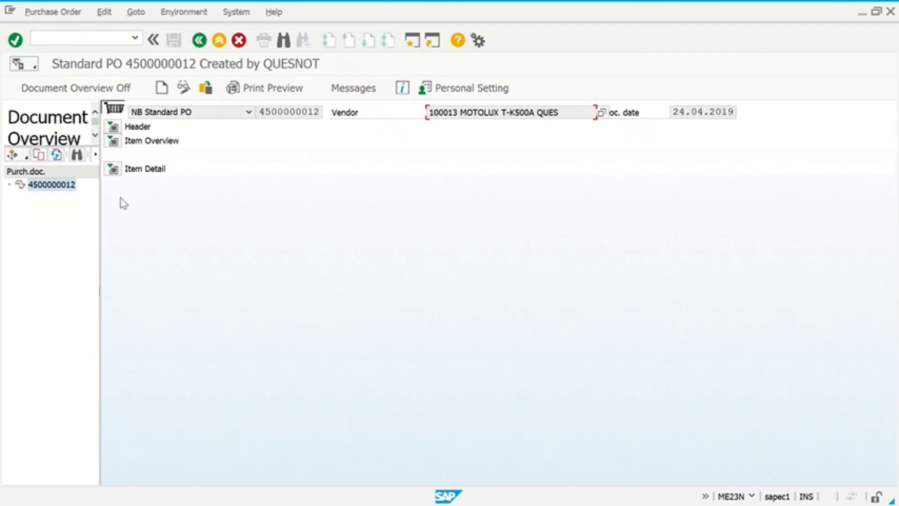
pyautogui.click(113, 169)
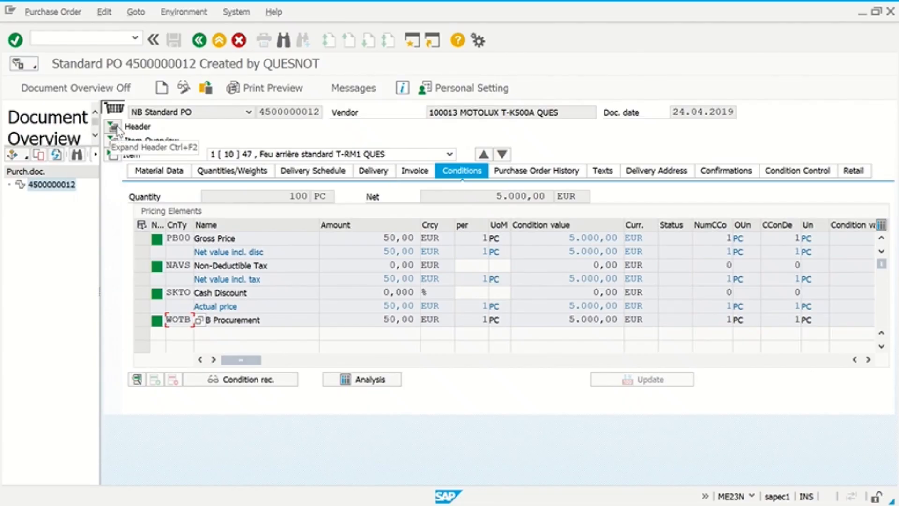
pyautogui.click(114, 127)
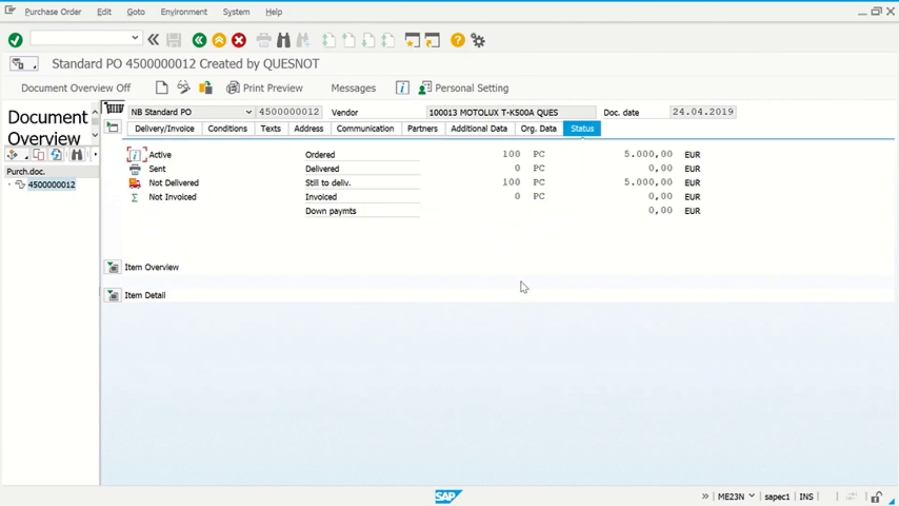
pyautogui.moveTo(502, 153); pyautogui.dragTo(528, 154)
# - Highlight the 100 PC still to deliver, check the item's PO history, then return to MIGO
pyautogui.click(506, 181)
pyautogui.moveTo(540, 178); pyautogui.dragTo(540, 170)
pyautogui.click(115, 298)
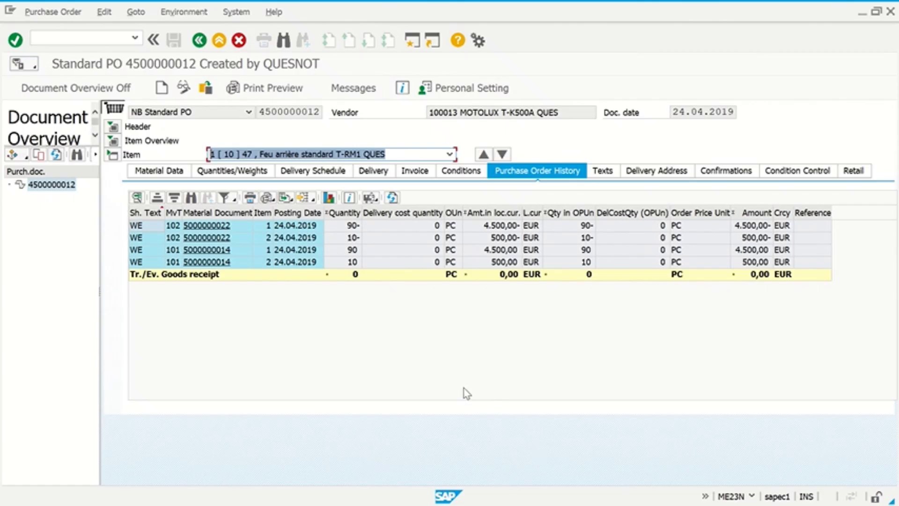
pyautogui.hotkey('alt', 'Tab')
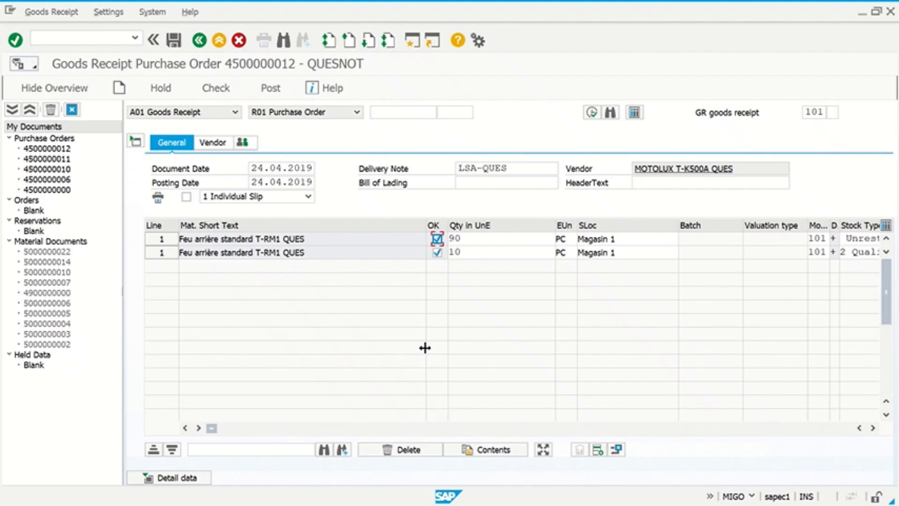
pyautogui.click(281, 96)
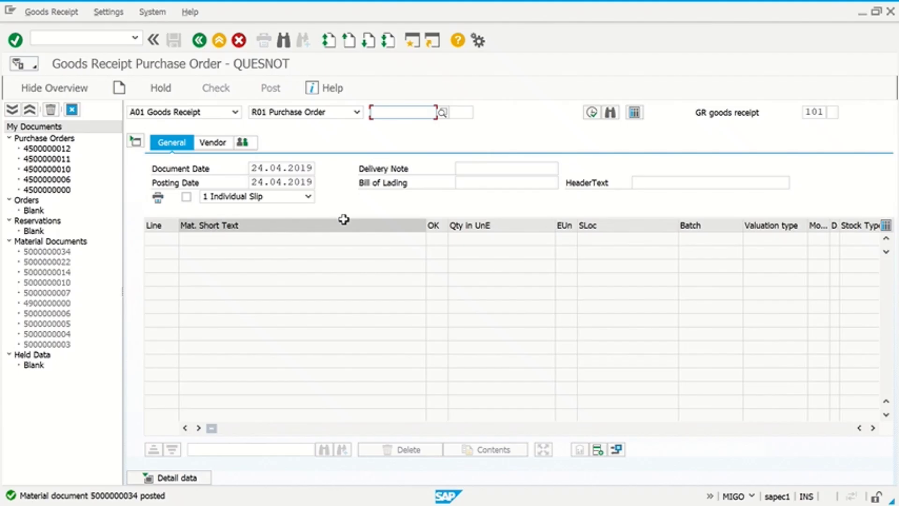
# - Start /NME2L and set the Document Date to 24.04.2019 from the calendar
pyautogui.click(116, 36)
pyautogui.write('/NME2L')
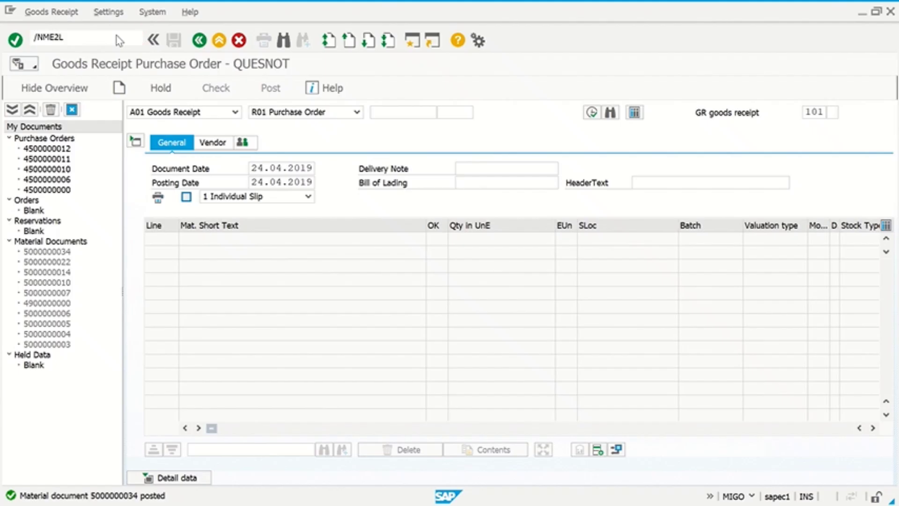
pyautogui.press('Return')
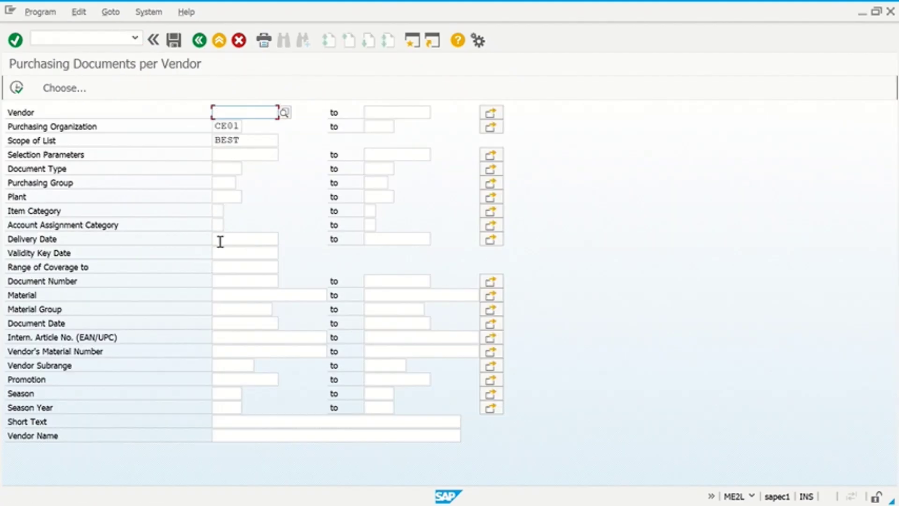
pyautogui.click(218, 323)
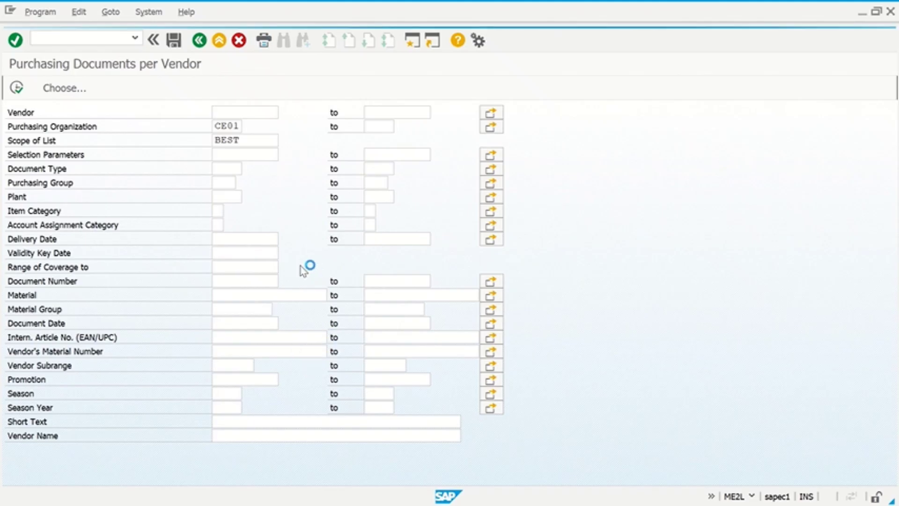
pyautogui.press('F4')
pyautogui.doubleClick(240, 280)
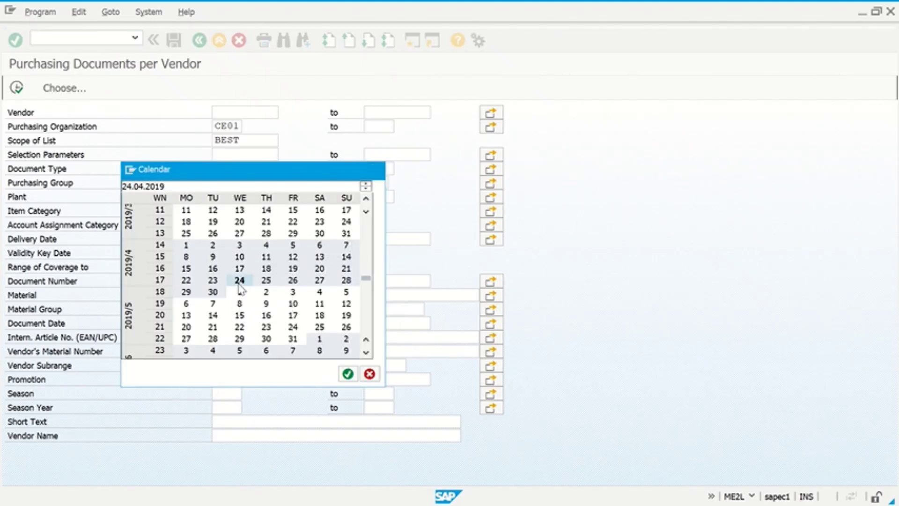
# - Set selection parameter WE101 and list scope BEST, then execute the vendor report
pyautogui.click(272, 155)
pyautogui.click(284, 155)
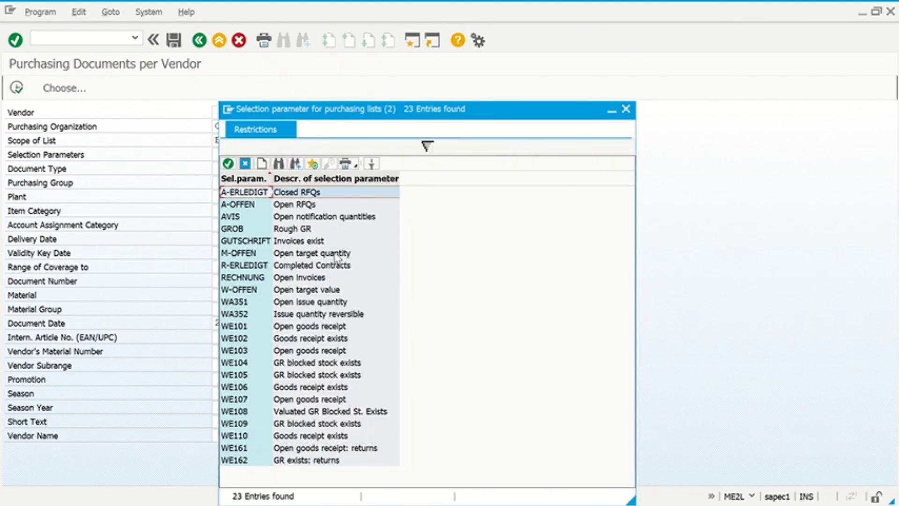
pyautogui.doubleClick(335, 253)
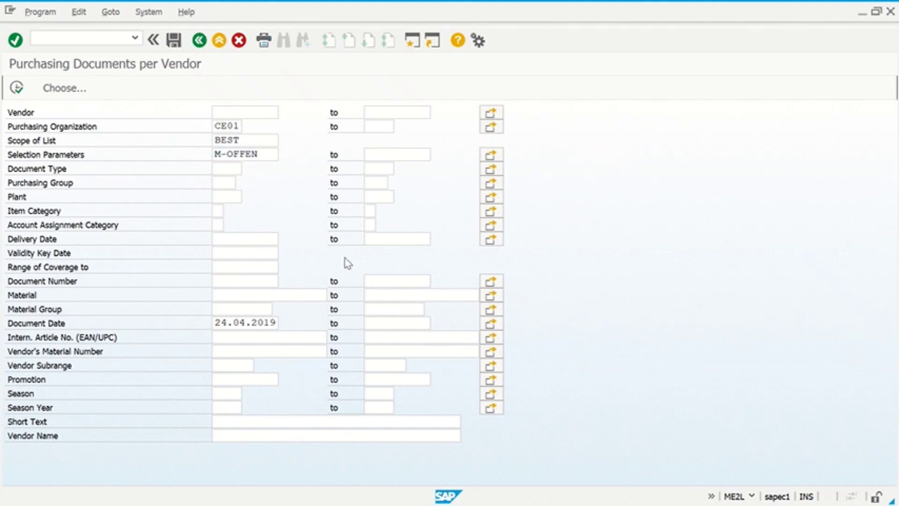
pyautogui.press('F4')
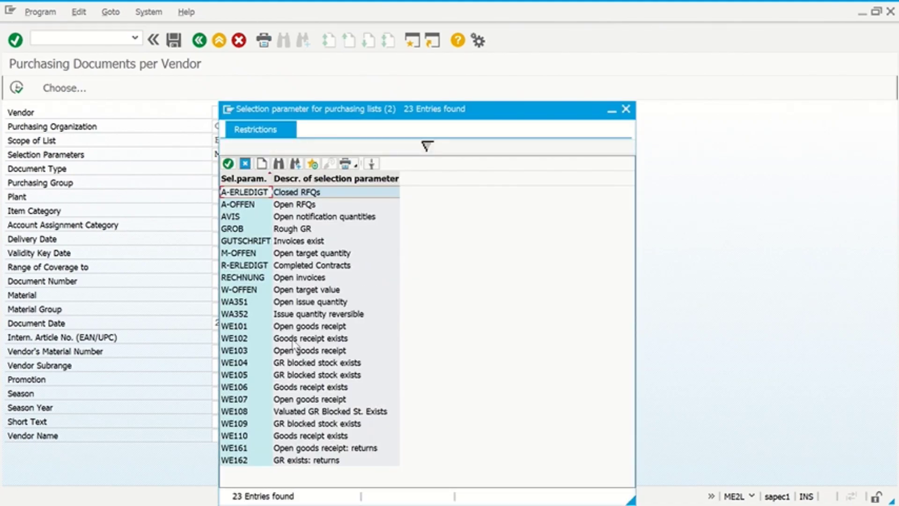
pyautogui.doubleClick(302, 326)
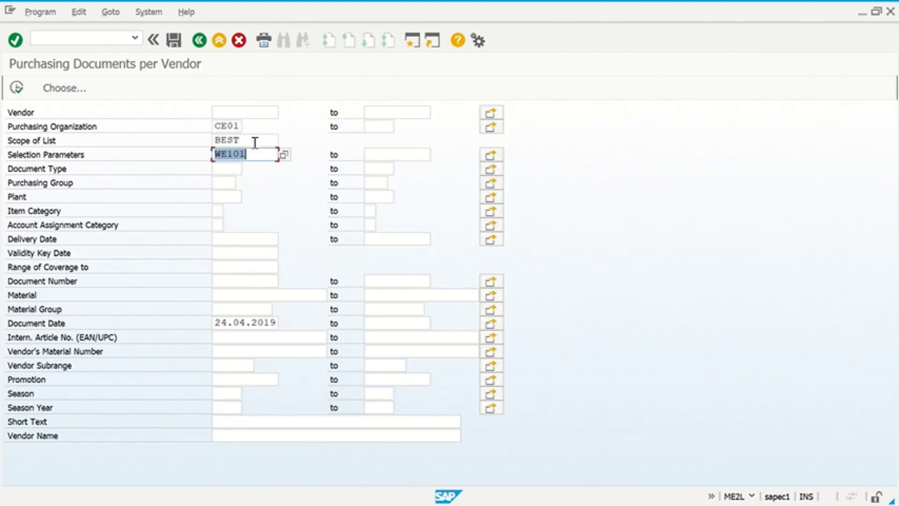
pyautogui.click(255, 141)
pyautogui.press('F4')
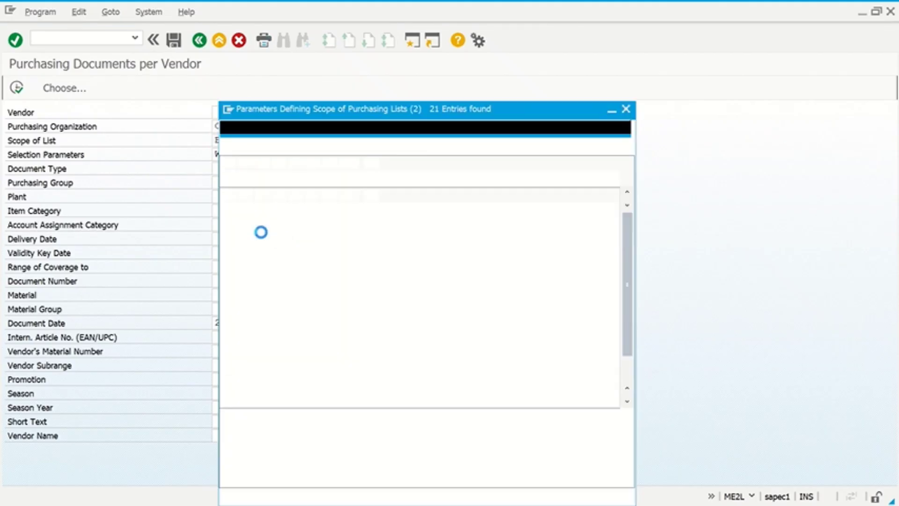
pyautogui.doubleClick(295, 204)
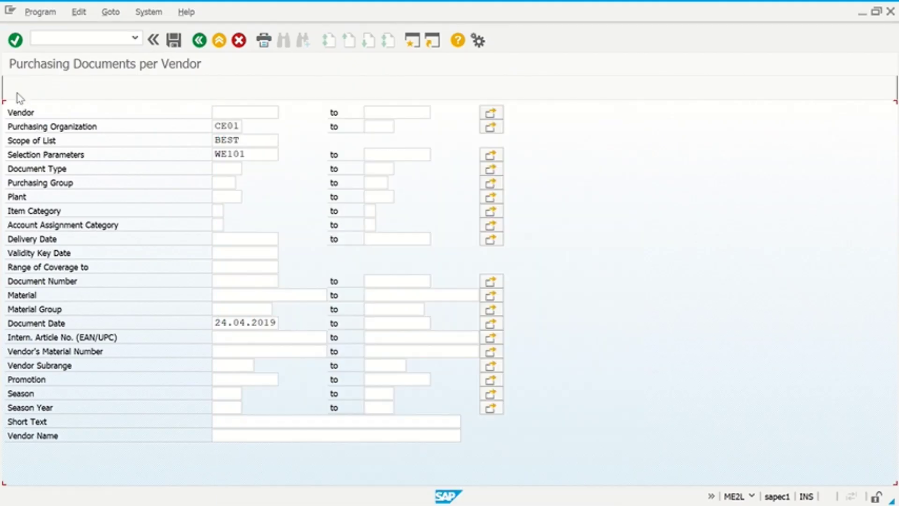
pyautogui.click(17, 89)
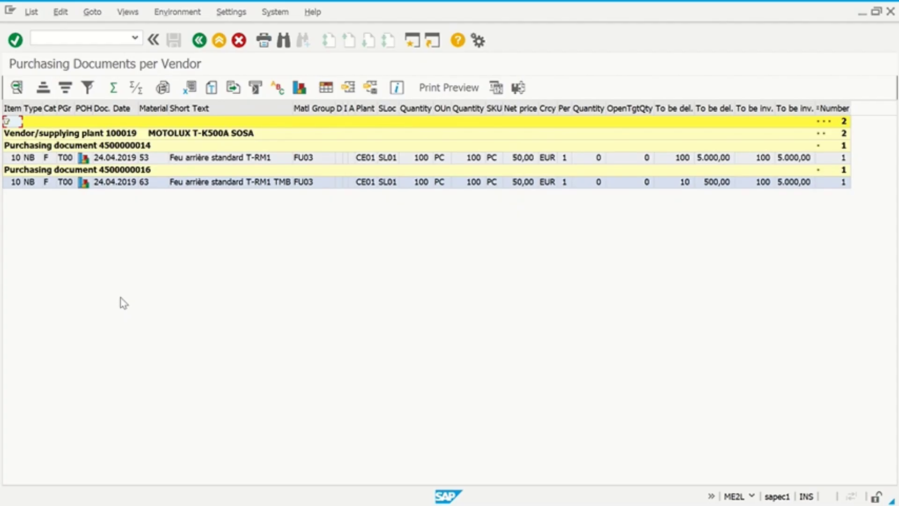
# - Go back from the ME2L result list to its selection screen
pyautogui.click(199, 40)
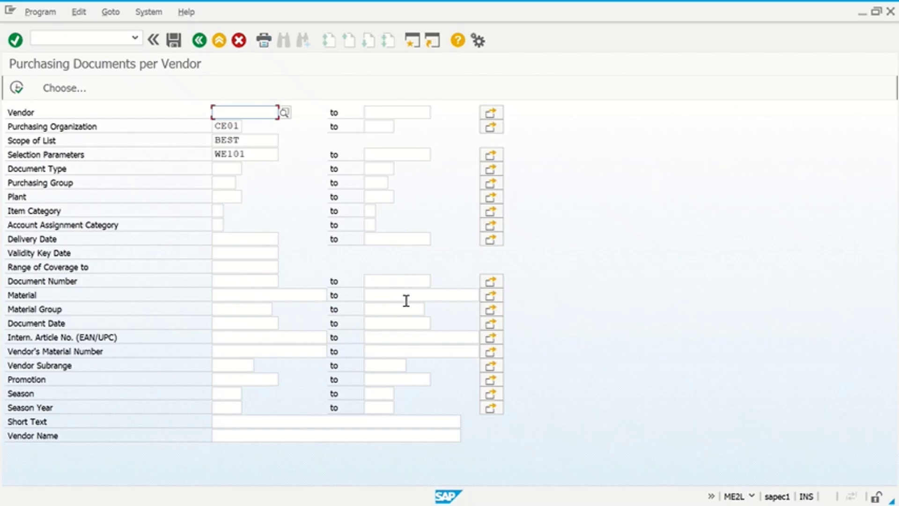
pyautogui.click(262, 154)
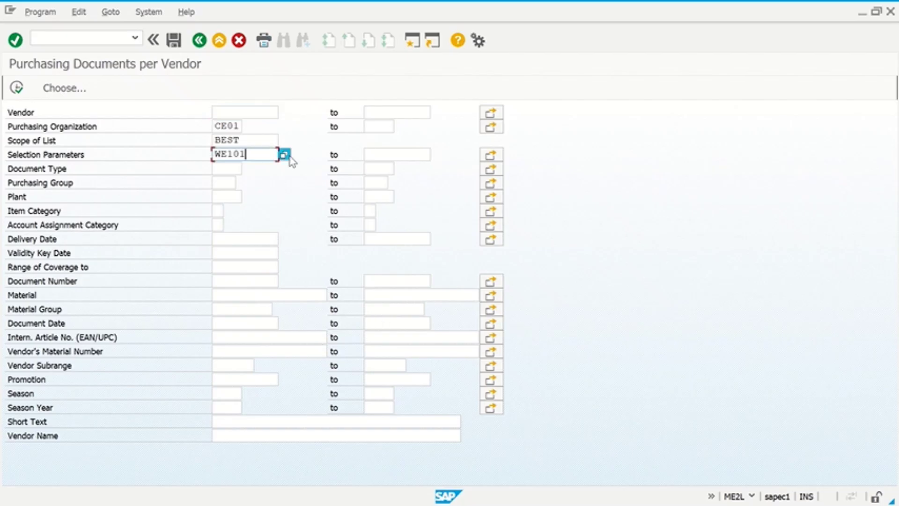
pyautogui.click(283, 154)
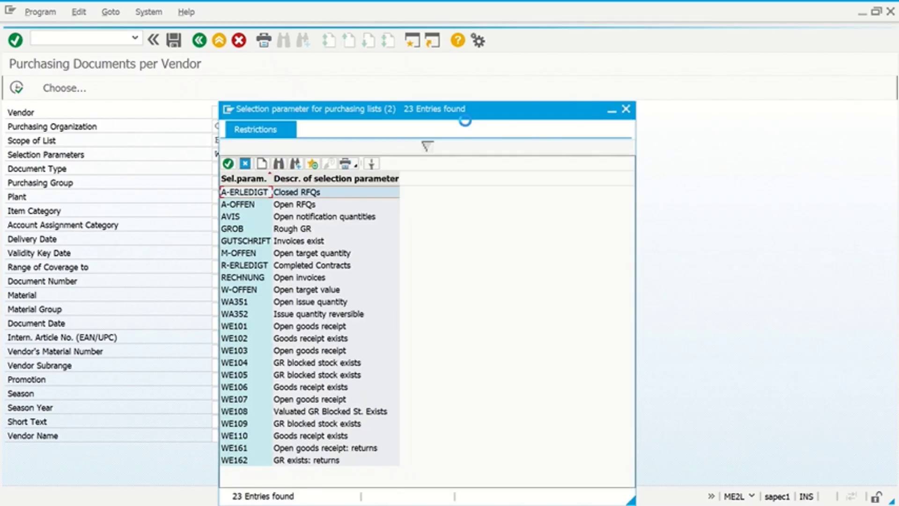
pyautogui.moveTo(472, 117); pyautogui.dragTo(537, 35)
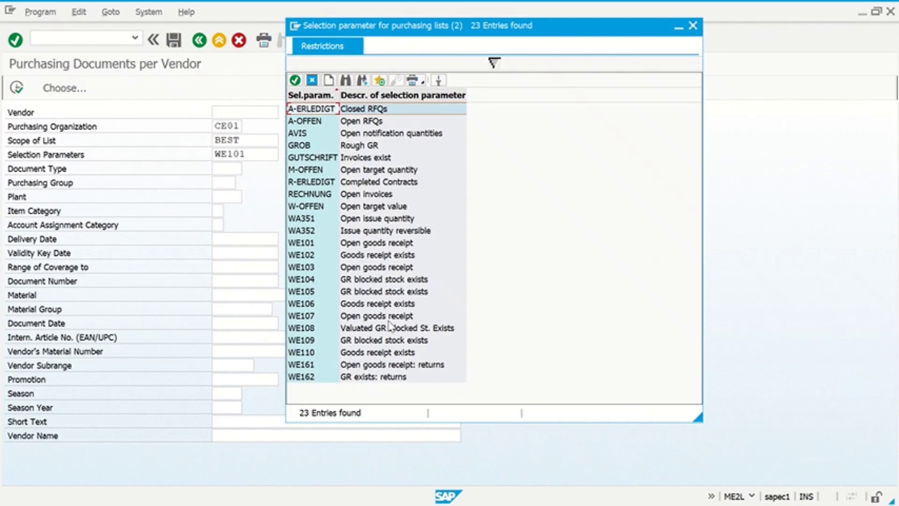
pyautogui.click(391, 243)
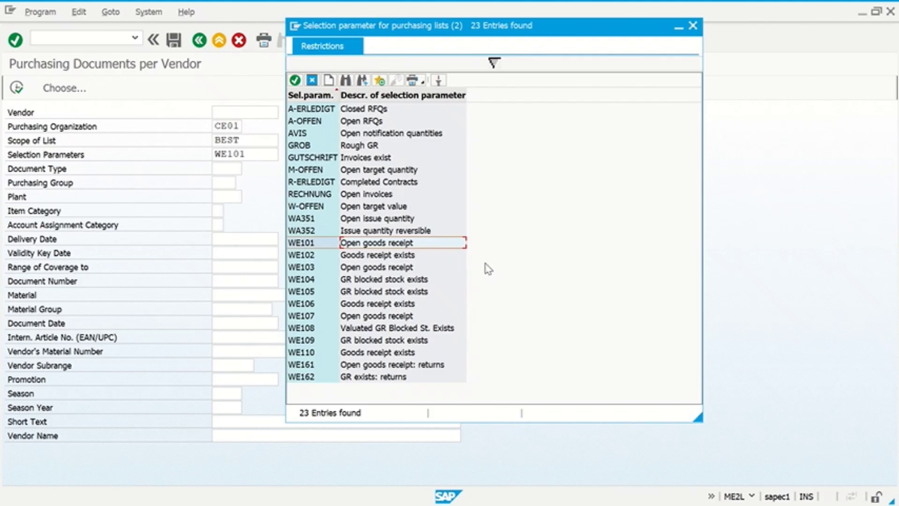
pyautogui.doubleClick(419, 244)
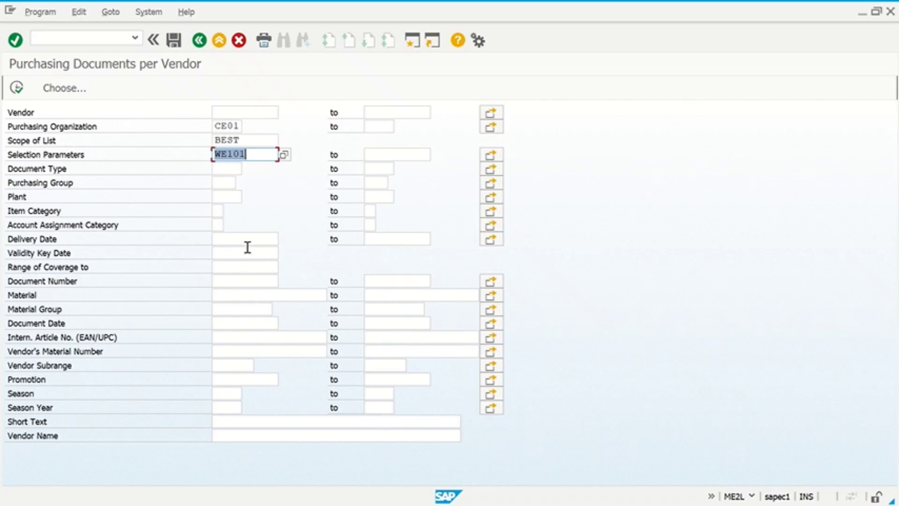
pyautogui.click(227, 323)
pyautogui.click(284, 326)
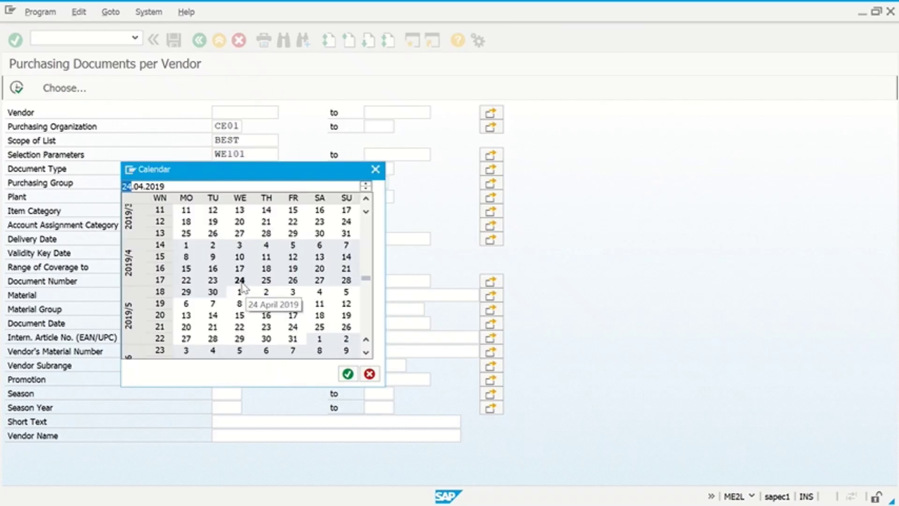
pyautogui.doubleClick(239, 280)
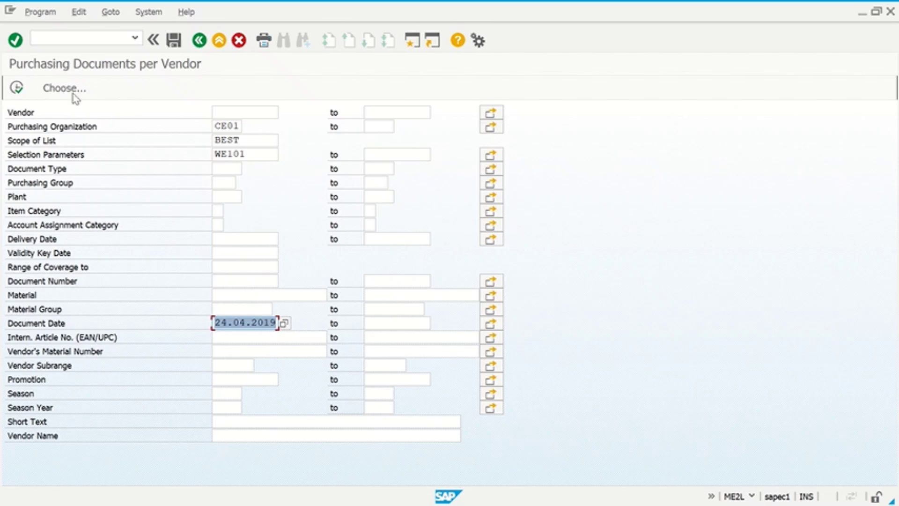
pyautogui.click(16, 88)
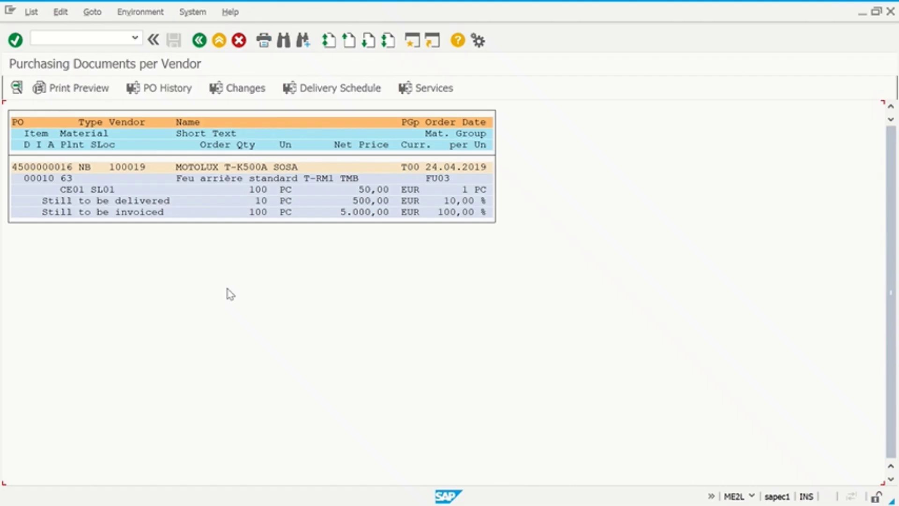
pyautogui.doubleClick(57, 165)
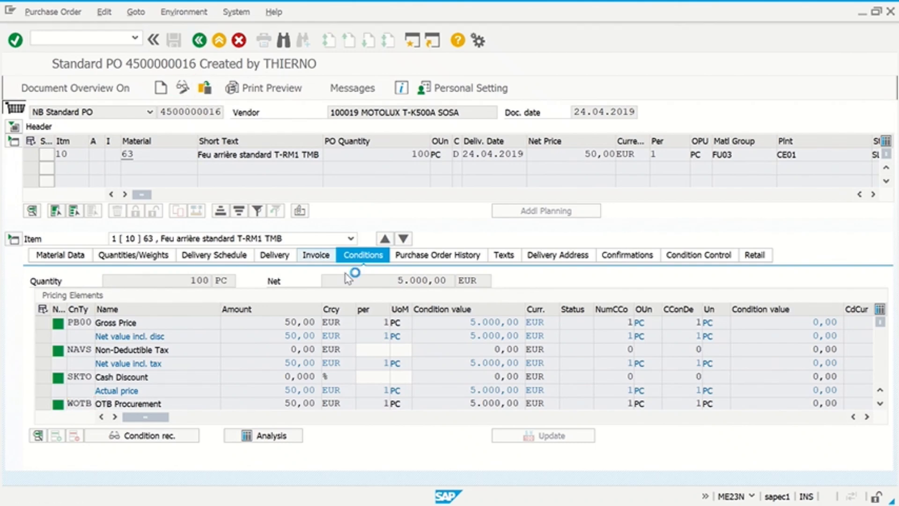
pyautogui.click(442, 255)
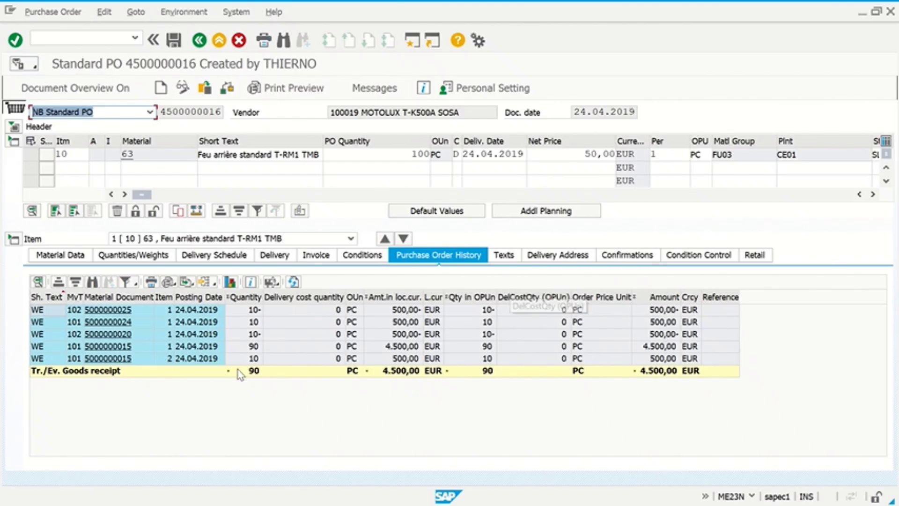
pyautogui.click(108, 347)
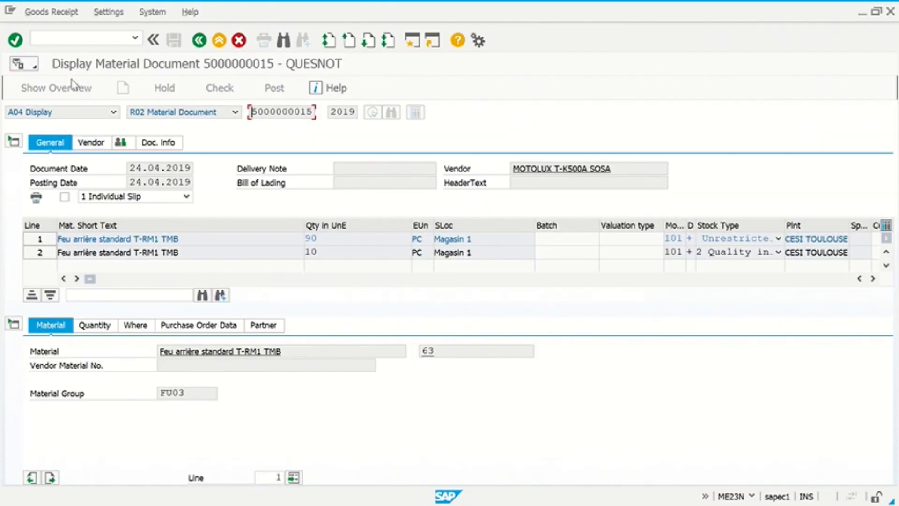
pyautogui.moveTo(253, 111); pyautogui.dragTo(353, 145)
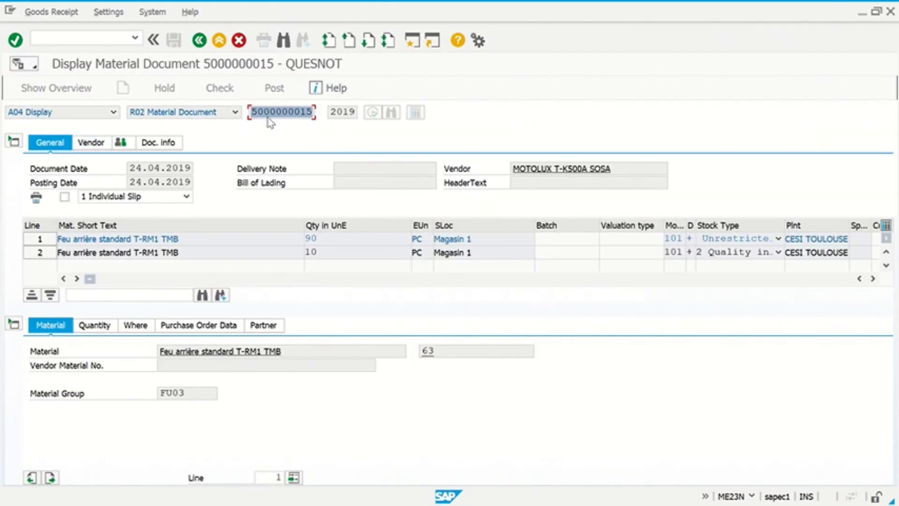
pyautogui.click(94, 36)
pyautogui.write('/NMIGO')
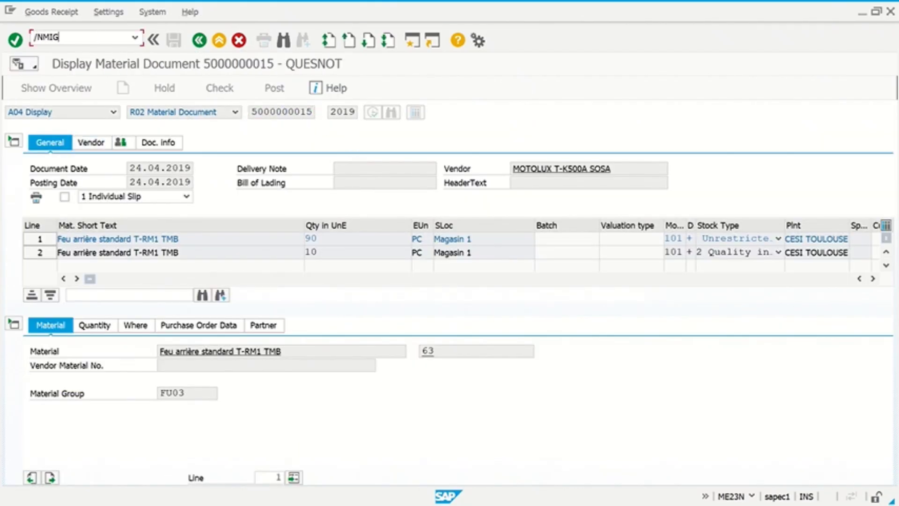
pyautogui.press('Return')
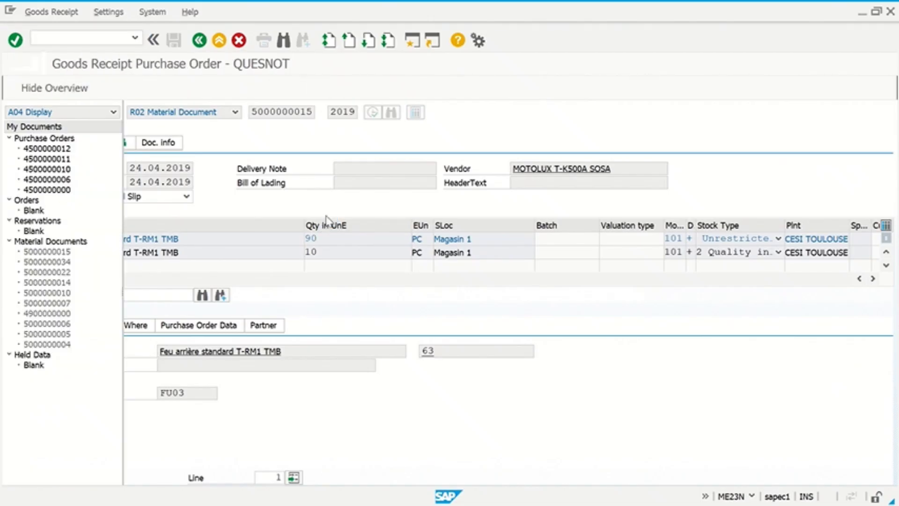
pyautogui.click(197, 117)
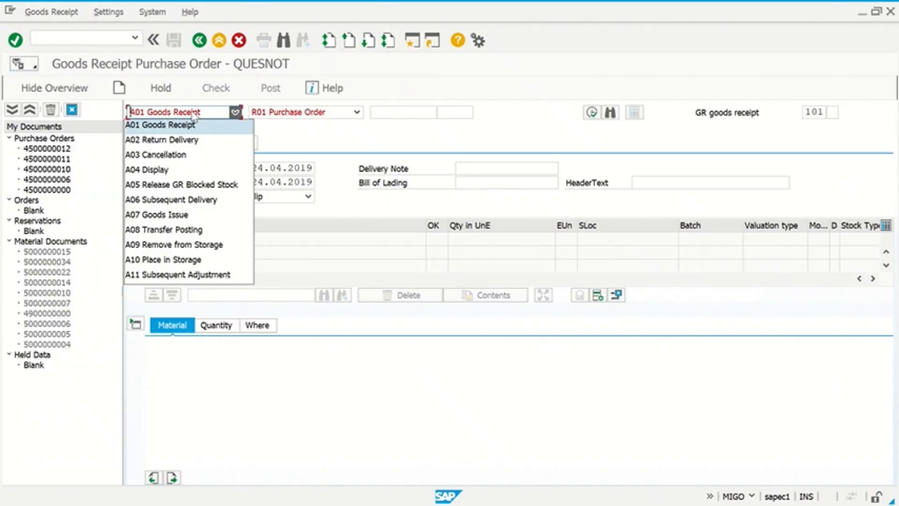
pyautogui.click(178, 154)
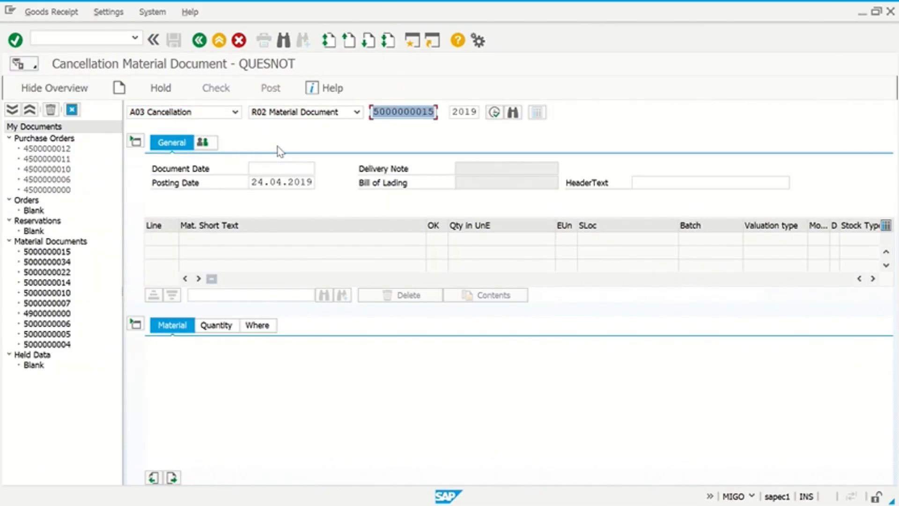
pyautogui.press('Return')
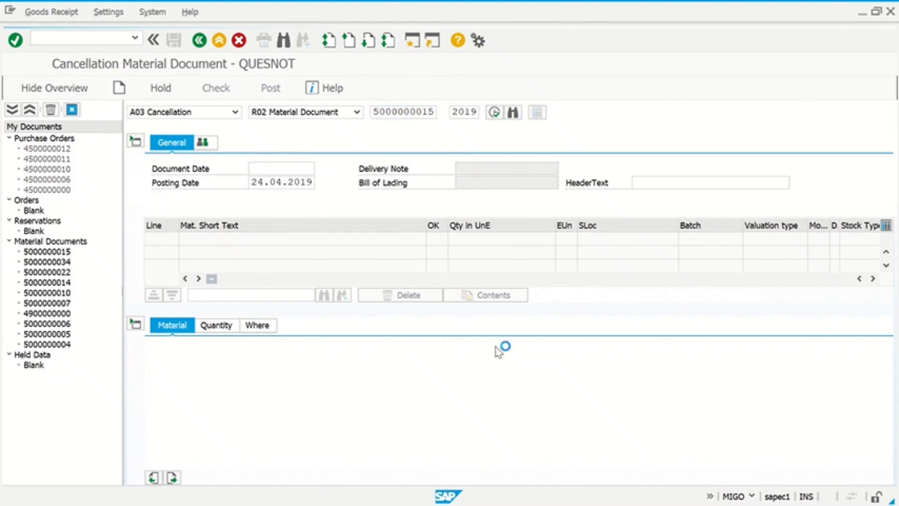
pyautogui.click(135, 323)
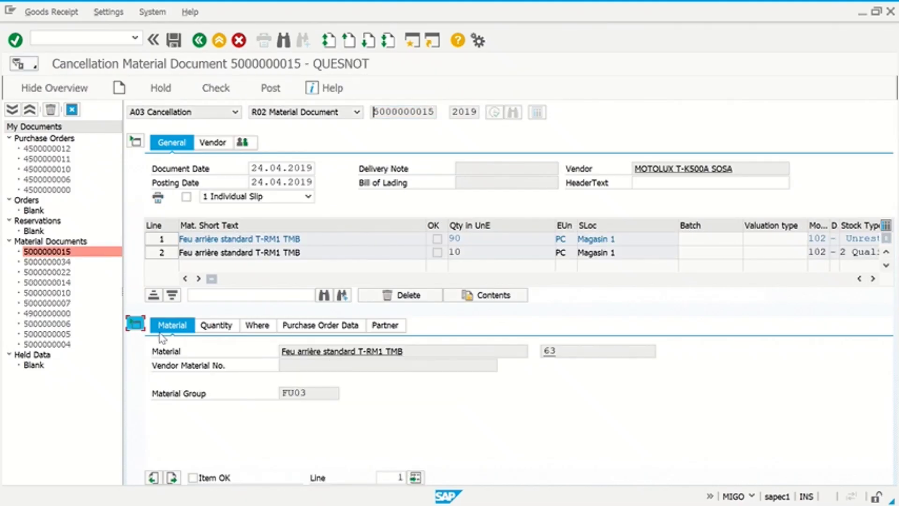
pyautogui.press('space')
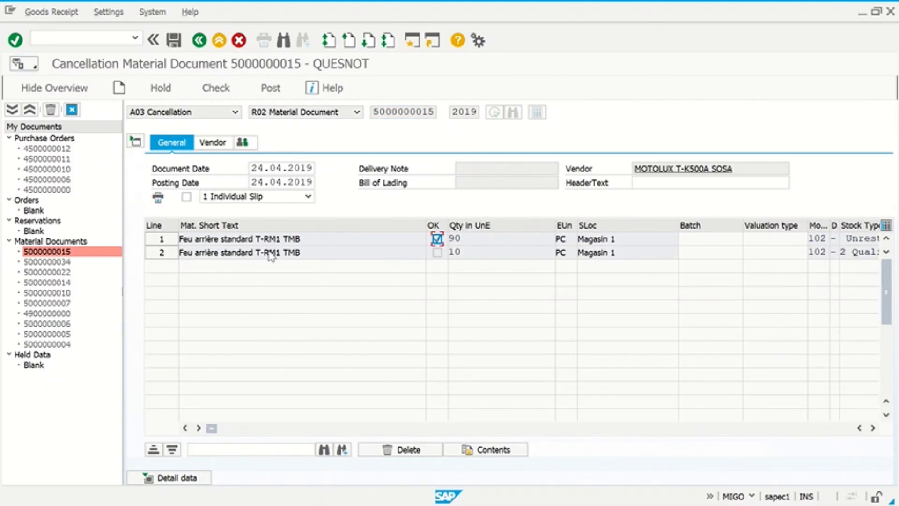
pyautogui.click(173, 40)
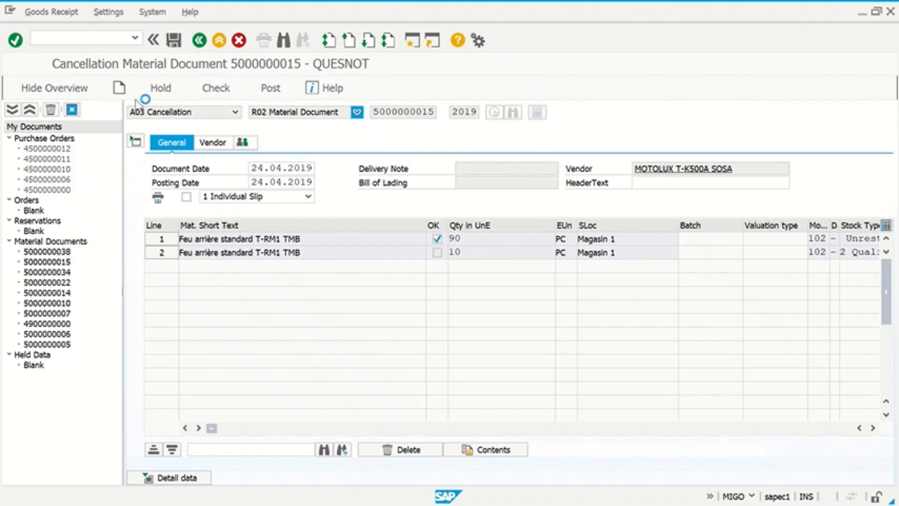
pyautogui.write('/nmigo')
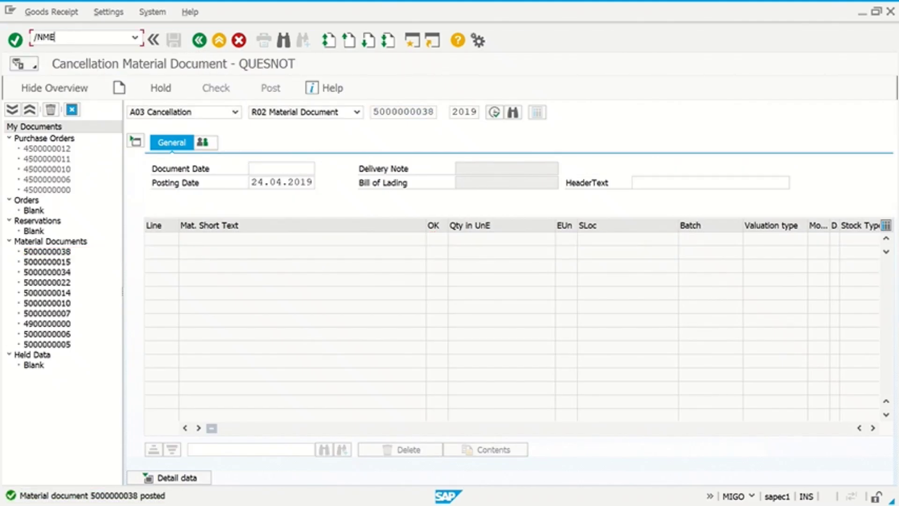
pyautogui.press('Return')
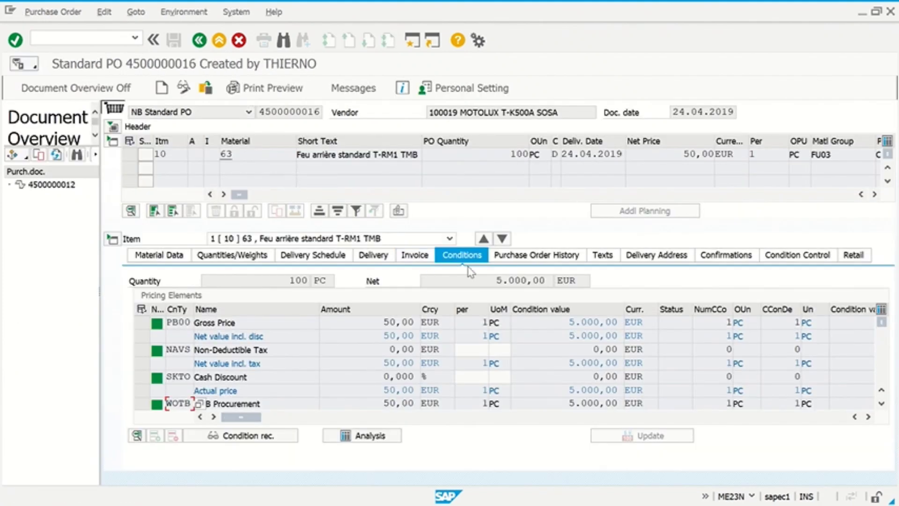
pyautogui.click(516, 259)
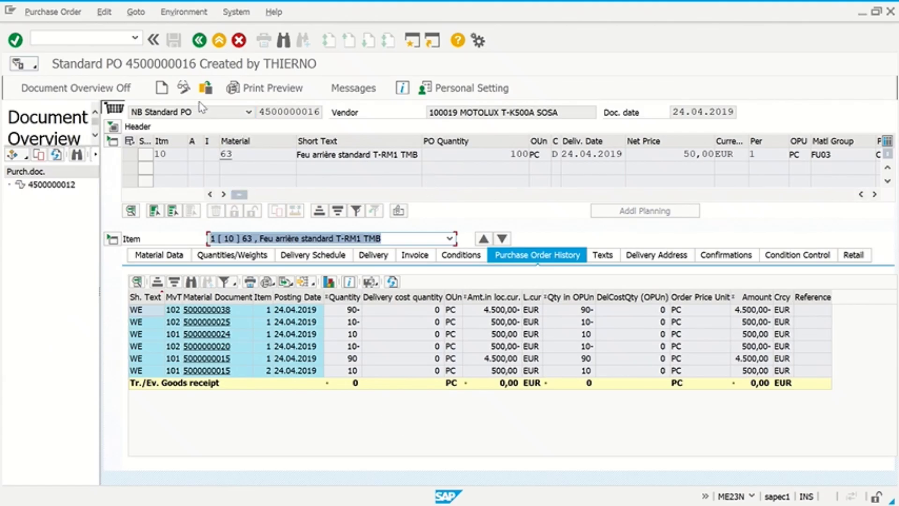
pyautogui.click(183, 89)
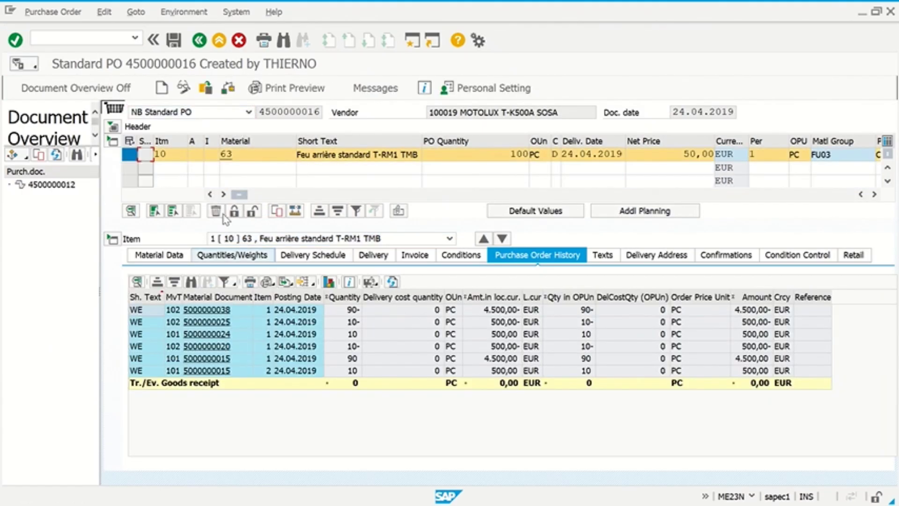
pyautogui.click(216, 210)
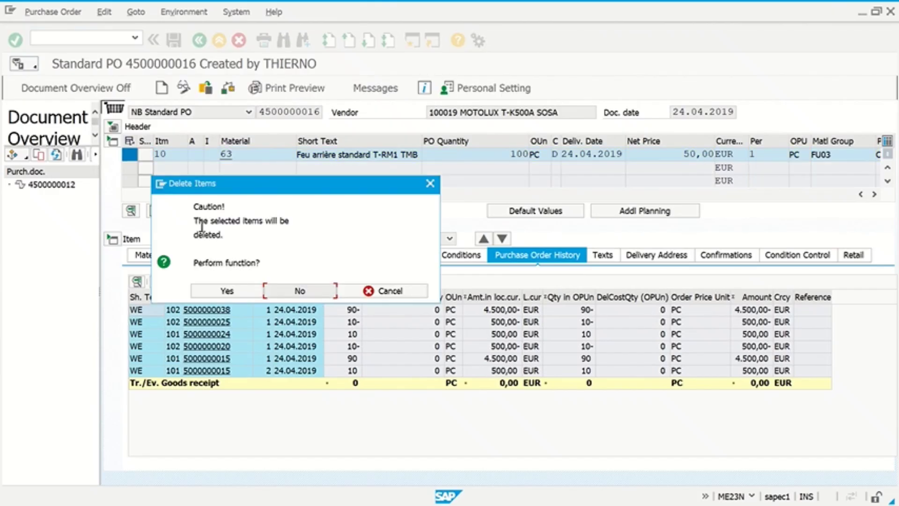
pyautogui.click(226, 291)
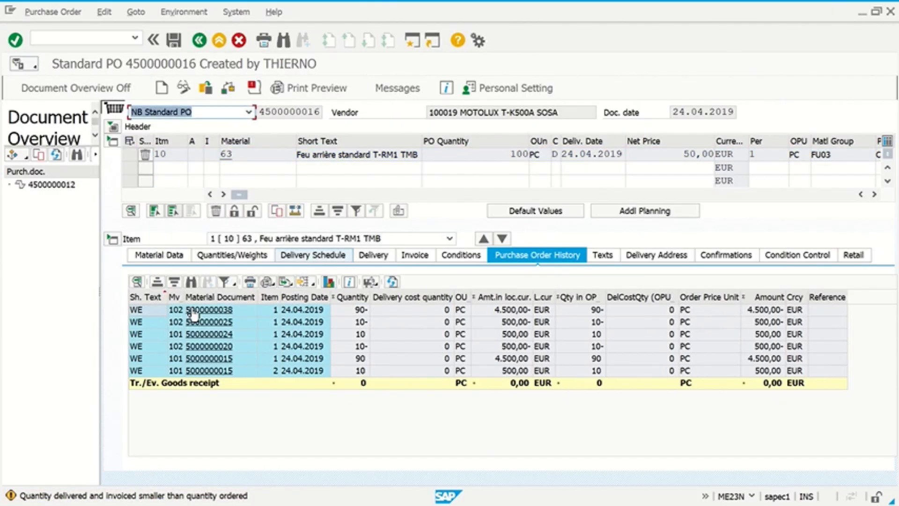
pyautogui.click(174, 41)
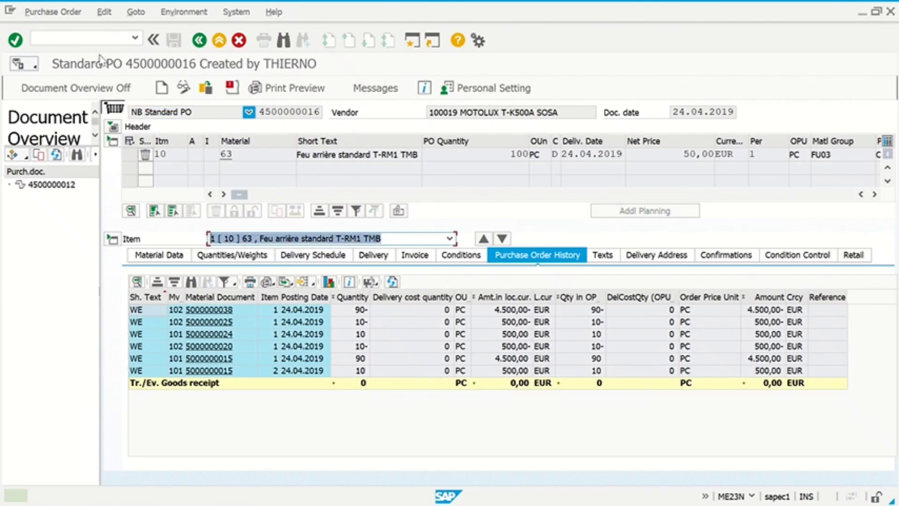
# - Open the Purchasing Documents per Vendor report with /NME2L
pyautogui.click(90, 38)
pyautogui.write('/NME2')
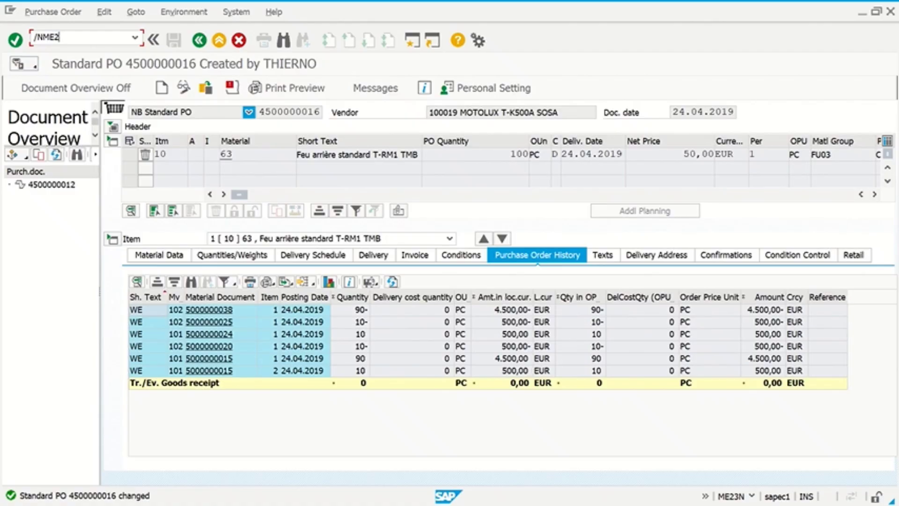
pyautogui.write('L')
pyautogui.press('Return')
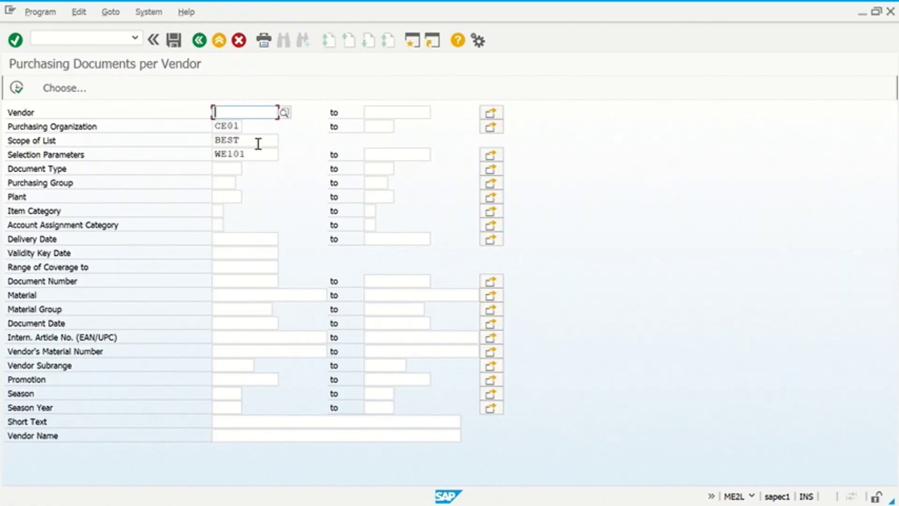
# - Set Scope of List to ALV and Document Date to 24.04.2019 for the CE01/WE101 search
pyautogui.click(261, 142)
pyautogui.click(286, 142)
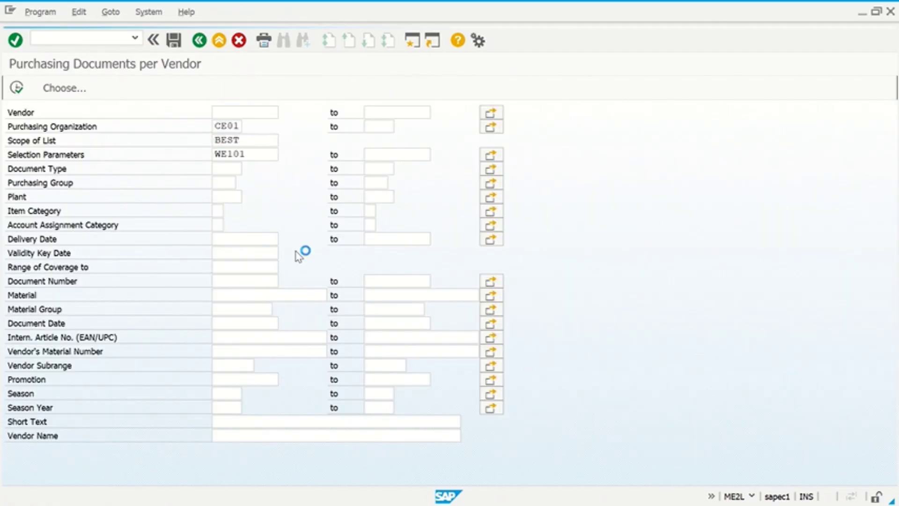
pyautogui.click(309, 205)
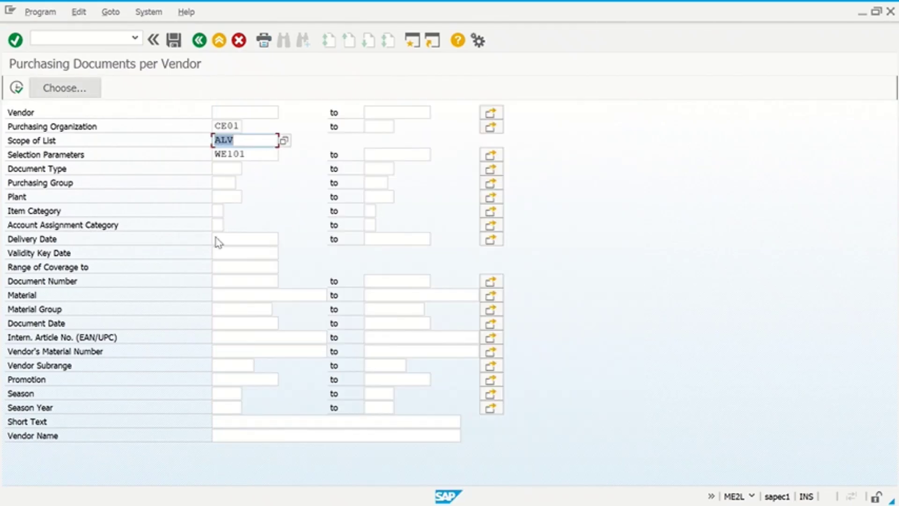
pyautogui.click(241, 323)
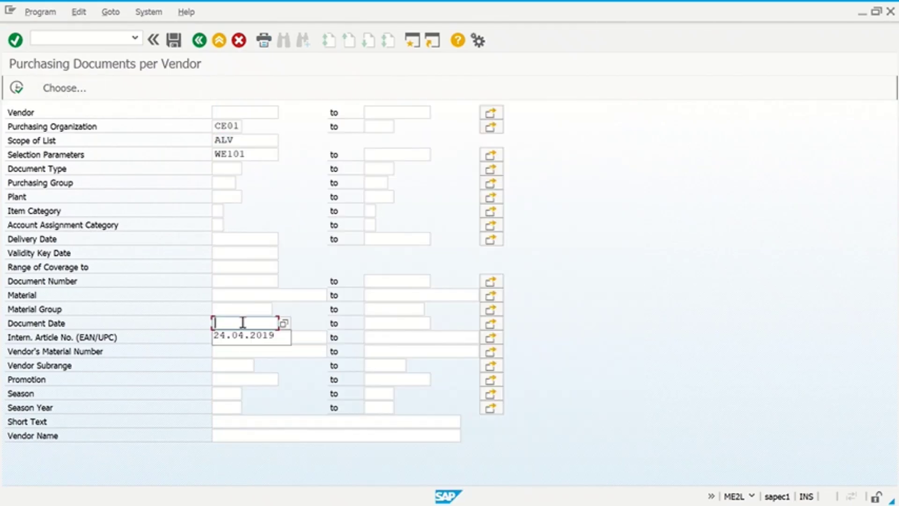
pyautogui.click(243, 335)
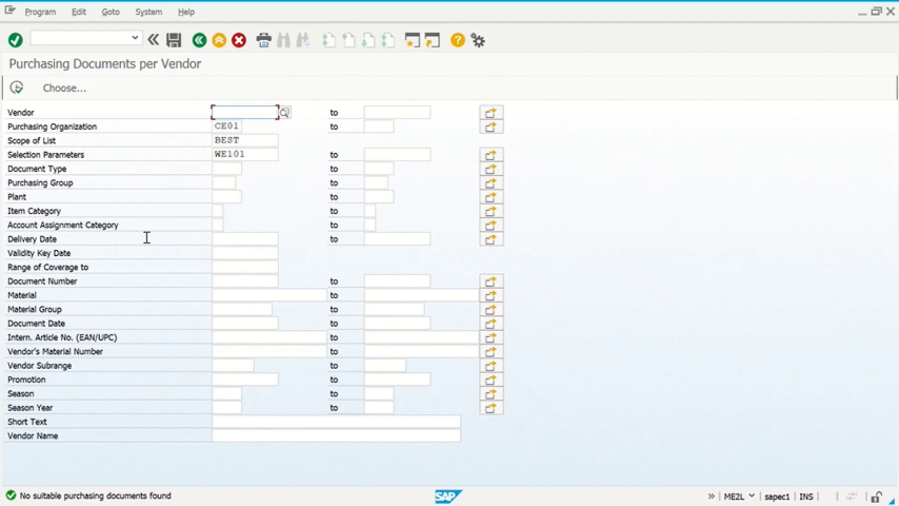
pyautogui.click(74, 37)
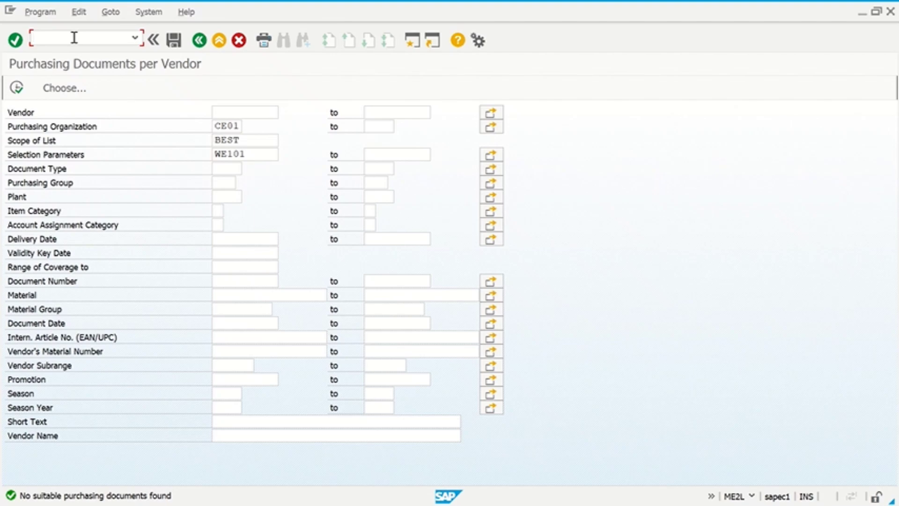
pyautogui.write('/NME23N')
pyautogui.press('Return')
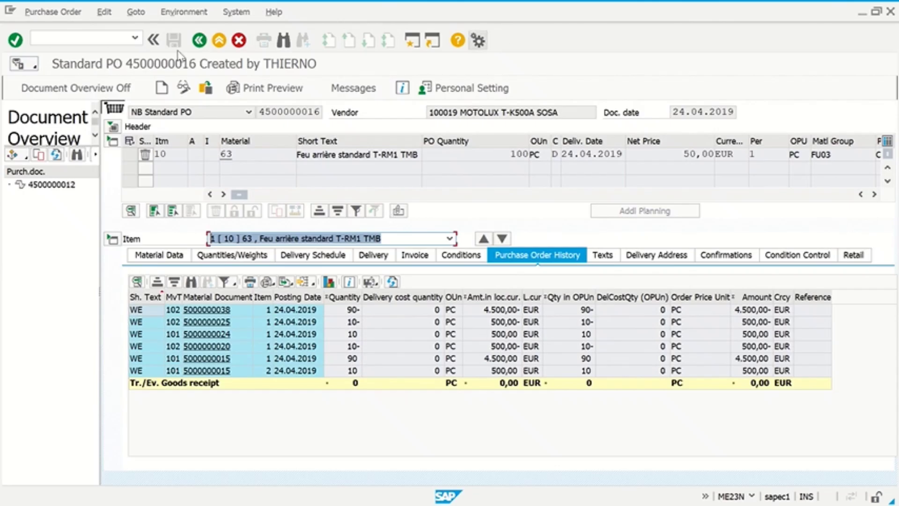
pyautogui.click(111, 127)
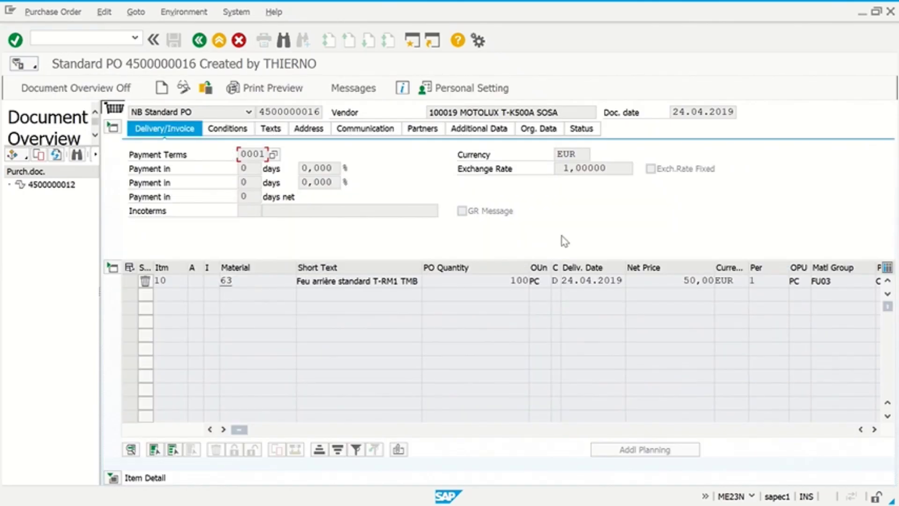
pyautogui.click(539, 134)
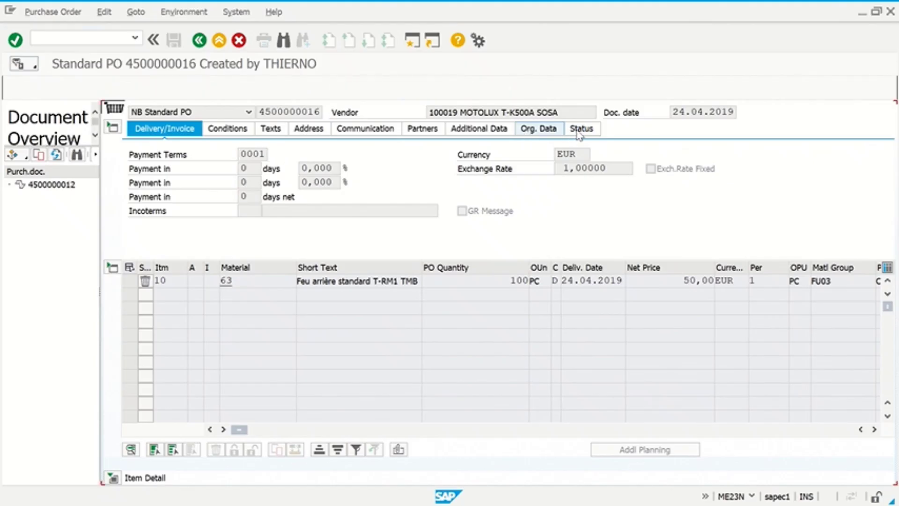
pyautogui.click(580, 132)
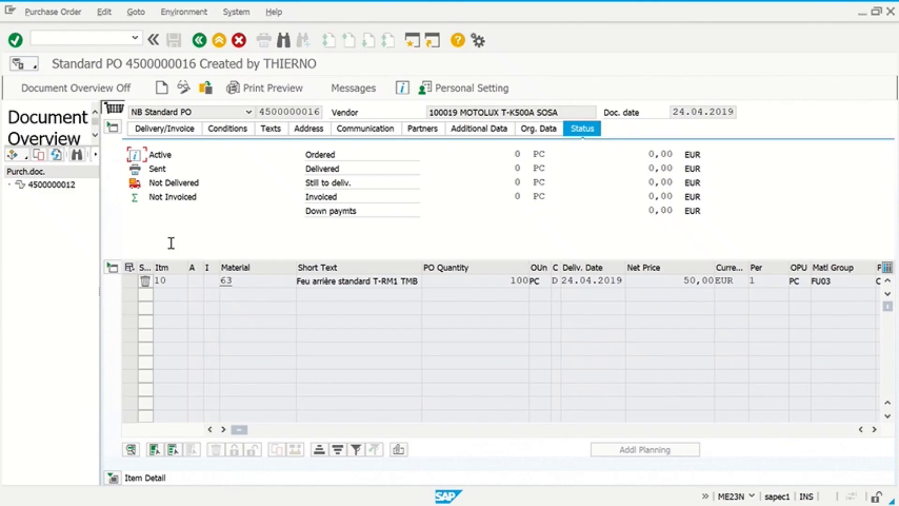
# - Select item 10 and request its change history via Environment > Item Changes
pyautogui.click(127, 282)
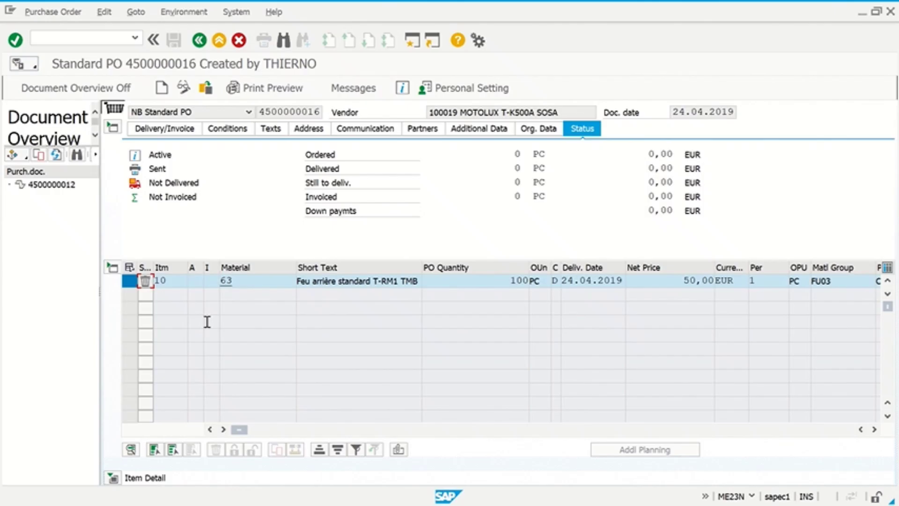
pyautogui.click(182, 12)
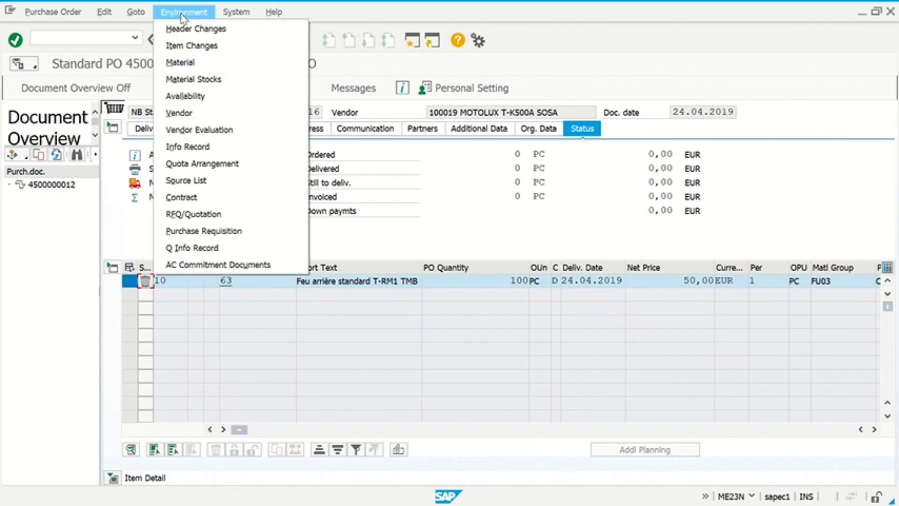
pyautogui.click(199, 47)
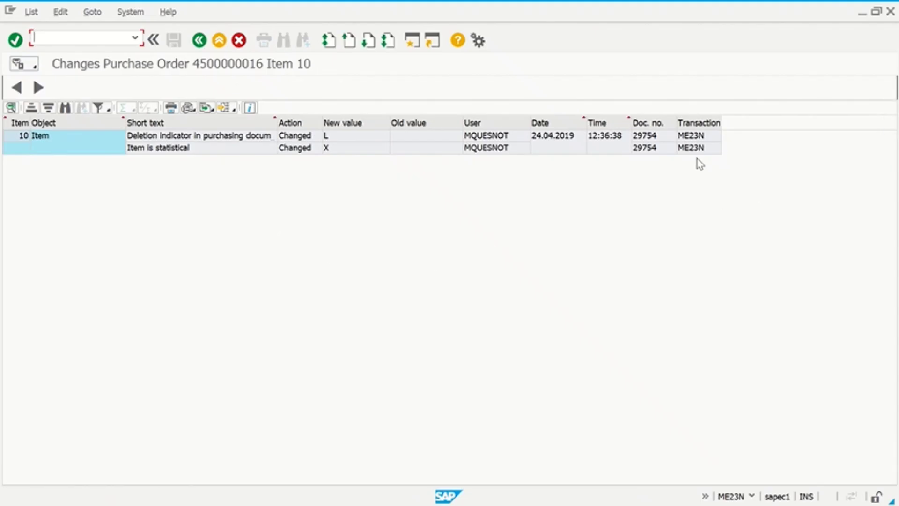
# - Inspect the first change record's user, old value and new deletion indicator value L
pyautogui.click(484, 137)
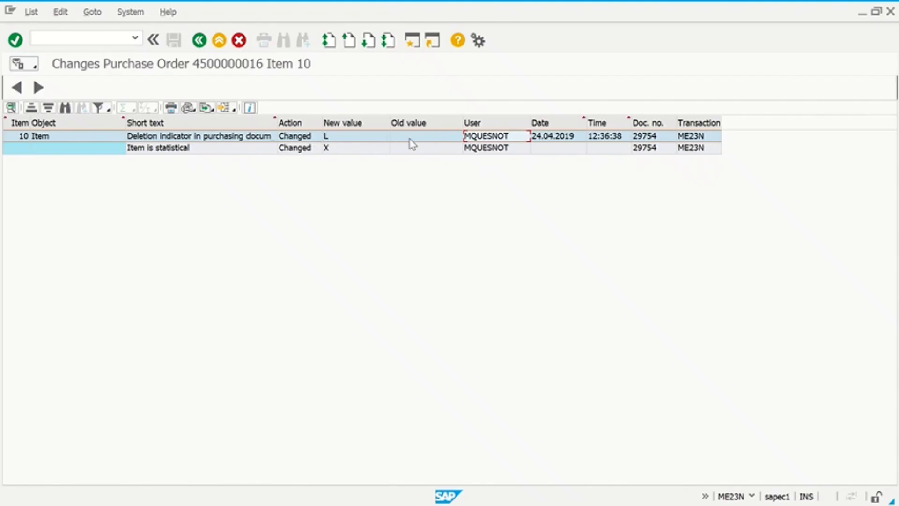
pyautogui.click(425, 139)
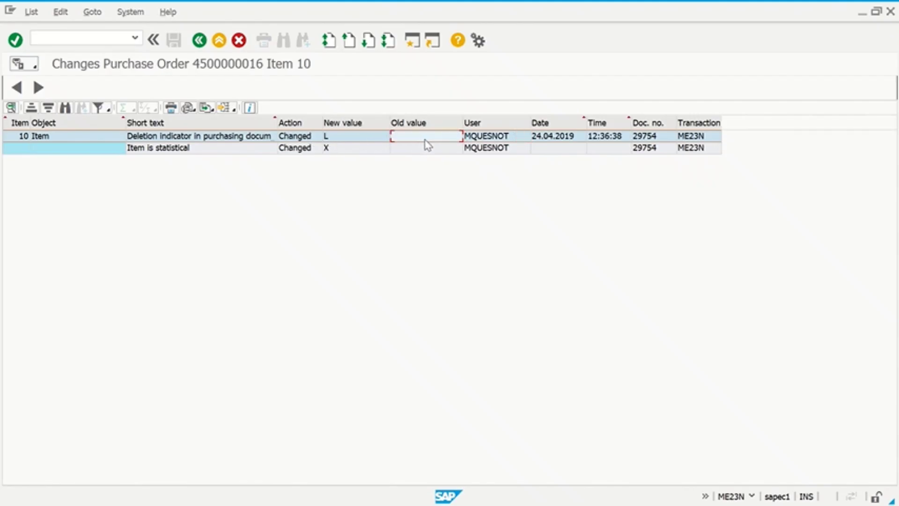
pyautogui.click(349, 137)
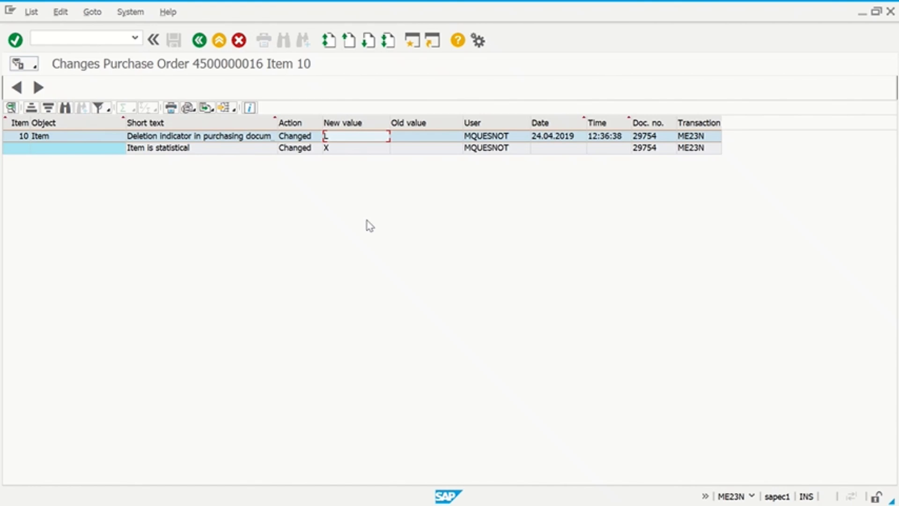
pyautogui.click(92, 36)
# - Try the nonexistent transaction codes AUT10S and AUT10_S
pyautogui.write('/NAUT10S')
pyautogui.press('Return')
pyautogui.write('AUT')
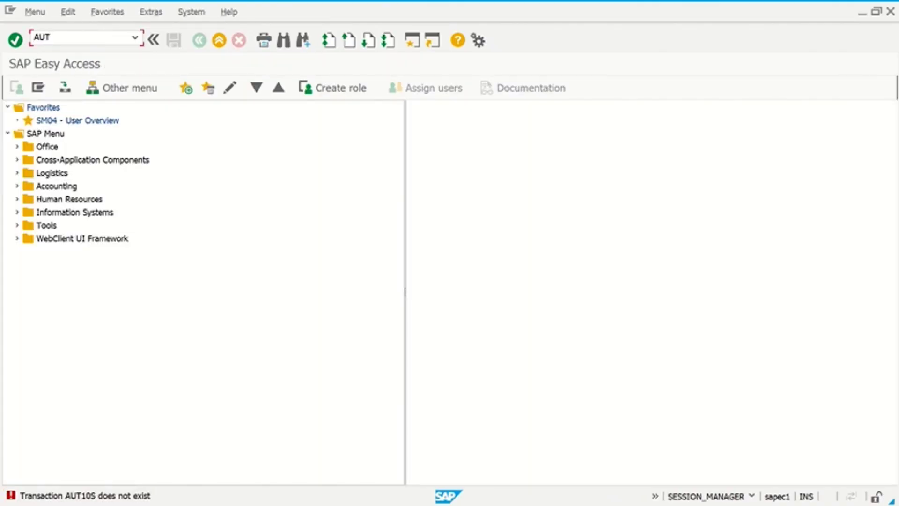
pyautogui.write('10_S')
pyautogui.press('Return')
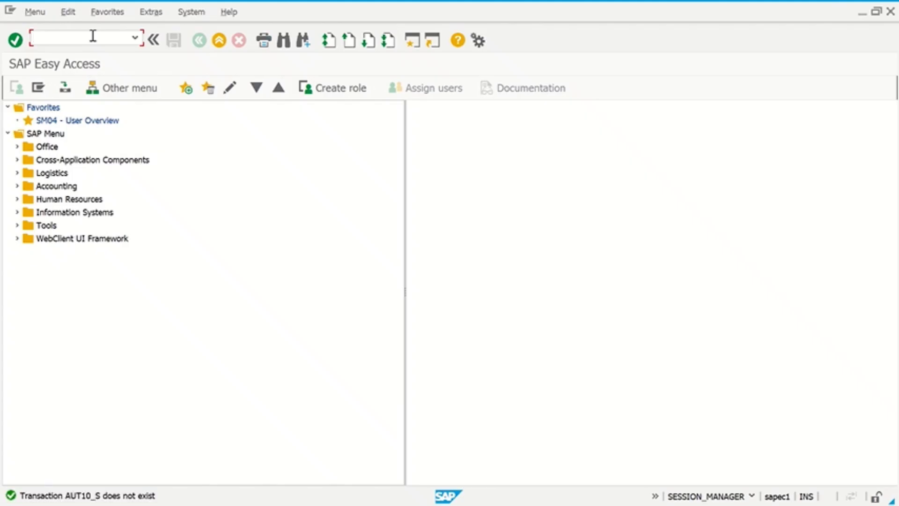
# - Search table TSTC in SE16N for transaction codes AUT10*, finding AUT10
pyautogui.write('SE16N')
pyautogui.press('Return')
pyautogui.write('TSTC')
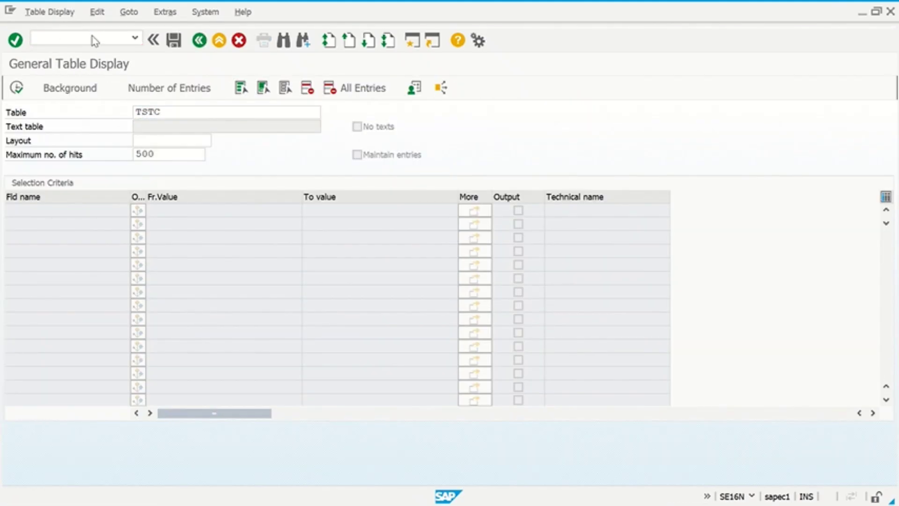
pyautogui.press('Return')
pyautogui.click(210, 213)
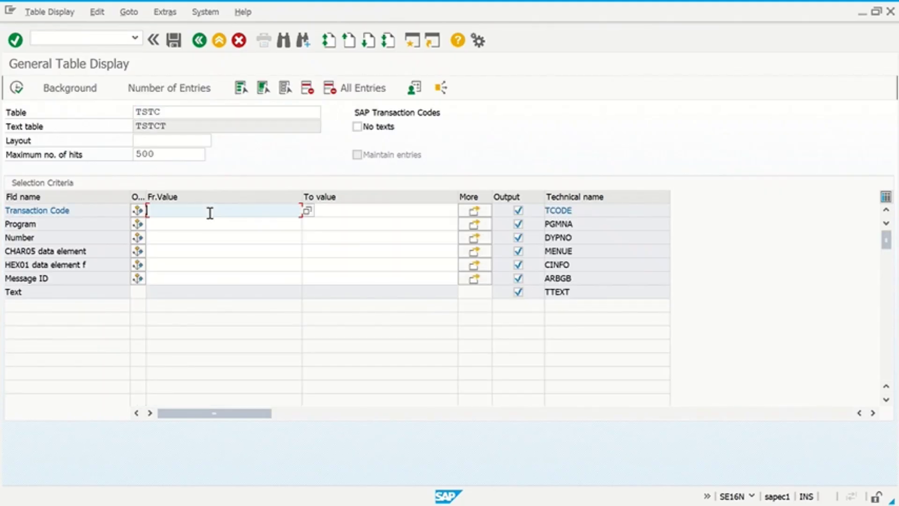
pyautogui.write('AUT10*')
pyautogui.click(16, 88)
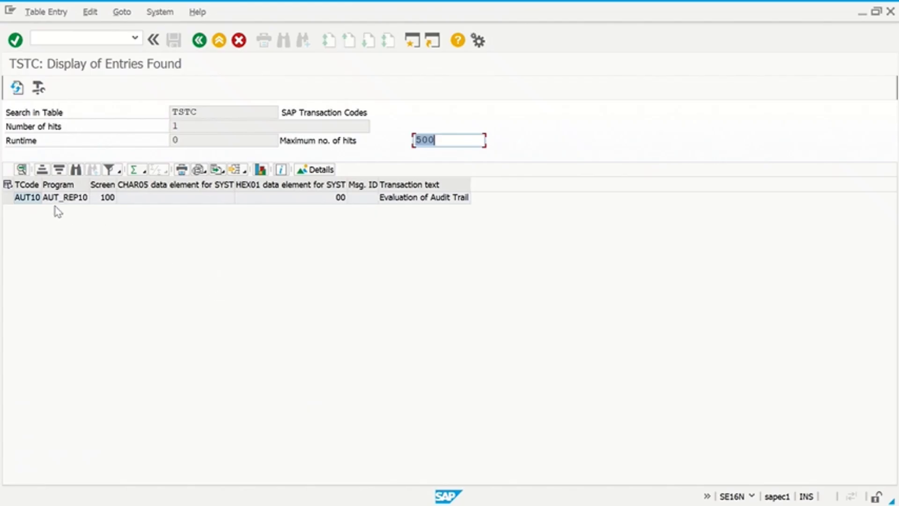
pyautogui.click(35, 200)
# - Leave the TSTC results and launch transaction AUT10
pyautogui.click(52, 38)
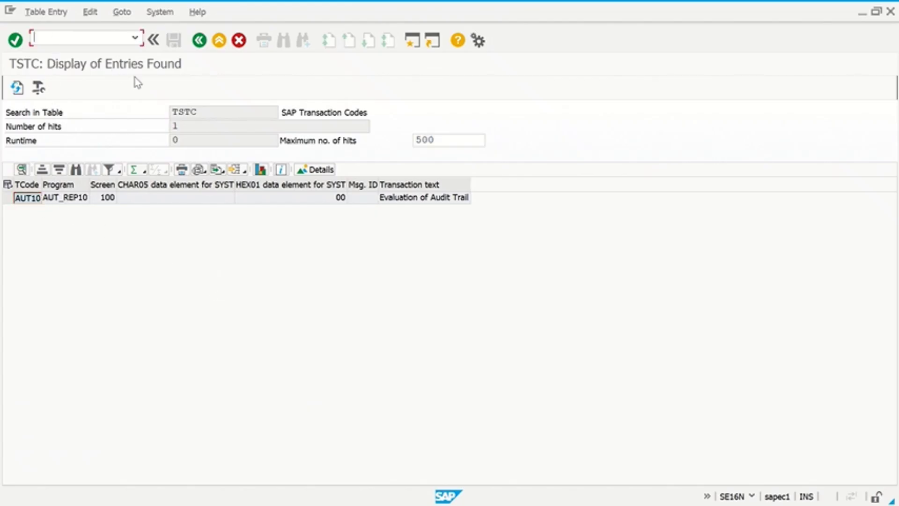
pyautogui.click(199, 42)
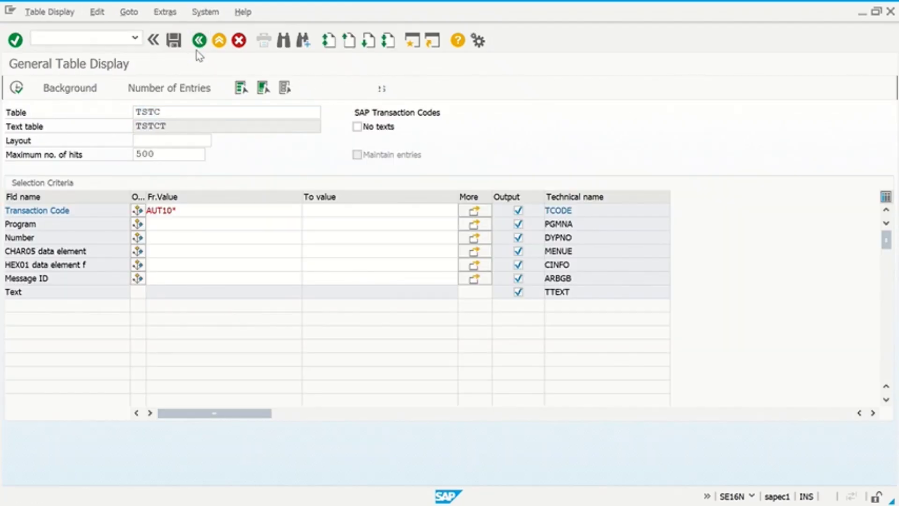
pyautogui.click(199, 41)
pyautogui.write('AUT10')
pyautogui.press('Return')
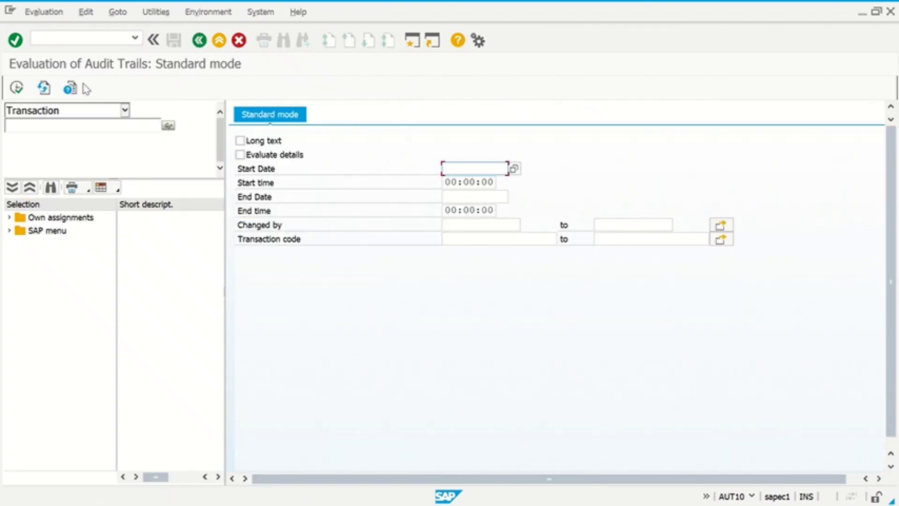
# - Execute the audit trail evaluation in enhancement mode despite the warning, finding no table logs
pyautogui.click(71, 89)
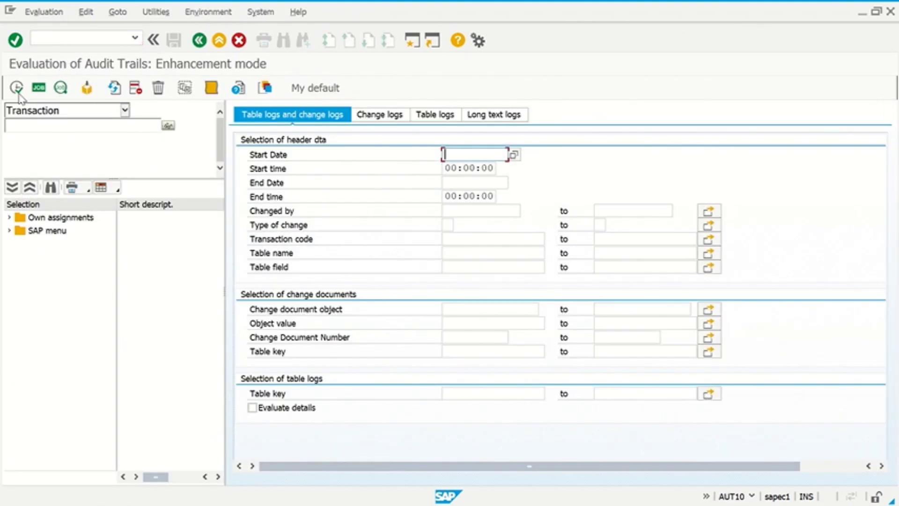
pyautogui.click(16, 87)
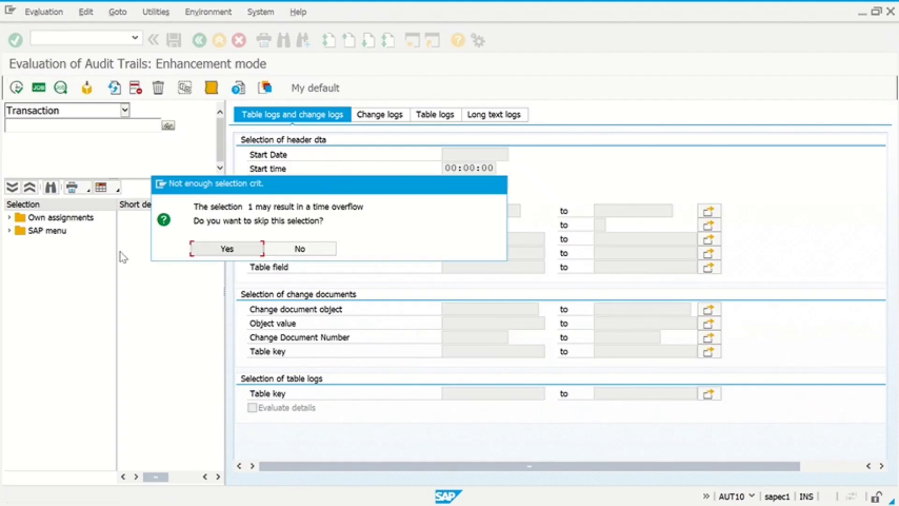
pyautogui.click(227, 250)
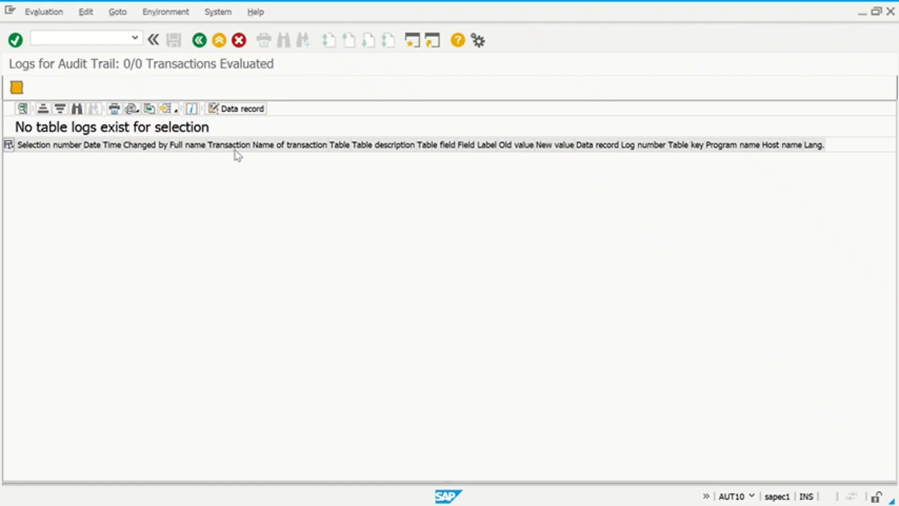
pyautogui.click(199, 40)
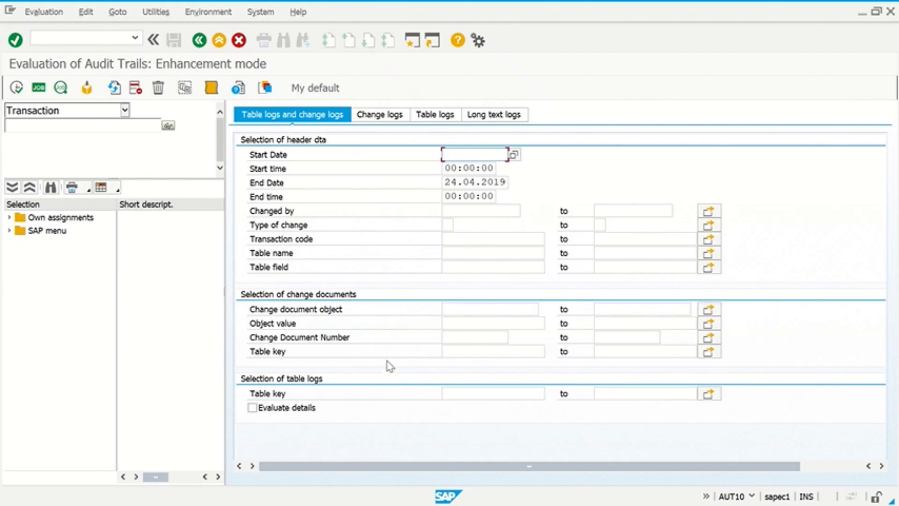
pyautogui.press('super+Tab')
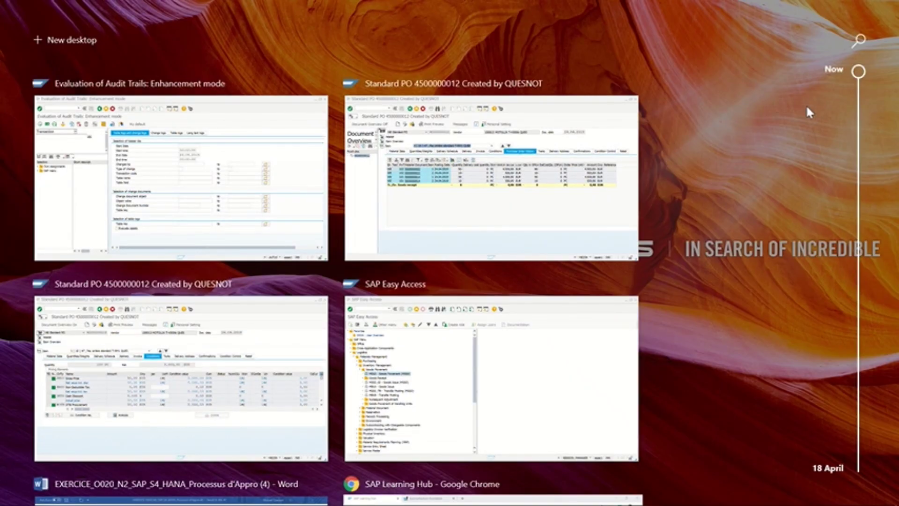
# - Search Google in Chrome for 'AUT10 AUDIT TRAIL', skim the results, and return to SAP
pyautogui.moveTo(859, 75); pyautogui.dragTo(866, 113)
pyautogui.click(539, 374)
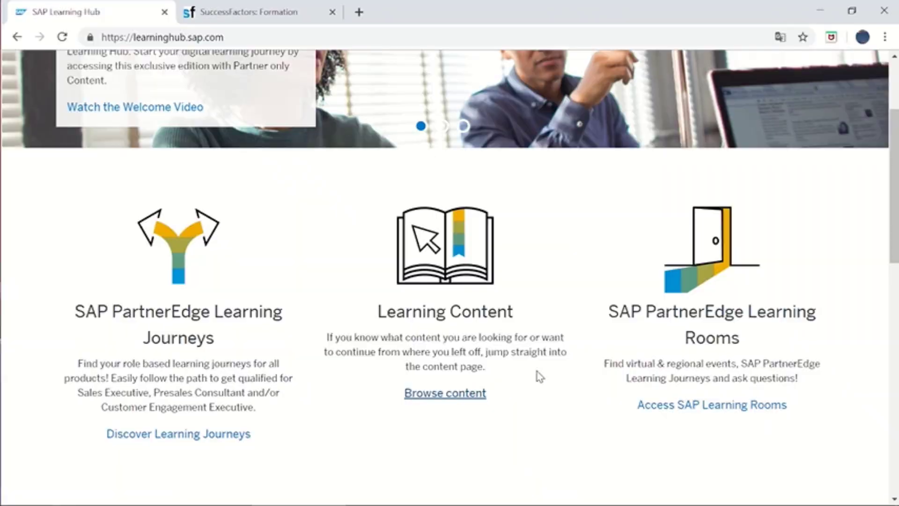
pyautogui.click(221, 38)
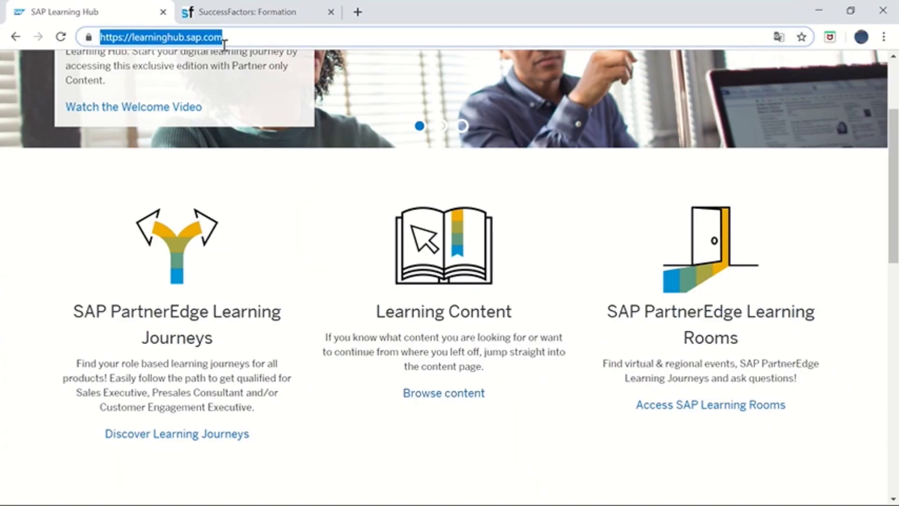
pyautogui.write('AUT10')
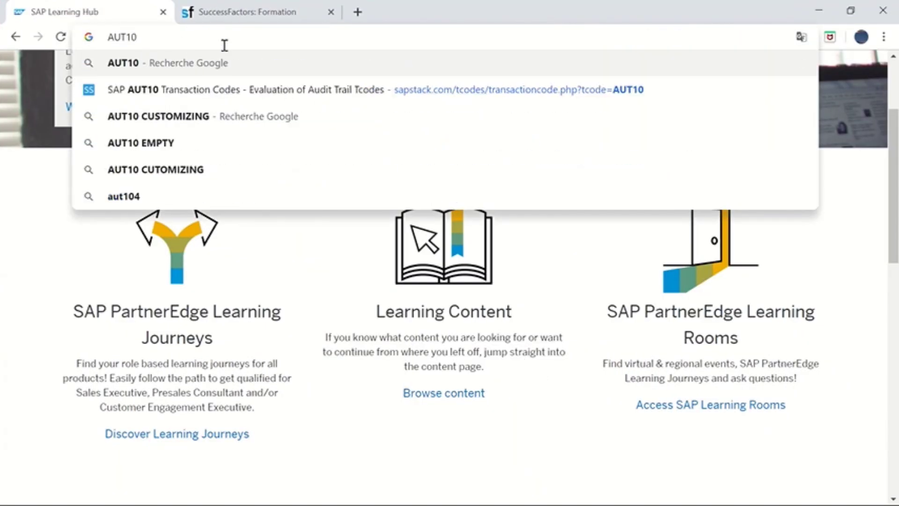
pyautogui.write(' AUDIT TRAIL')
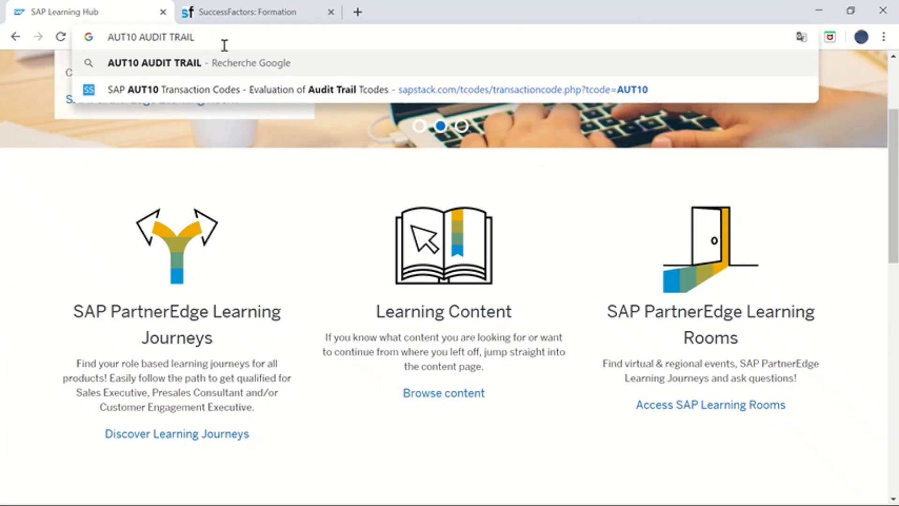
pyautogui.press('Return')
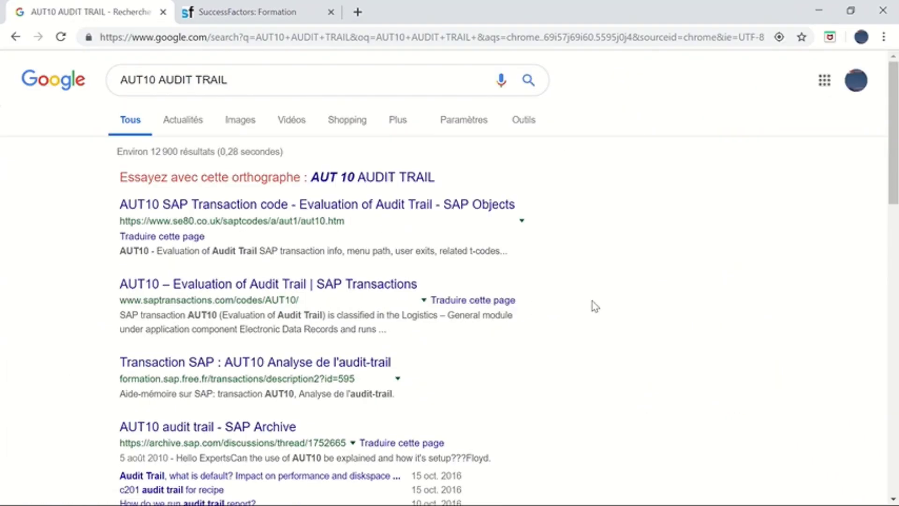
pyautogui.scroll(-2, 592, 305)
pyautogui.scroll(-3, 594, 306)
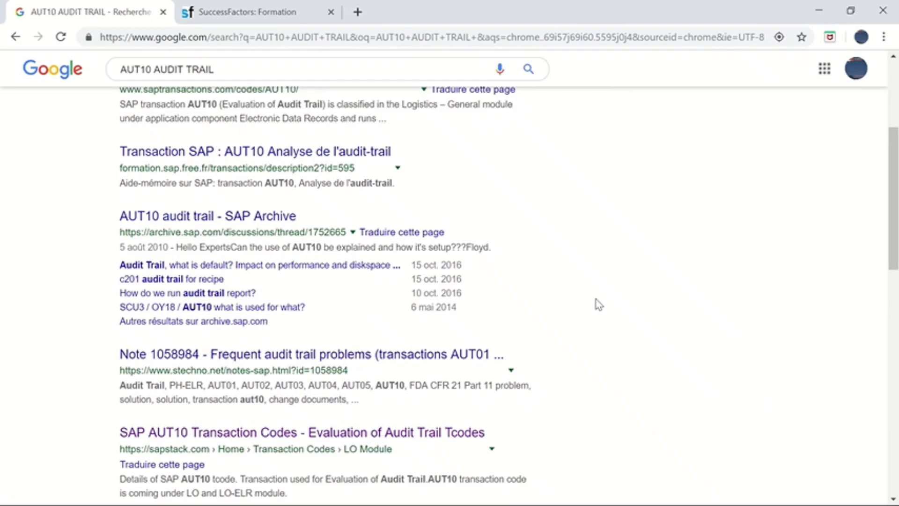
pyautogui.hotkey('alt', 'Tab')
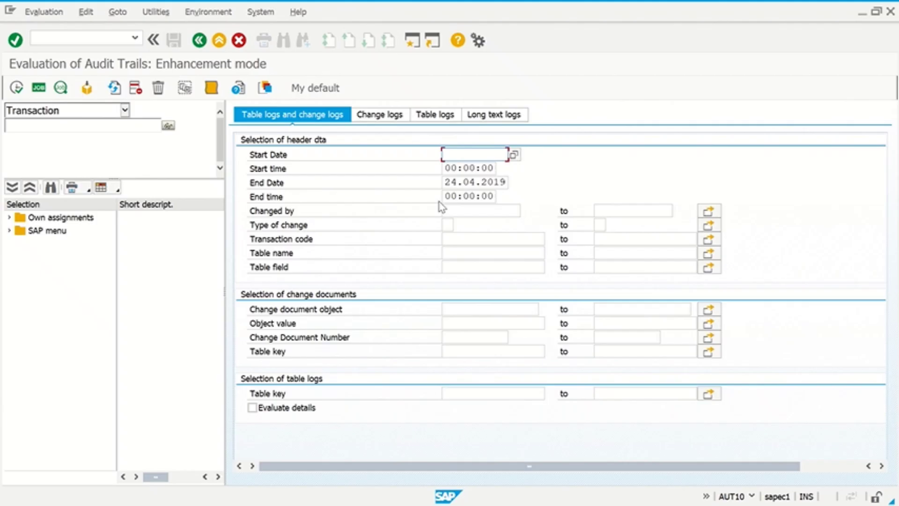
# - Exit the audit trail evaluation to SAP Easy Access and switch toward the Word document
pyautogui.click(200, 41)
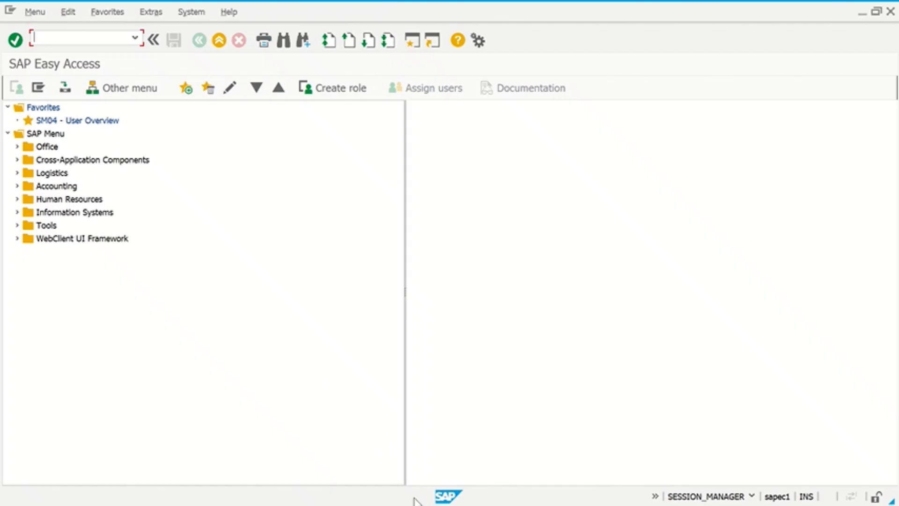
pyautogui.hotkey('alt', 'Tab')
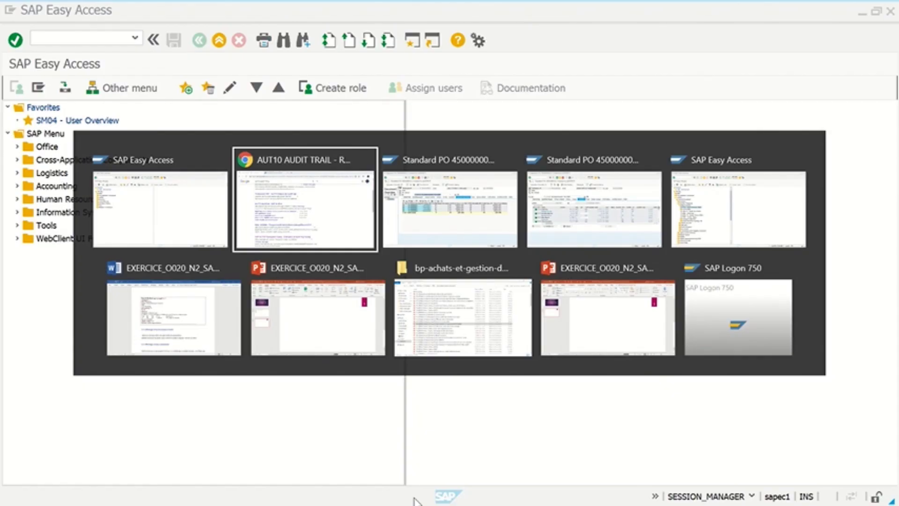
pyautogui.hotkey('alt', 'Tab')
pyautogui.hotkey('alt', 'Tab')
pyautogui.hotkey('alt', 'Tab')
pyautogui.hotkey('alt', 'Tab')
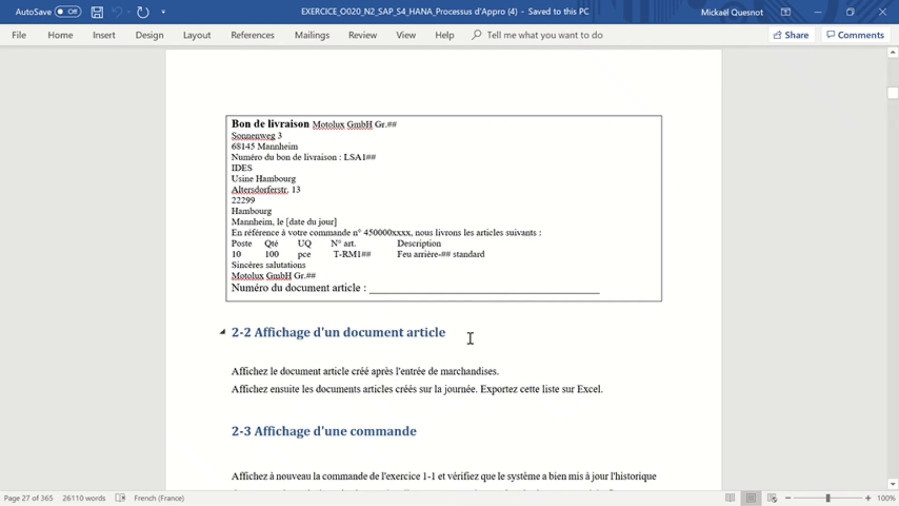
# - Select the 2-2 heading 'Affichage d'un document article' and read through exercises 2-3 and 2-4
pyautogui.moveTo(461, 336); pyautogui.dragTo(278, 340)
pyautogui.scroll(-2, 310, 393)
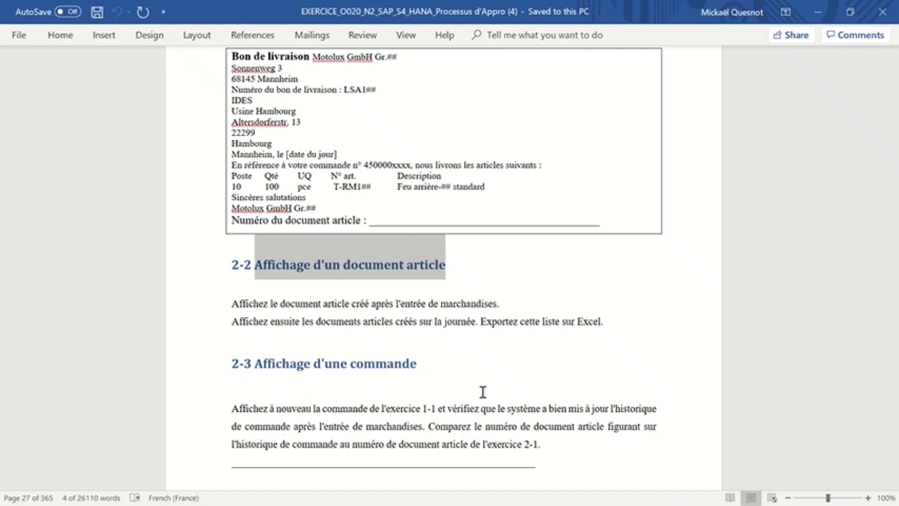
pyautogui.scroll(-10, 483, 391)
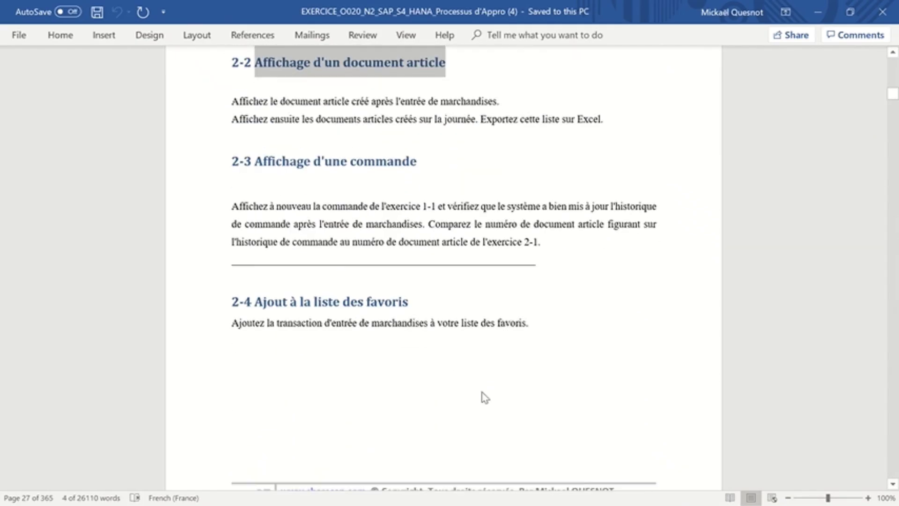
pyautogui.scroll(-1, 482, 391)
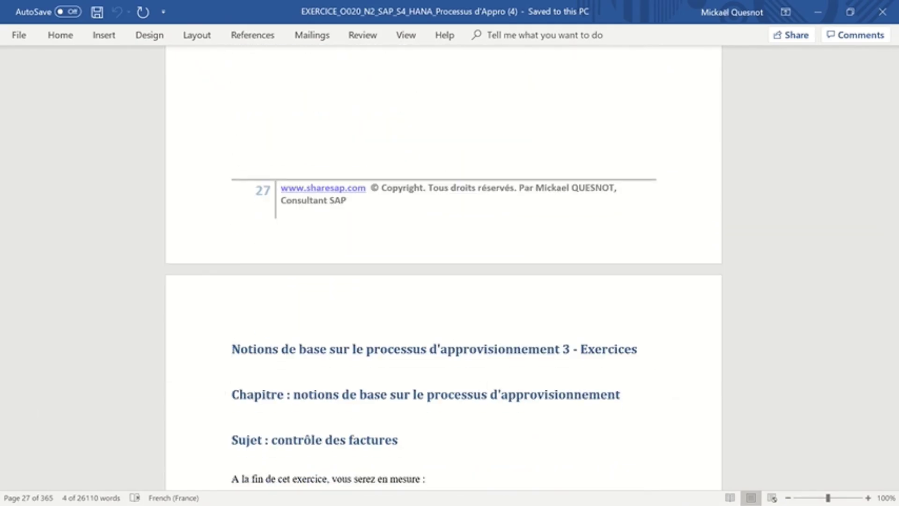
pyautogui.hotkey('alt', 'Tab')
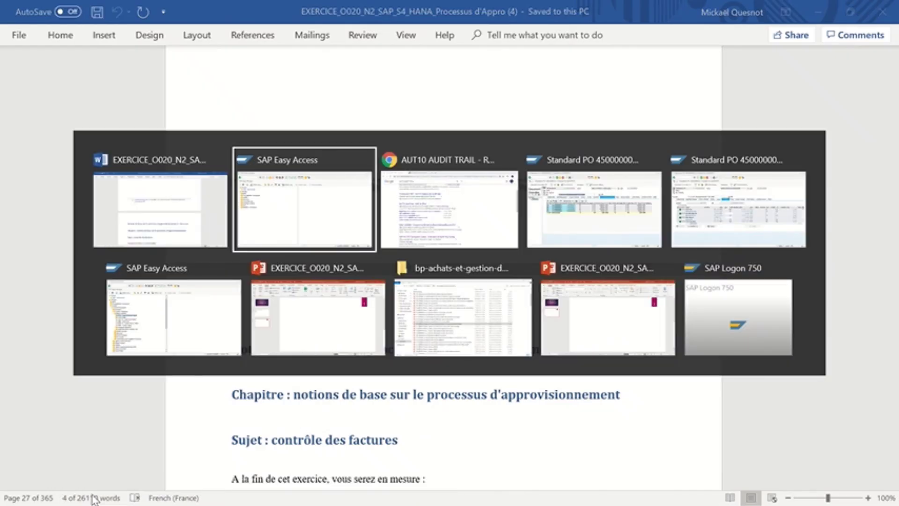
pyautogui.hotkey('alt', 'Tab')
pyautogui.hotkey('alt', 'Tab')
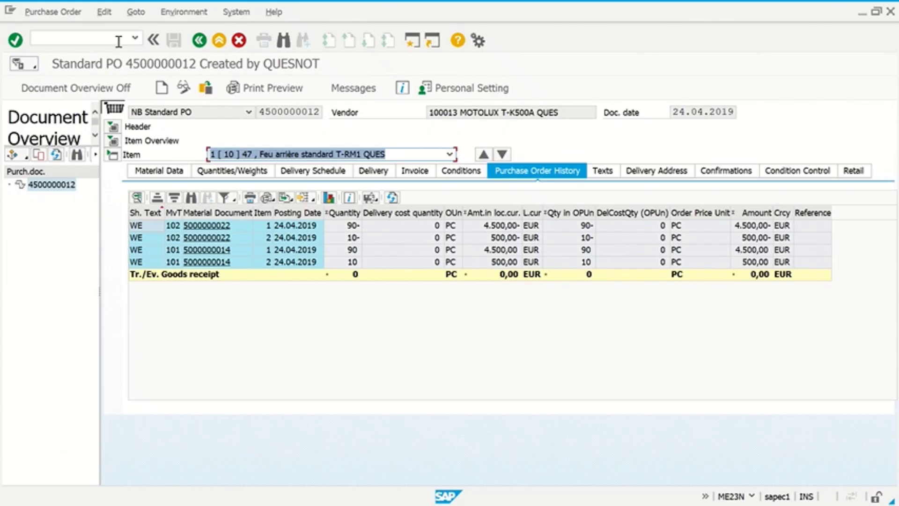
pyautogui.click(199, 41)
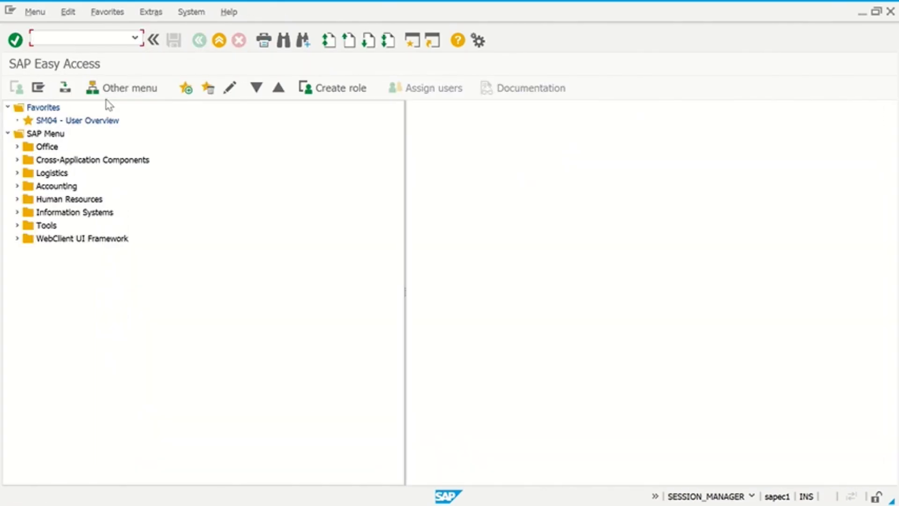
# - Start ME23N and list My purchase orders in the Document Overview panel
pyautogui.write('ME23N')
pyautogui.press('Return')
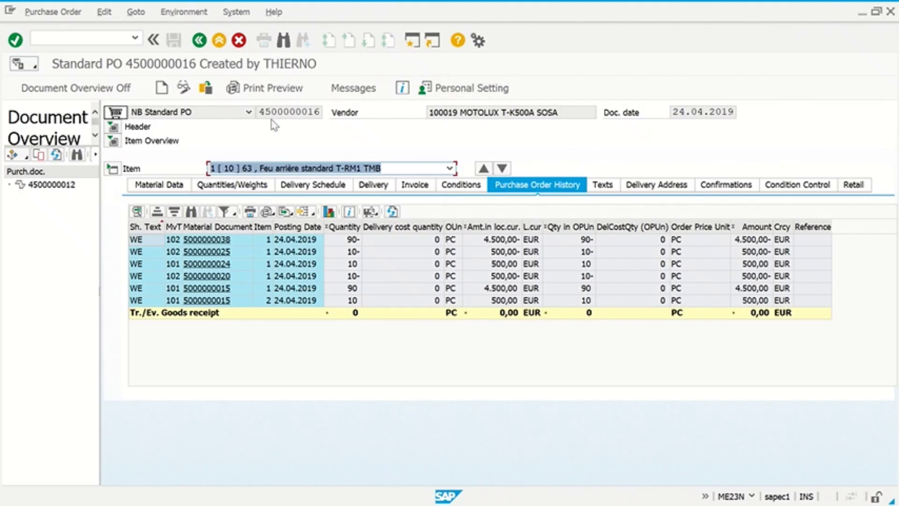
pyautogui.click(262, 111)
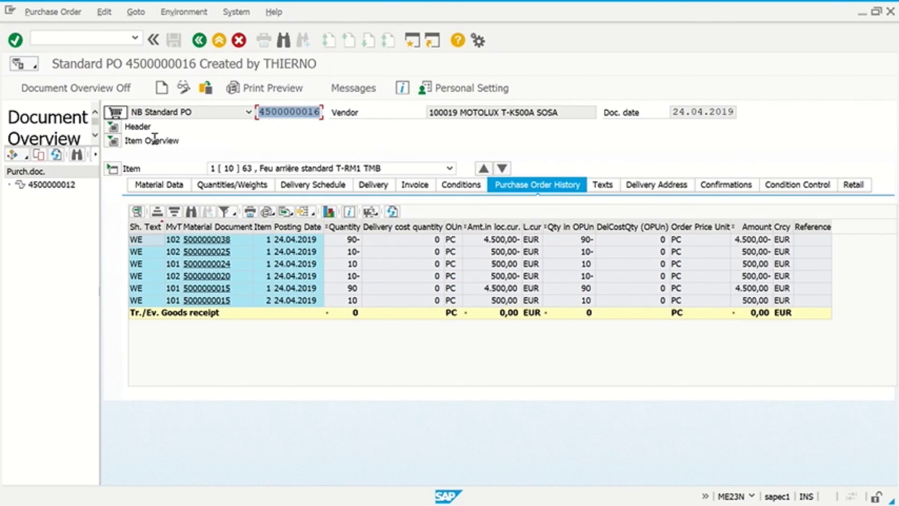
pyautogui.click(75, 92)
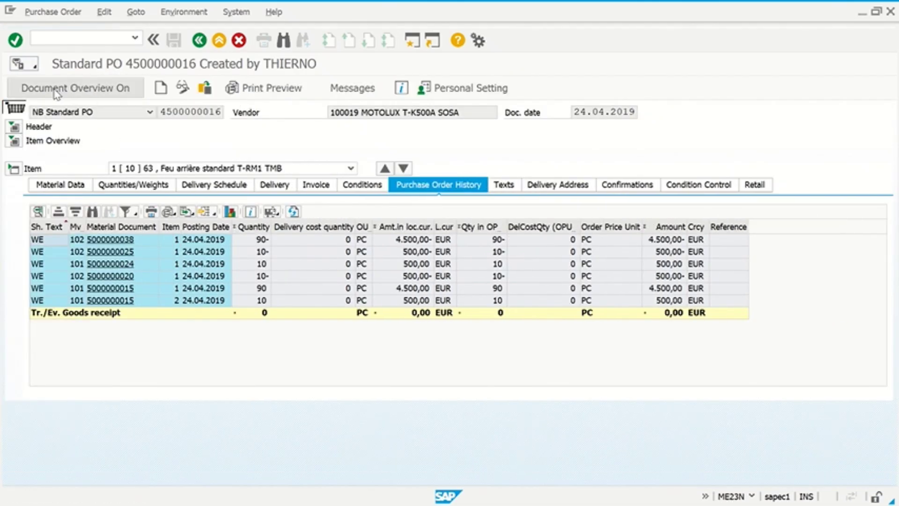
pyautogui.click(57, 91)
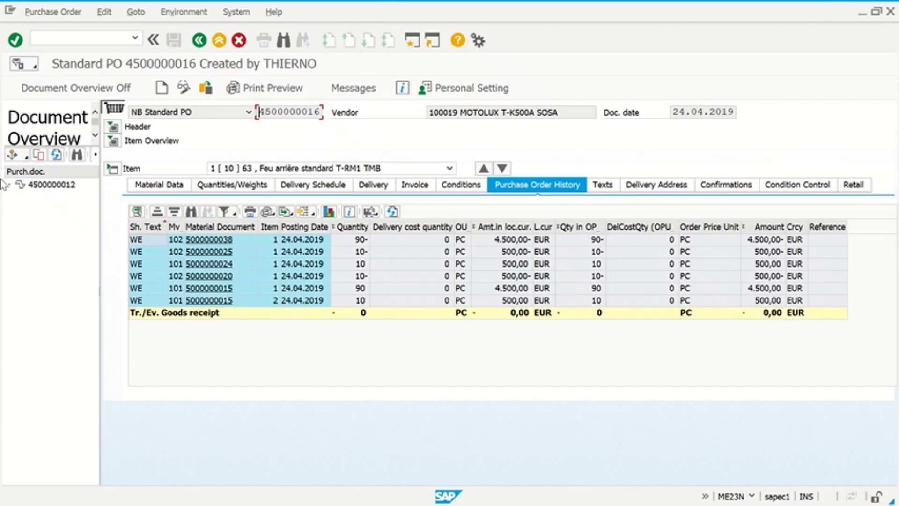
pyautogui.click(13, 156)
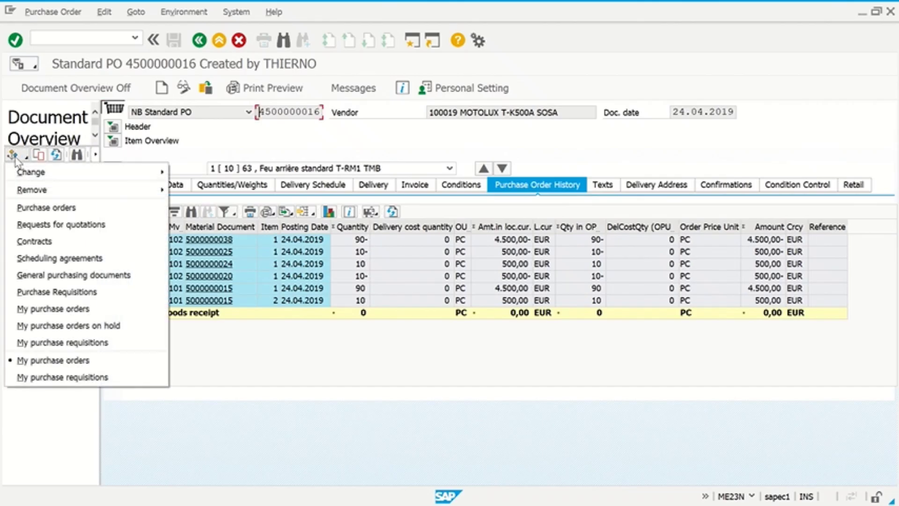
pyautogui.click(54, 360)
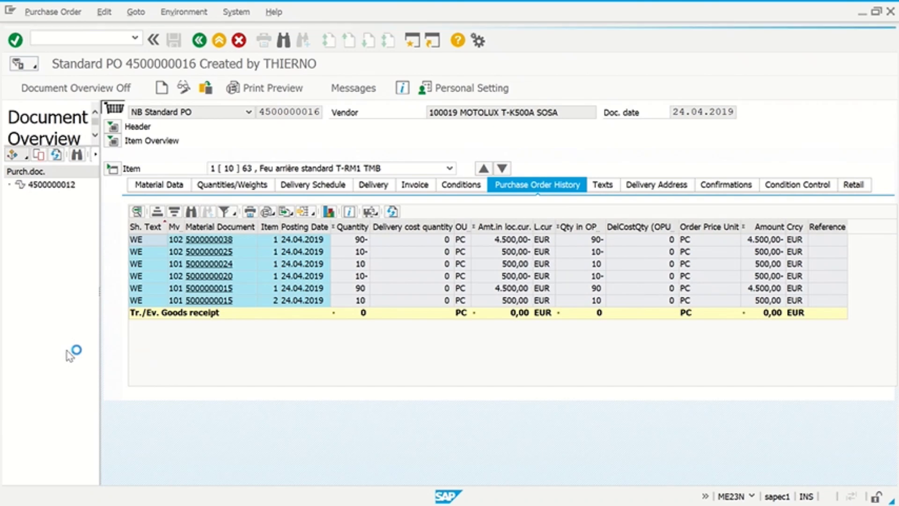
pyautogui.doubleClick(52, 185)
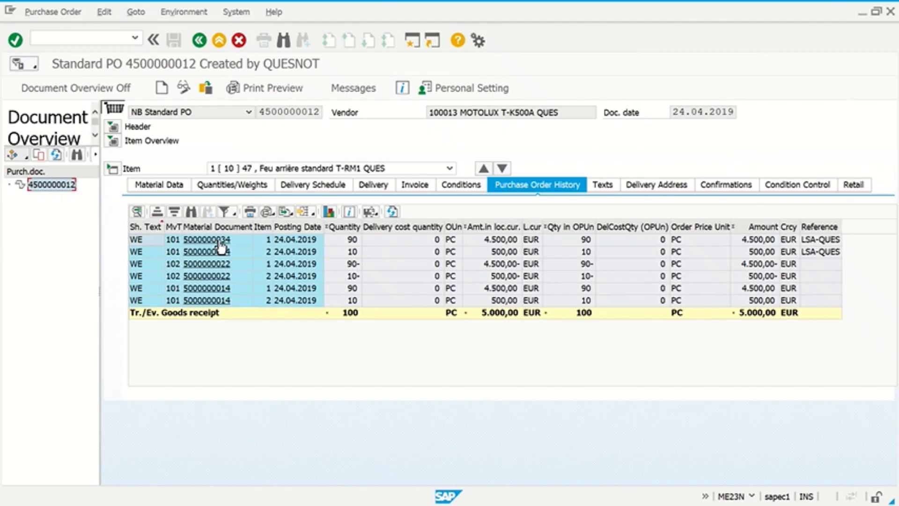
pyautogui.click(220, 241)
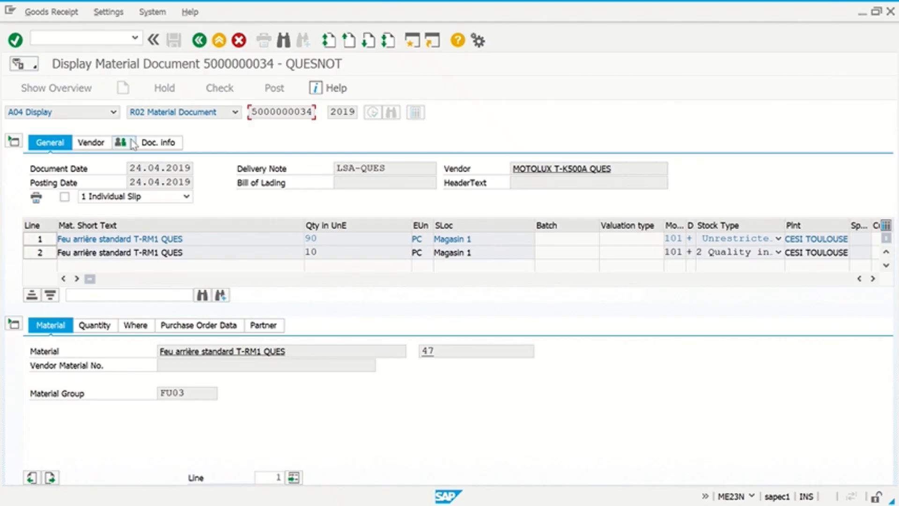
pyautogui.click(164, 147)
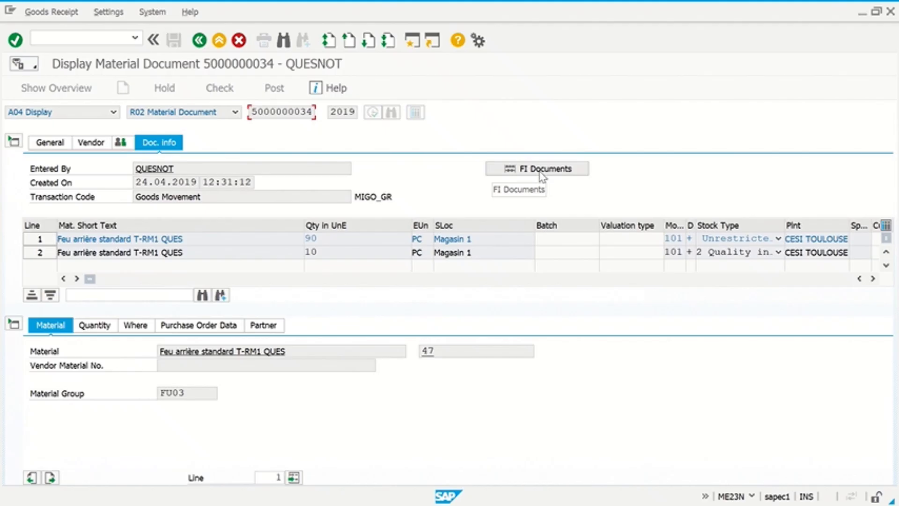
pyautogui.click(540, 169)
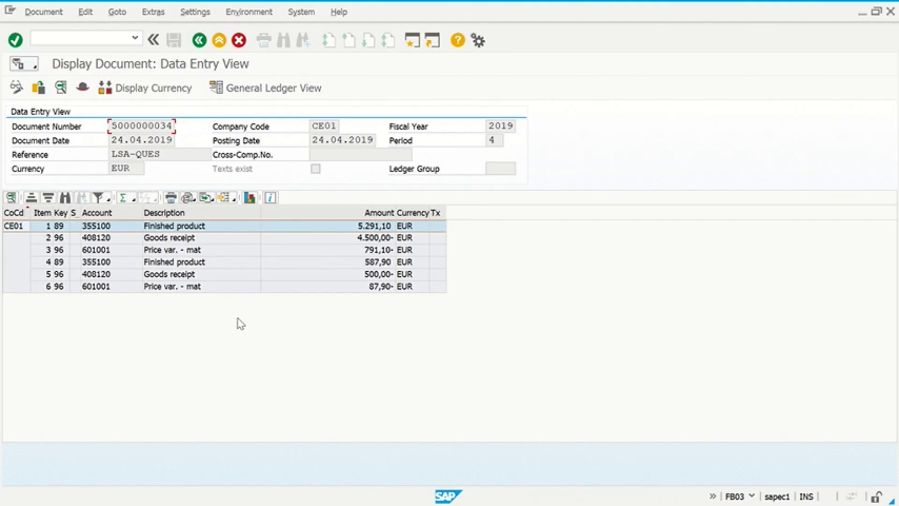
# - Open the details of line item 1, Finished product, and mark G/L account 355100
pyautogui.click(220, 251)
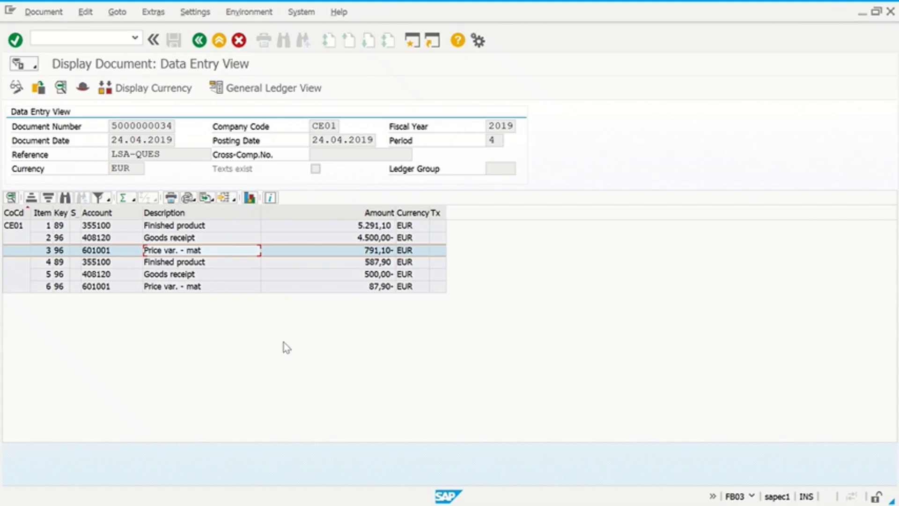
pyautogui.click(117, 228)
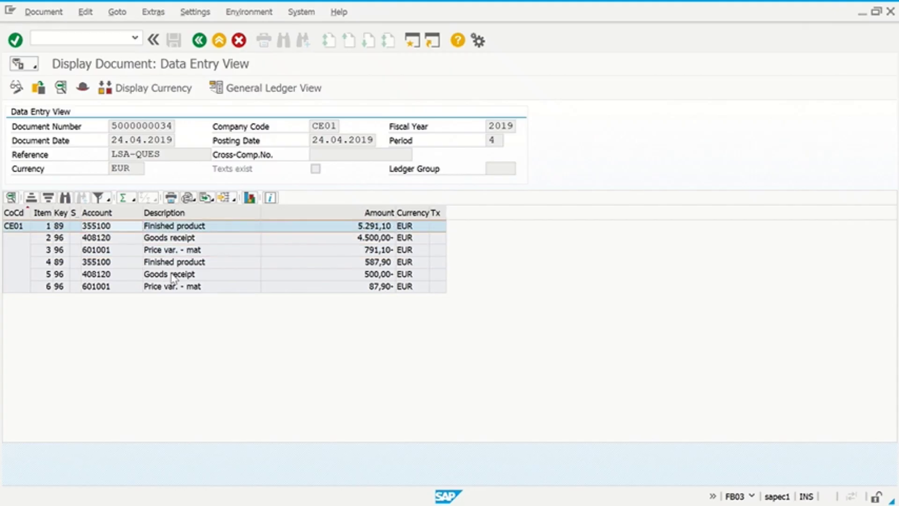
pyautogui.press('F2')
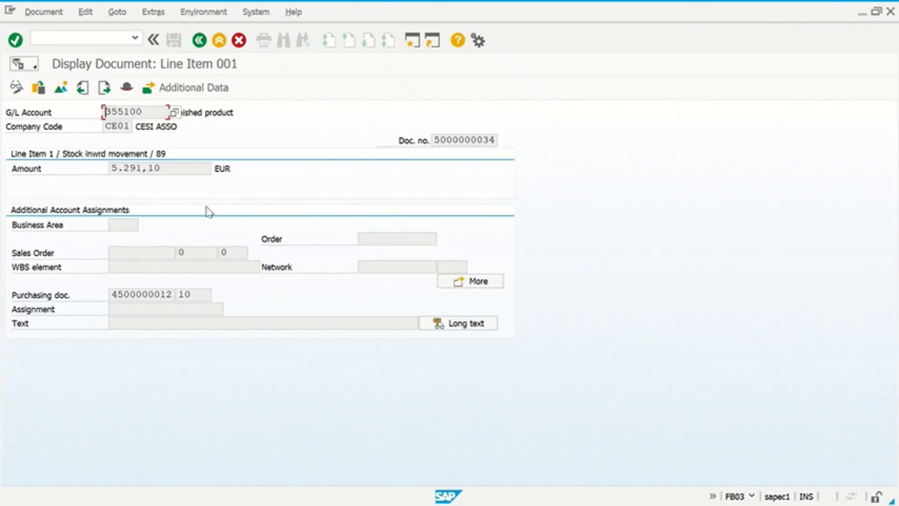
pyautogui.doubleClick(106, 113)
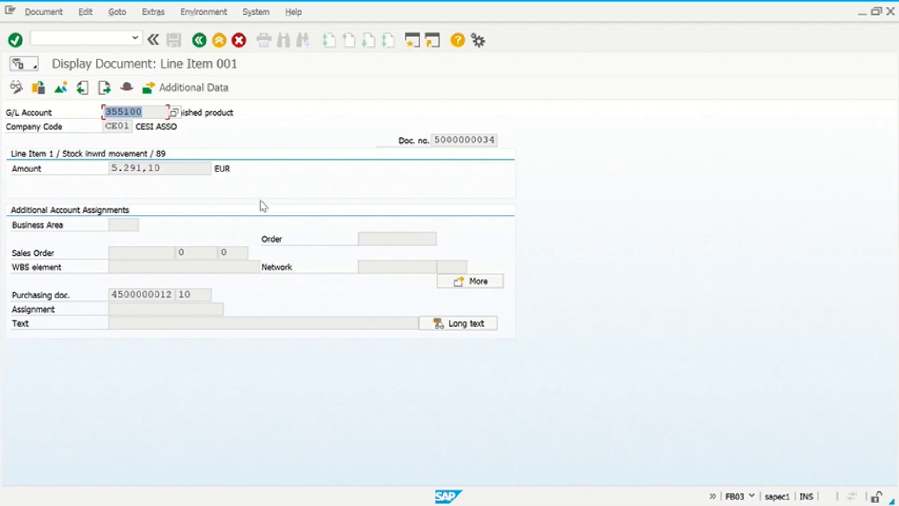
# - Reopen line item 001's details (5.291,10 EUR) and start a new SAP session
pyautogui.click(199, 40)
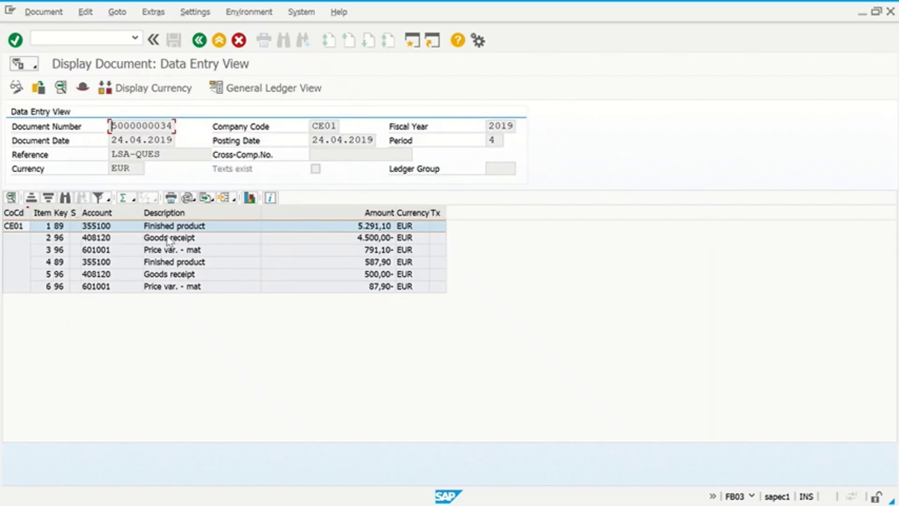
pyautogui.doubleClick(103, 229)
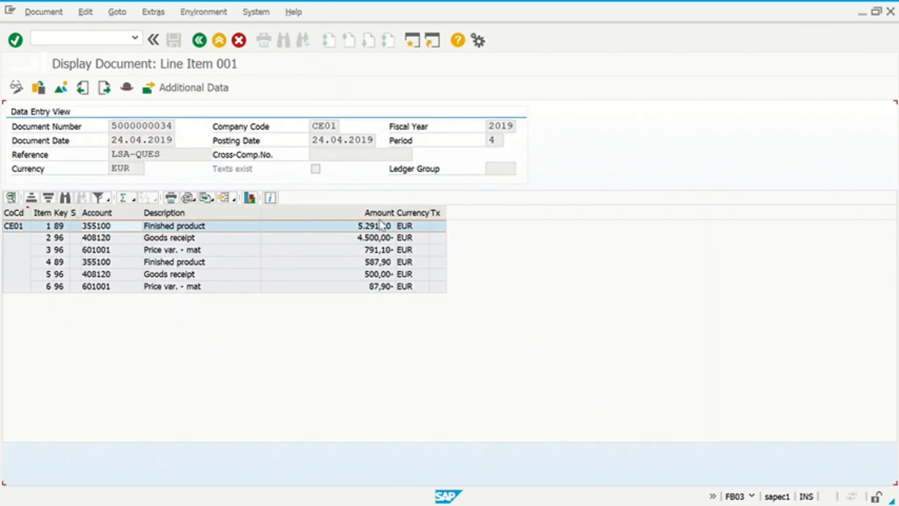
pyautogui.click(411, 47)
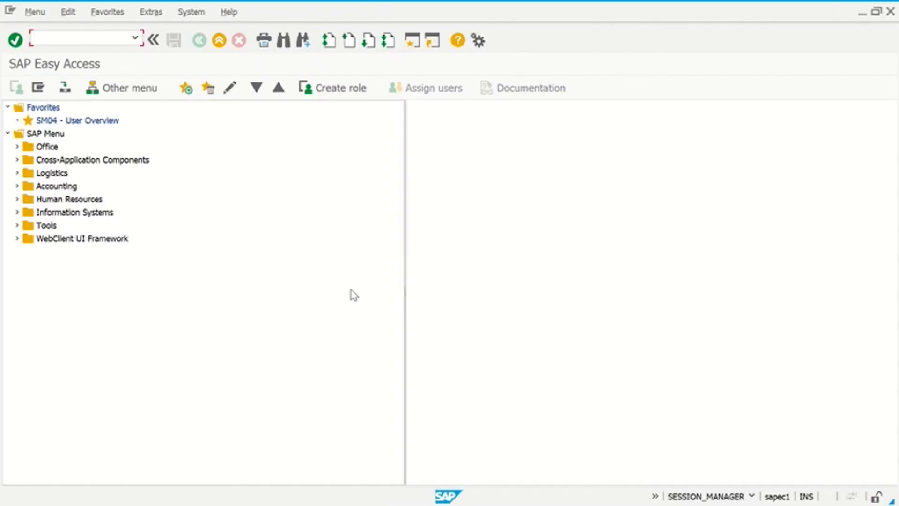
# - Display G/L account 355100, check its account group and creation/bank/interest settings, then go back
pyautogui.hotkey('alt', 'Tab')
pyautogui.hotkey('alt', 'Tab')
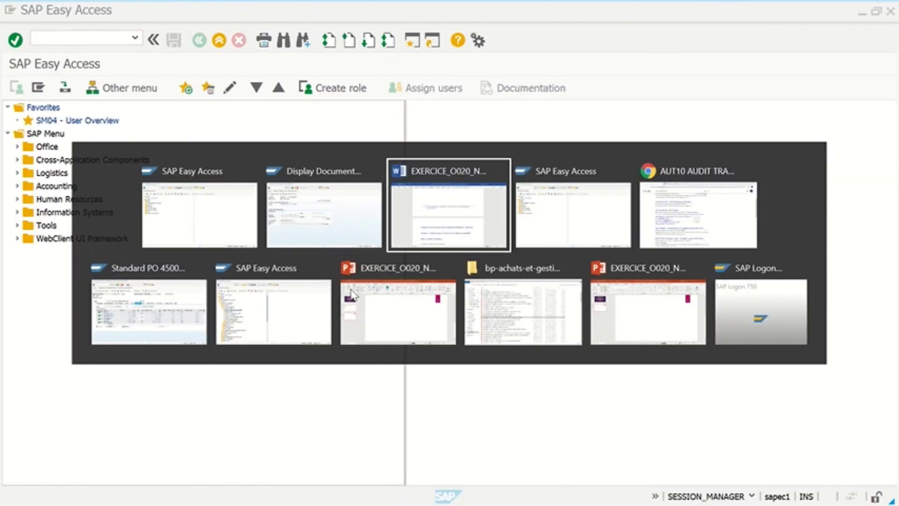
pyautogui.hotkey('alt', 'Tab')
pyautogui.hotkey('alt', 'Tab')
pyautogui.hotkey('alt', 'Tab')
pyautogui.hotkey('alt', 'Tab')
pyautogui.hotkey('alt', 'Tab')
pyautogui.hotkey('alt', 'Tab')
pyautogui.hotkey('alt', 'Tab')
pyautogui.hotkey('alt', 'Tab')
pyautogui.hotkey('alt', 'Tab')
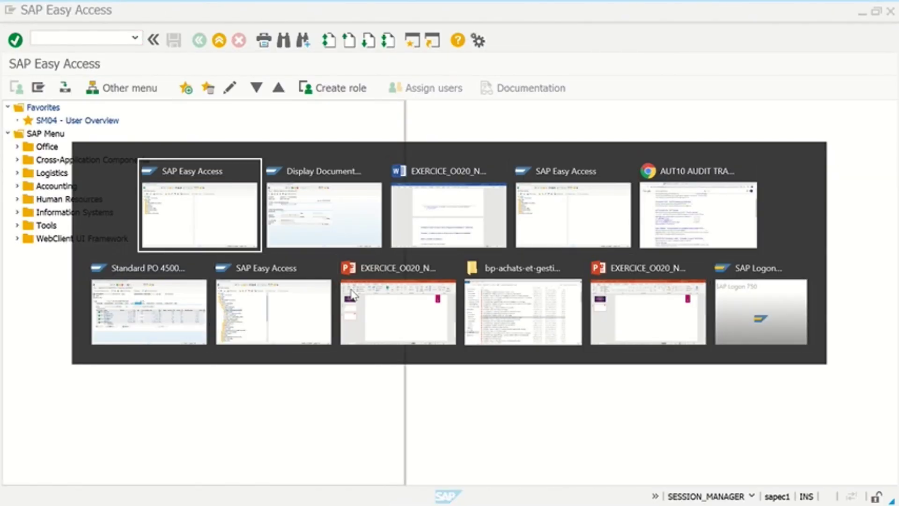
pyautogui.hotkey('alt', 'Tab')
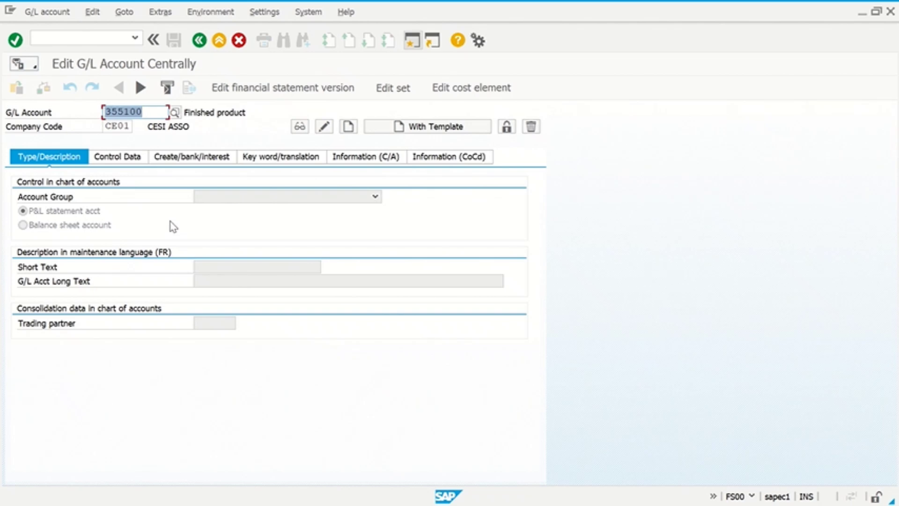
pyautogui.press('Return')
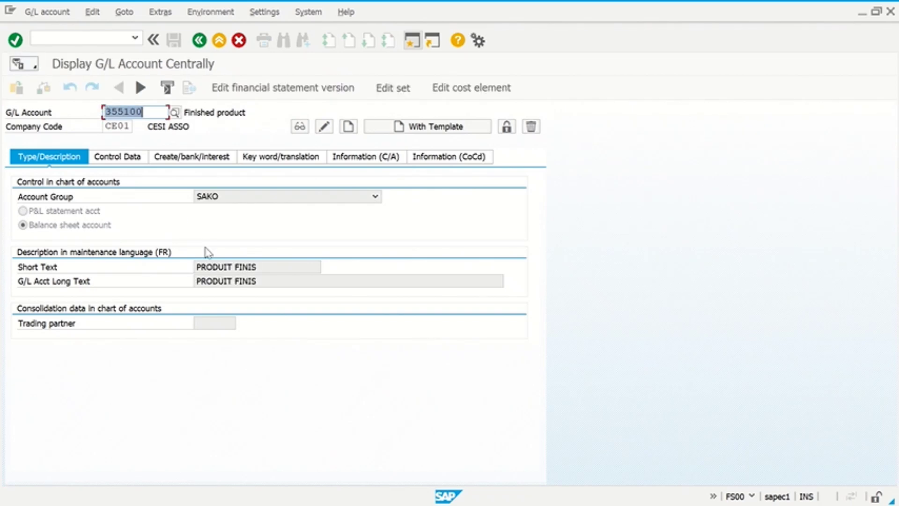
pyautogui.click(263, 197)
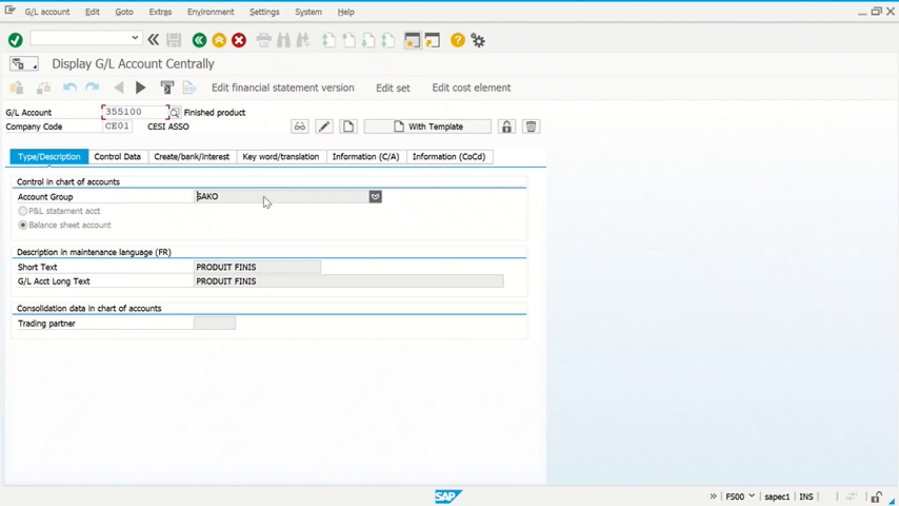
pyautogui.click(263, 197)
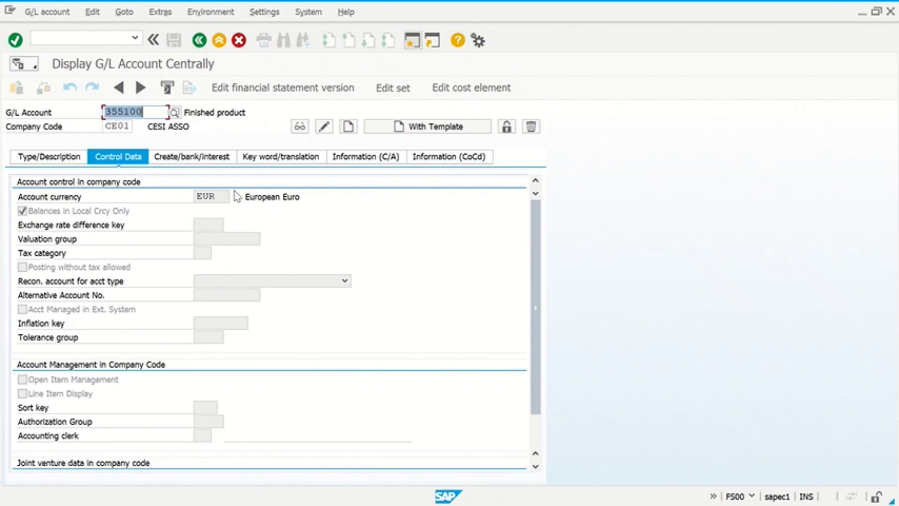
pyautogui.click(206, 159)
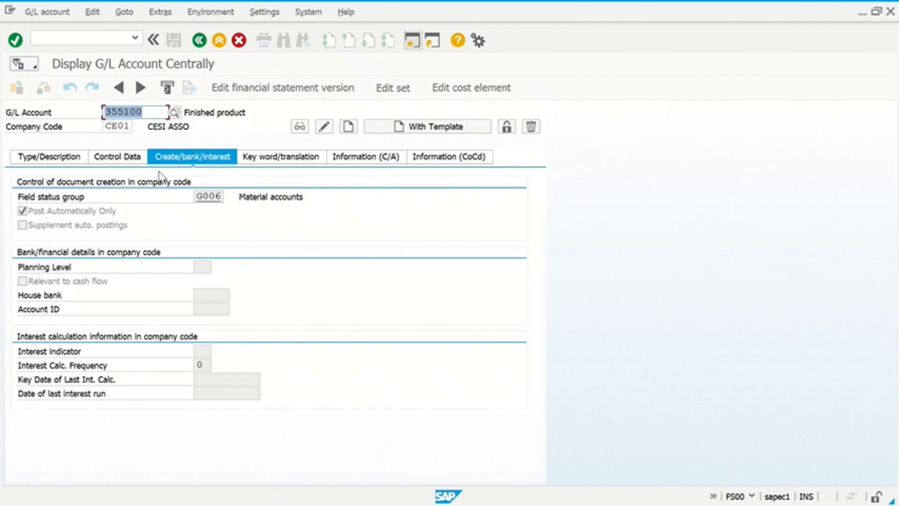
pyautogui.click(194, 43)
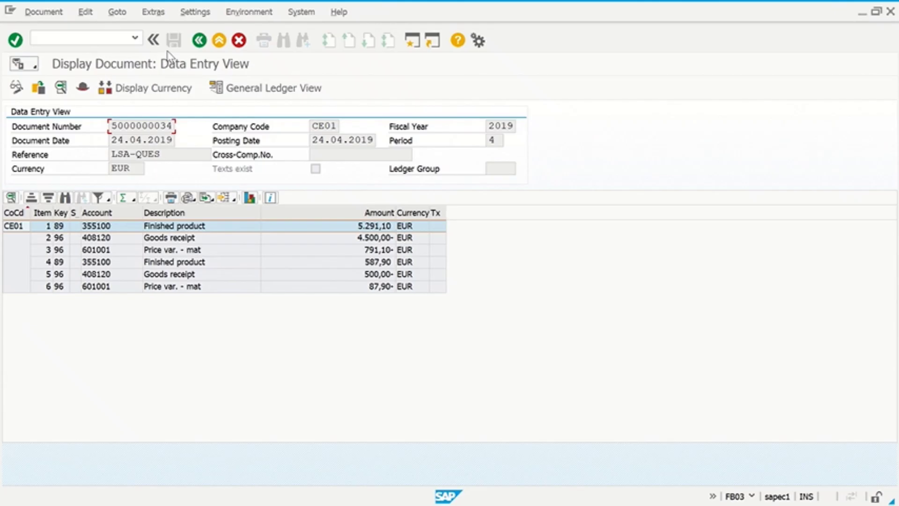
pyautogui.click(198, 41)
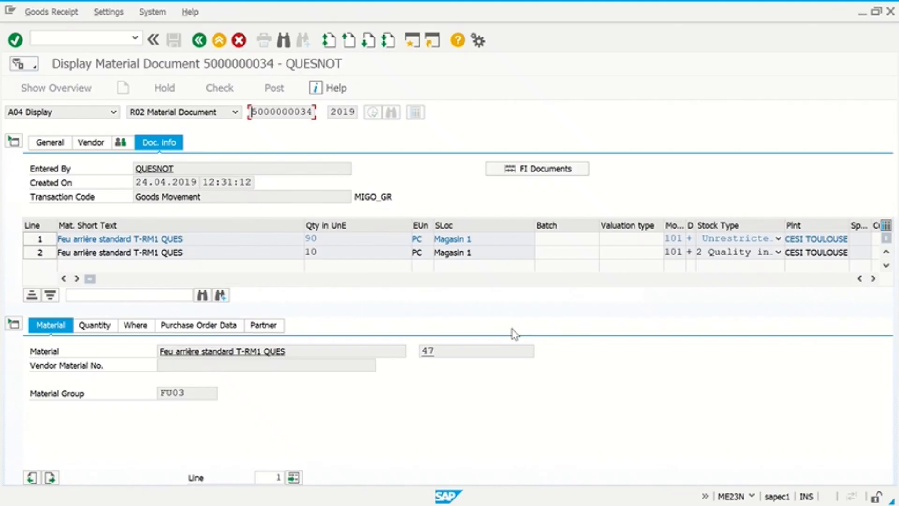
pyautogui.click(199, 40)
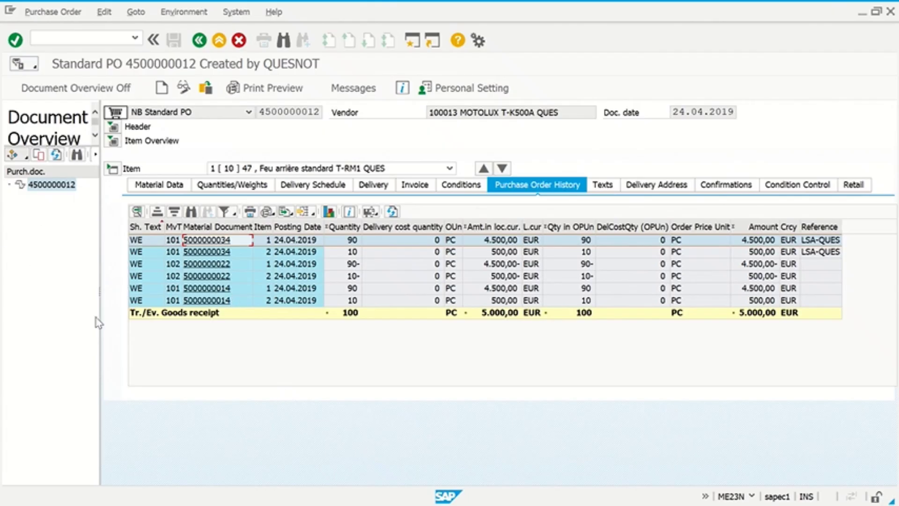
pyautogui.click(199, 40)
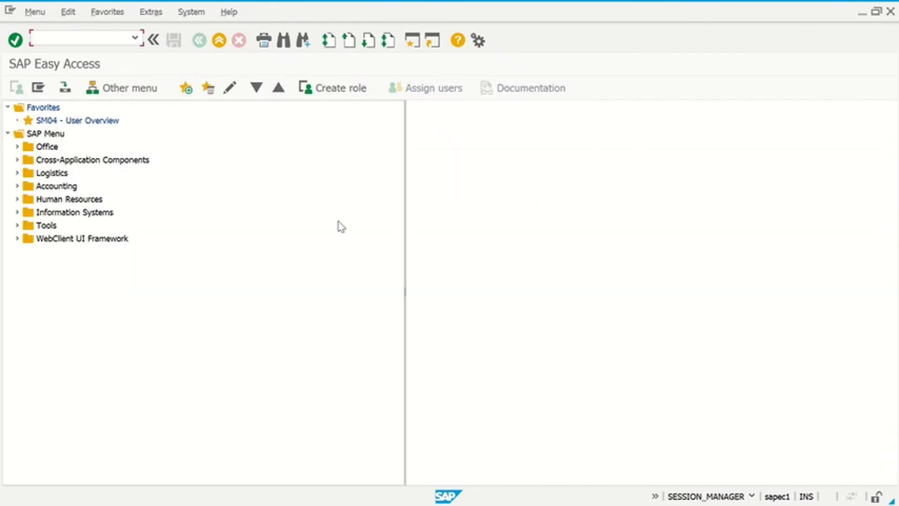
# - Expand Logistics > Materials Management > Inventory Management > Environment > List Displays and select MB51
pyautogui.click(17, 172)
pyautogui.click(26, 186)
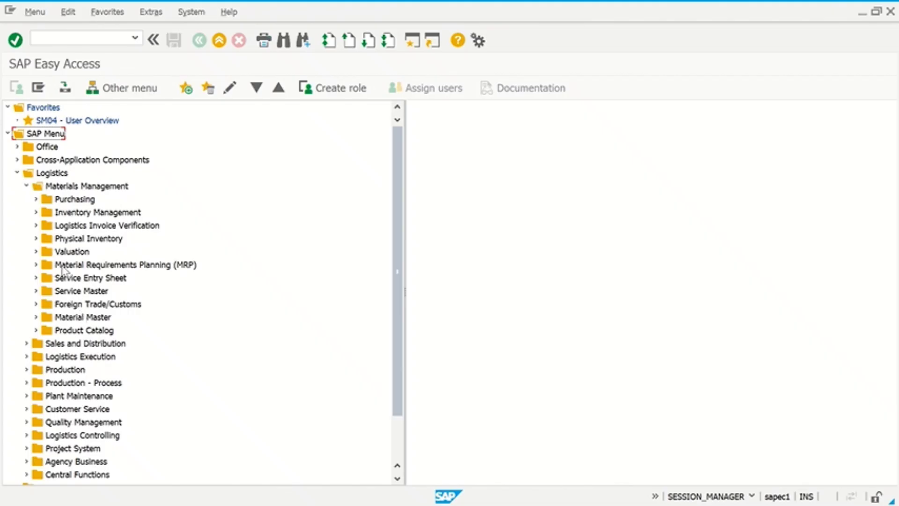
pyautogui.click(36, 212)
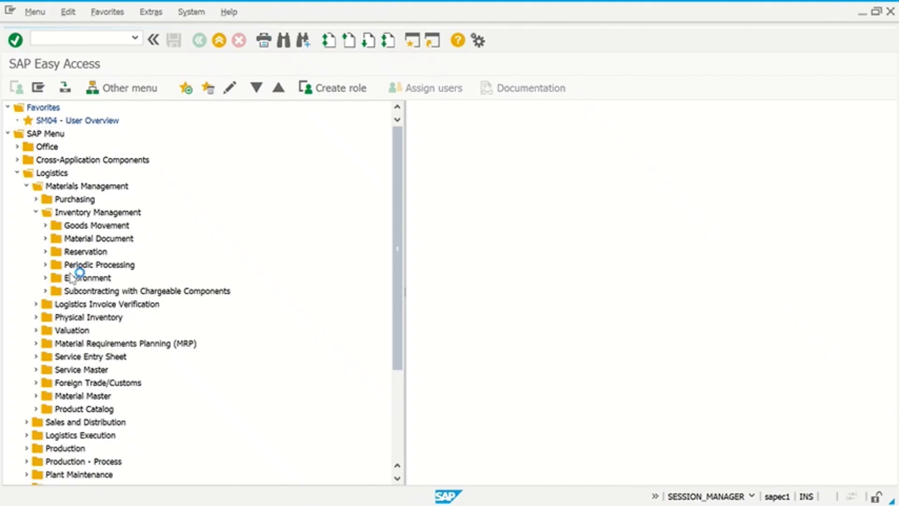
pyautogui.click(46, 278)
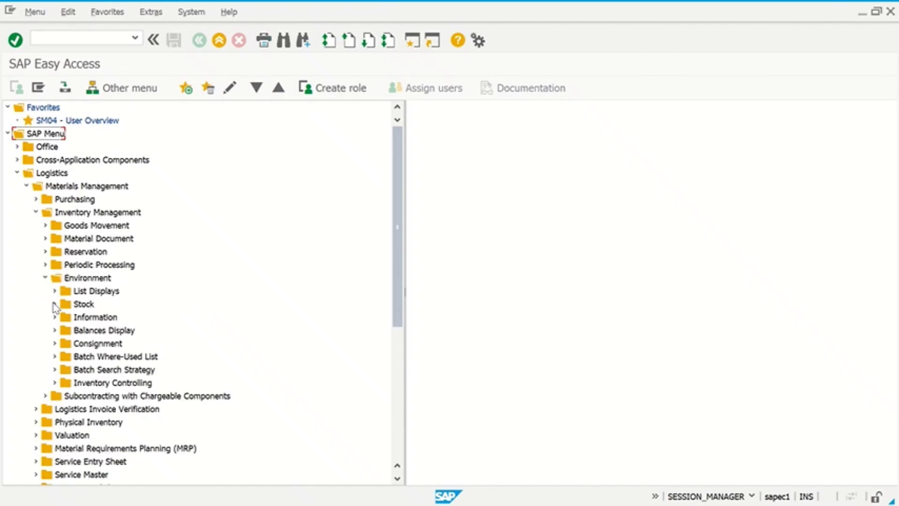
pyautogui.click(54, 291)
pyautogui.click(112, 304)
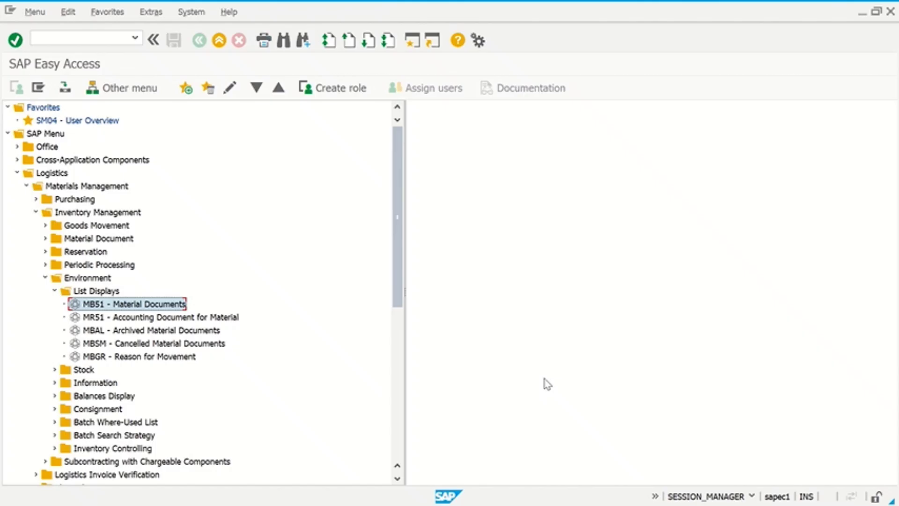
pyautogui.click(45, 39)
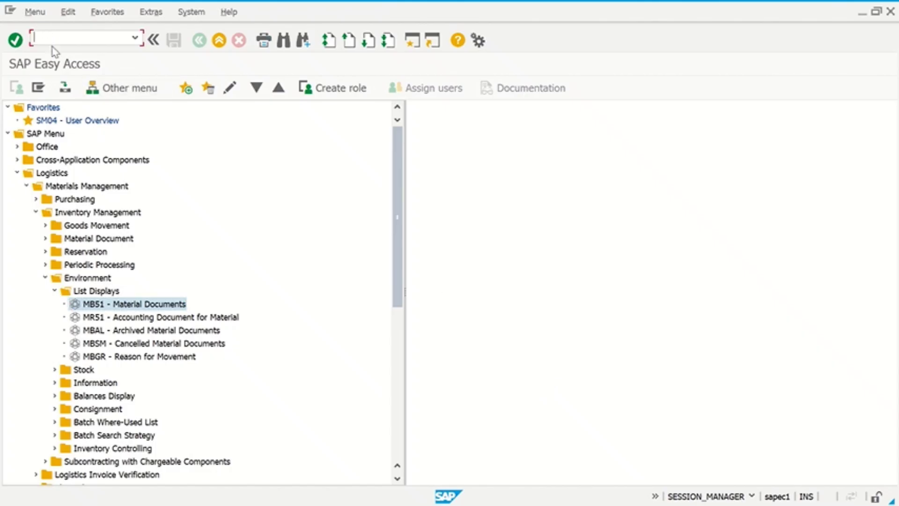
pyautogui.write('mb03')
pyautogui.press('Return')
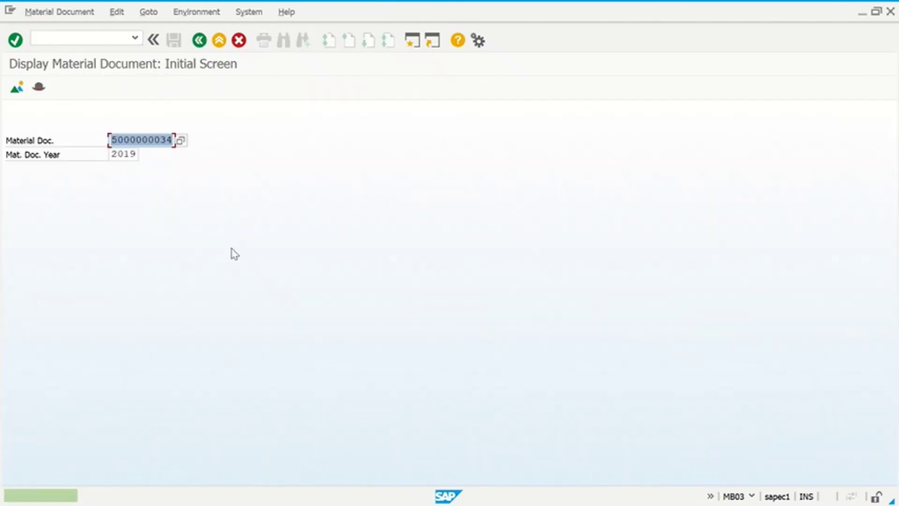
pyautogui.press('Return')
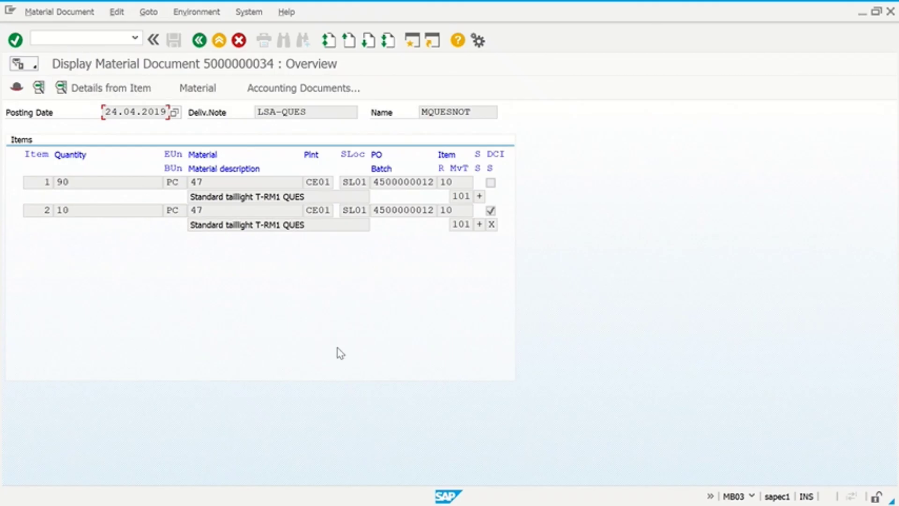
pyautogui.click(50, 38)
pyautogui.write('/NMB51')
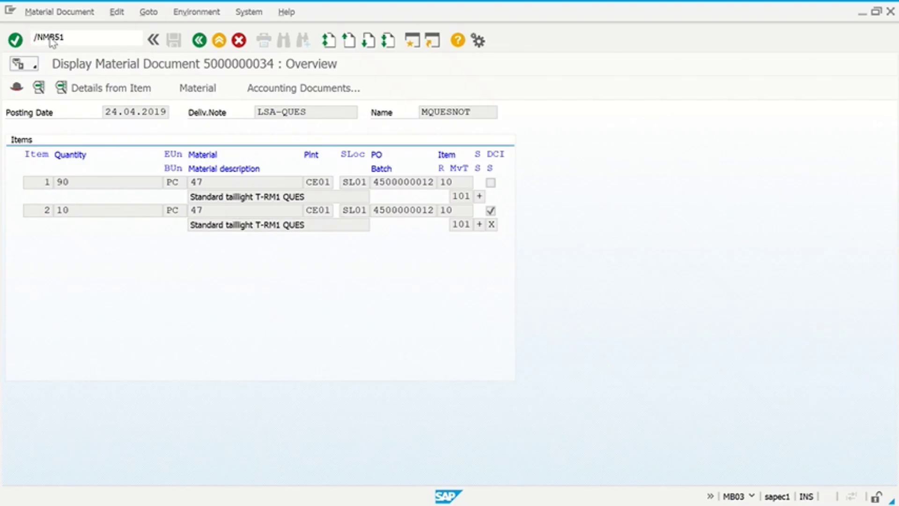
# - Run MB51 for movement type 101 with posting date 24.04.2019
pyautogui.press('Return')
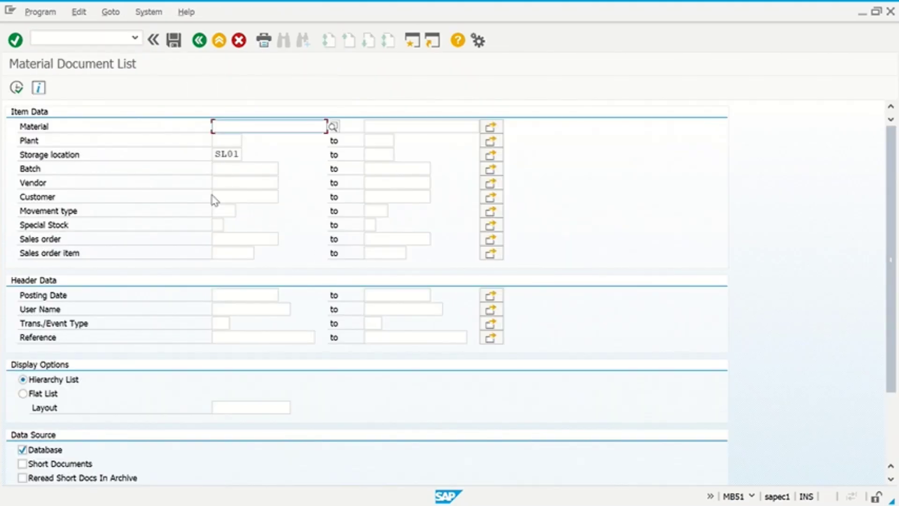
pyautogui.click(218, 212)
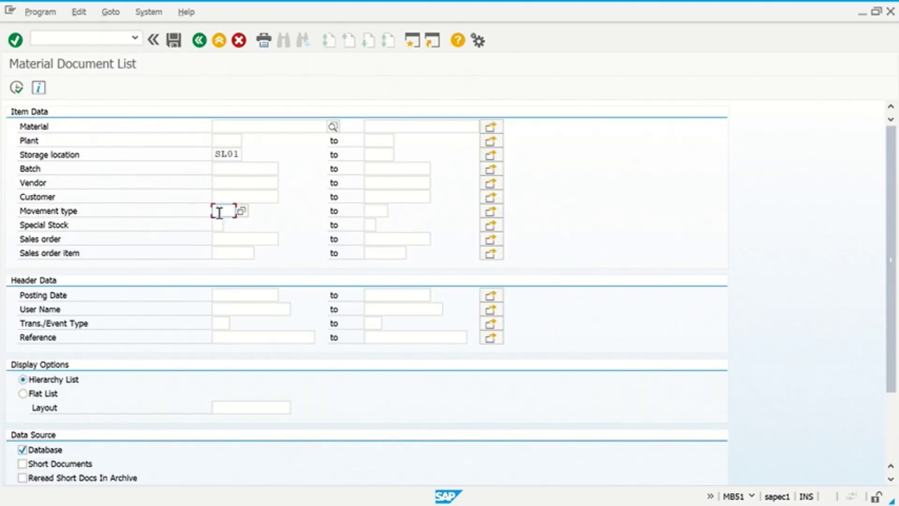
pyautogui.write('101')
pyautogui.press('Tab')
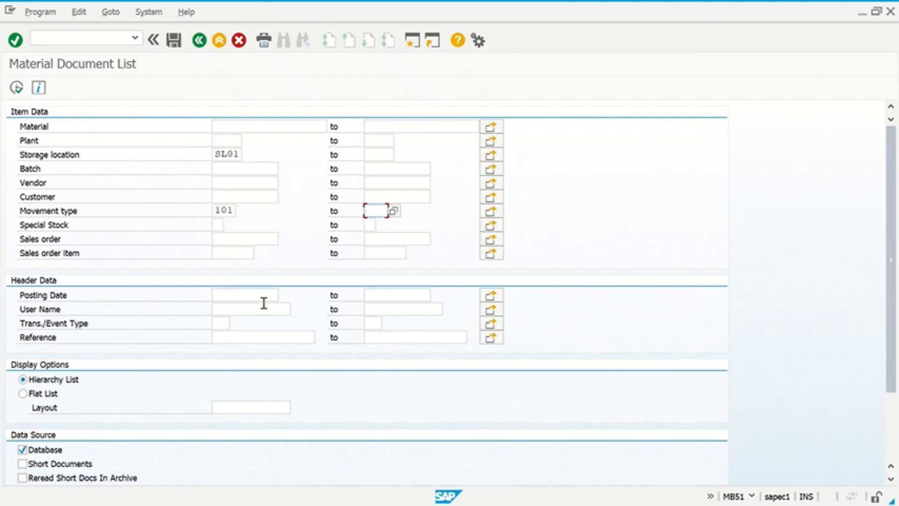
pyautogui.click(264, 302)
pyautogui.click(273, 296)
pyautogui.click(284, 296)
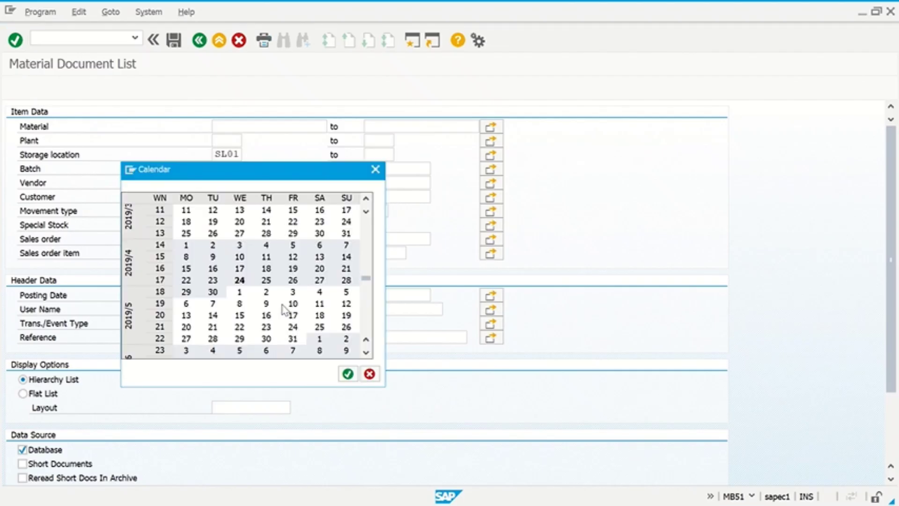
pyautogui.doubleClick(239, 280)
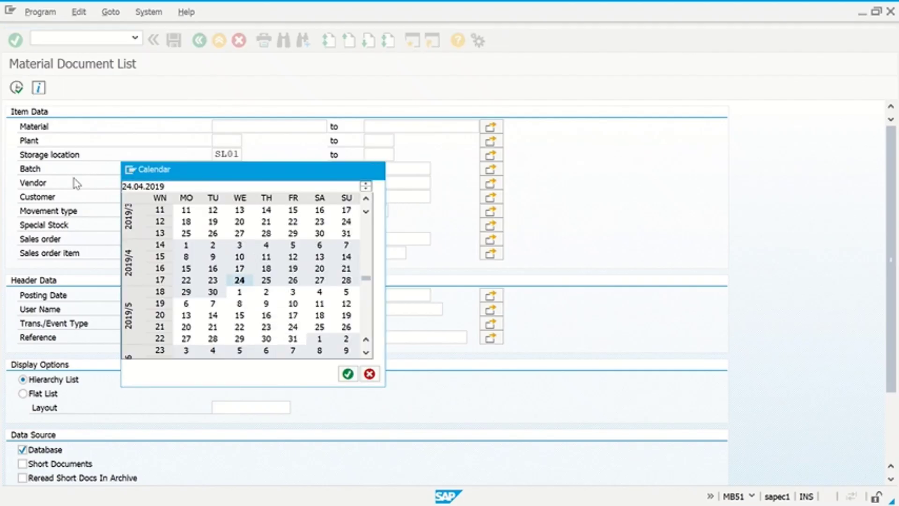
pyautogui.click(17, 88)
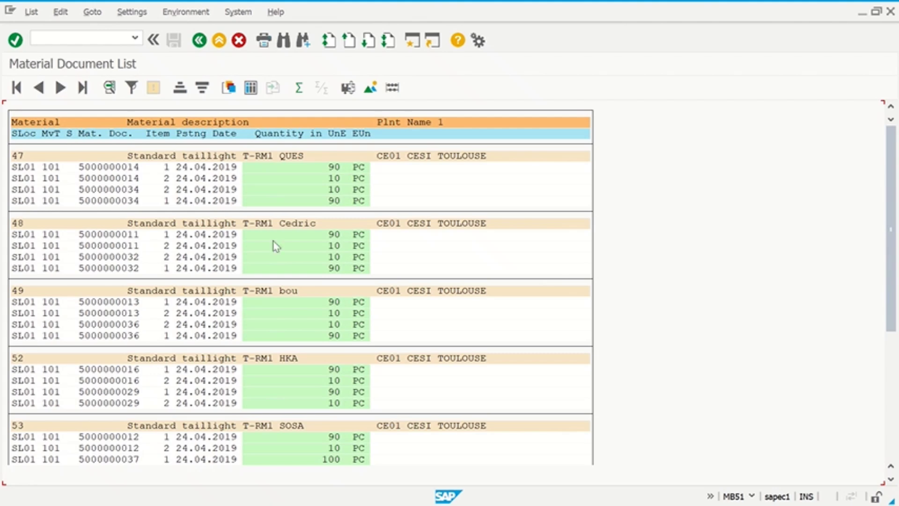
pyautogui.click(125, 167)
pyautogui.doubleClick(126, 166)
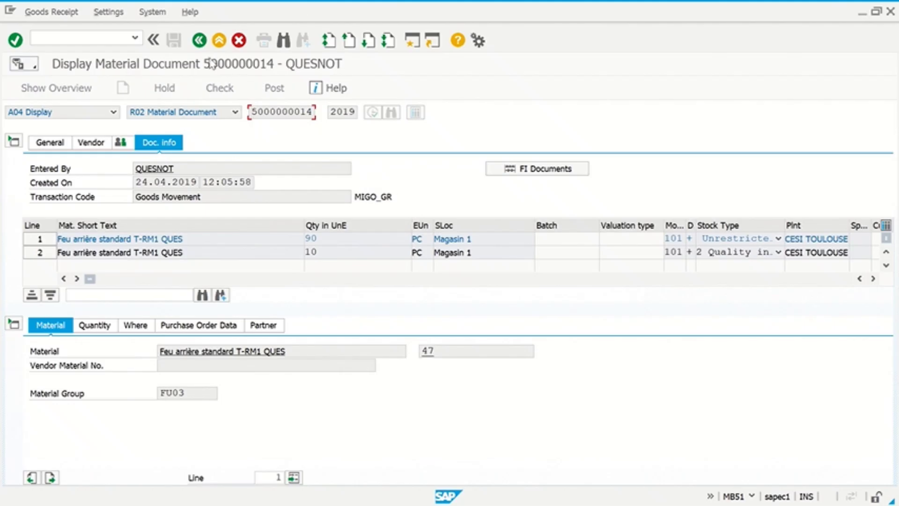
pyautogui.click(198, 40)
pyautogui.hotkey('alt', 'Tab')
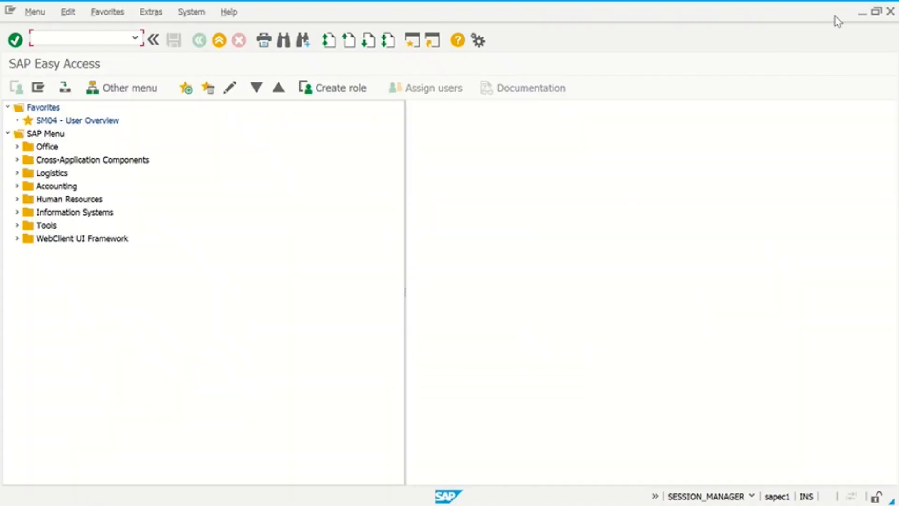
# - Minimize the SAP Easy Access and material document list windows, Word and Chrome
pyautogui.click(863, 16)
pyautogui.click(860, 15)
pyautogui.click(858, 15)
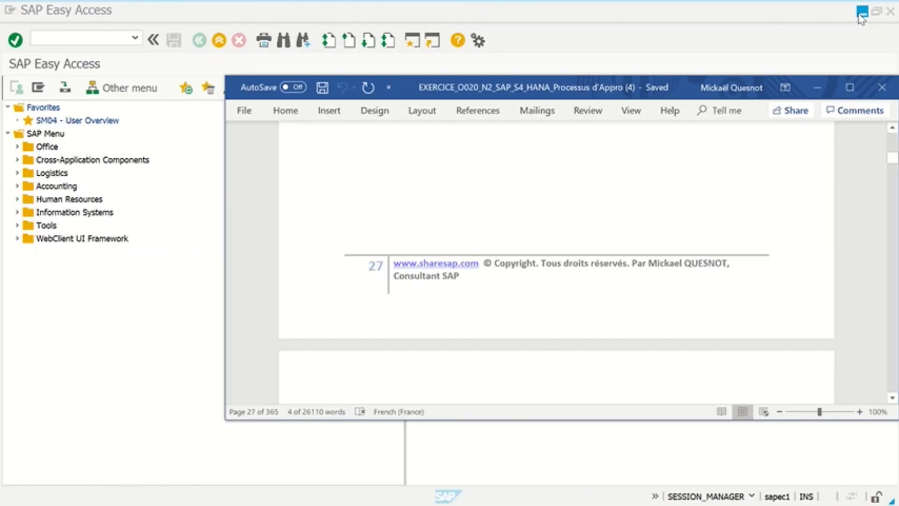
pyautogui.click(861, 13)
pyautogui.click(861, 12)
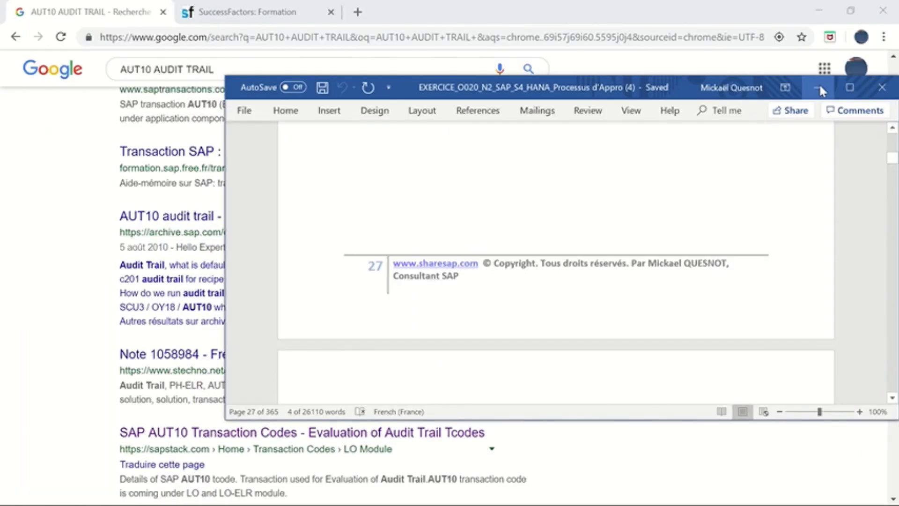
pyautogui.click(819, 88)
pyautogui.click(819, 10)
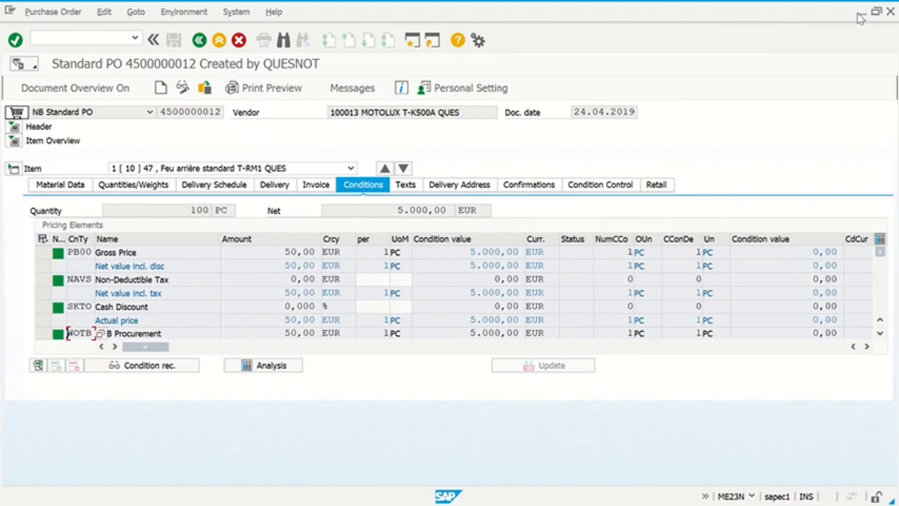
# - Minimize the remaining SAP, Explorer, PowerPoint and Fiori windows, then launch SAP Logon and select S4H_16_10
pyautogui.click(861, 16)
pyautogui.click(861, 13)
pyautogui.click(863, 14)
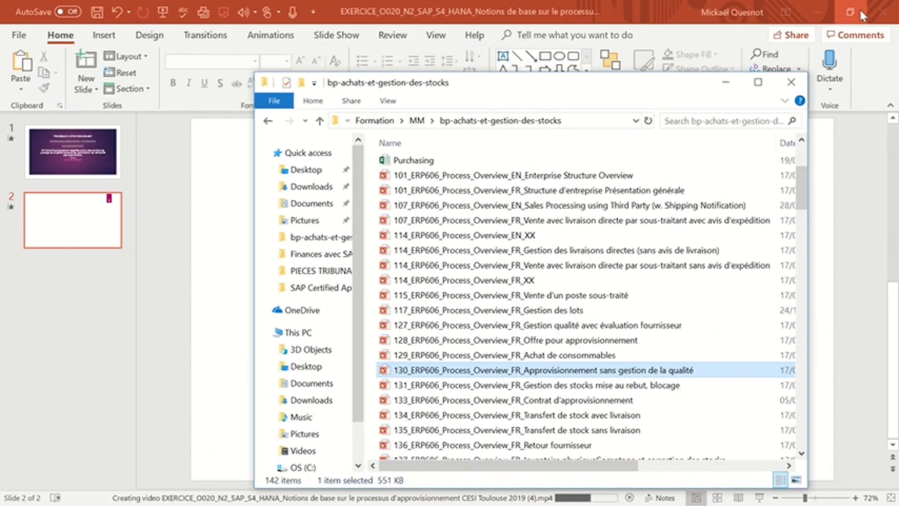
pyautogui.click(725, 82)
pyautogui.click(815, 13)
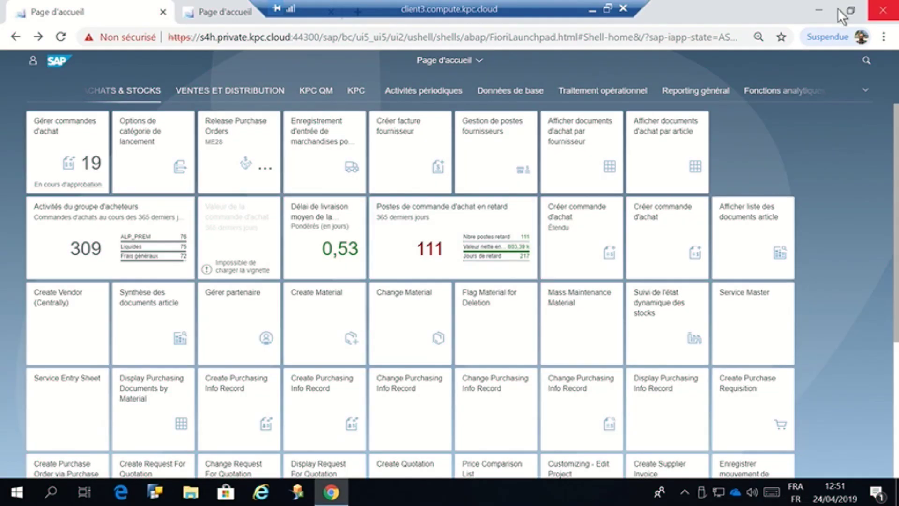
pyautogui.click(819, 10)
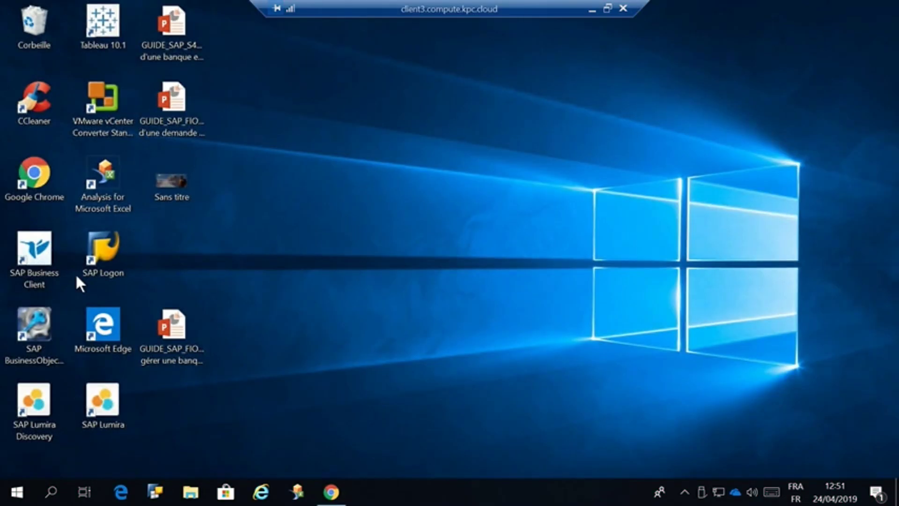
pyautogui.doubleClick(102, 249)
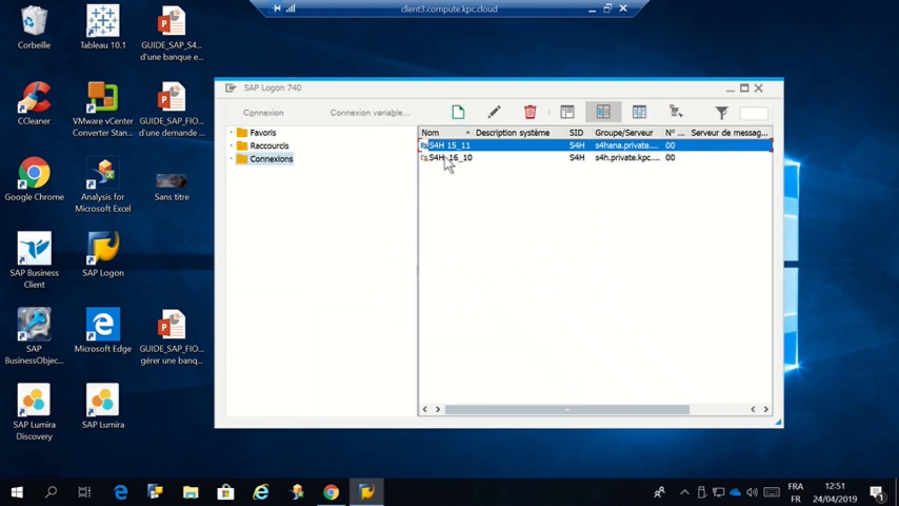
pyautogui.click(444, 157)
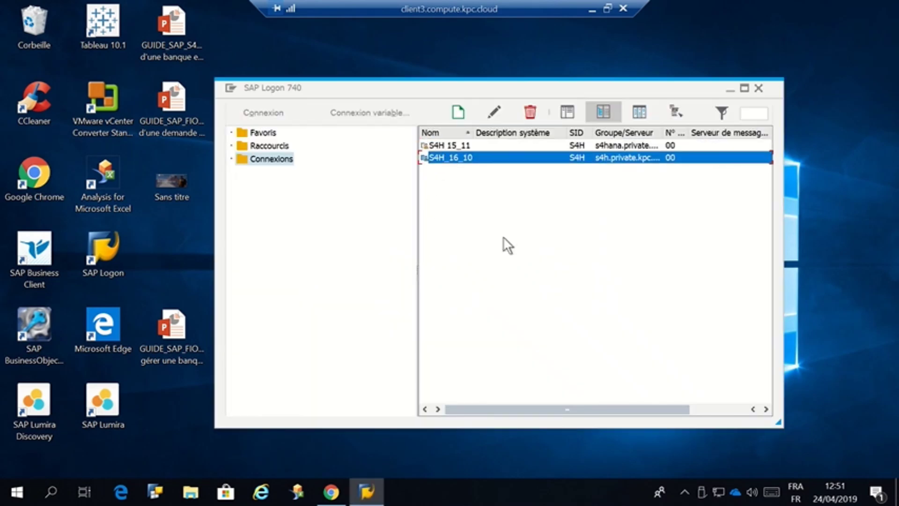
# - Open the S4H_16_10 logon screen and submit the saved user name, password and language EN
pyautogui.press('Return')
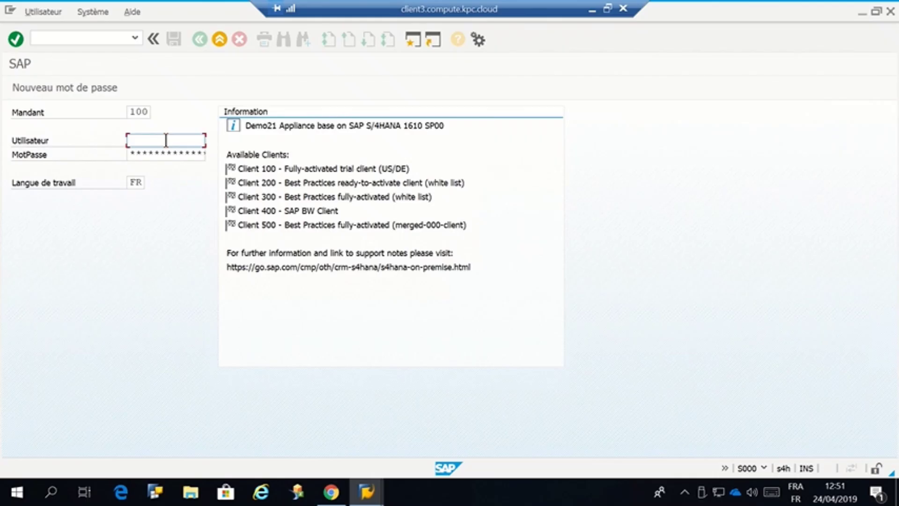
pyautogui.write('M')
pyautogui.click(166, 153)
pyautogui.press('Tab')
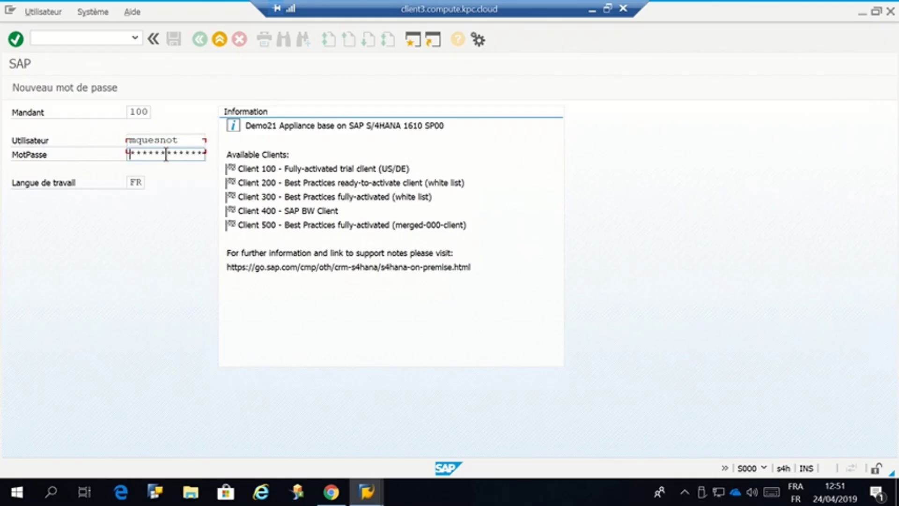
pyautogui.write('************')
pyautogui.press('capslock')
pyautogui.write('***')
pyautogui.press('Tab')
pyautogui.write('EN')
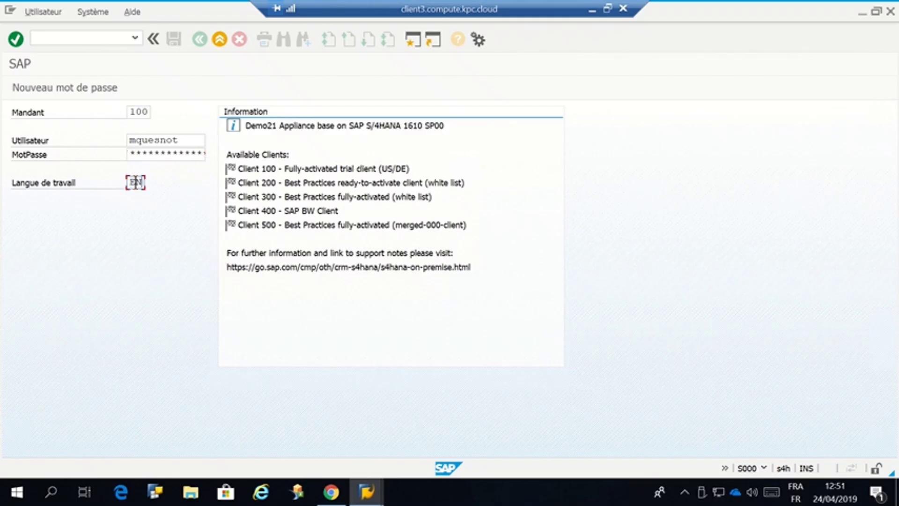
pyautogui.press('Return')
# - Correct the rejected user name, resubmit the logon and dismiss the copyright notice
pyautogui.click(166, 153)
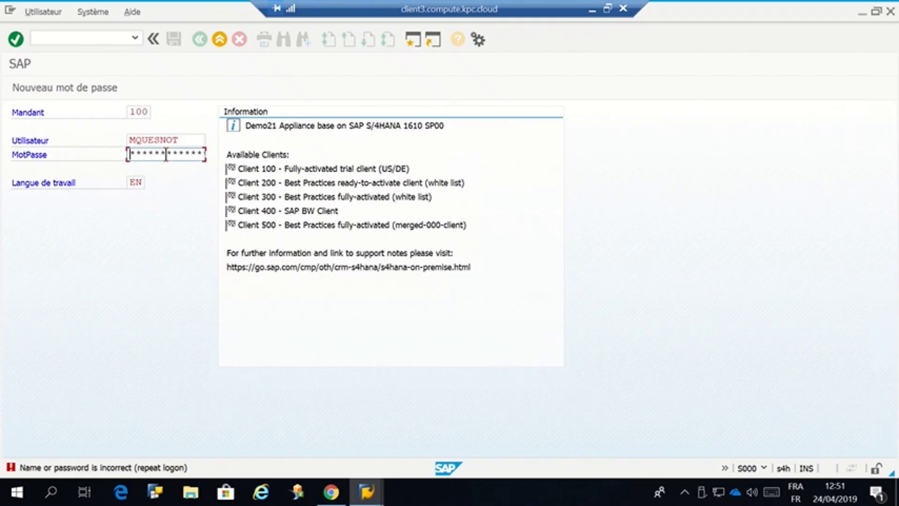
pyautogui.doubleClick(167, 139)
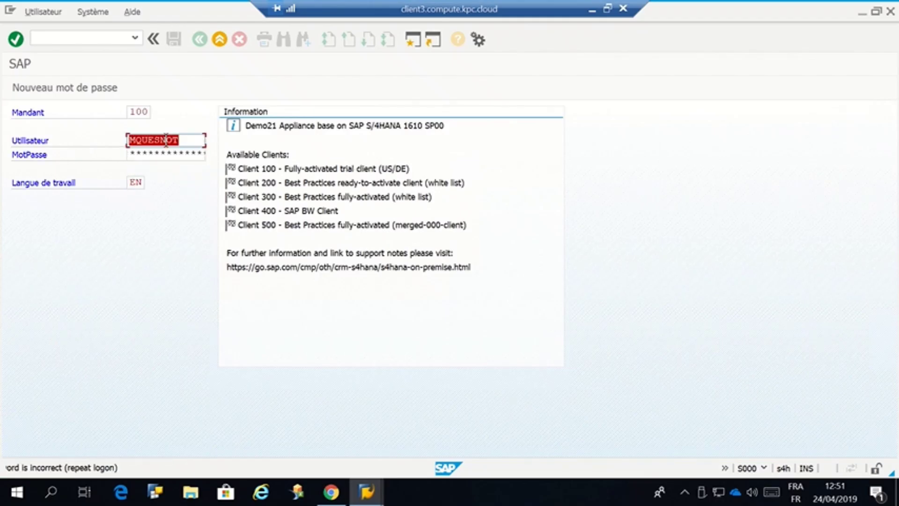
pyautogui.click(191, 150)
pyautogui.moveTo(186, 142); pyautogui.dragTo(167, 141)
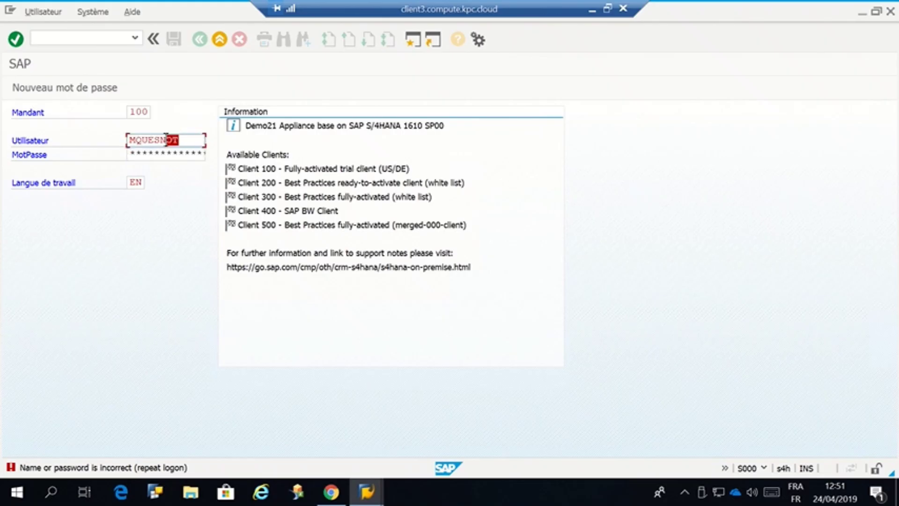
pyautogui.write('k')
pyautogui.press('BackSpace')
pyautogui.write('o')
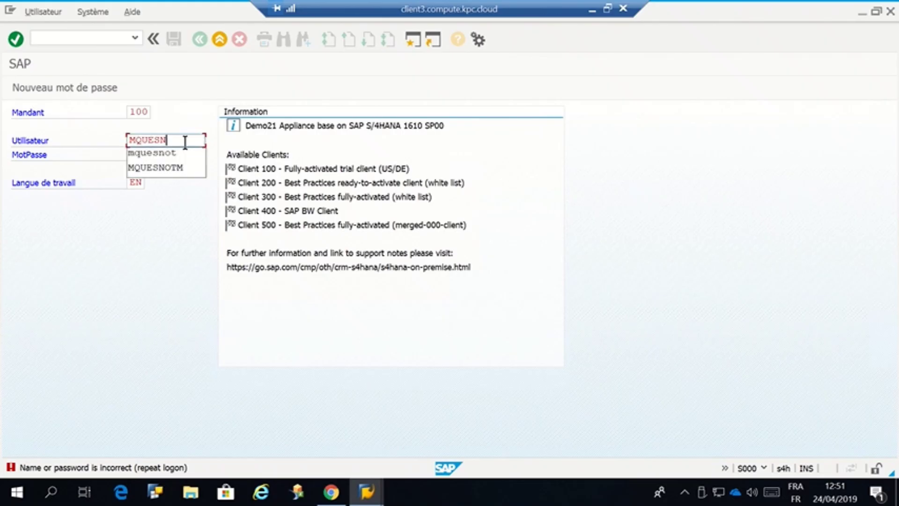
pyautogui.write('t')
pyautogui.press('Tab')
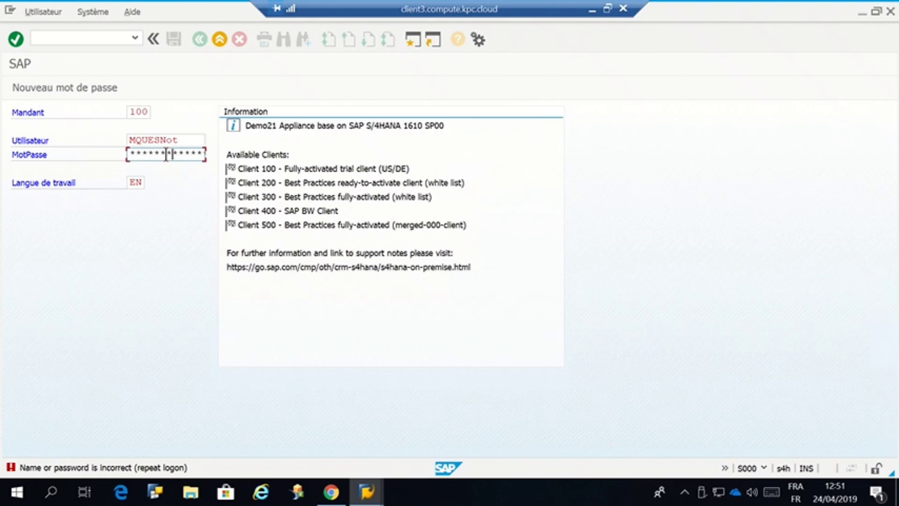
pyautogui.press('Return')
pyautogui.press('Return')
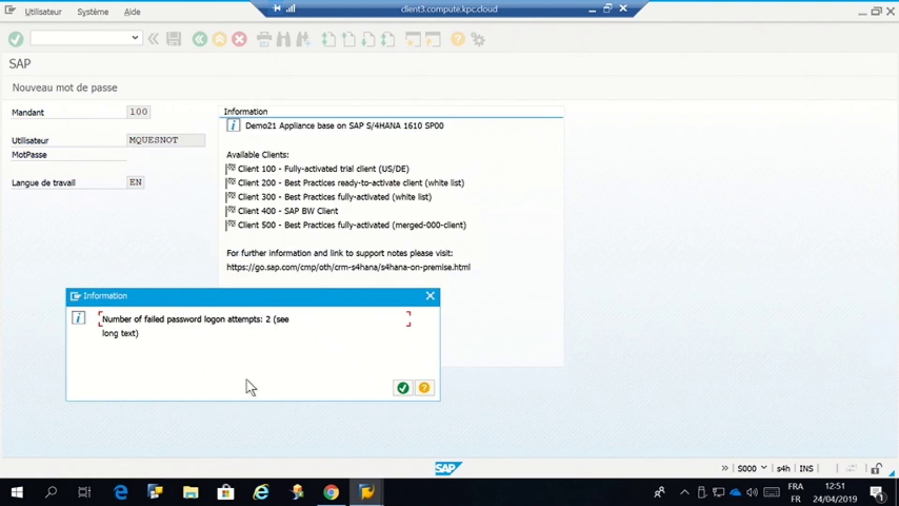
pyautogui.press('Return')
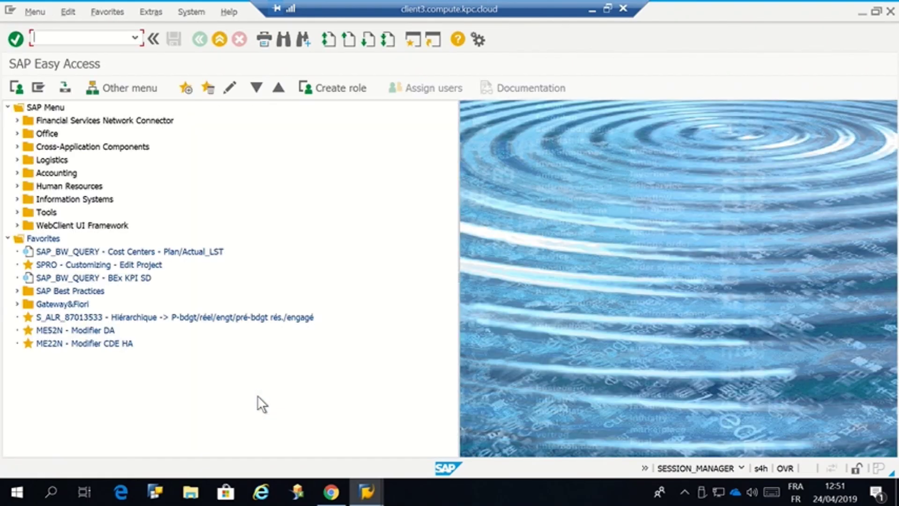
pyautogui.write('MB9')
pyautogui.write('3')
pyautogui.press('Return')
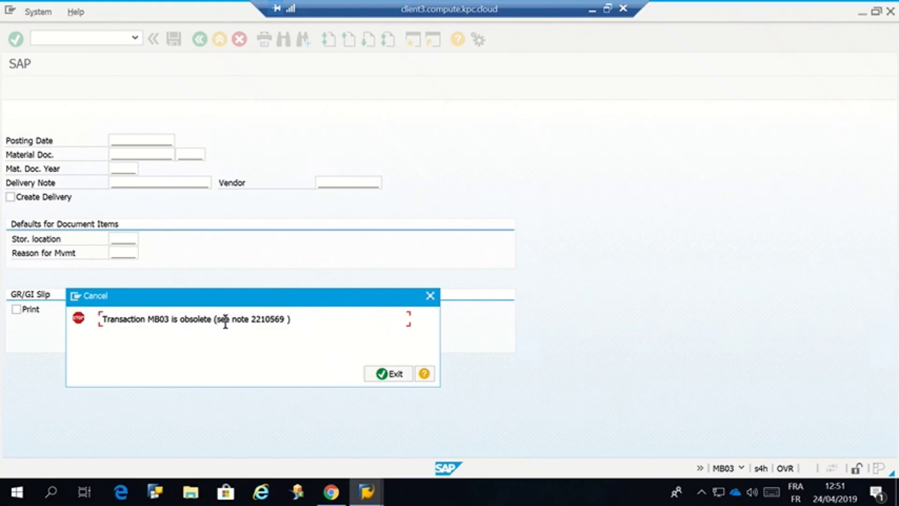
pyautogui.click(389, 375)
pyautogui.write('MB1B')
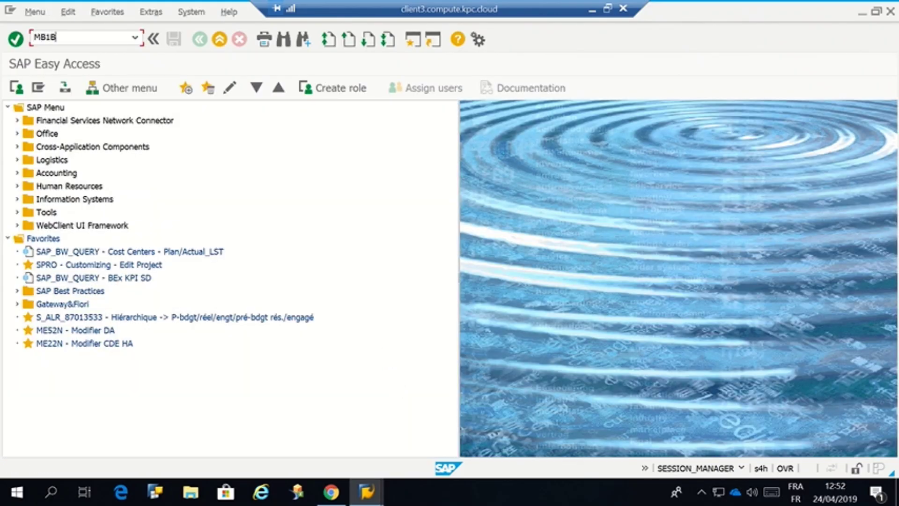
pyautogui.press('Return')
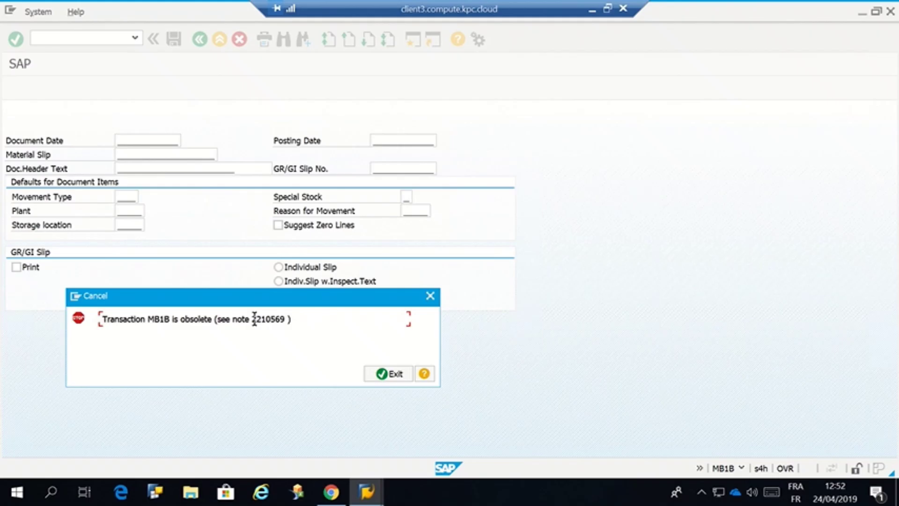
pyautogui.click(383, 374)
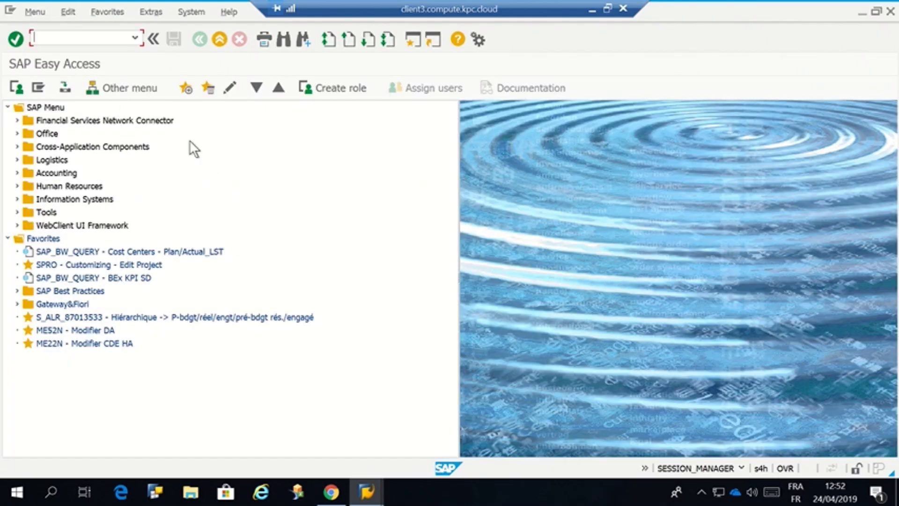
pyautogui.write('MK01')
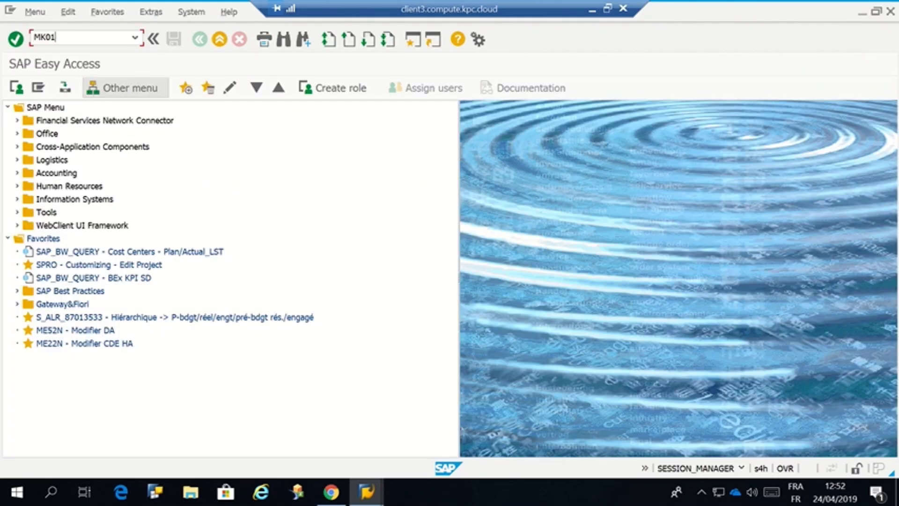
# - Run MK01 to reach Business Partner supplier creation, back out without saving, and minimize the remote session
pyautogui.press('Return')
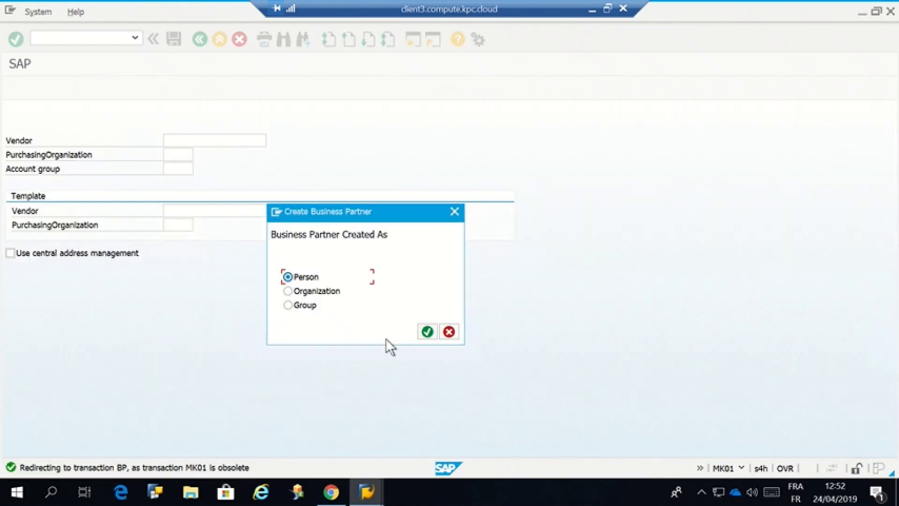
pyautogui.click(425, 329)
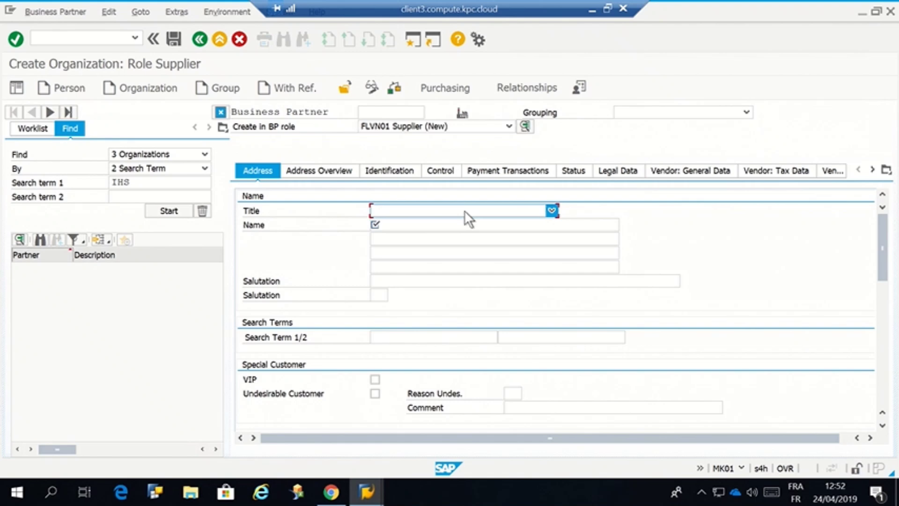
pyautogui.click(205, 40)
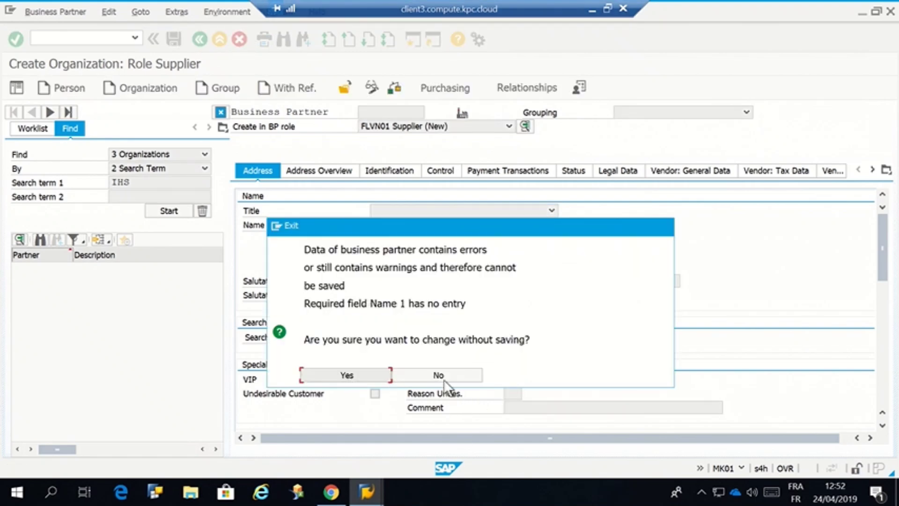
pyautogui.click(440, 375)
pyautogui.click(592, 10)
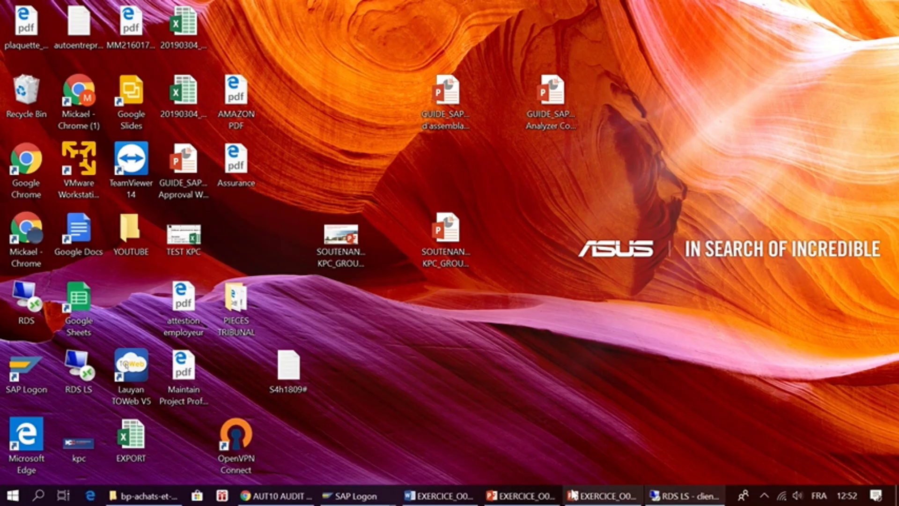
# - Restore the Material Document List EC2 (4) window from the SAP Logon taskbar thumbnails
pyautogui.moveTo(374, 495)
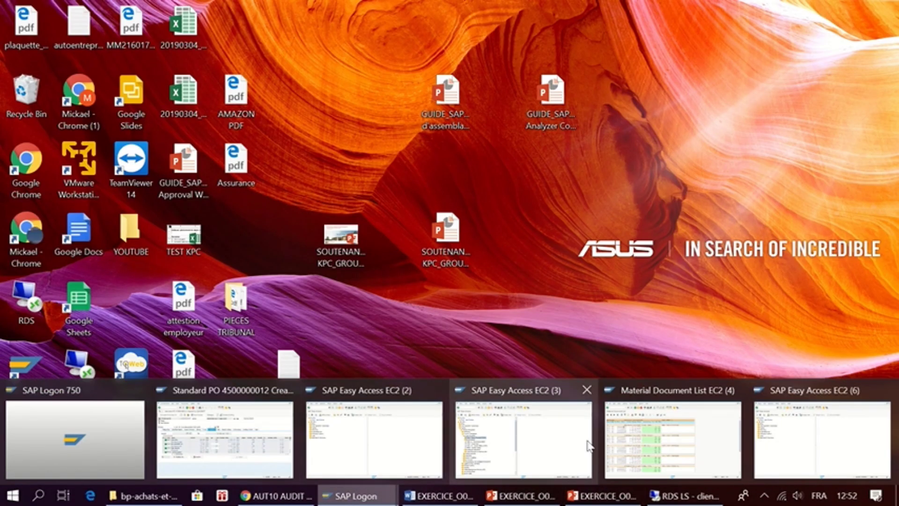
pyautogui.click(641, 440)
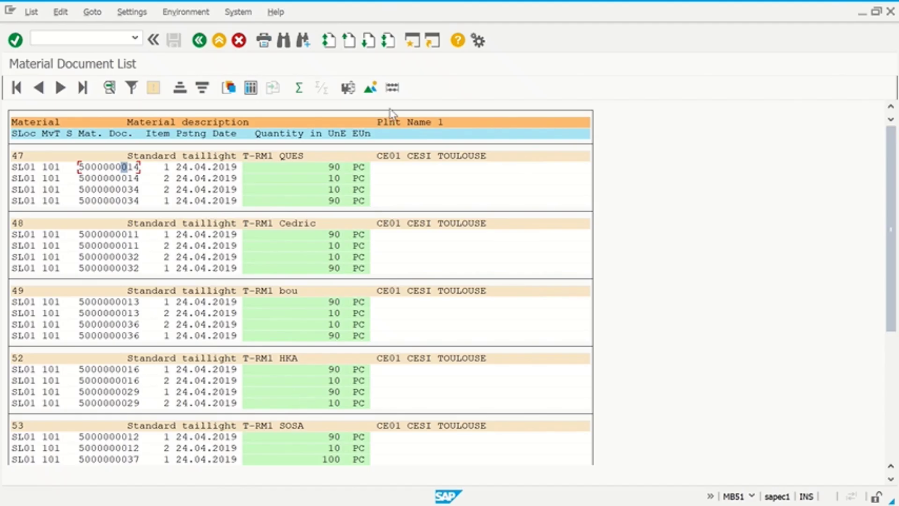
# - Go back three times from the material document list to the SAP Easy Access menu
pyautogui.click(200, 41)
pyautogui.click(199, 41)
pyautogui.click(199, 41)
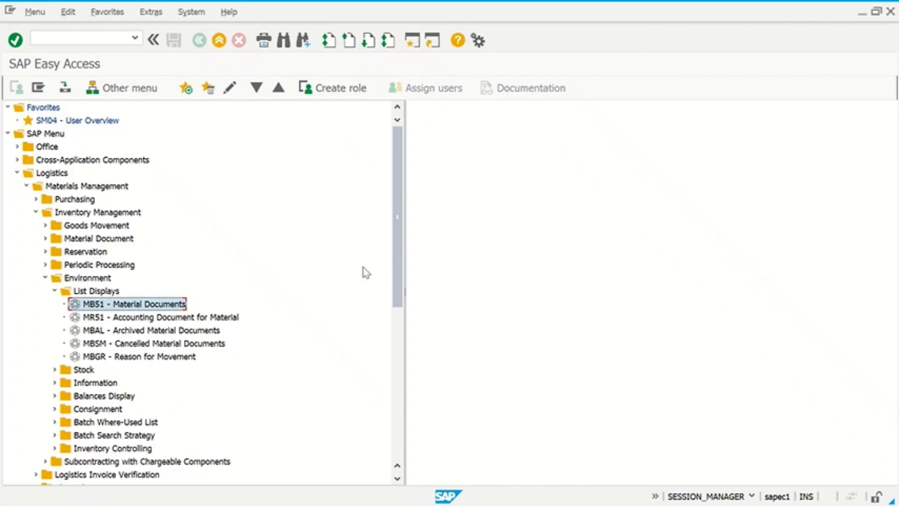
# - Start MB51 and set the Posting Date to 24.04.2019 from the calendar
pyautogui.doubleClick(156, 308)
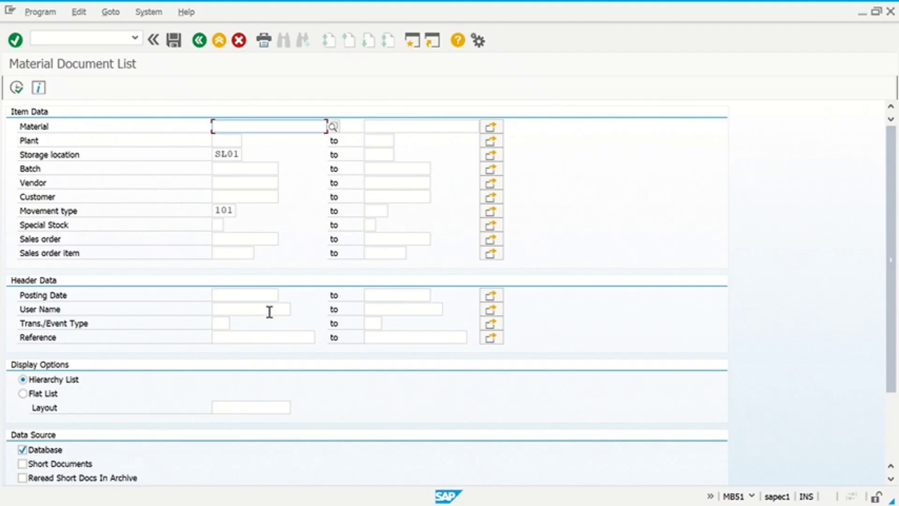
pyautogui.click(276, 296)
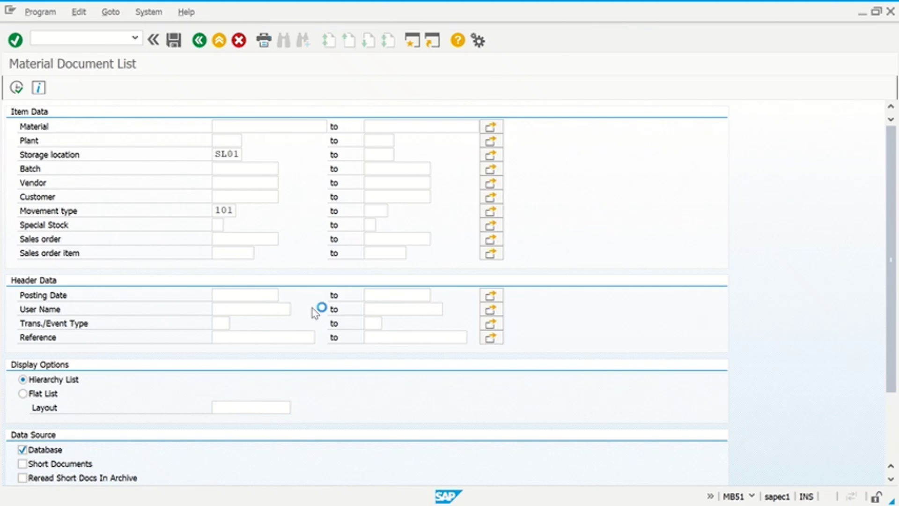
pyautogui.click(238, 281)
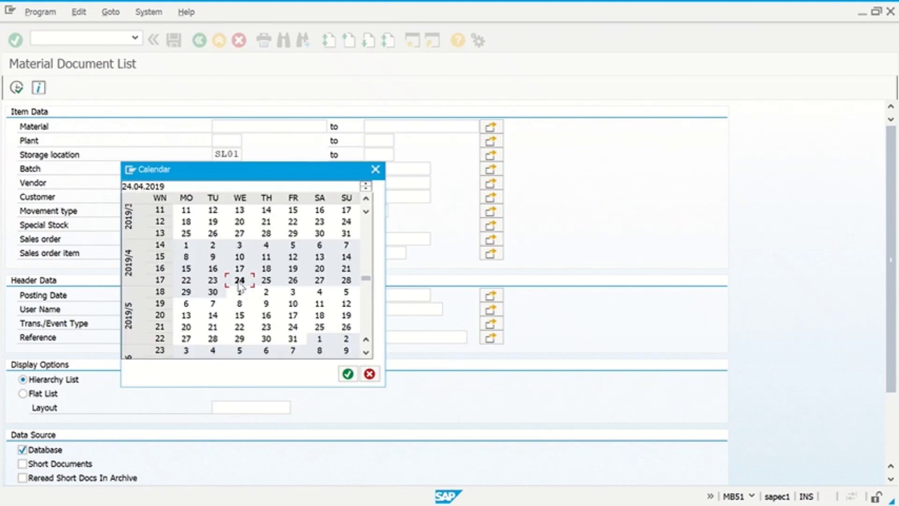
pyautogui.doubleClick(240, 282)
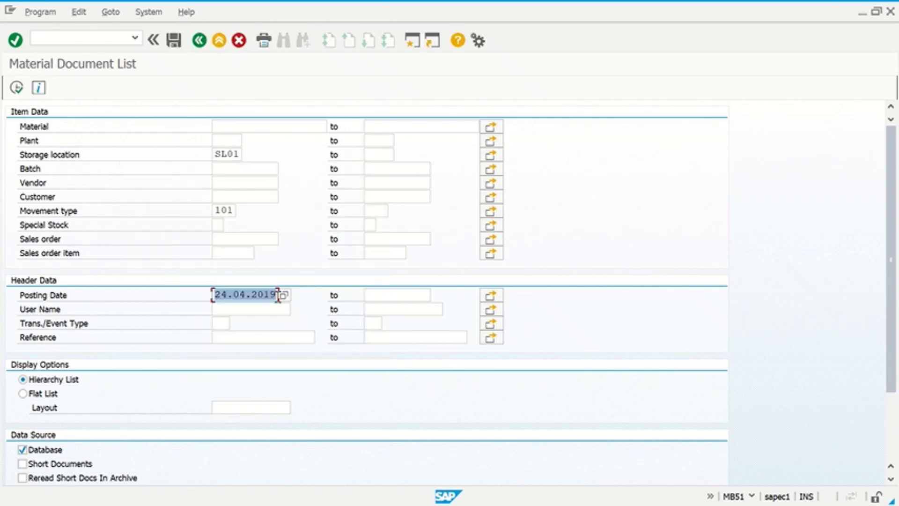
# - Clear movement type 101 and storage location SL01, and select Flat List output
pyautogui.doubleClick(220, 212)
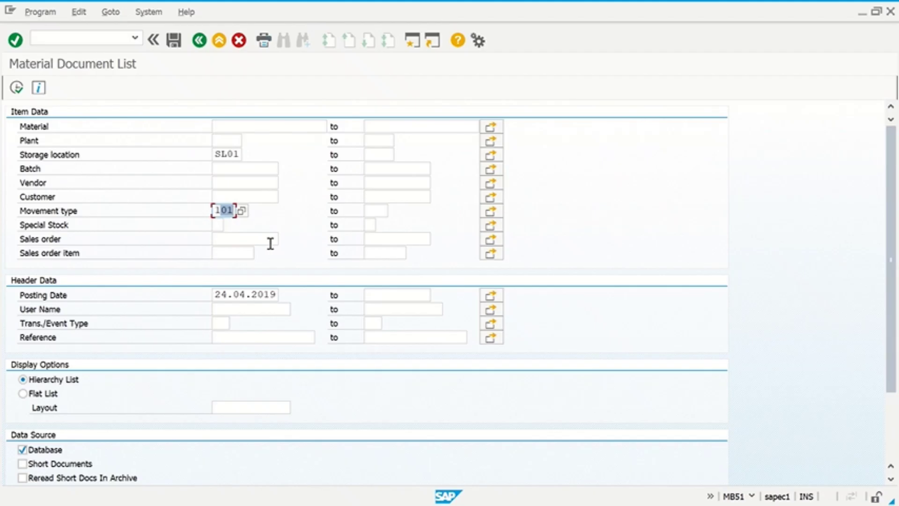
pyautogui.press('BackSpace')
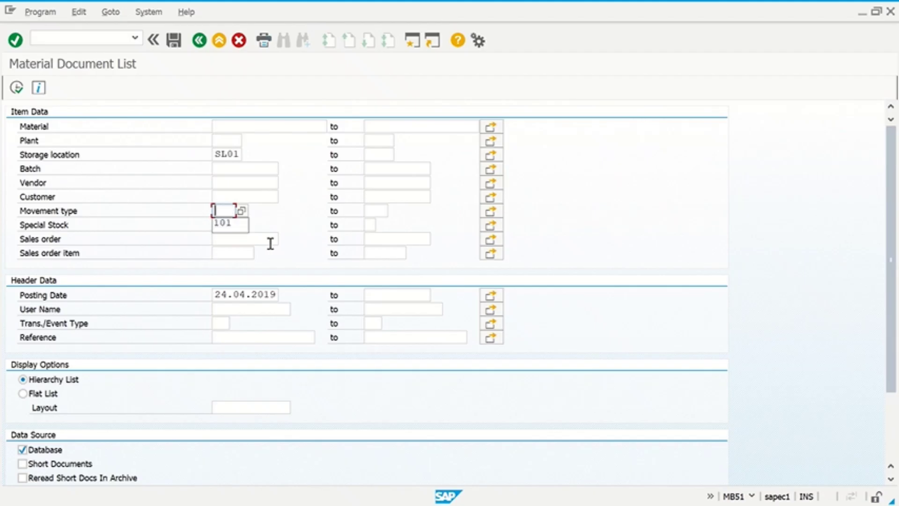
pyautogui.click(270, 244)
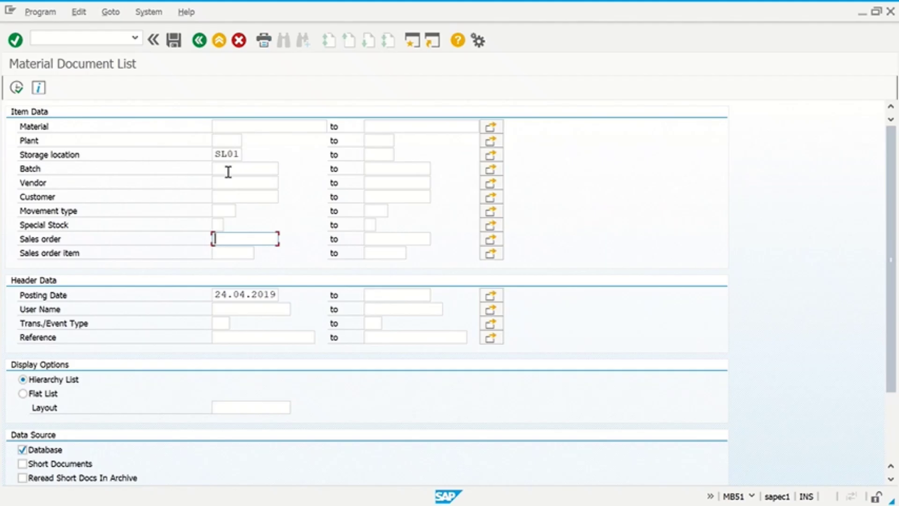
pyautogui.doubleClick(217, 155)
pyautogui.press('Delete')
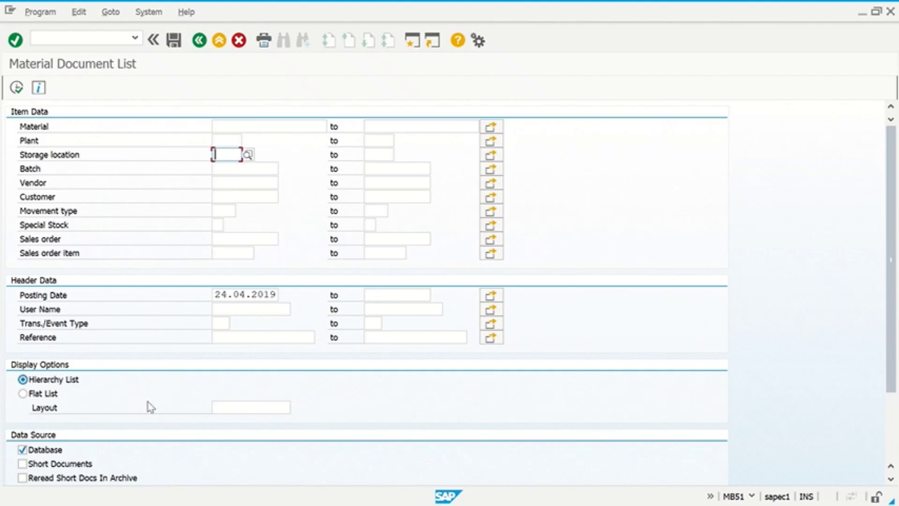
pyautogui.click(22, 393)
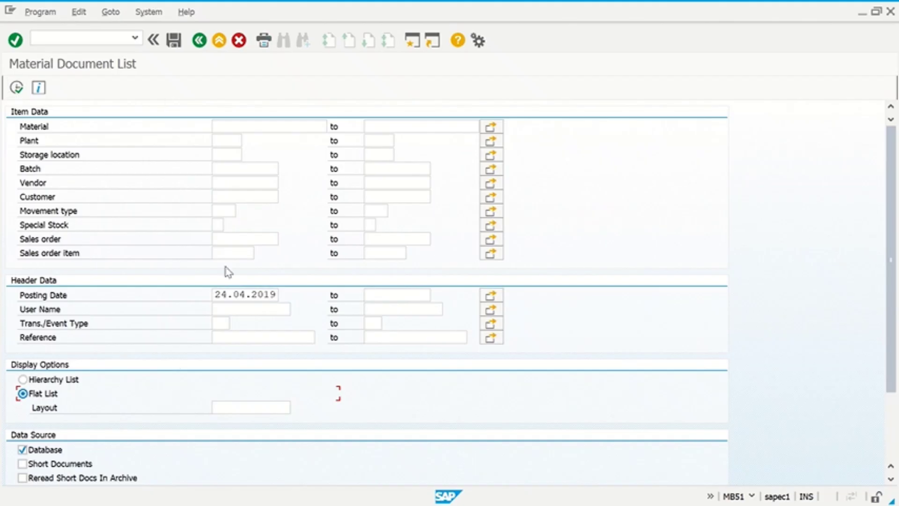
# - Run the report as a flat list, then return to the selection screen
pyautogui.click(16, 87)
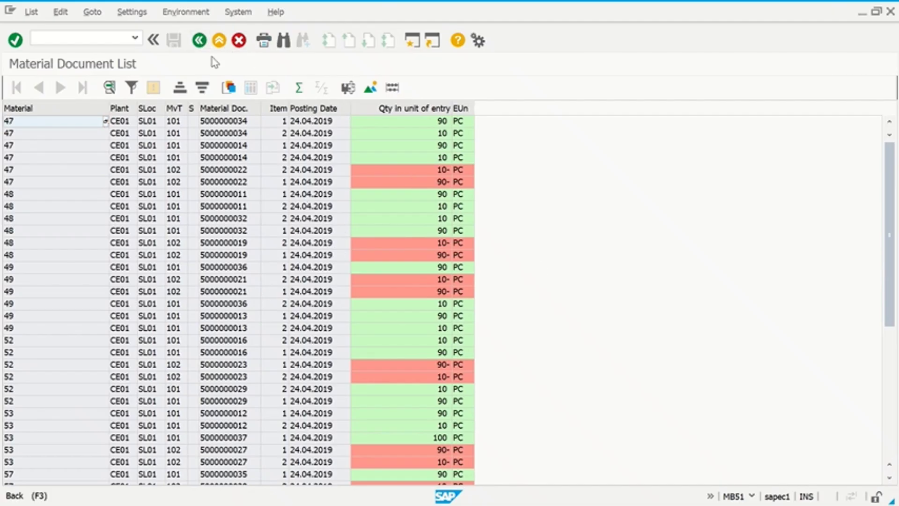
pyautogui.click(199, 40)
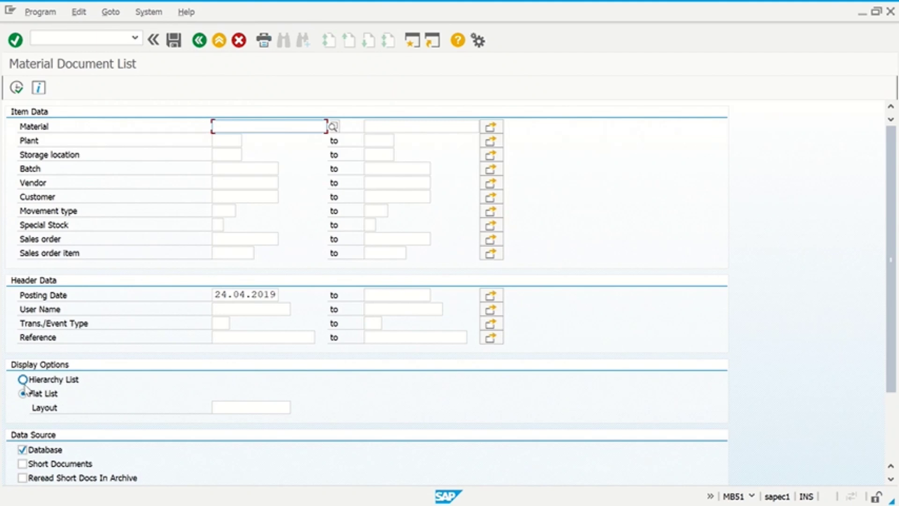
pyautogui.click(21, 382)
pyautogui.click(23, 393)
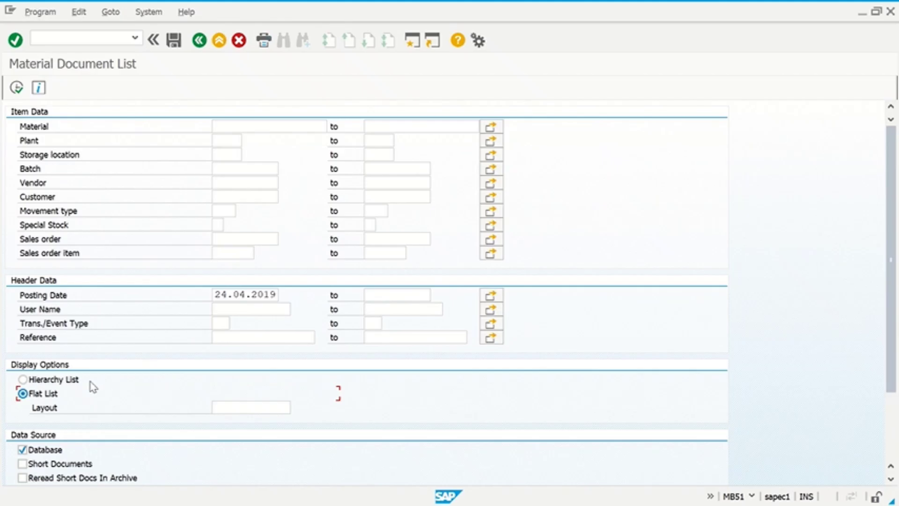
# - Rerun the report as a Hierarchy List and switch to the detailed grid
pyautogui.click(51, 380)
pyautogui.click(26, 88)
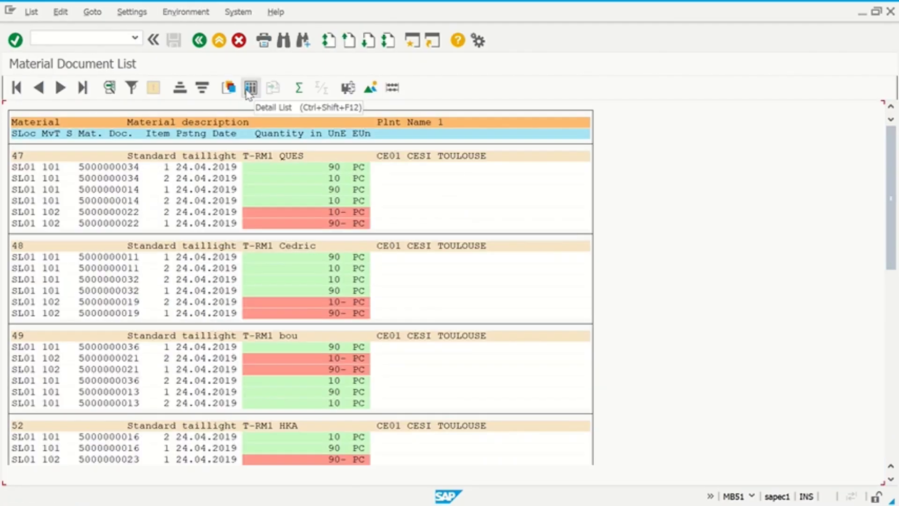
pyautogui.click(249, 90)
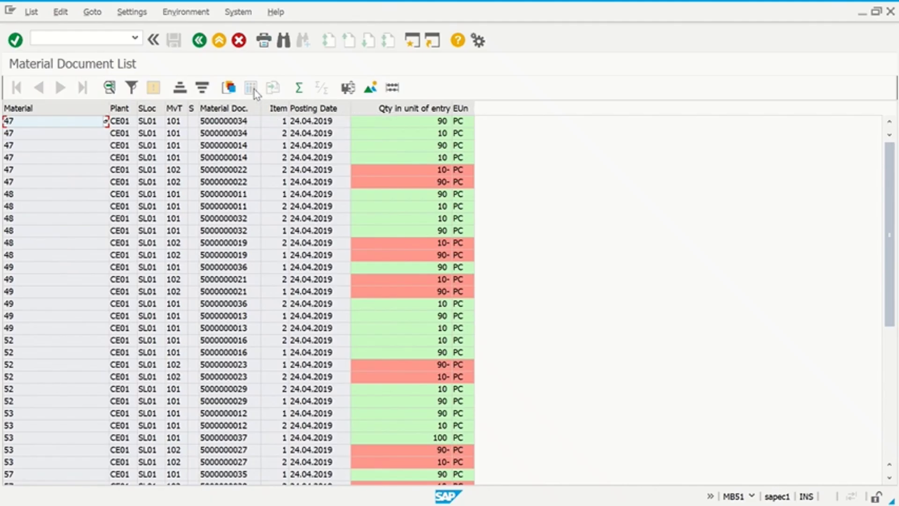
pyautogui.click(171, 15)
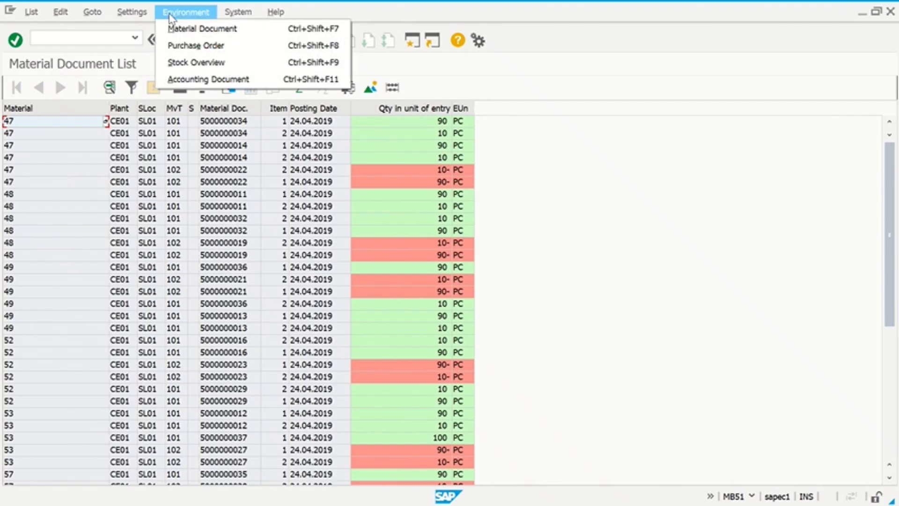
pyautogui.moveTo(134, 14)
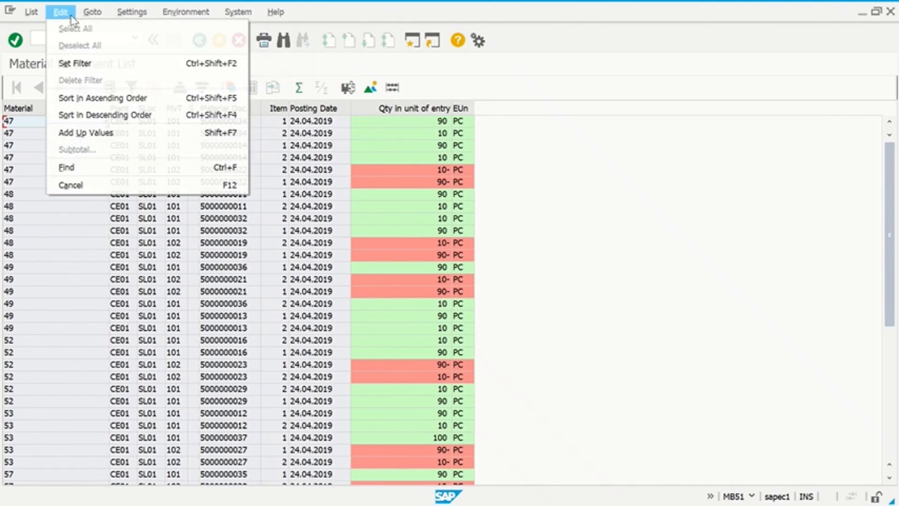
pyautogui.moveTo(33, 13)
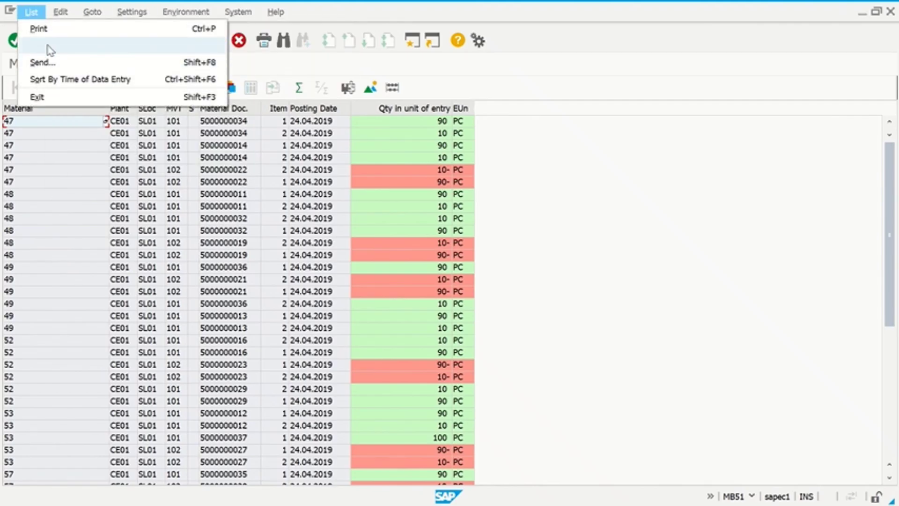
pyautogui.moveTo(50, 47)
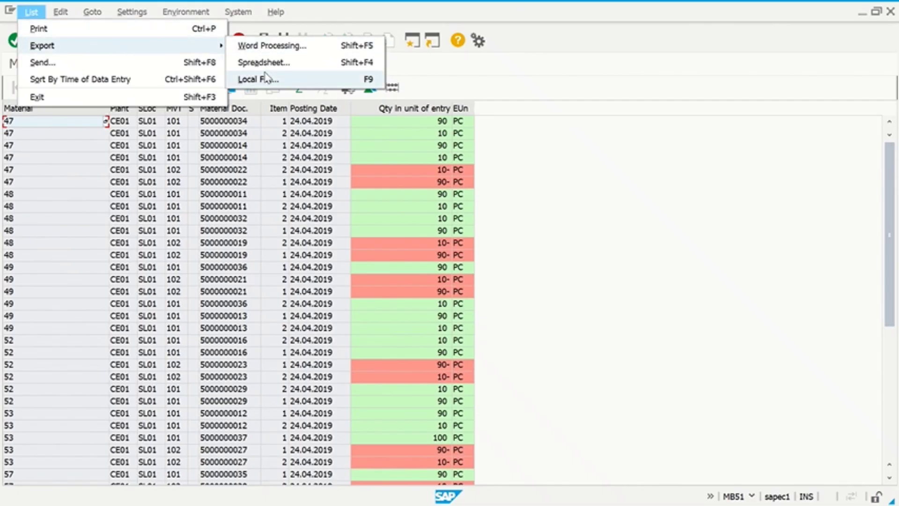
pyautogui.click(309, 63)
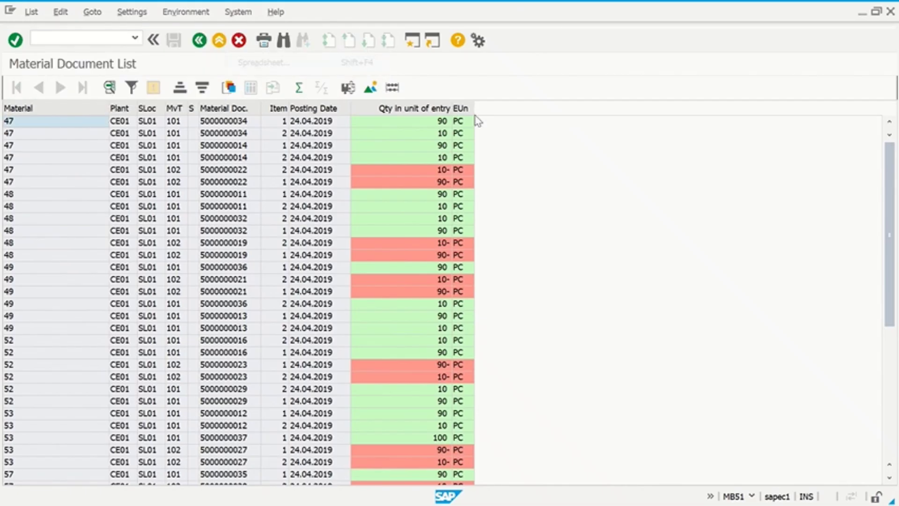
pyautogui.moveTo(199, 170); pyautogui.dragTo(678, 66)
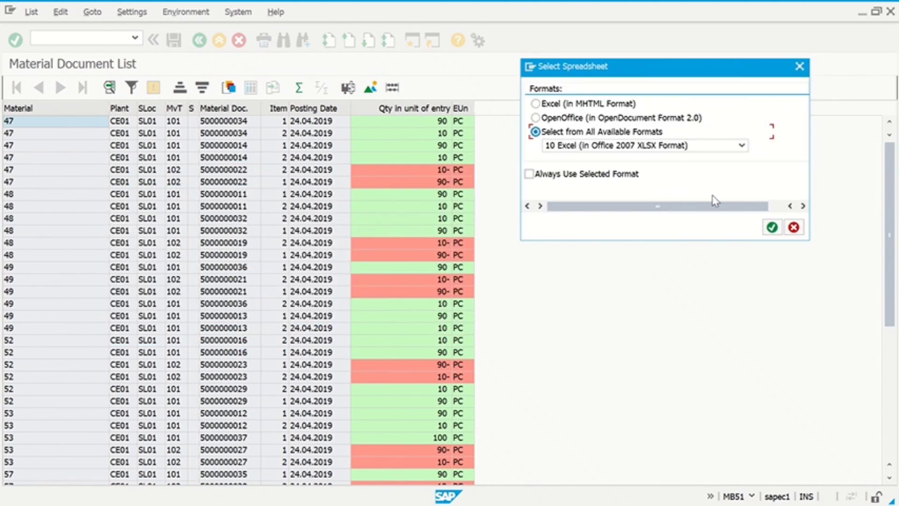
pyautogui.click(793, 227)
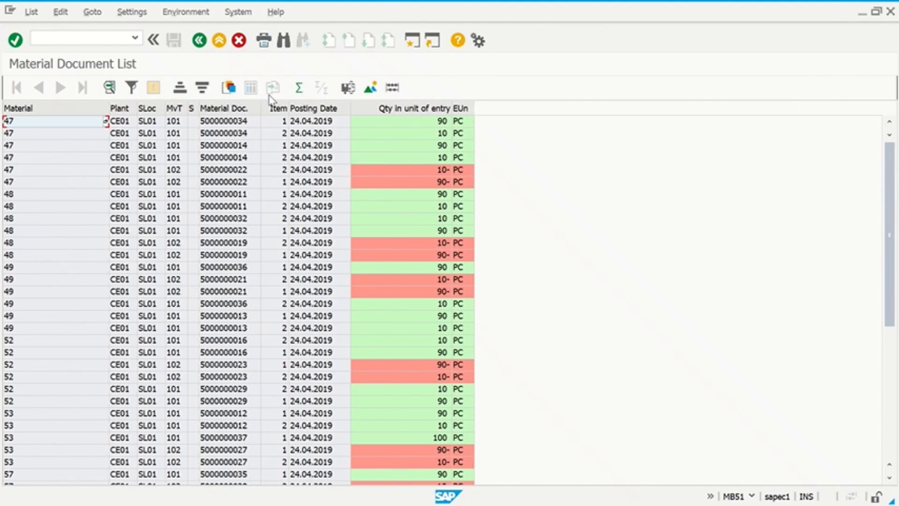
# - Export the list to a spreadsheet in Excel (Office 2007 XLSX) format
pyautogui.click(29, 14)
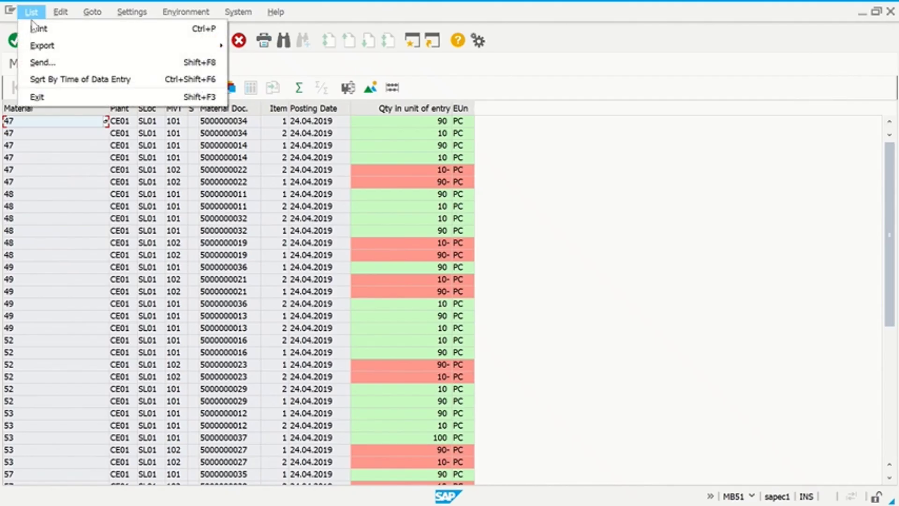
pyautogui.moveTo(115, 46)
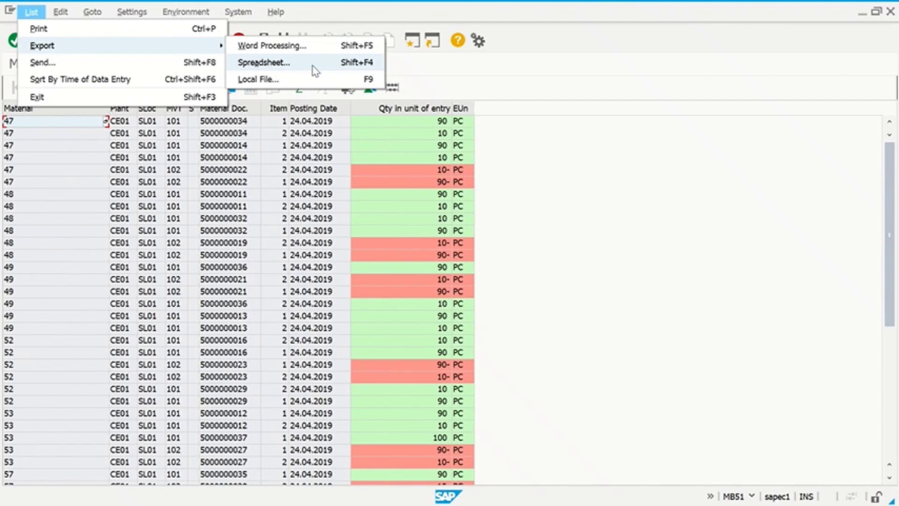
pyautogui.click(313, 66)
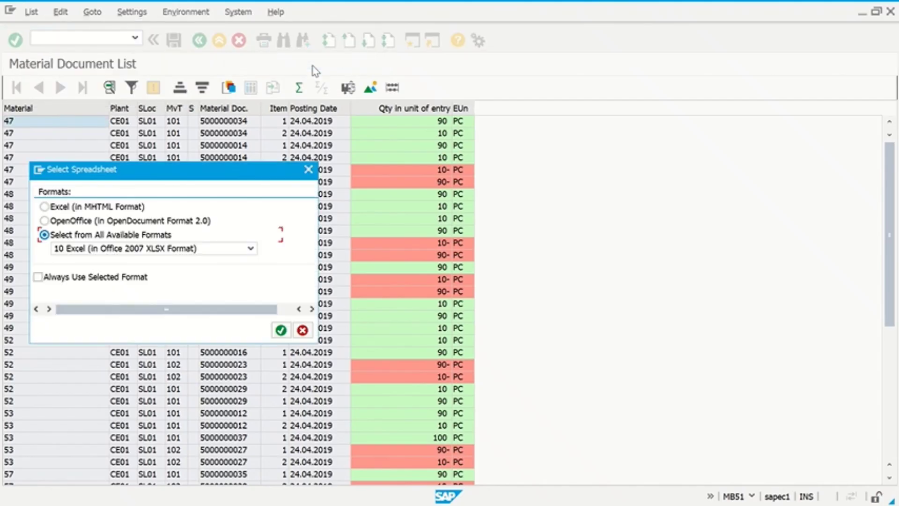
pyautogui.click(202, 252)
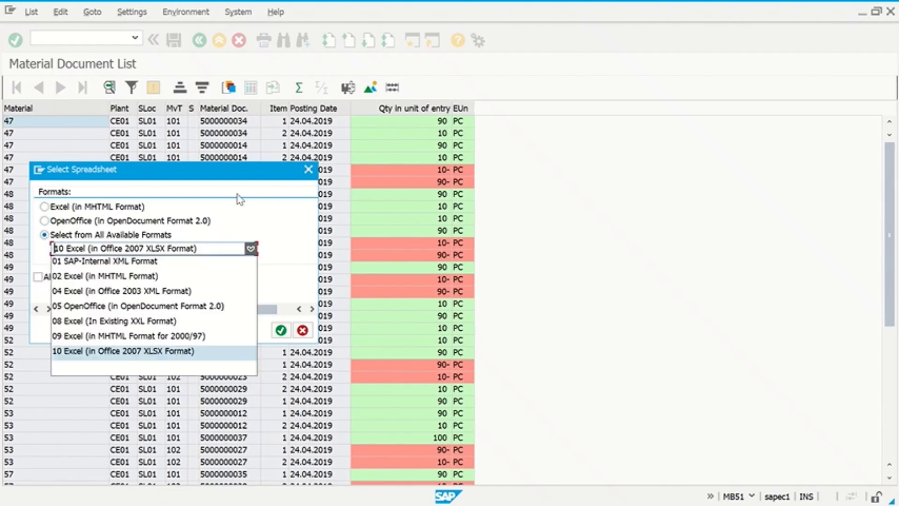
pyautogui.click(285, 218)
pyautogui.click(281, 330)
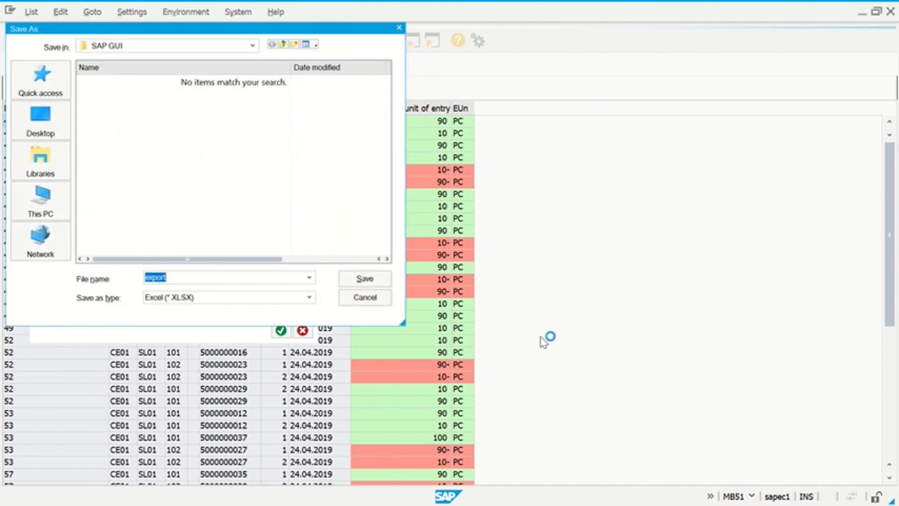
# - Save it as export on the Desktop, replacing EXPORT.XLSX, and allow both security prompts
pyautogui.click(52, 124)
pyautogui.click(355, 281)
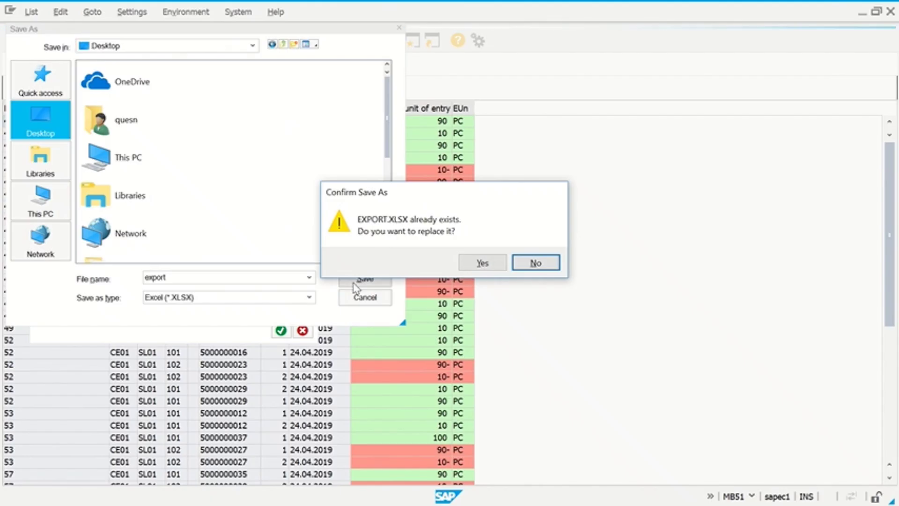
pyautogui.click(495, 262)
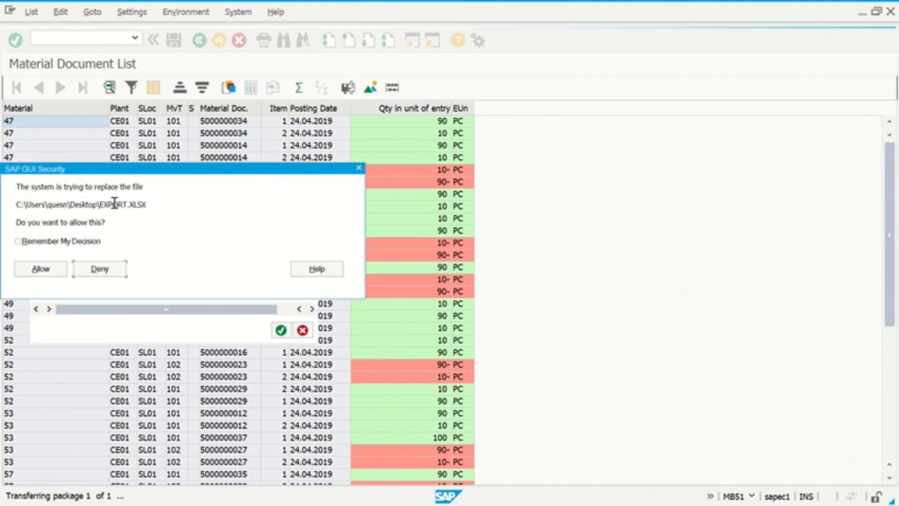
pyautogui.click(72, 241)
pyautogui.click(49, 272)
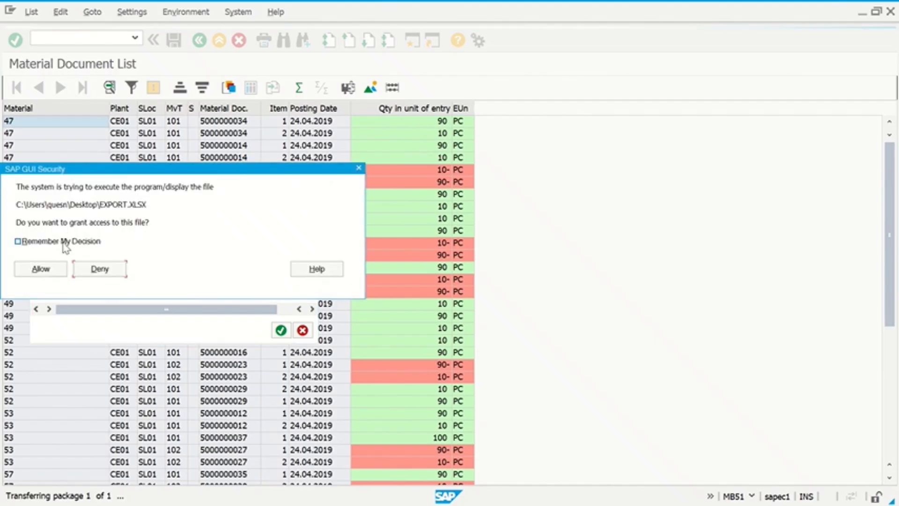
pyautogui.click(65, 243)
pyautogui.click(47, 271)
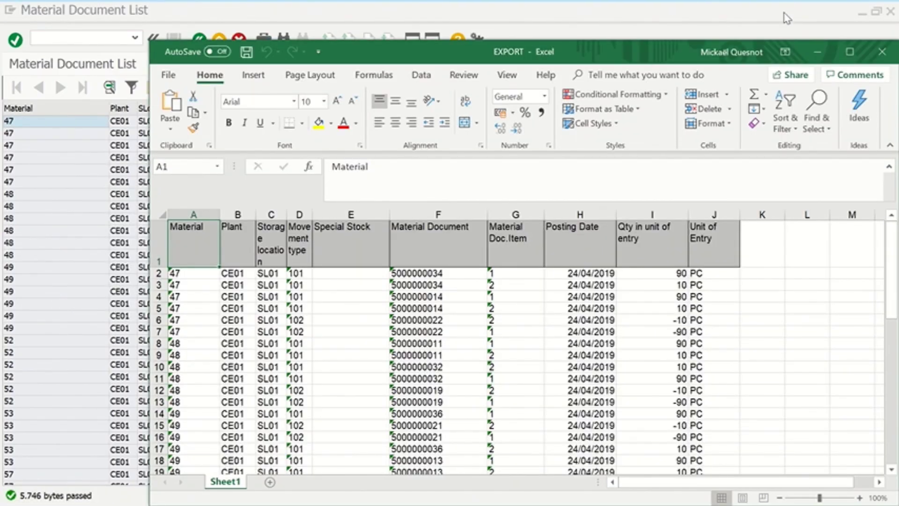
# - Maximize the EXPORT.XLSX workbook to review it, then close Excel
pyautogui.click(850, 52)
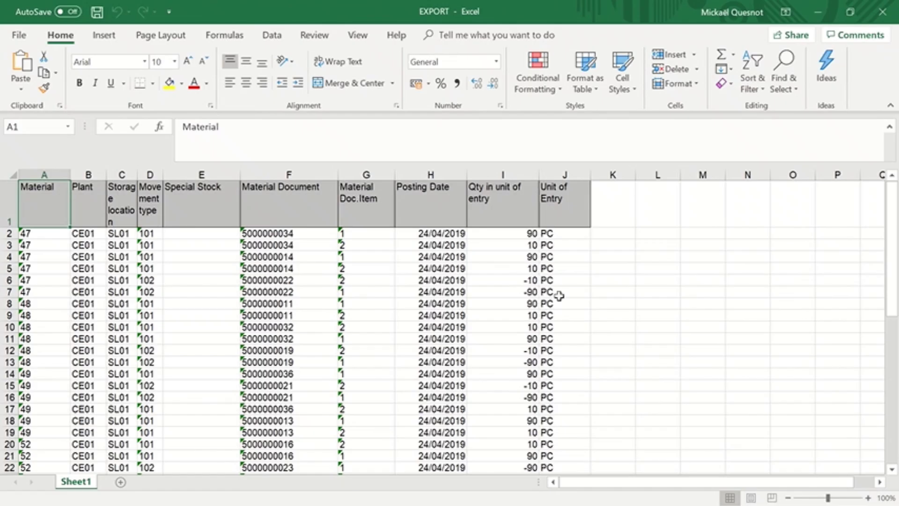
pyautogui.click(895, 17)
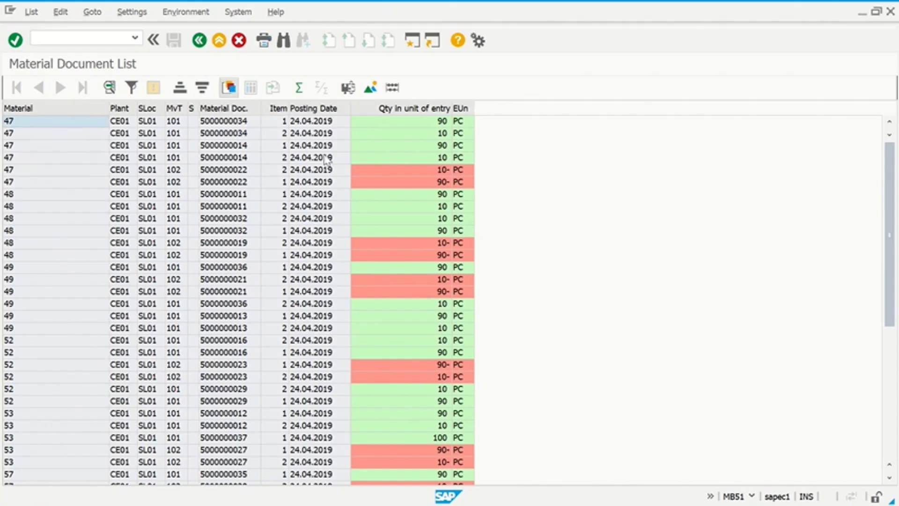
# - Add Material description and User Name to the displayed columns in the Change Layout dialog
pyautogui.click(230, 89)
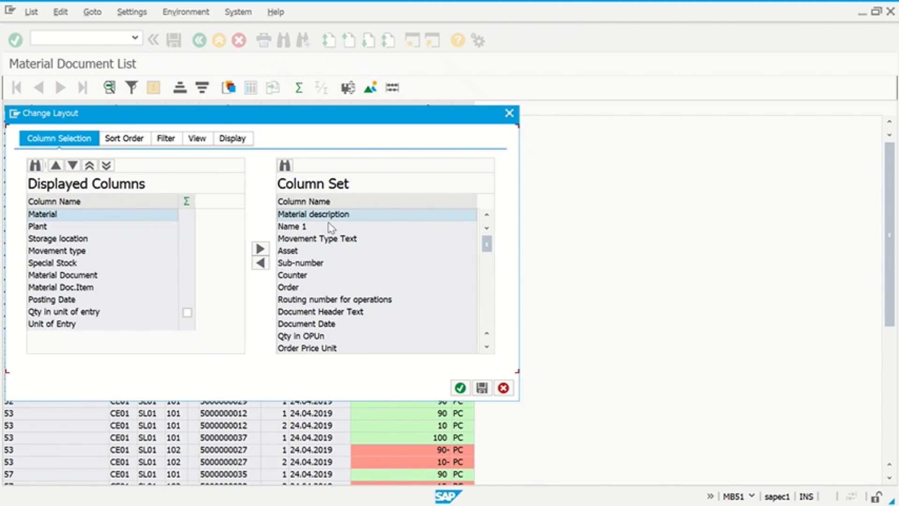
pyautogui.click(260, 262)
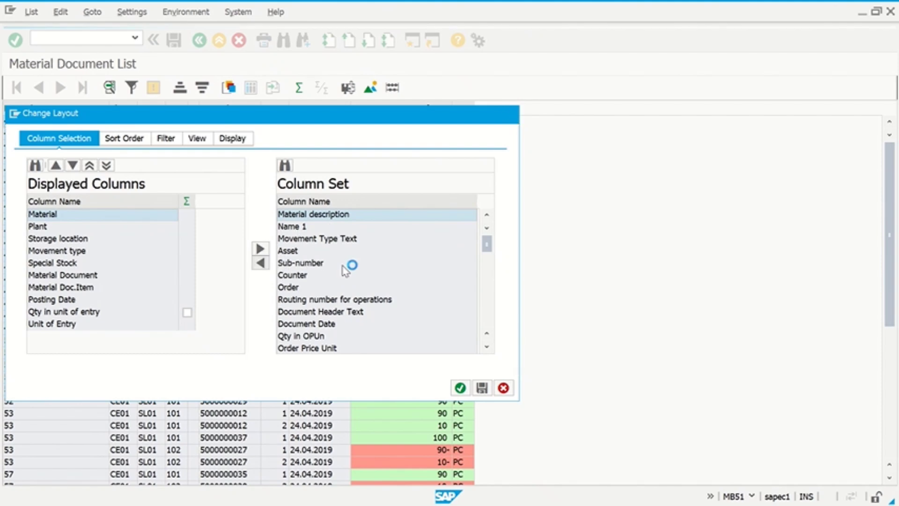
pyautogui.scroll(-10, 380, 275)
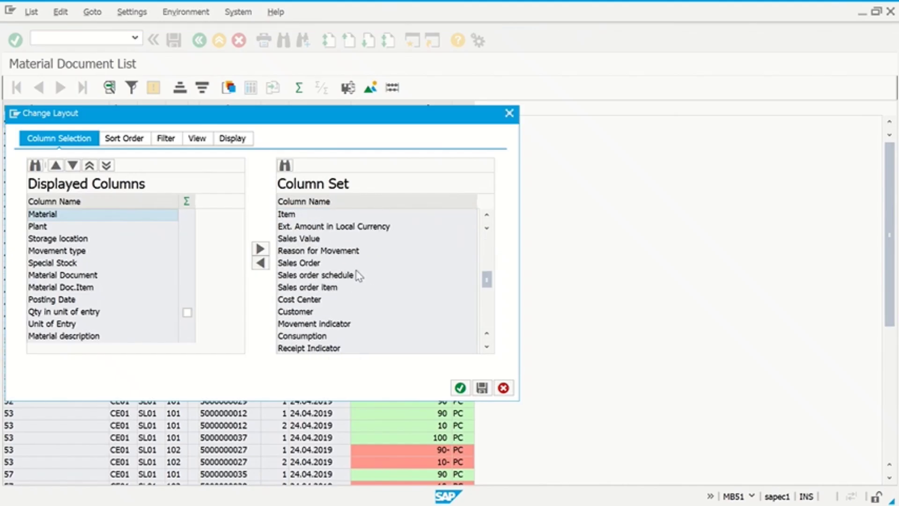
pyautogui.scroll(1, 357, 276)
pyautogui.scroll(-3, 357, 276)
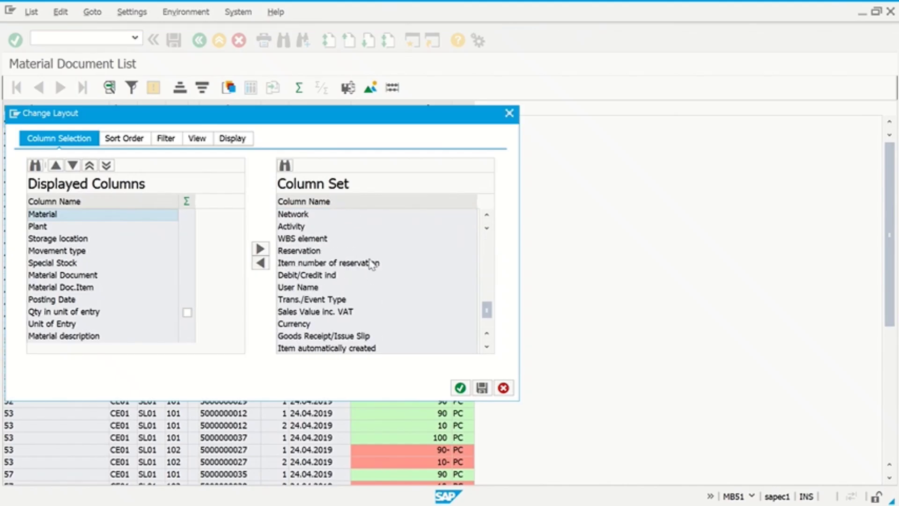
pyautogui.click(307, 289)
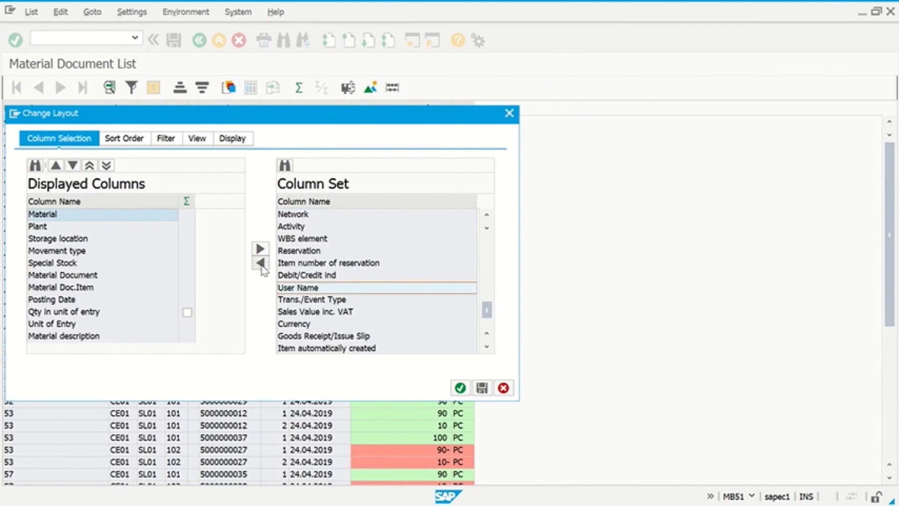
pyautogui.click(460, 387)
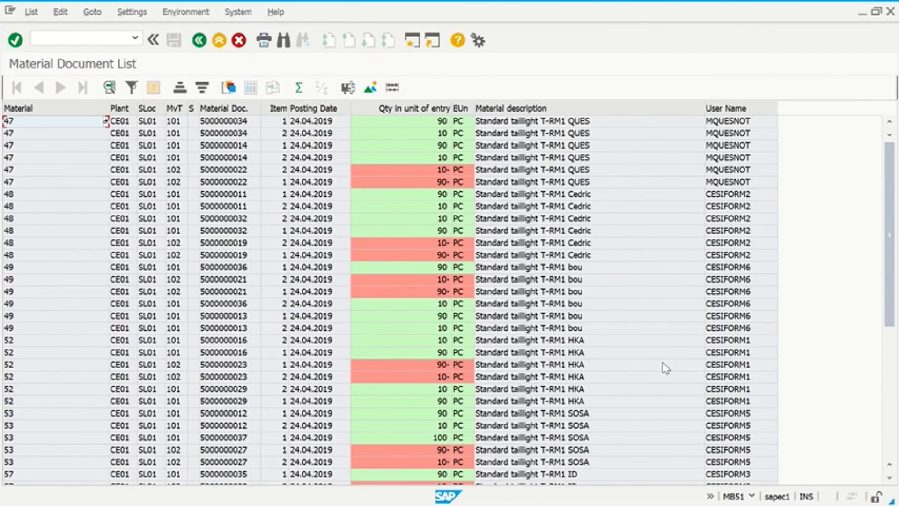
# - Drag the Material description column to sit right after the Material column
pyautogui.click(541, 106)
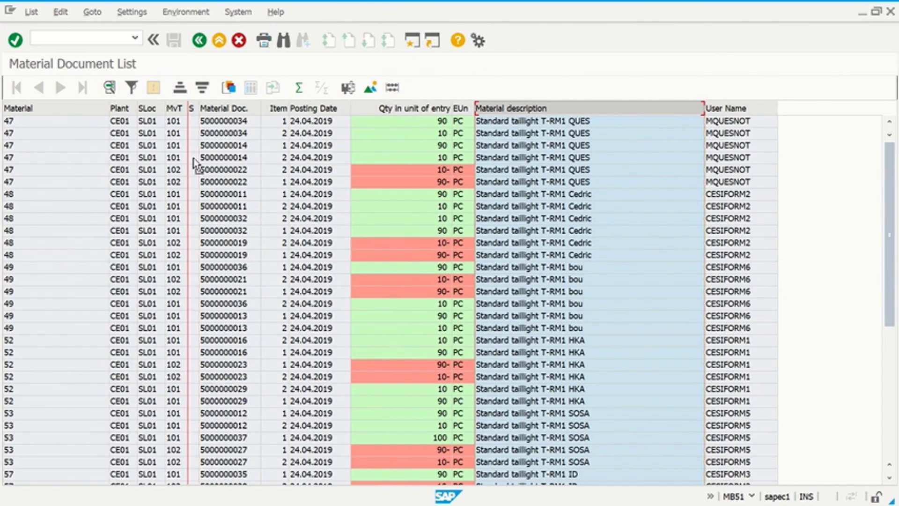
pyautogui.moveTo(149, 154); pyautogui.dragTo(143, 154)
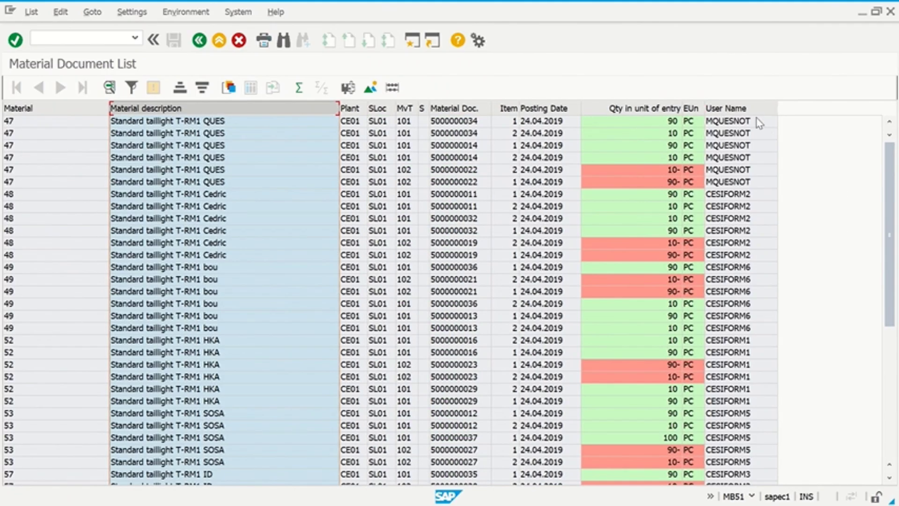
pyautogui.moveTo(747, 109); pyautogui.dragTo(380, 134)
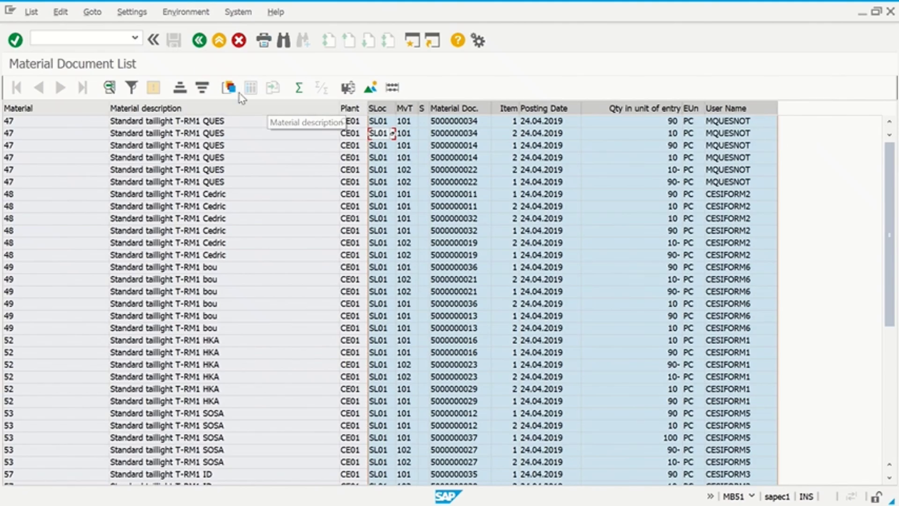
# - Browse the layout saving options menu and scroll the list
pyautogui.click(131, 13)
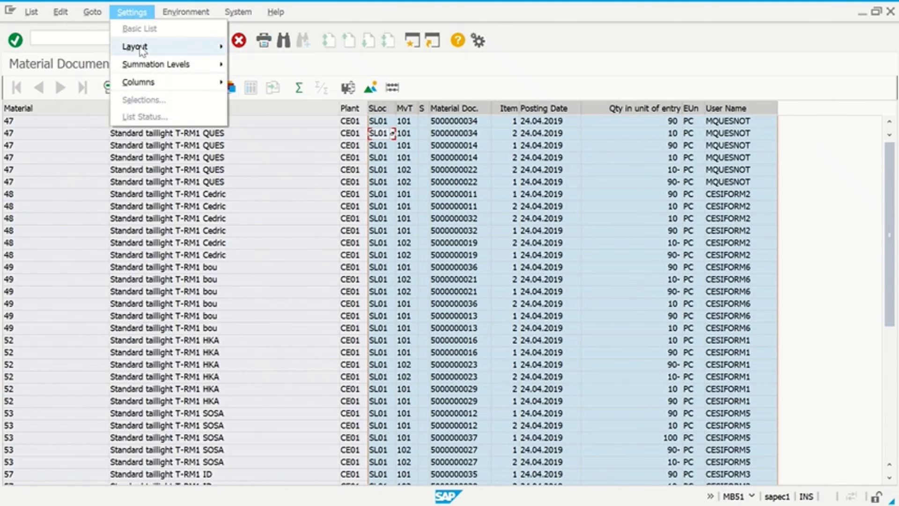
pyautogui.moveTo(142, 50)
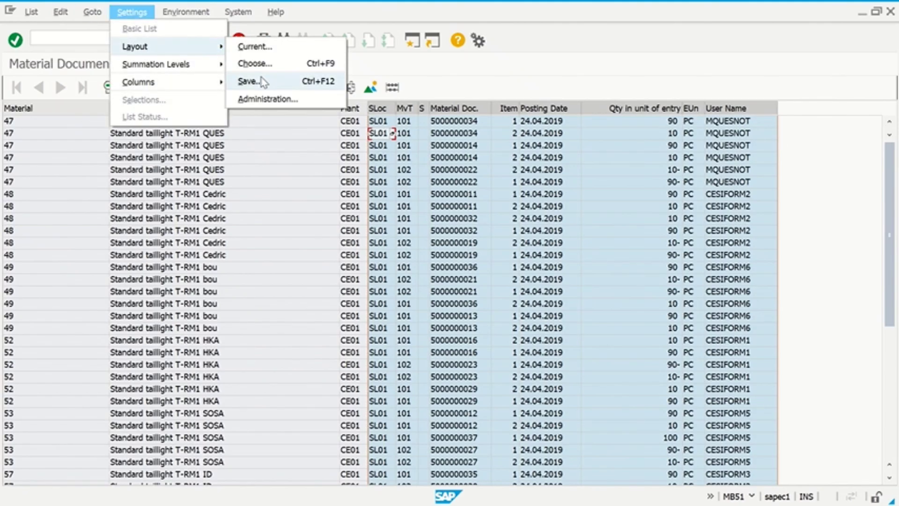
pyautogui.moveTo(537, 4)
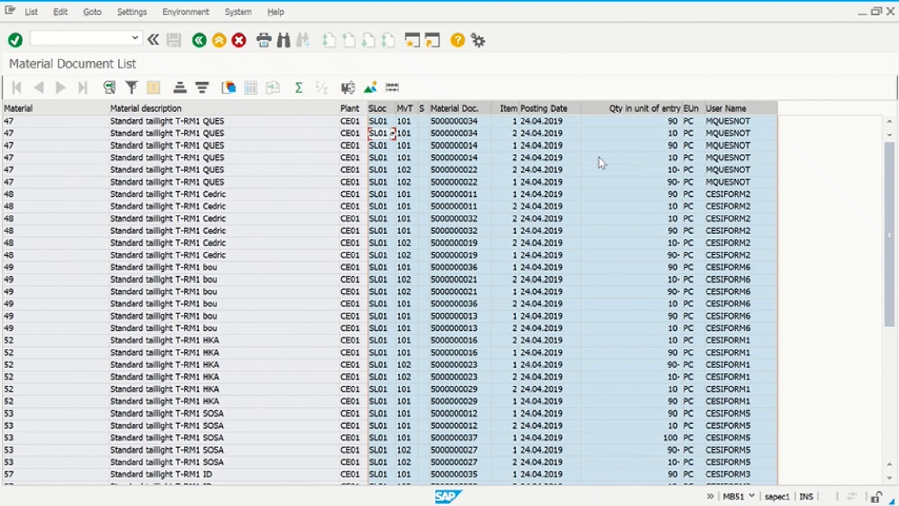
pyautogui.click(470, 84)
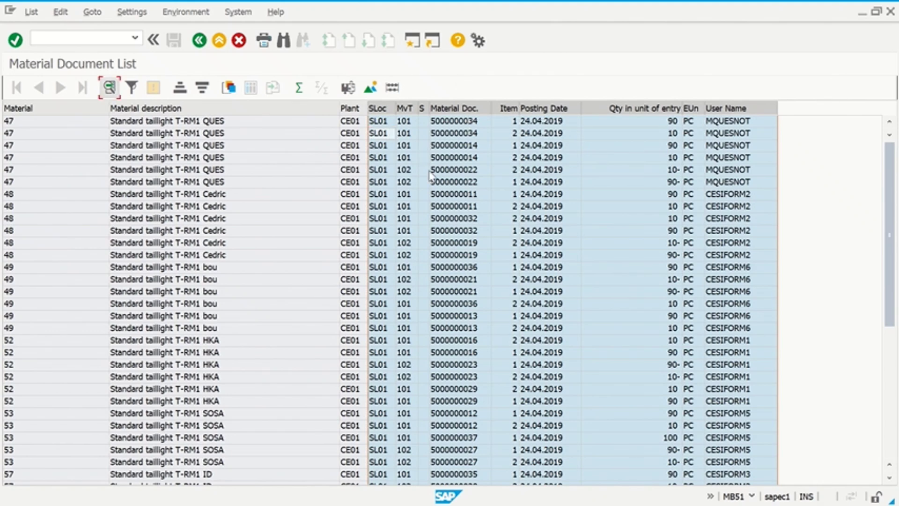
pyautogui.scroll(-6, 313, 232)
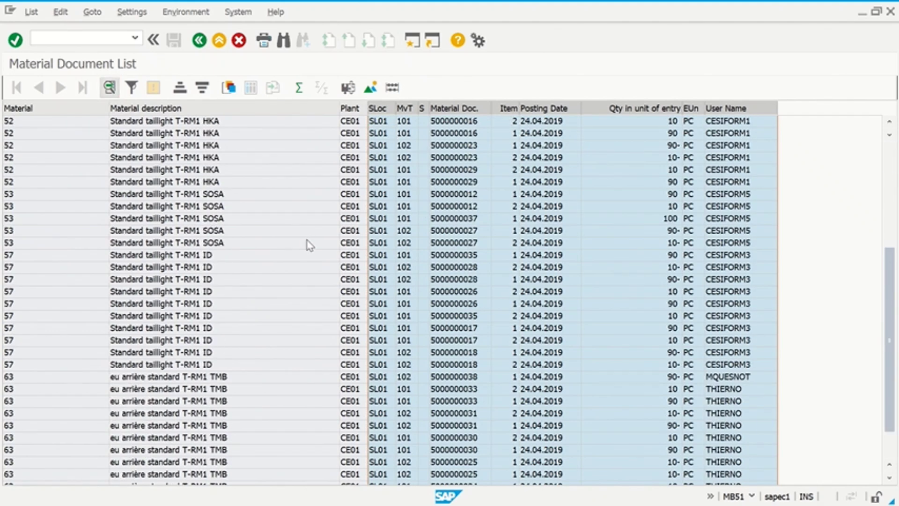
pyautogui.scroll(6, 309, 241)
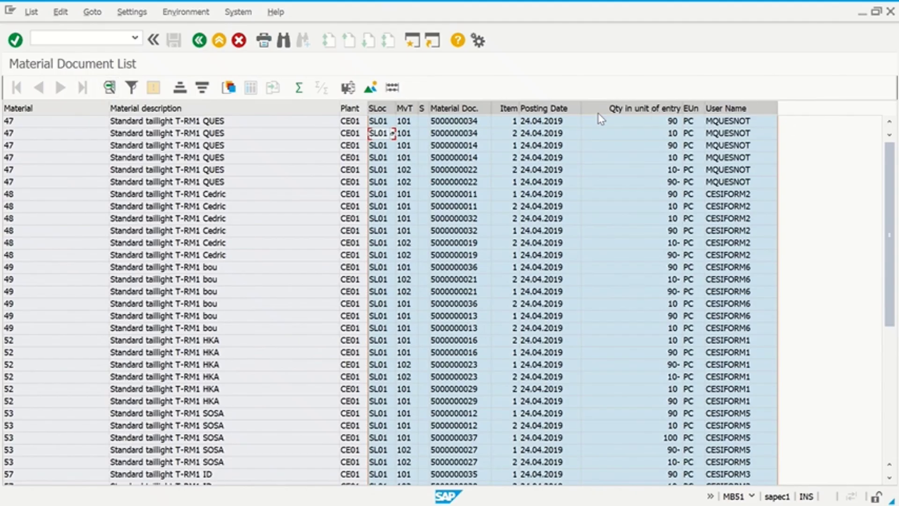
# - Total the quantities and subtotal them by the User Name column
pyautogui.click(298, 89)
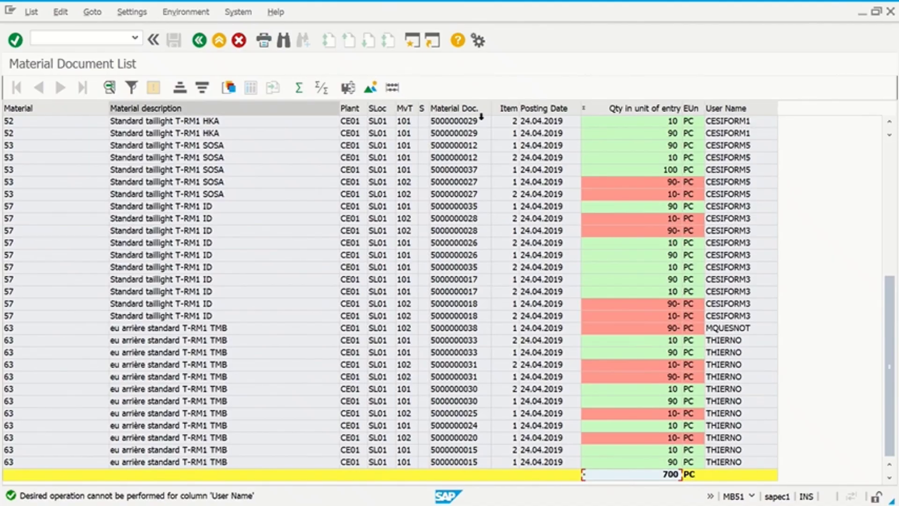
pyautogui.click(723, 108)
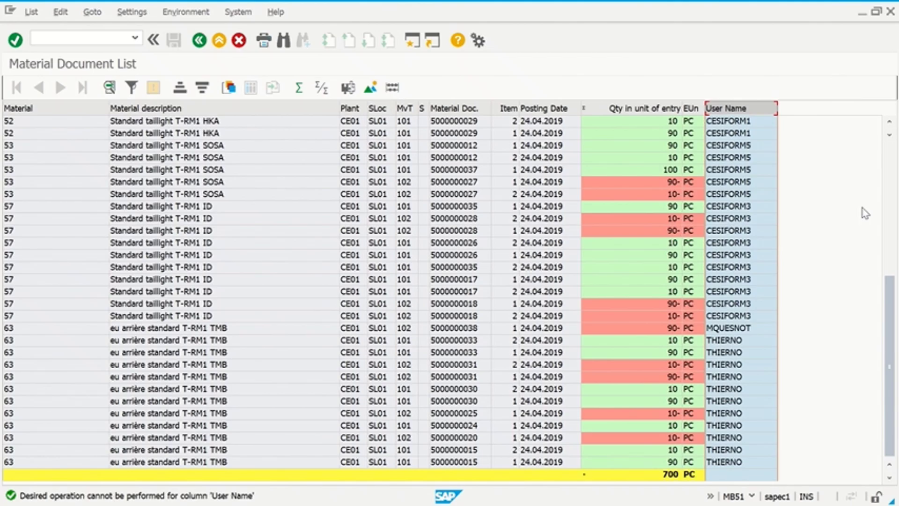
pyautogui.click(321, 88)
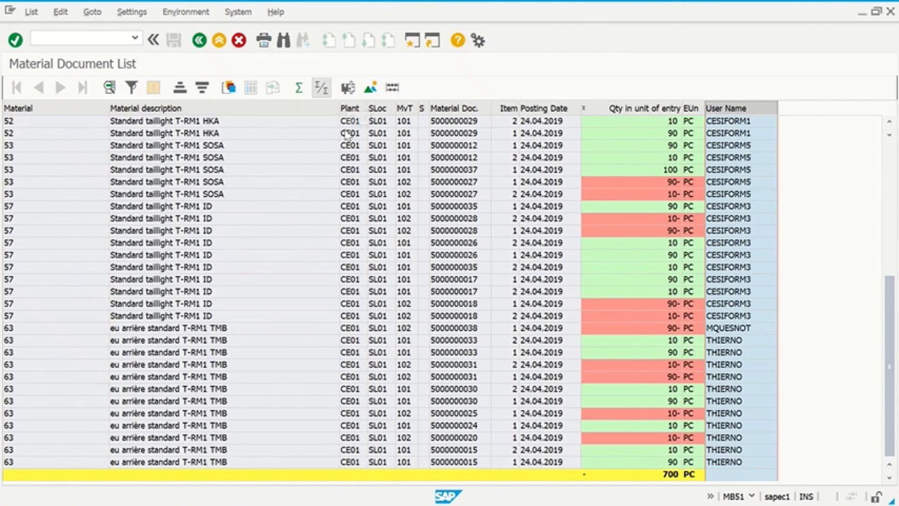
pyautogui.scroll(8, 720, 250)
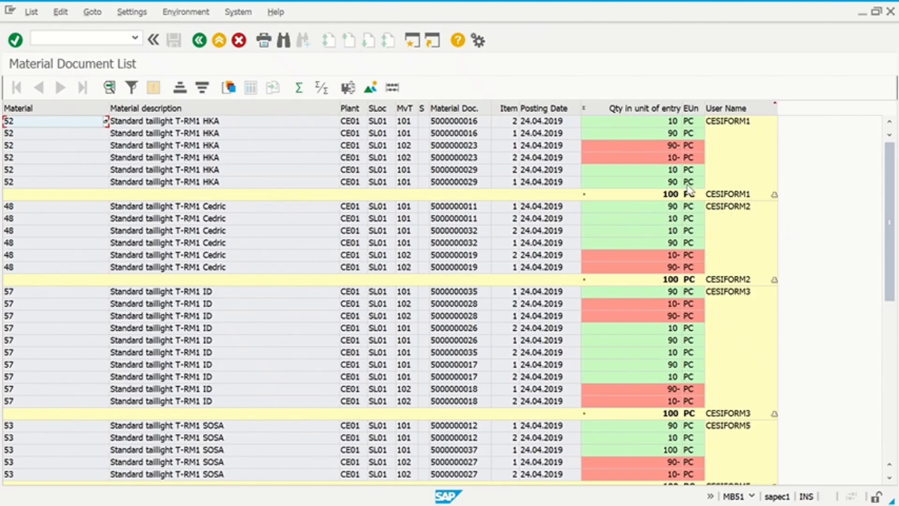
pyautogui.scroll(-10, 637, 315)
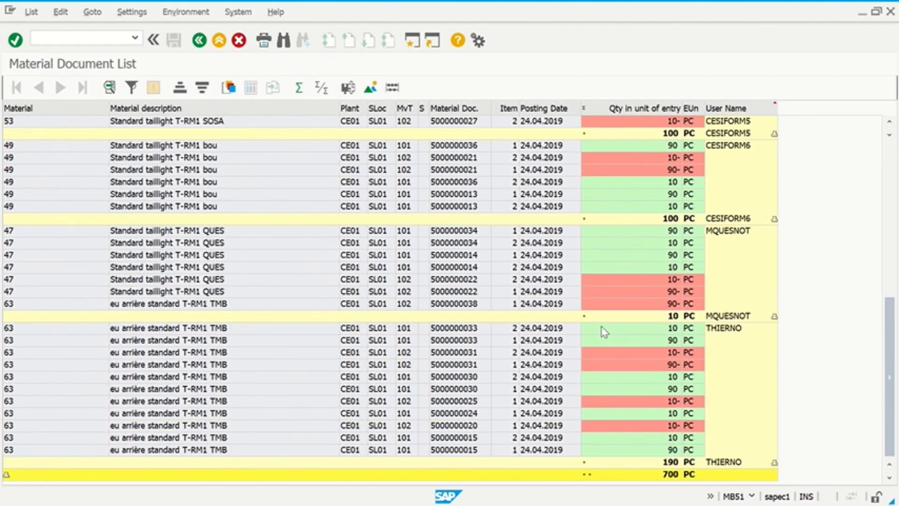
pyautogui.scroll(10, 604, 331)
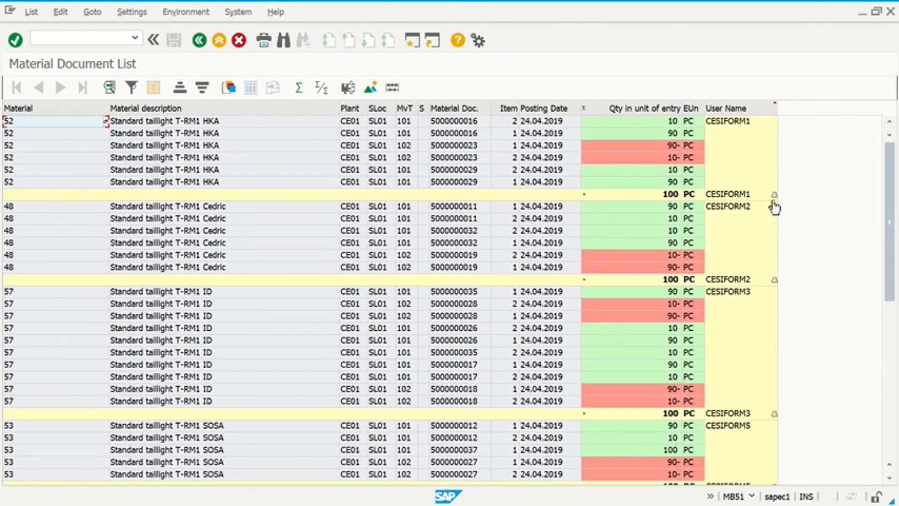
# - Open the summation level settings, collapsing and re-expanding the first user's subtotal group
pyautogui.click(725, 109)
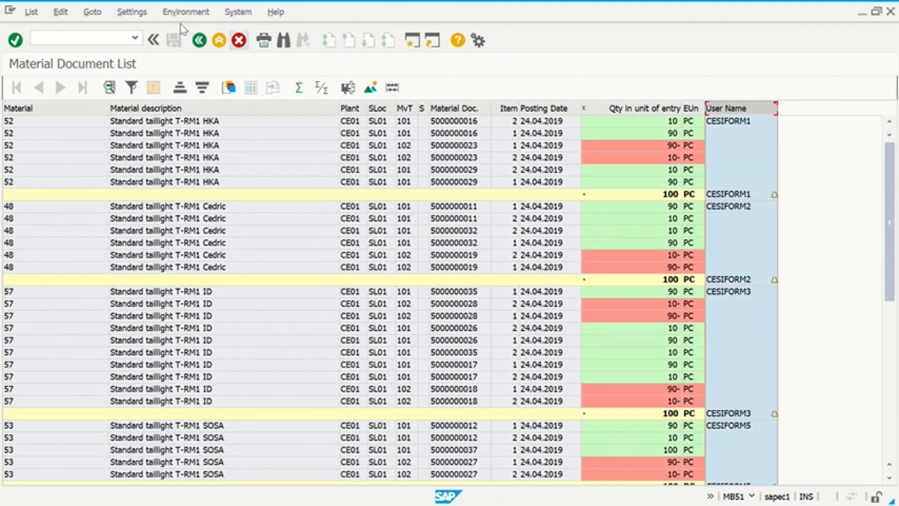
pyautogui.click(131, 12)
pyautogui.moveTo(163, 66)
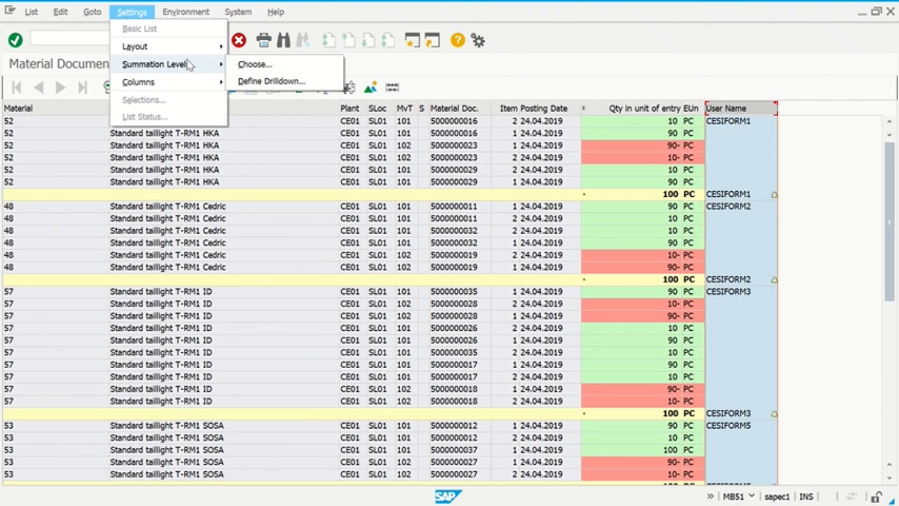
pyautogui.click(254, 65)
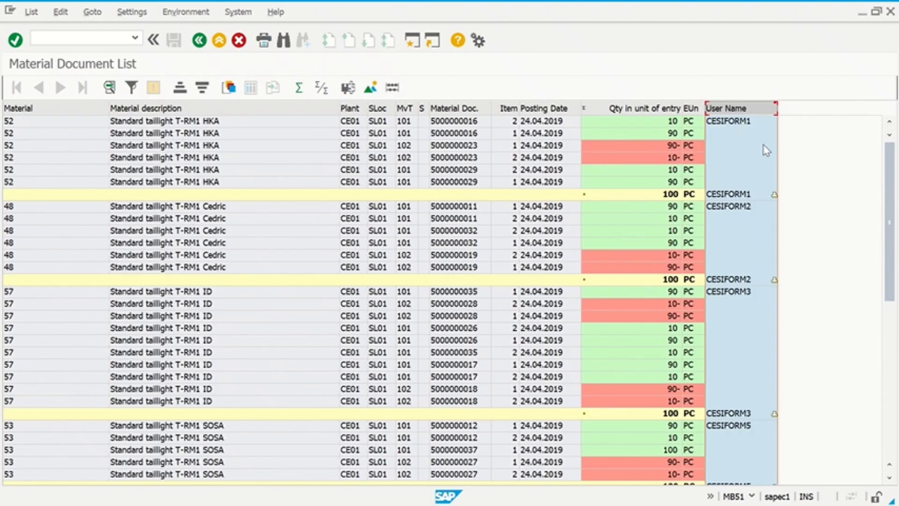
pyautogui.click(774, 194)
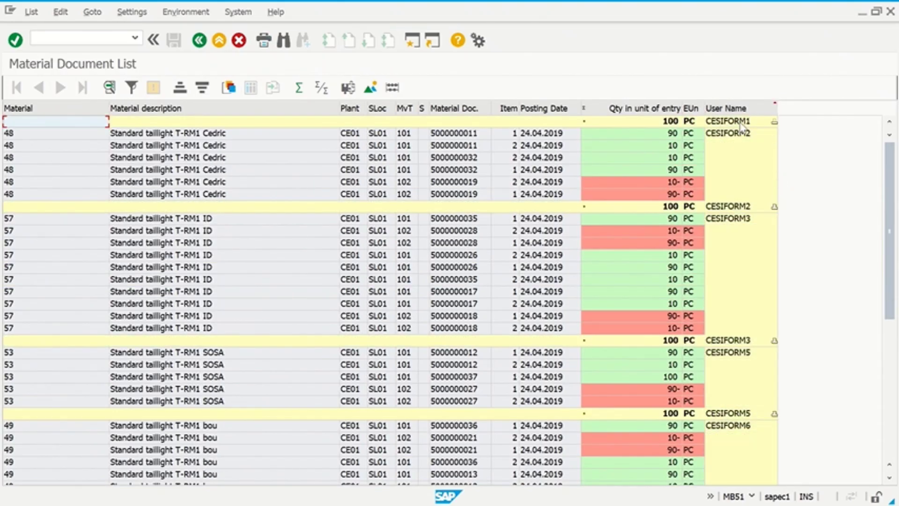
pyautogui.click(774, 121)
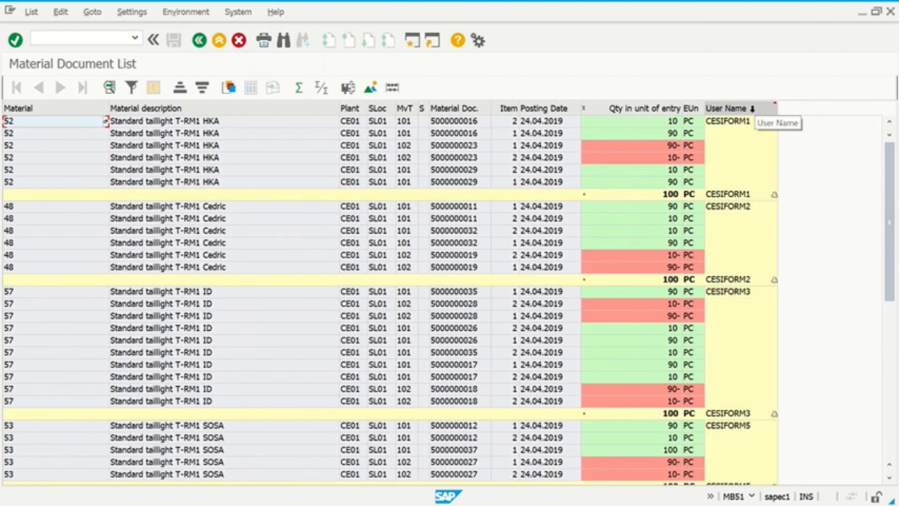
pyautogui.click(749, 109)
pyautogui.click(131, 12)
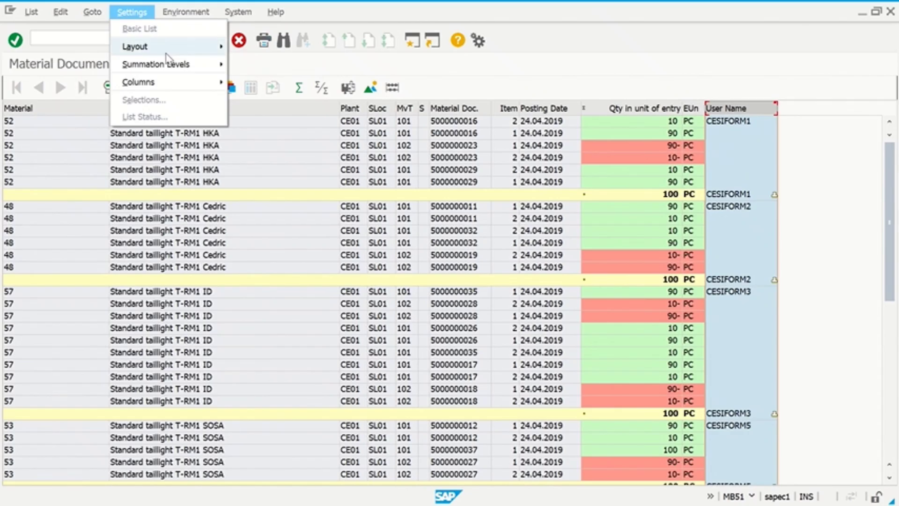
# - Drill down to per-user quantity totals via Define Drilldown, then return to the hierarchical list
pyautogui.moveTo(168, 65)
pyautogui.click(256, 81)
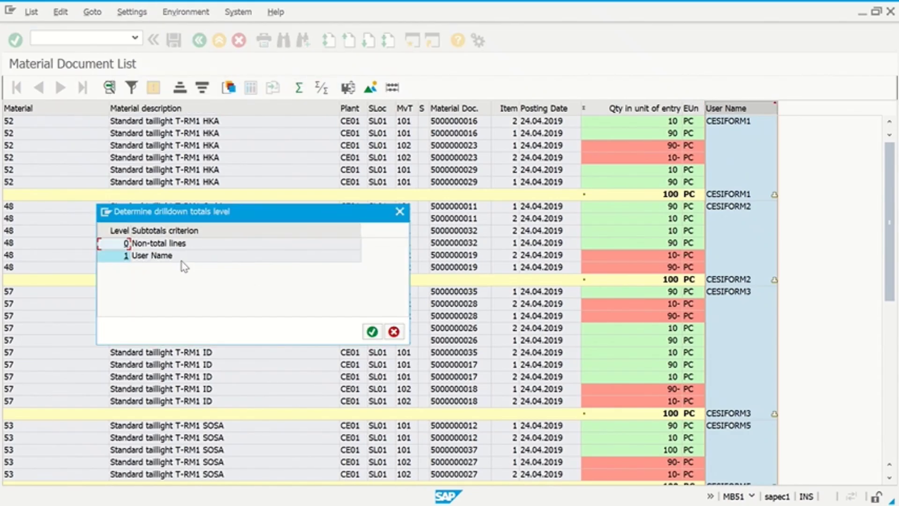
pyautogui.click(125, 255)
pyautogui.click(372, 331)
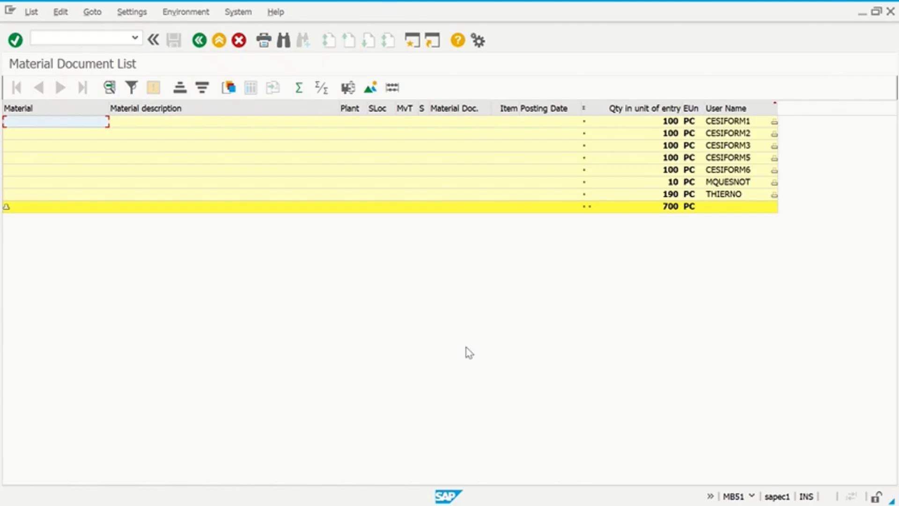
pyautogui.click(199, 40)
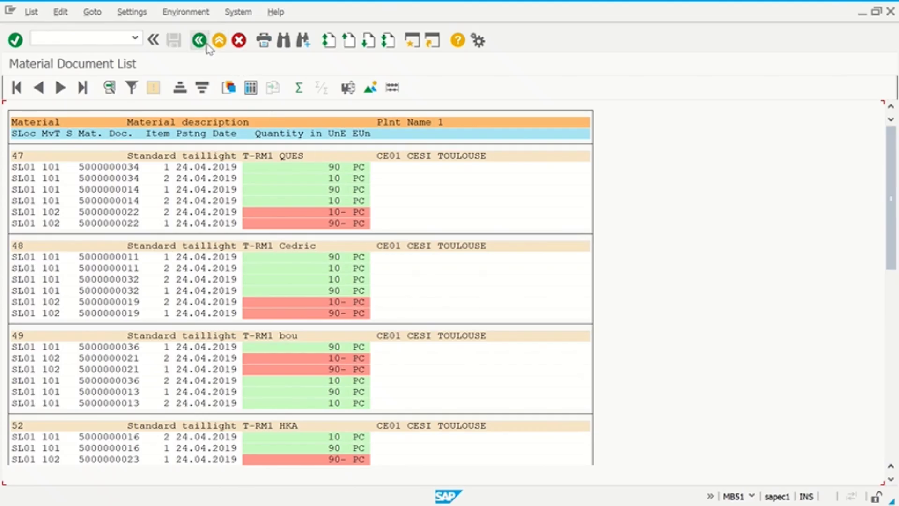
# - Jump to a related document from the Environment menu, triggering a connection-broken error
pyautogui.click(190, 14)
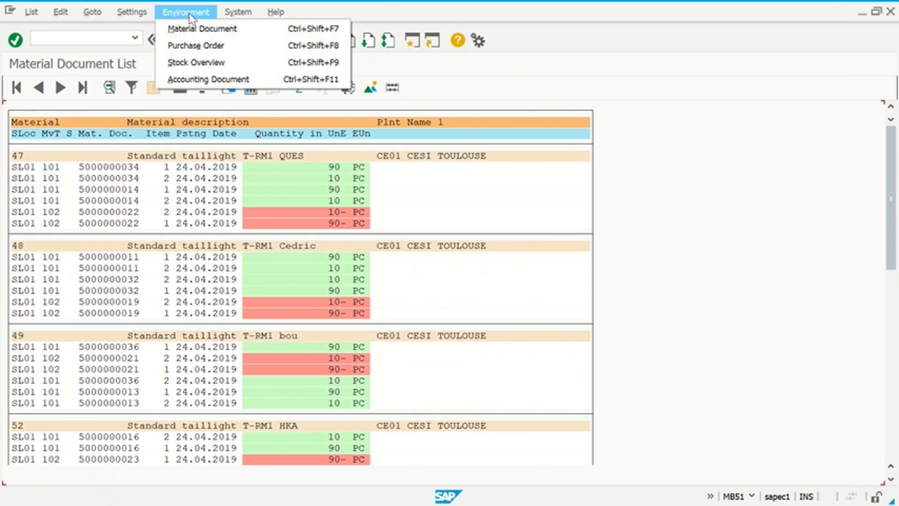
pyautogui.click(190, 15)
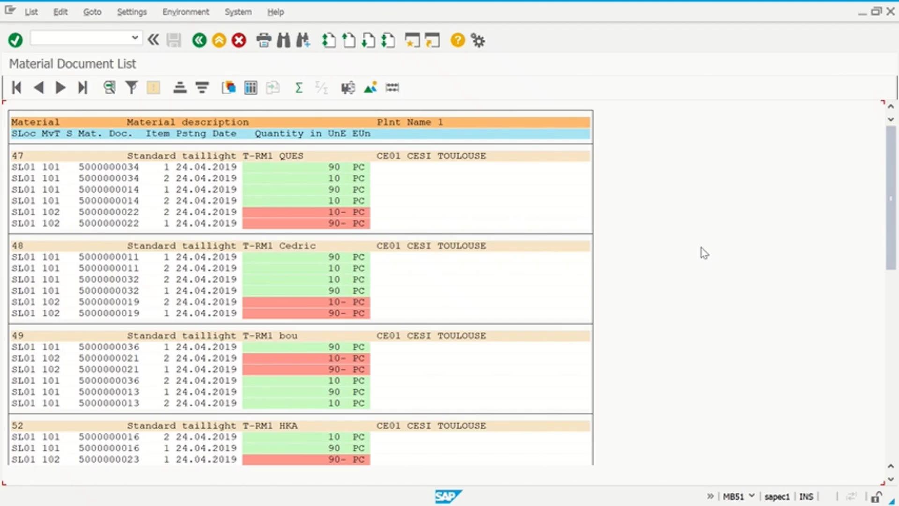
pyautogui.click(194, 19)
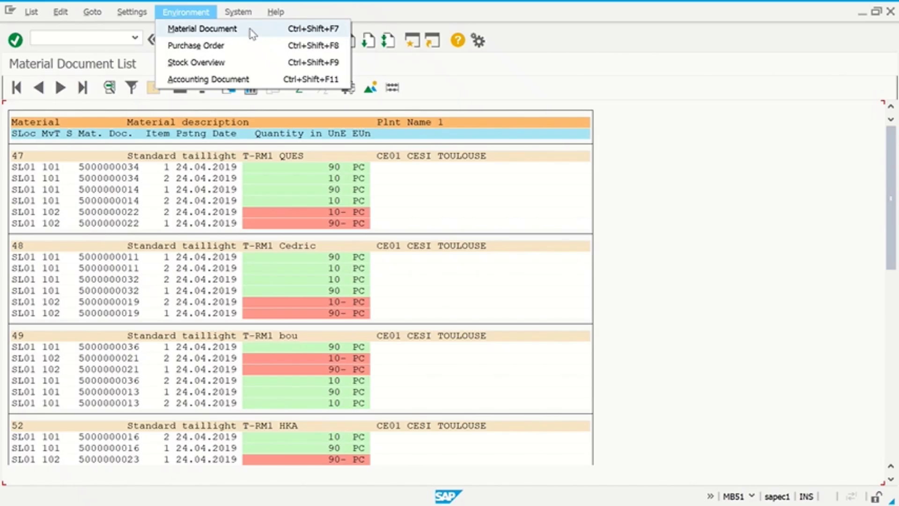
pyautogui.click(235, 45)
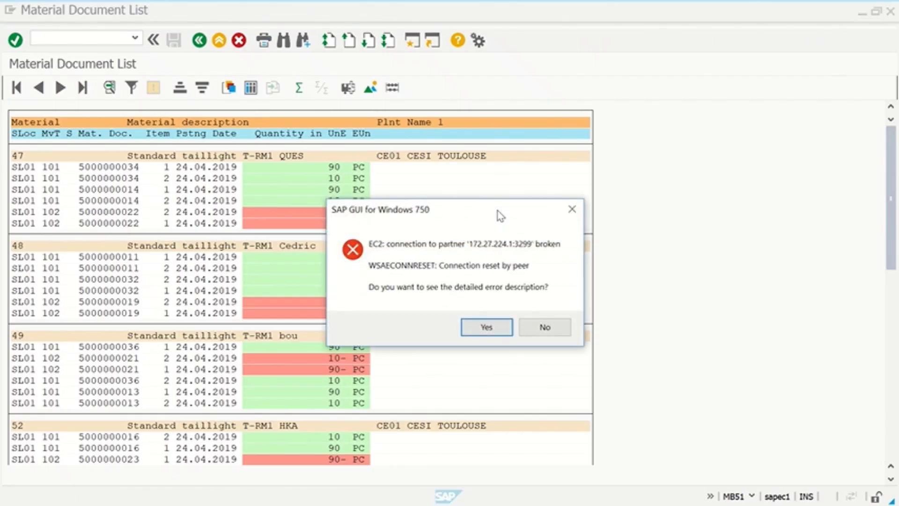
# - View and dismiss the connection error details, then restore the SAP Logon window
pyautogui.click(498, 333)
pyautogui.click(550, 385)
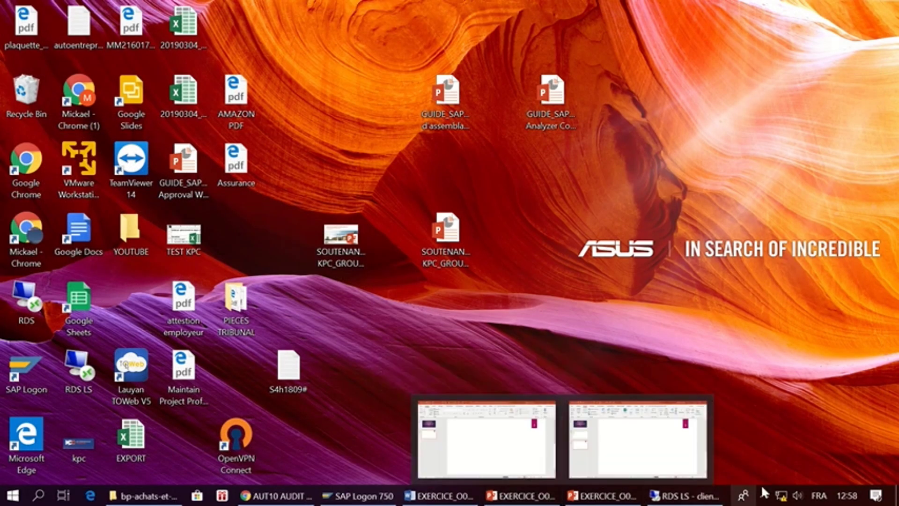
pyautogui.click(764, 496)
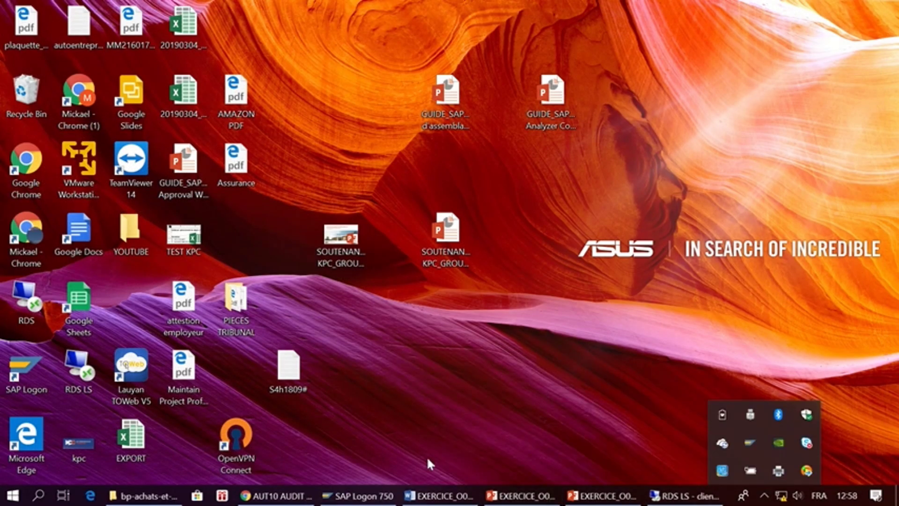
pyautogui.click(387, 496)
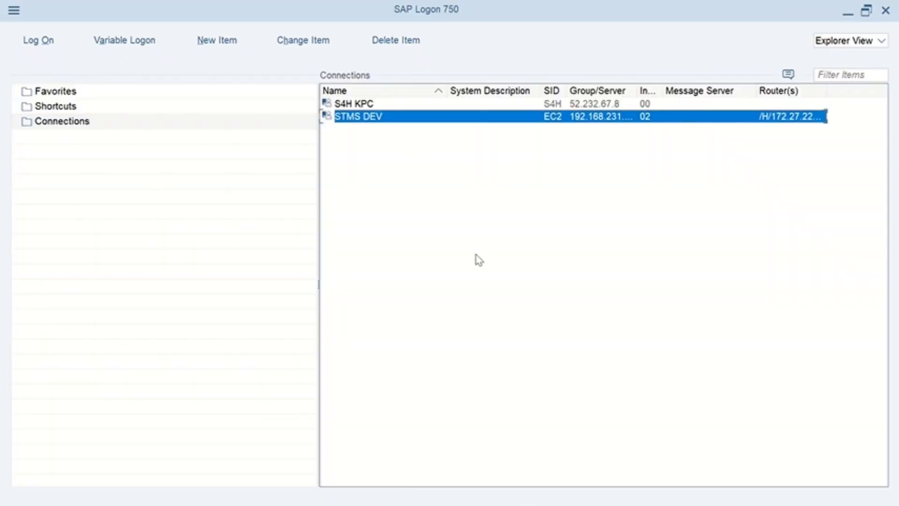
# - Retry logging on to STMS DEV and dismiss the repeated partner-not-reached errors
pyautogui.press('Return')
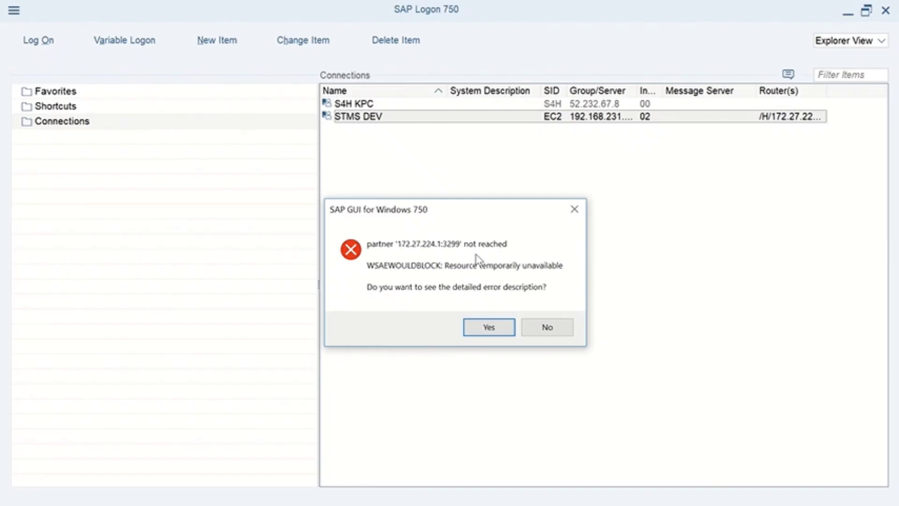
pyautogui.click(477, 337)
pyautogui.click(549, 396)
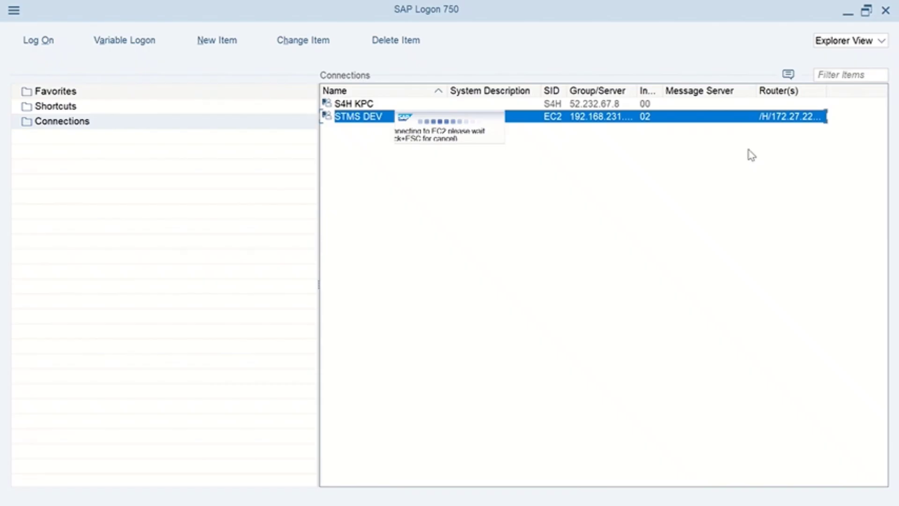
pyautogui.click(847, 12)
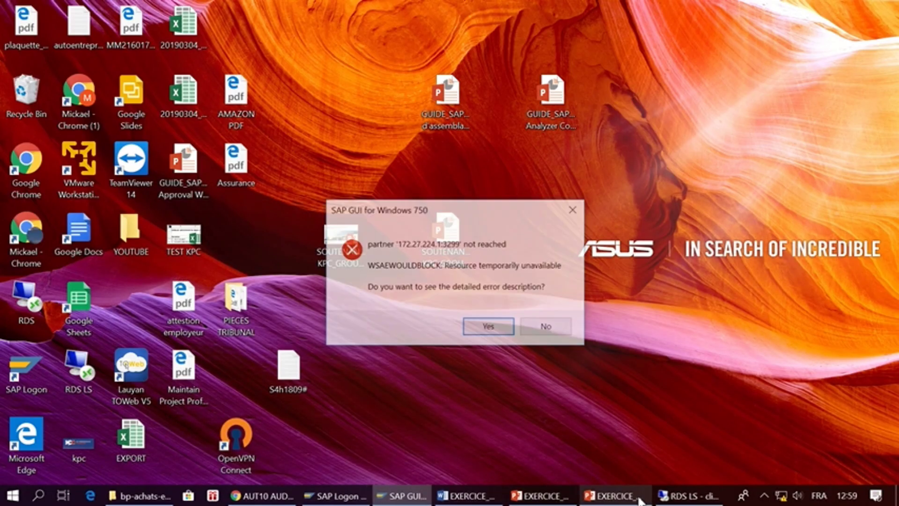
pyautogui.click(505, 333)
pyautogui.click(548, 397)
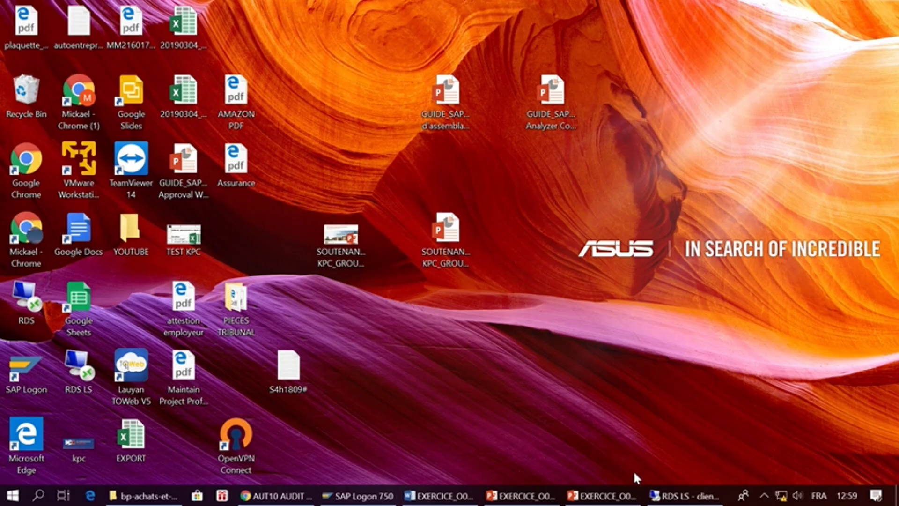
# - Bring the EXERCICE_O020 PowerPoint presentation to the front, showing its blank third slide
pyautogui.click(765, 498)
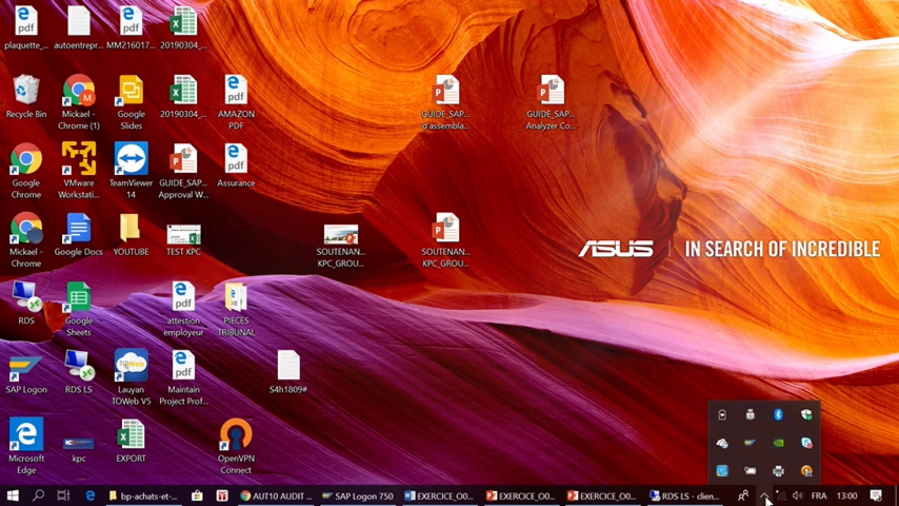
pyautogui.click(603, 496)
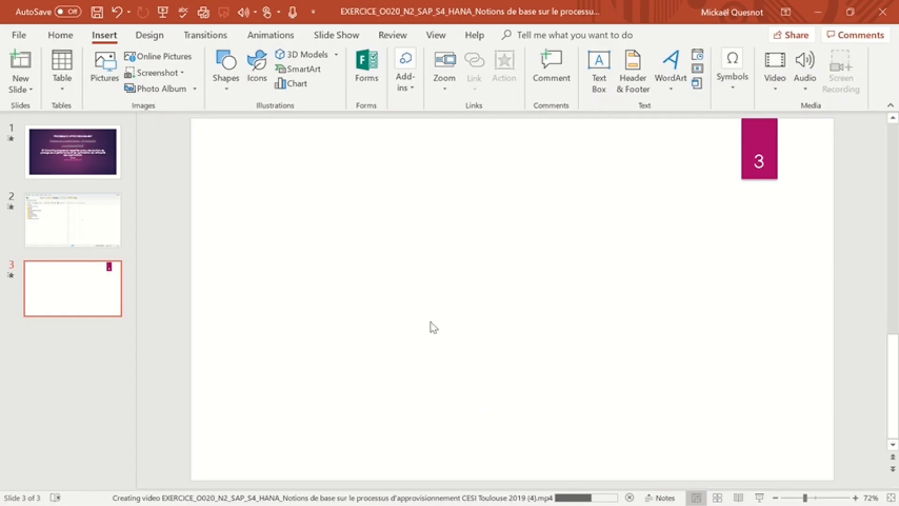
pyautogui.moveTo(406, 7)
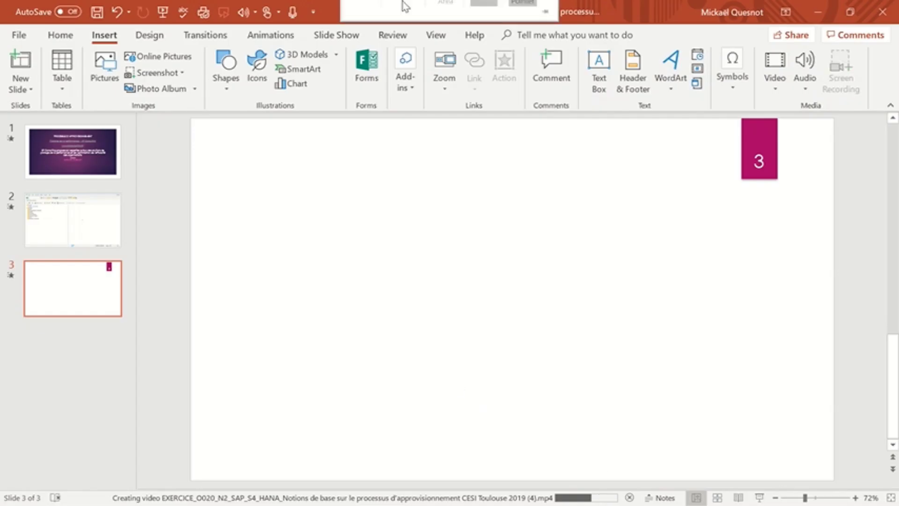